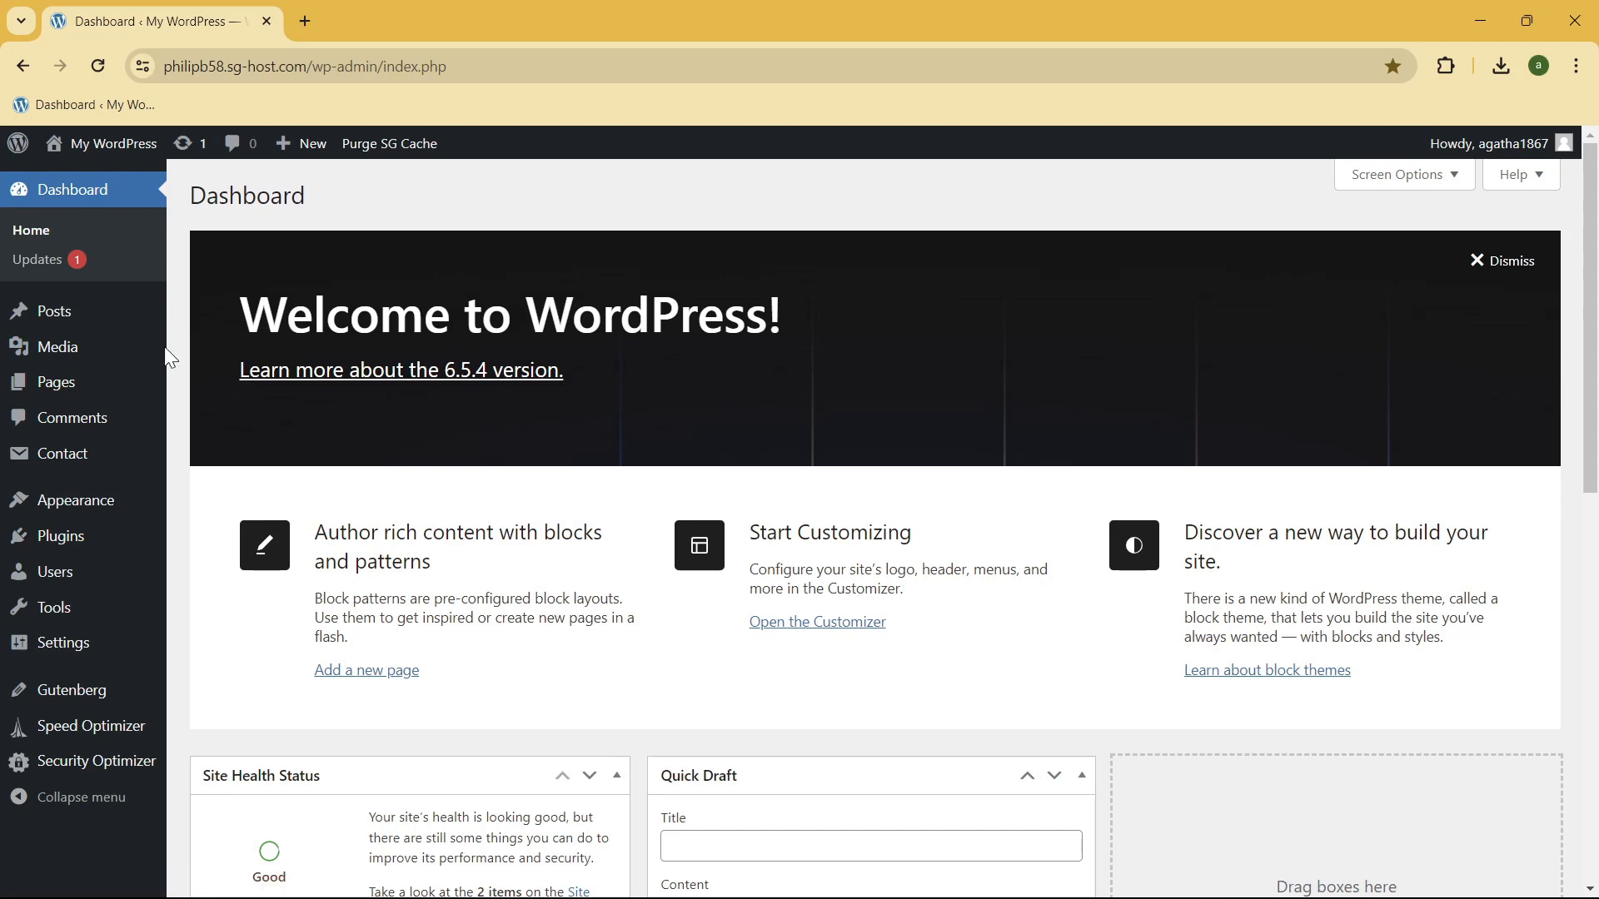
Step: Upload the pexels photo of a bakery display from the Downloads folder to the media library
mouse_move(64, 354)
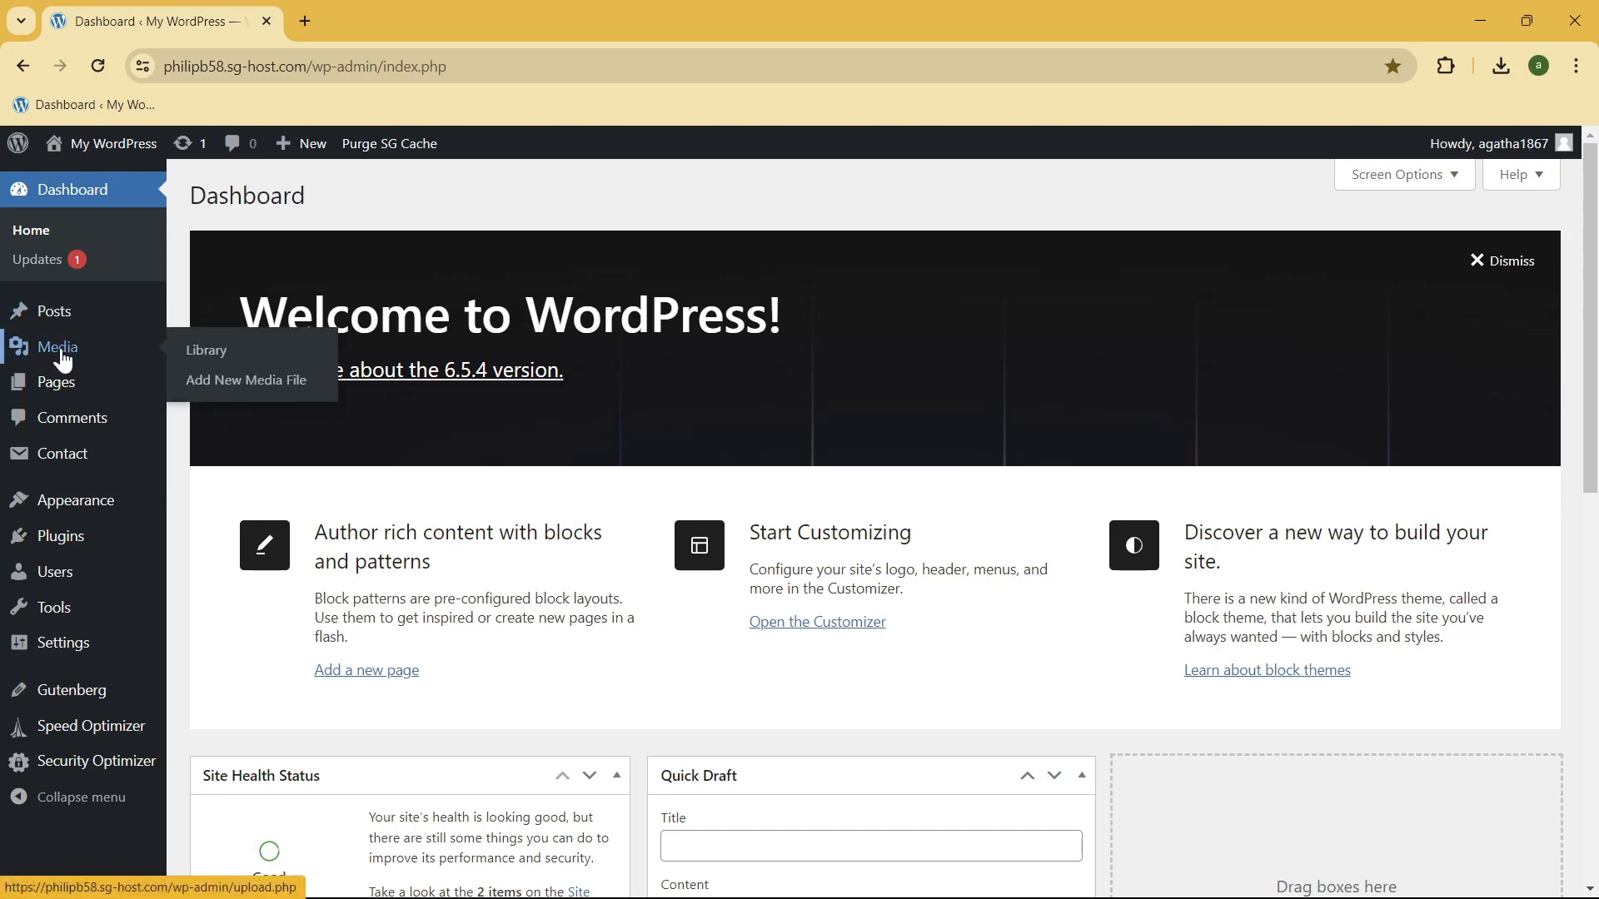
left_click(63, 356)
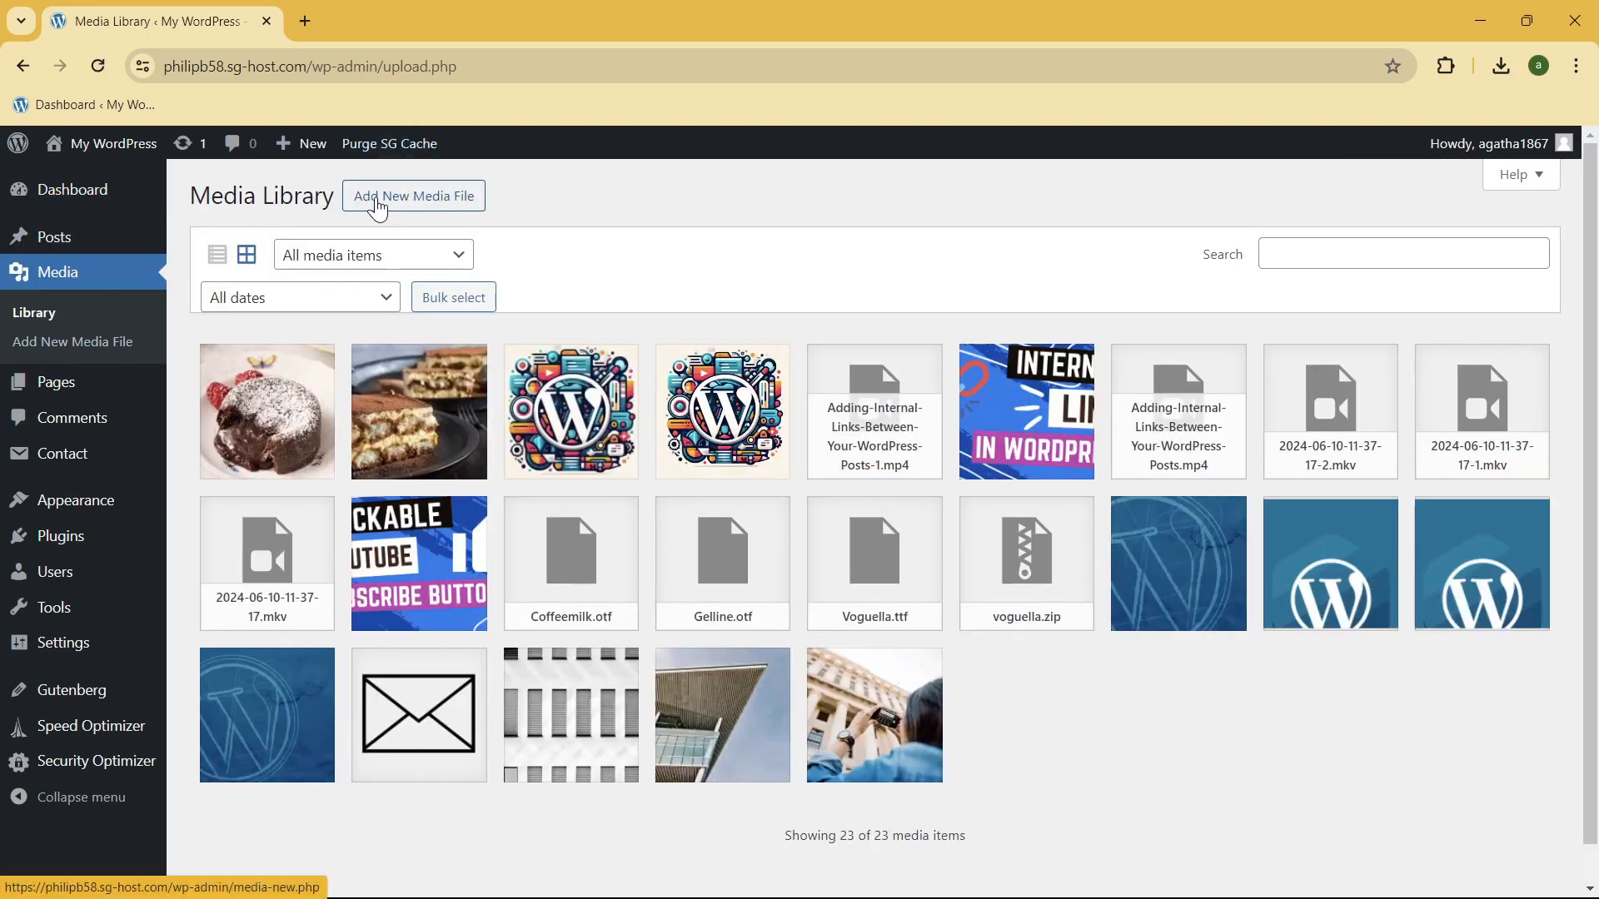
left_click(378, 200)
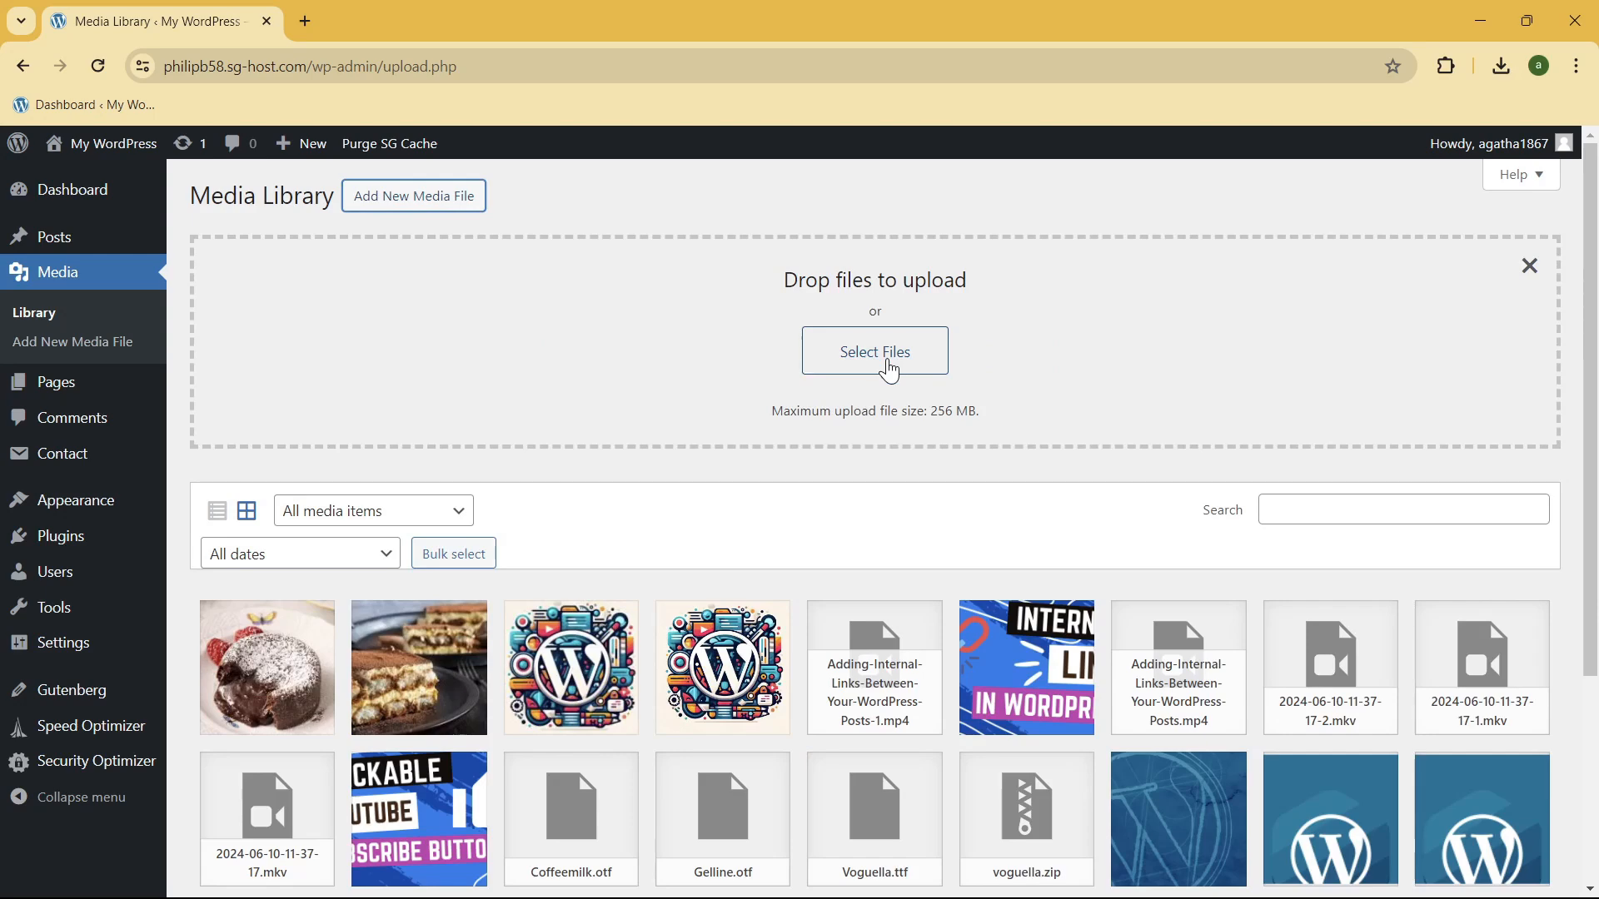
left_click(889, 371)
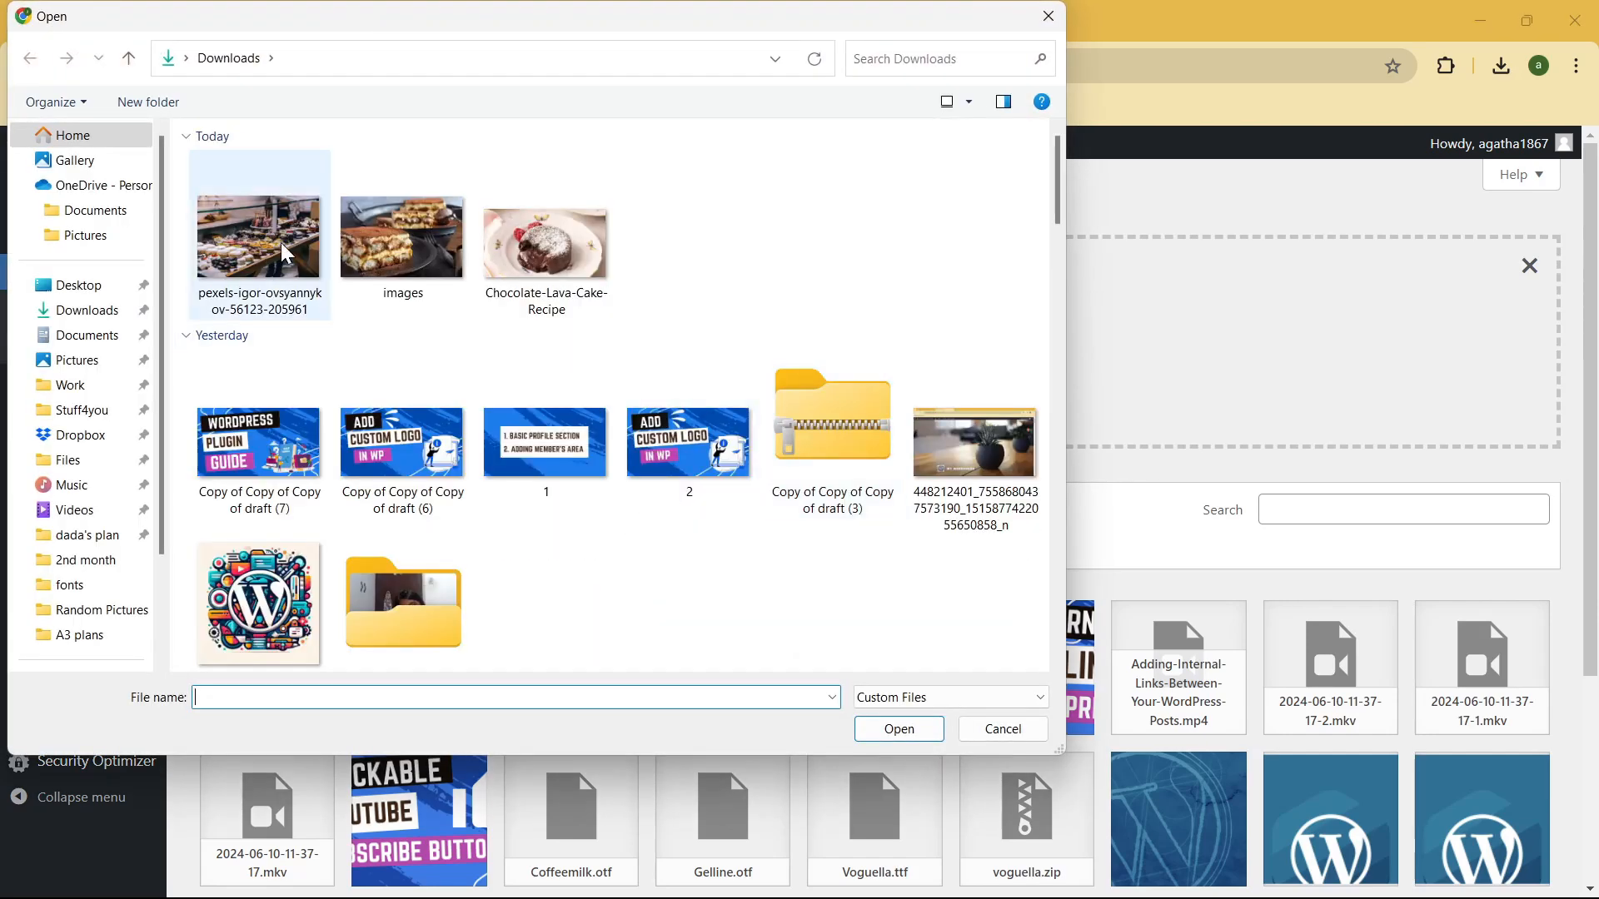
left_click(186, 336)
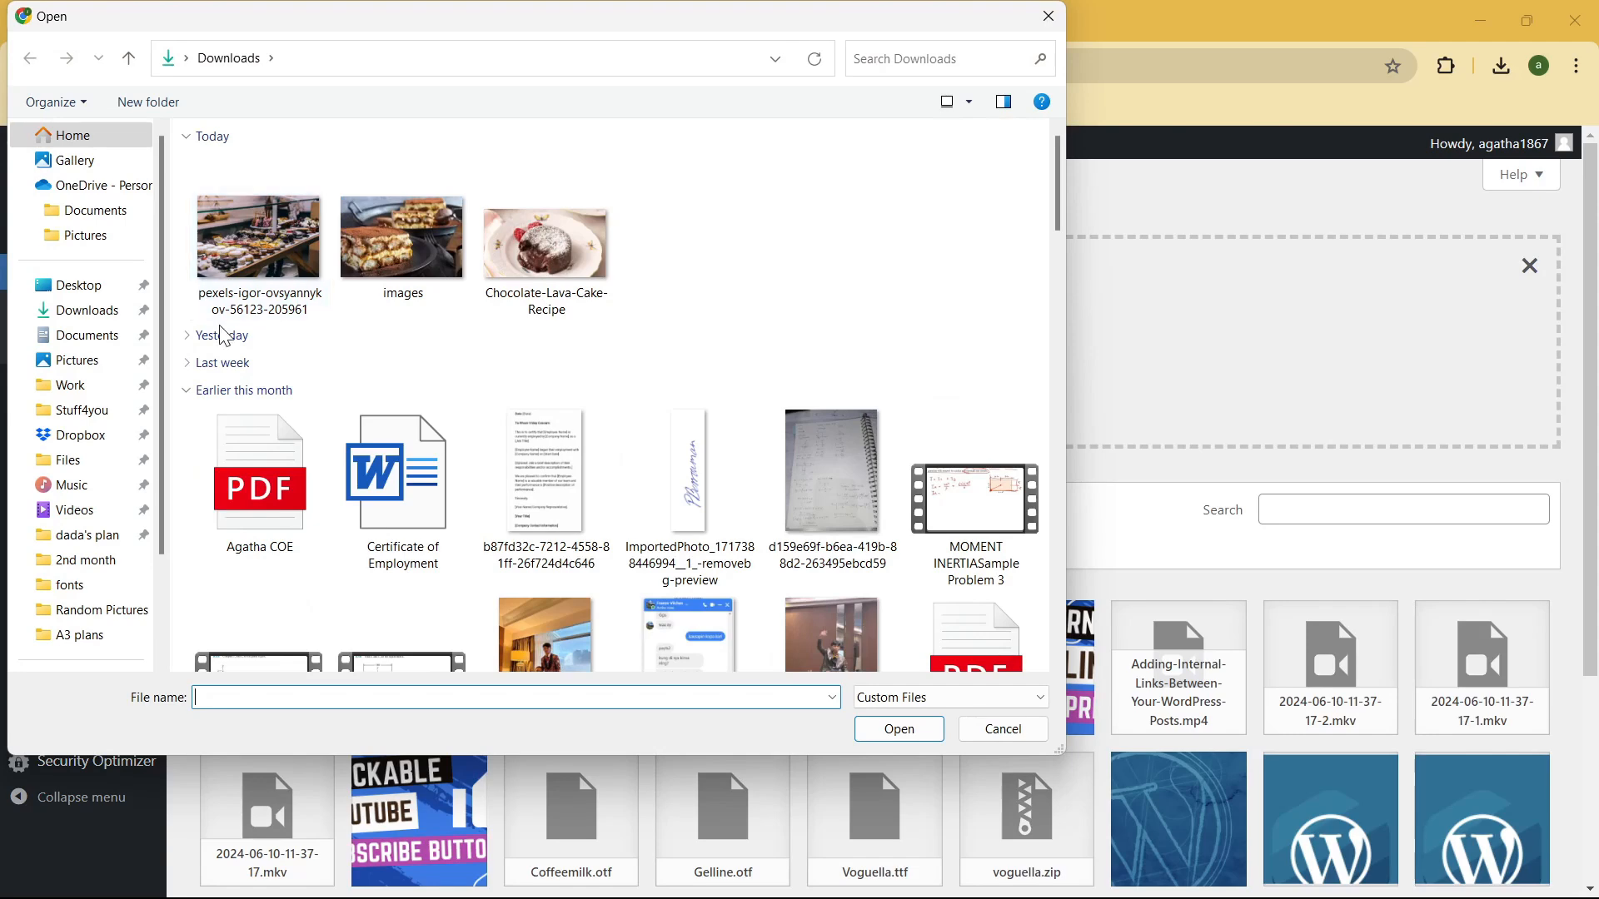
double_click(258, 237)
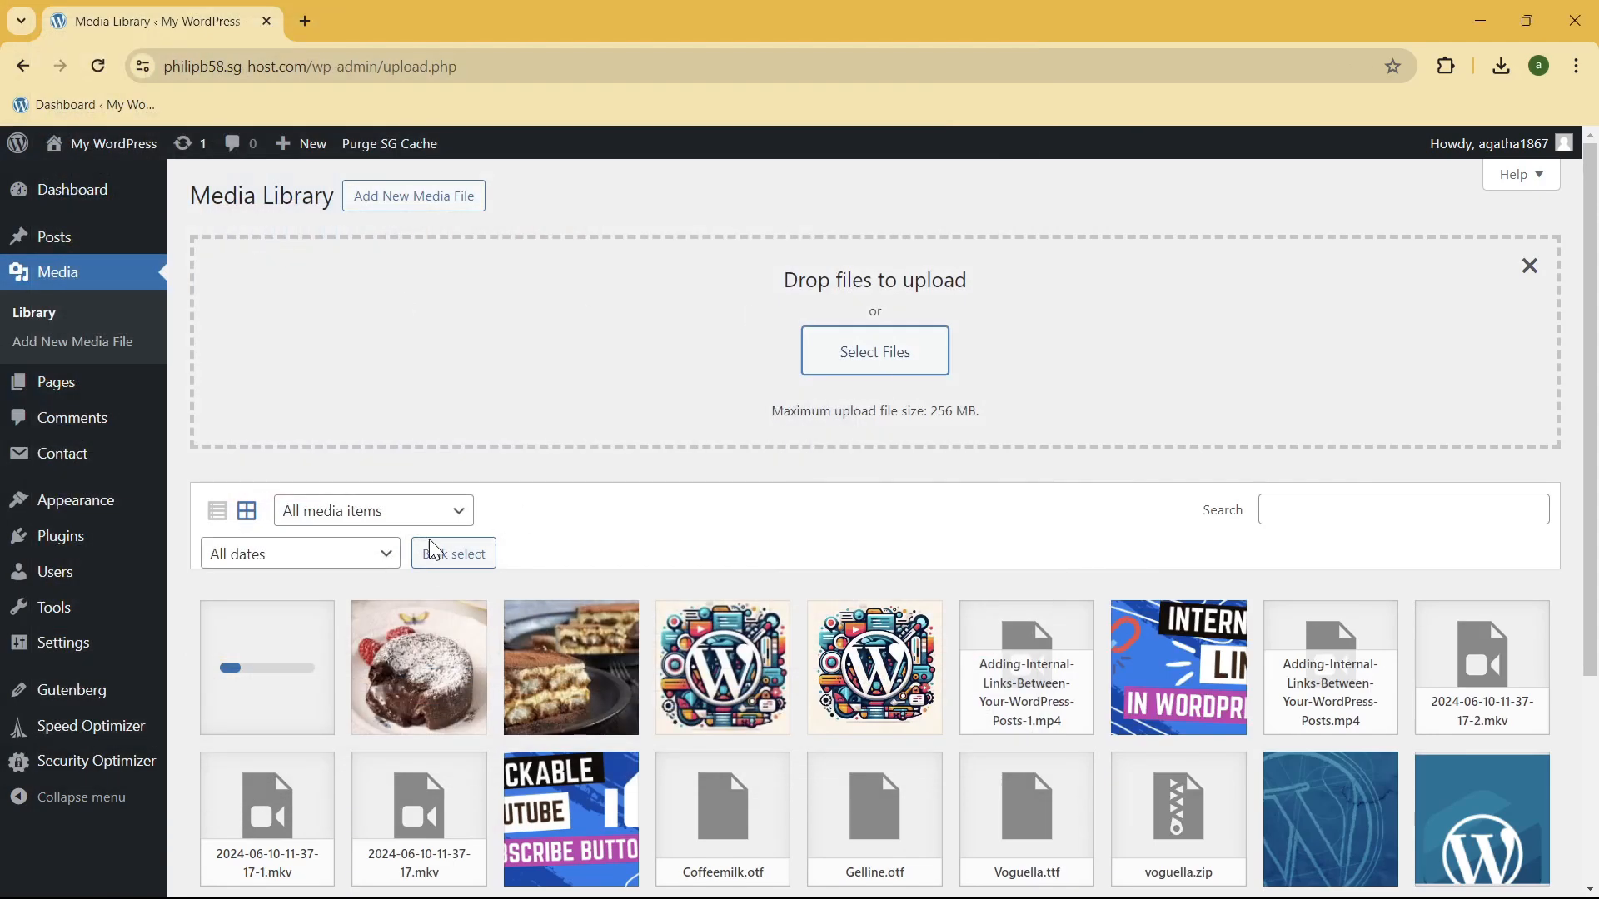
scroll(450, 516, "down", 1)
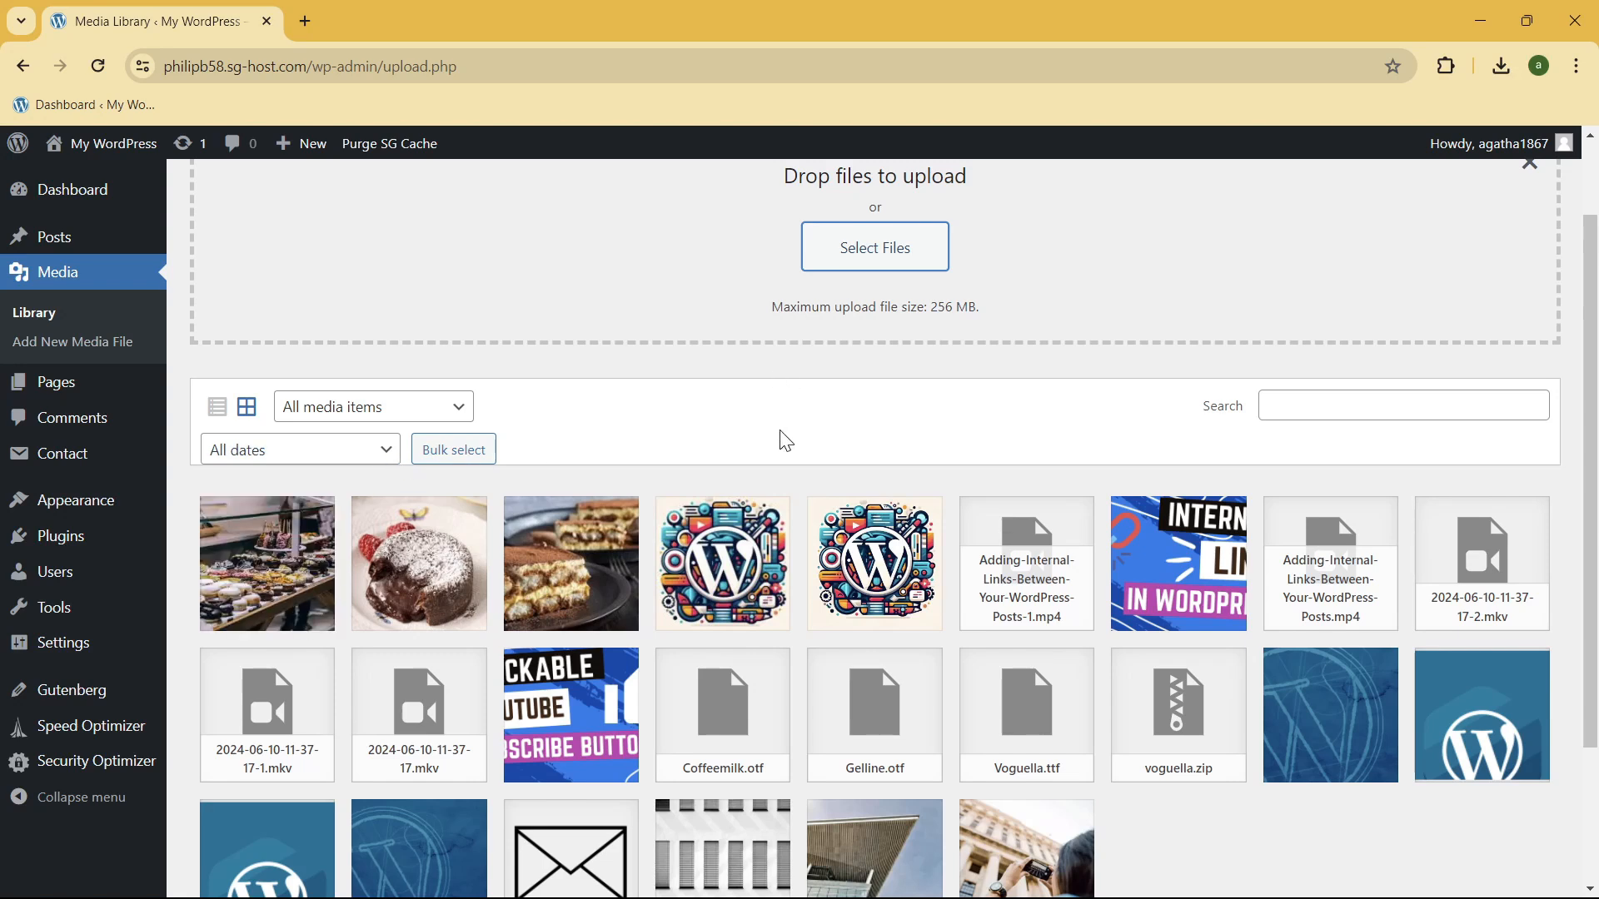
scroll(824, 464, "up", 1)
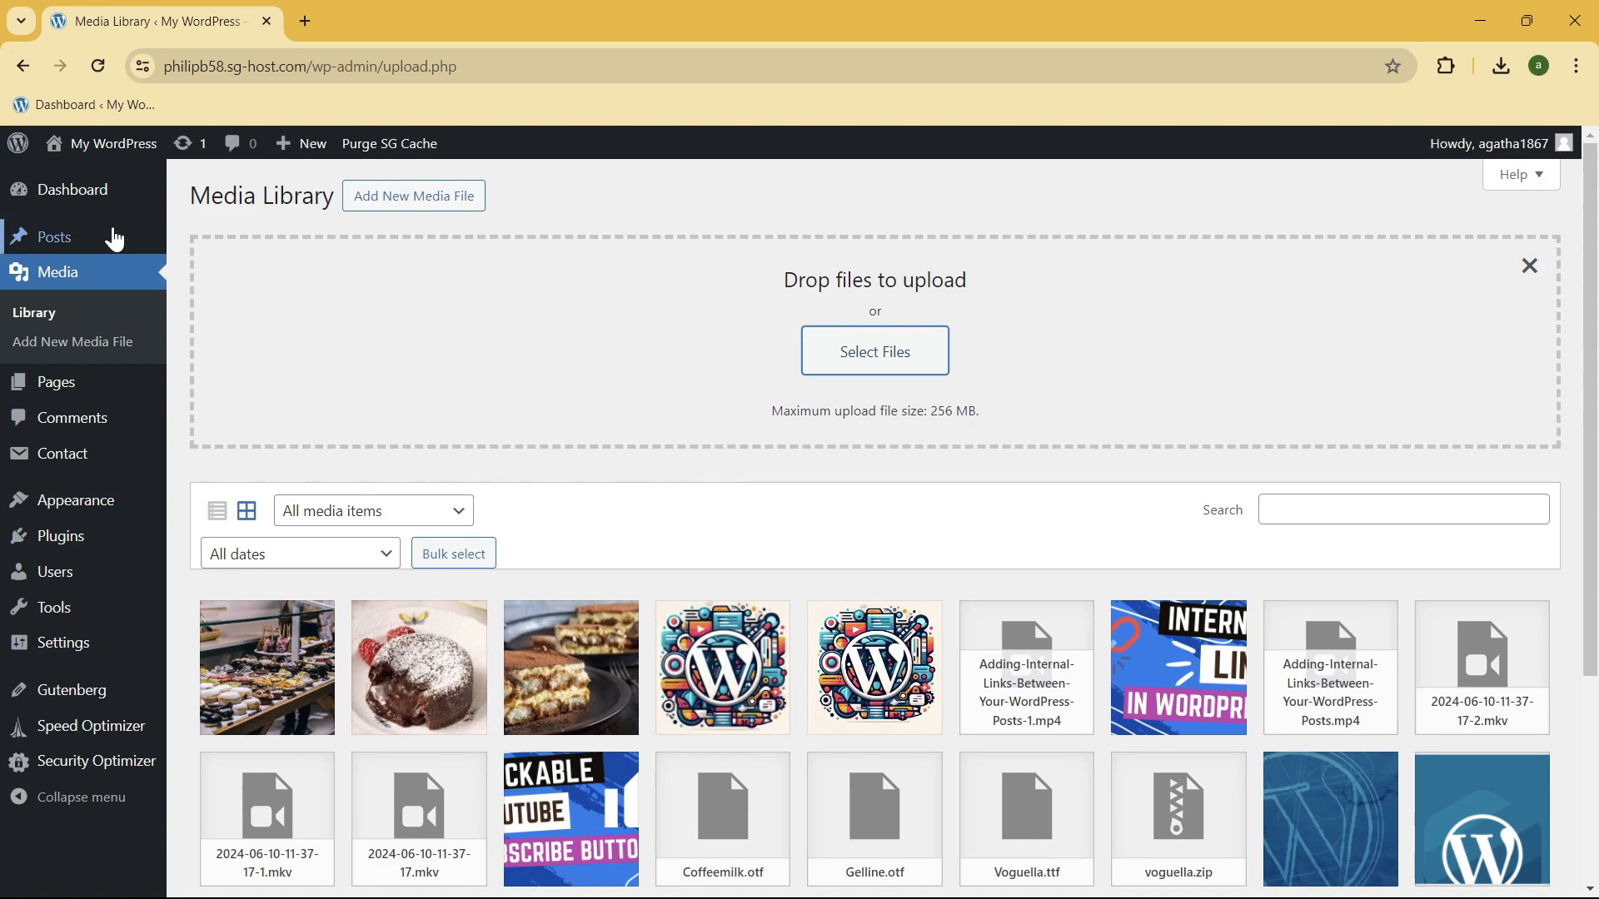
Step: Open the posts list and start a blank new post in a separate browser tab
mouse_move(110, 238)
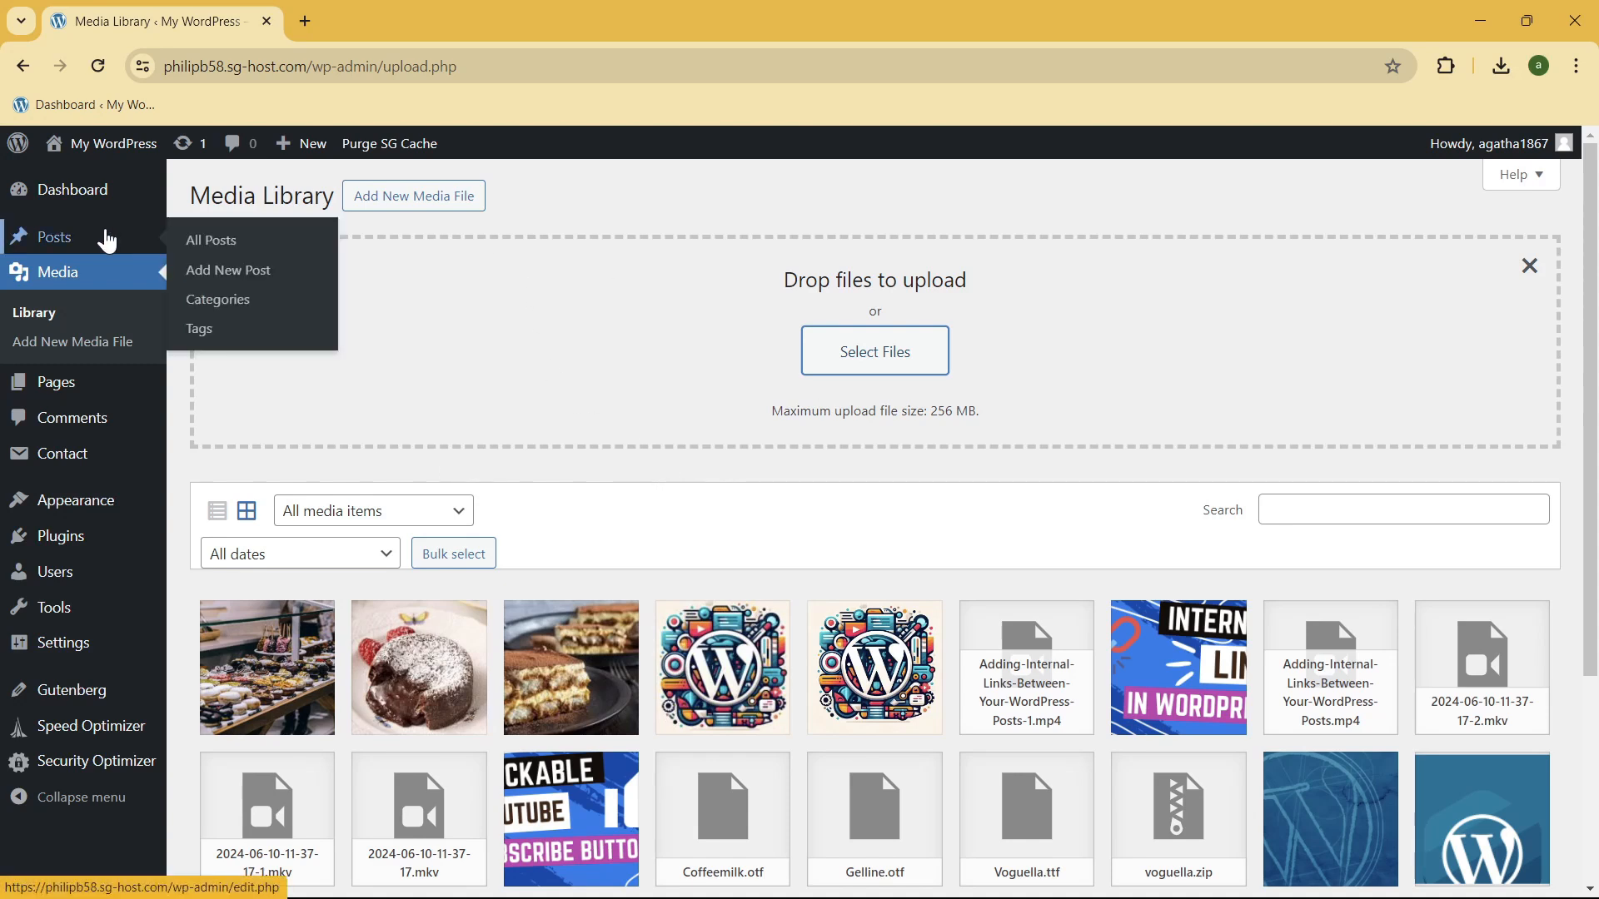
left_click(109, 239)
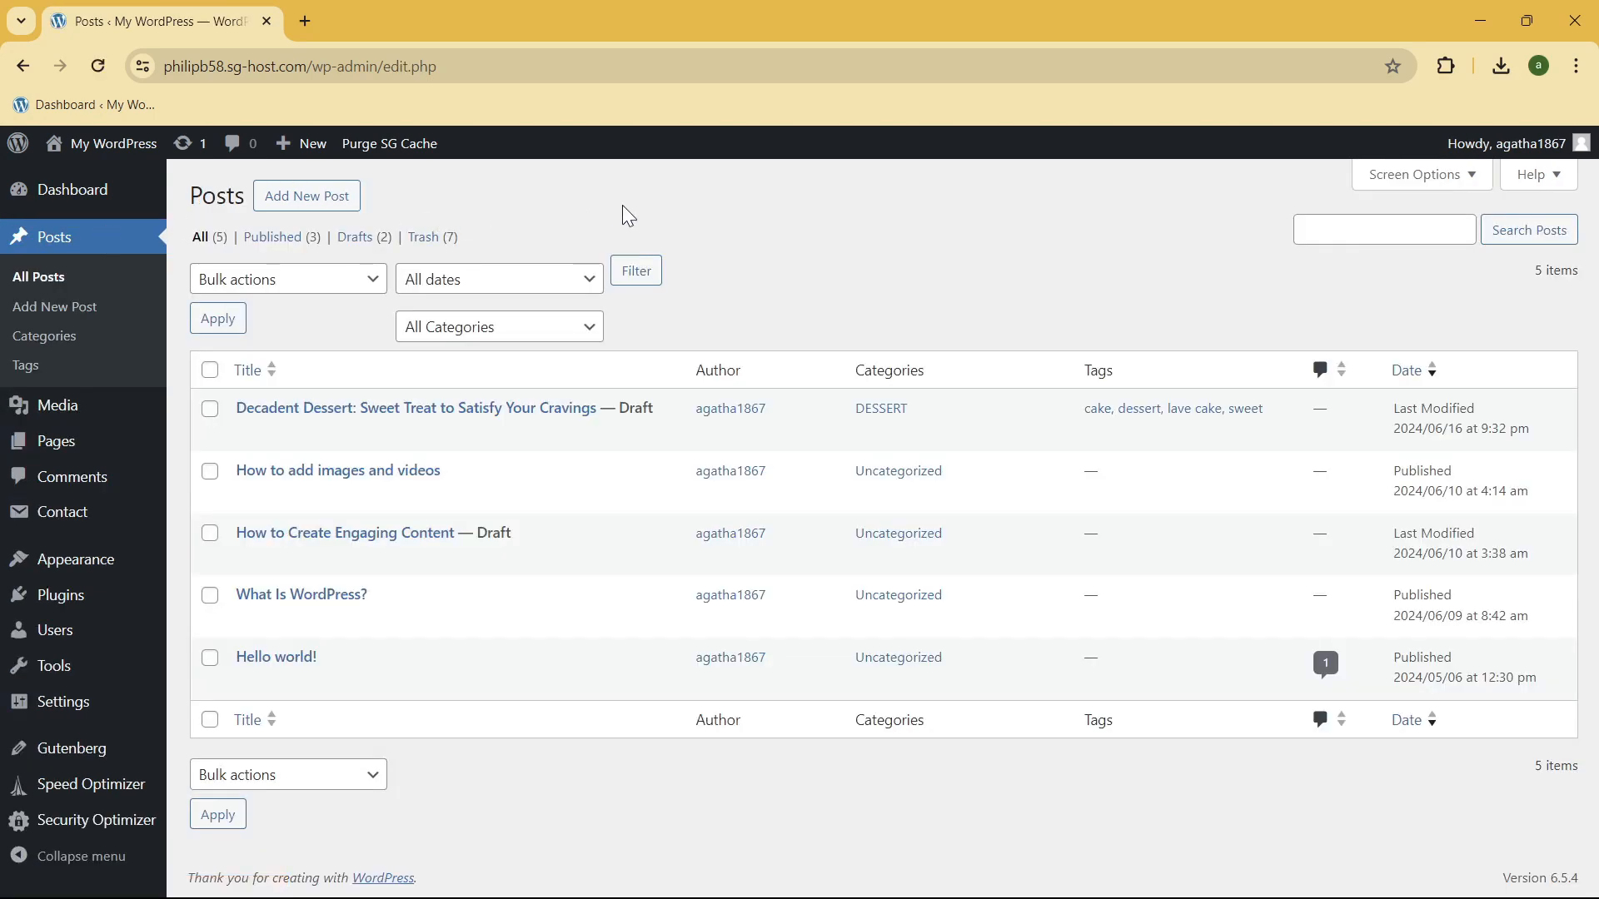
middle_click(321, 204)
left_click(360, 13)
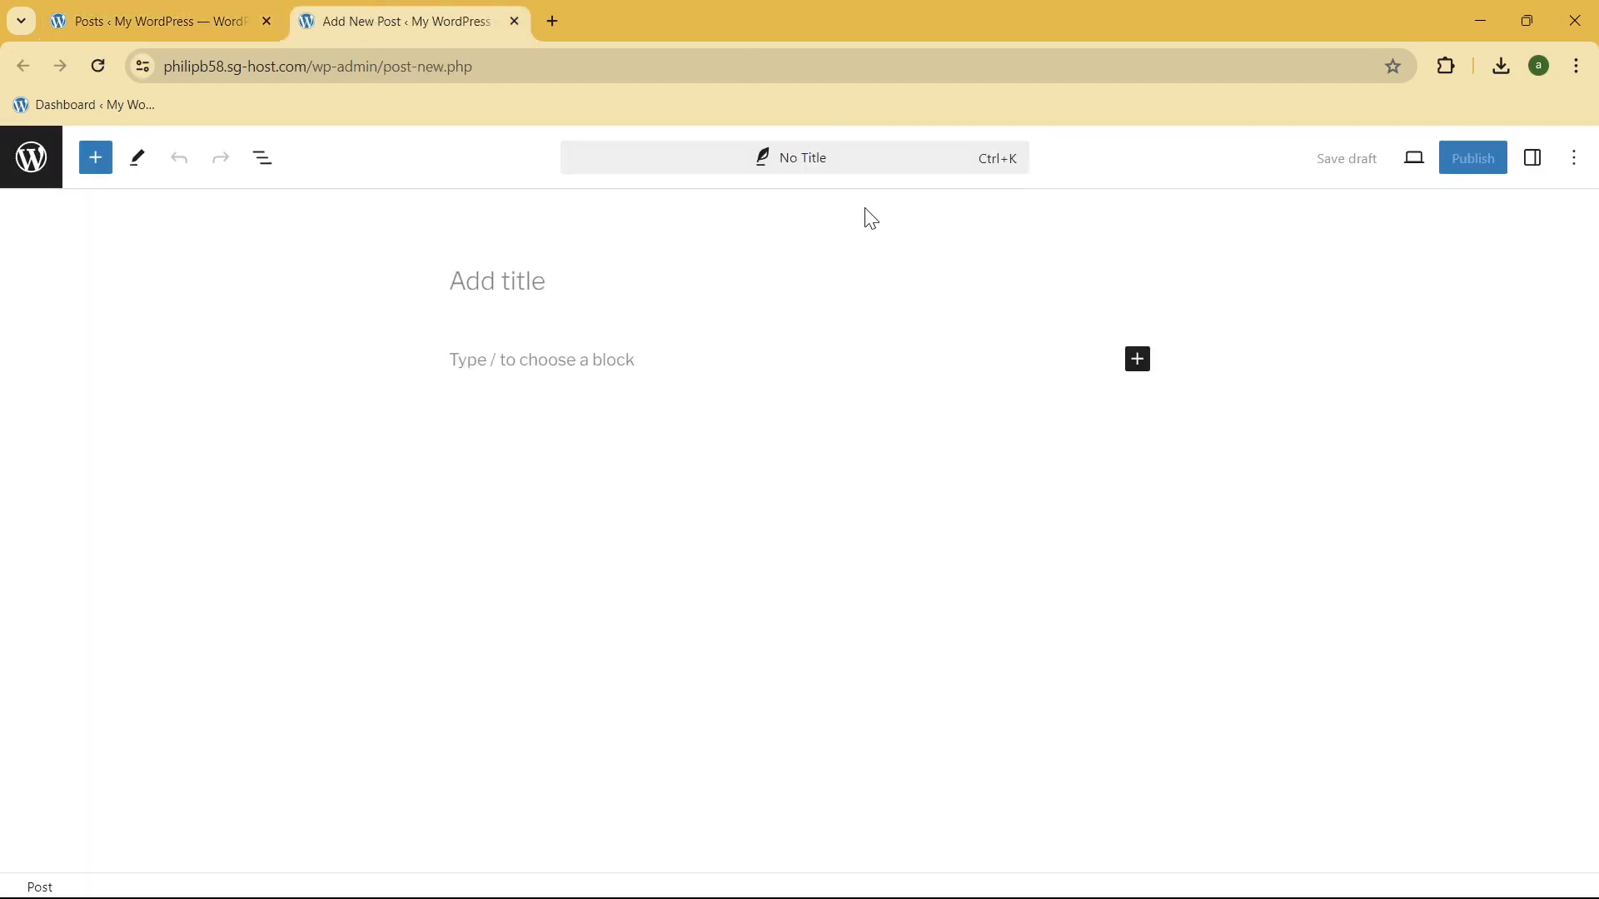
left_click(511, 275)
left_click(541, 359)
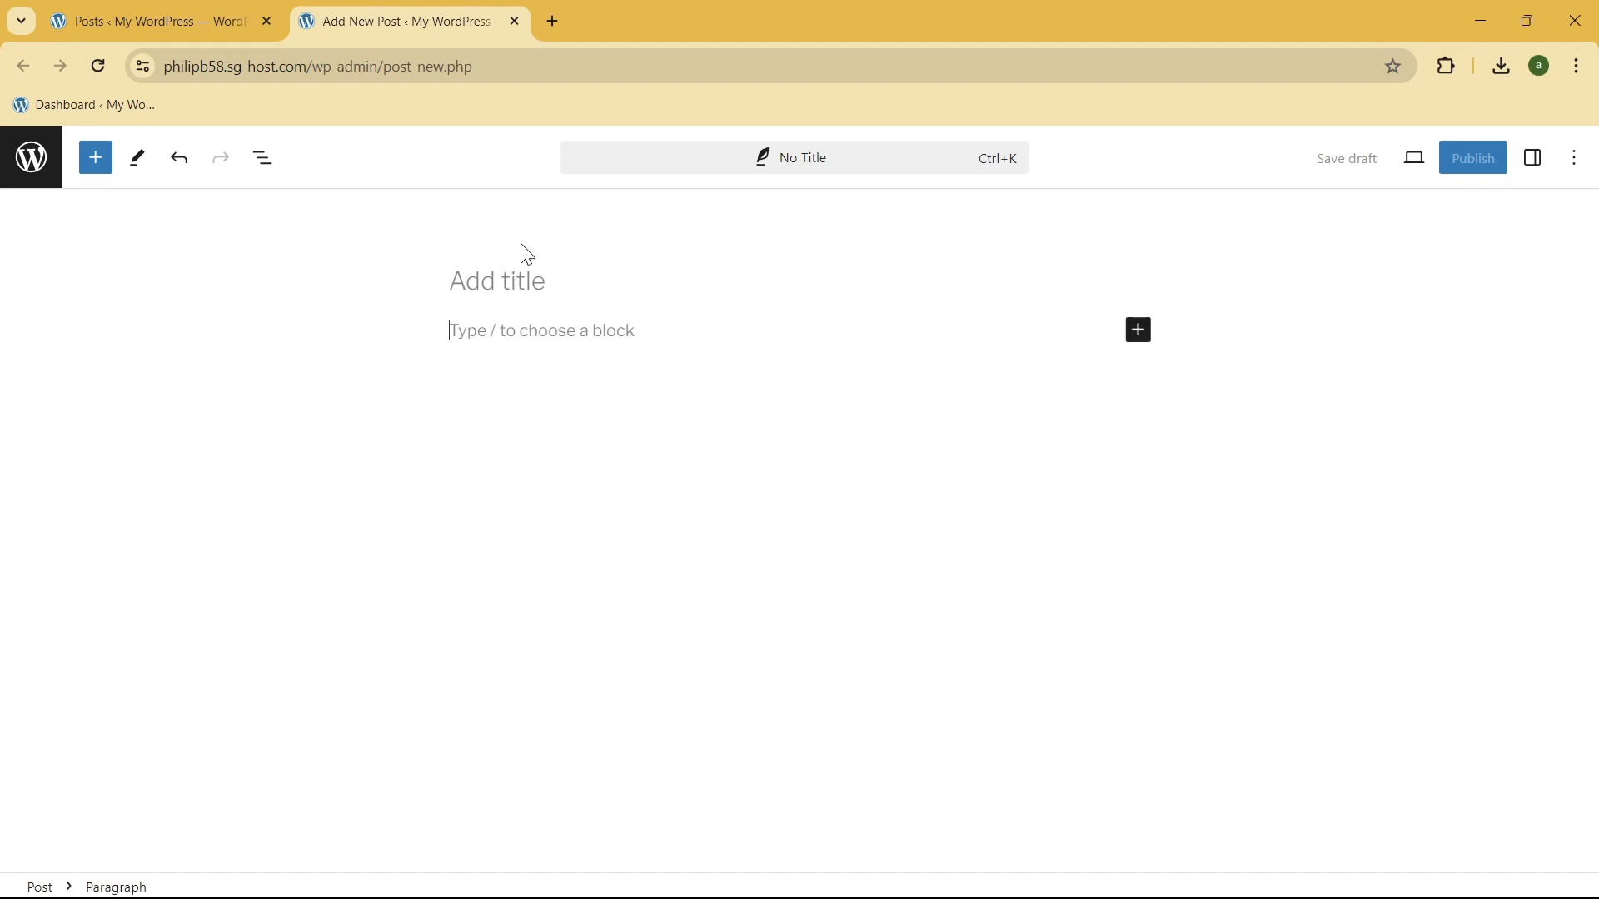
Step: Open the draft "Decadent Dessert: Sweet Treat to Satisfy Your Cravings" for editing in its own tab beside the posts list
left_click(202, 12)
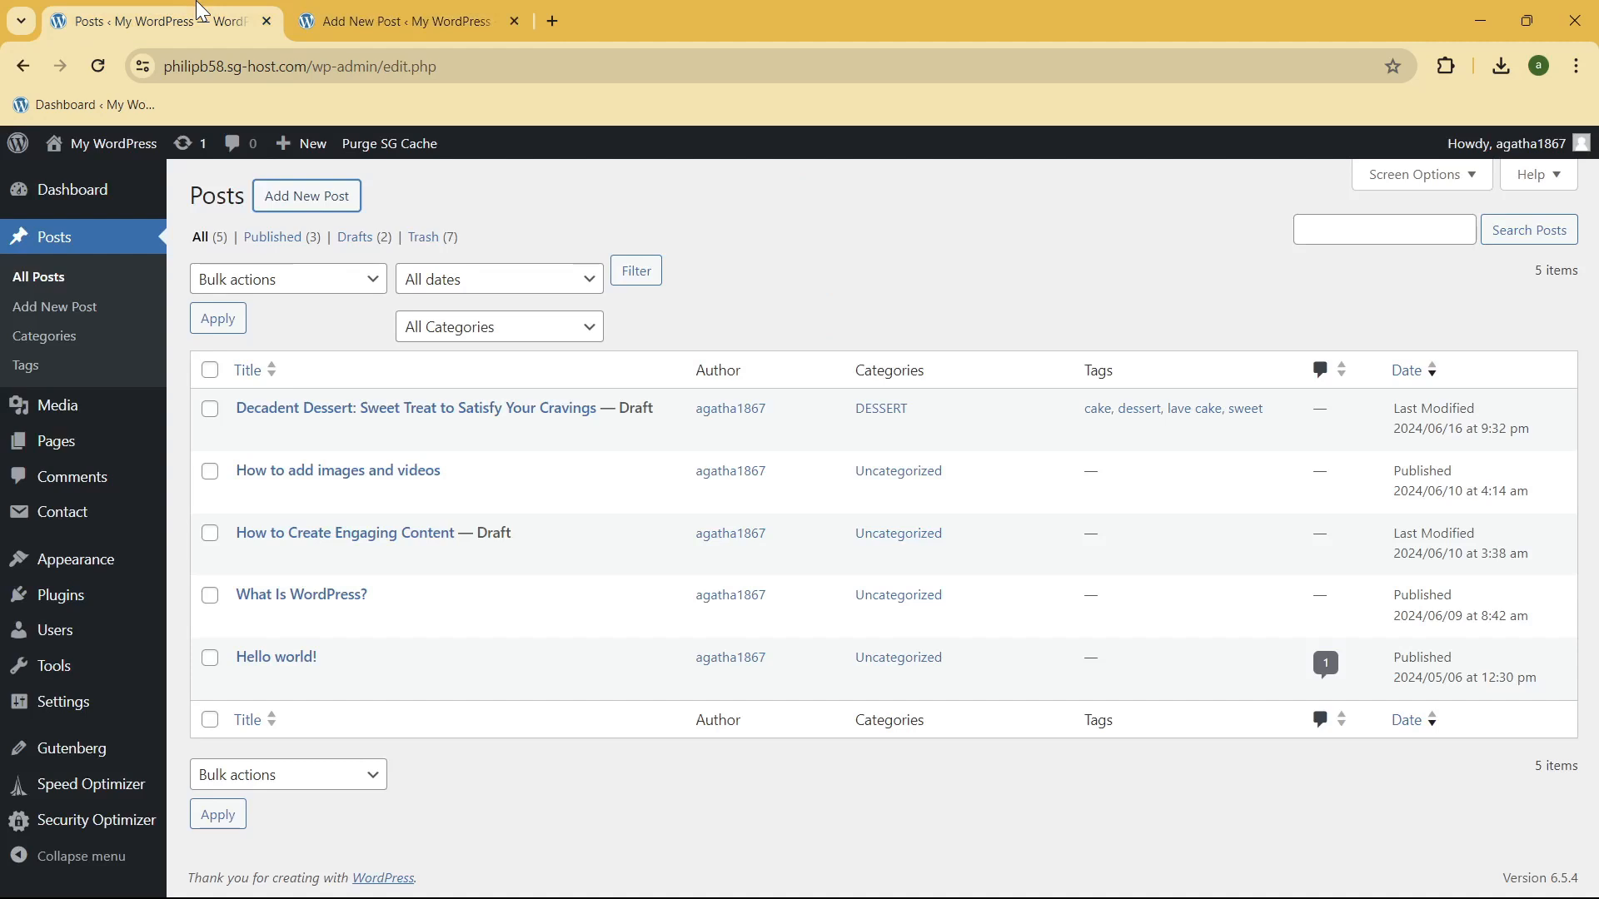
mouse_move(331, 400)
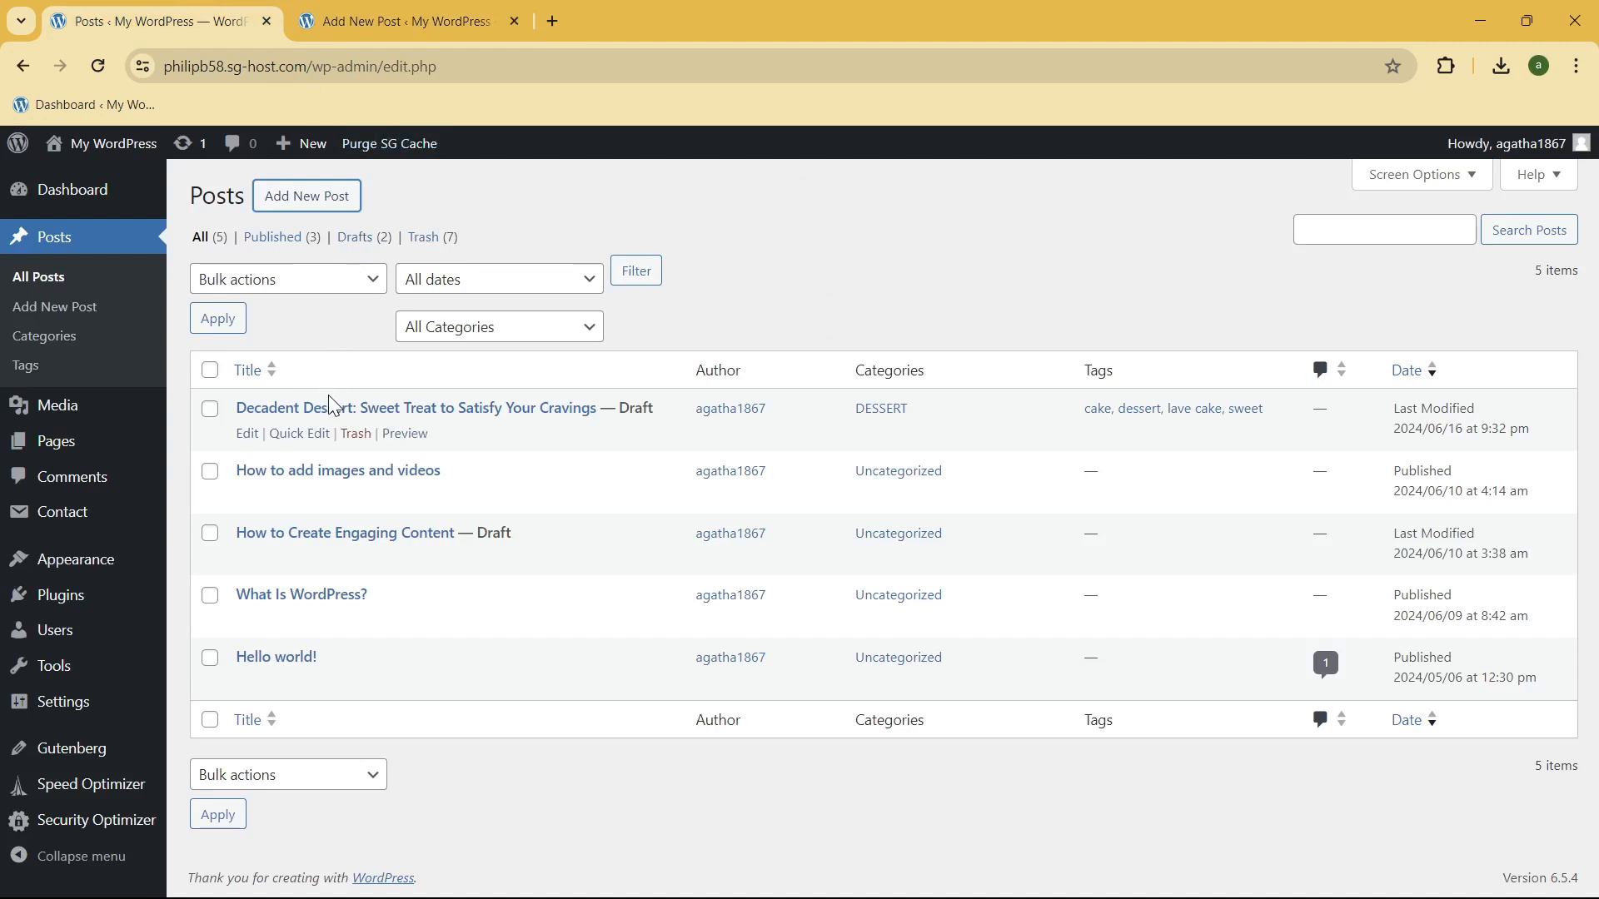
middle_click(250, 434)
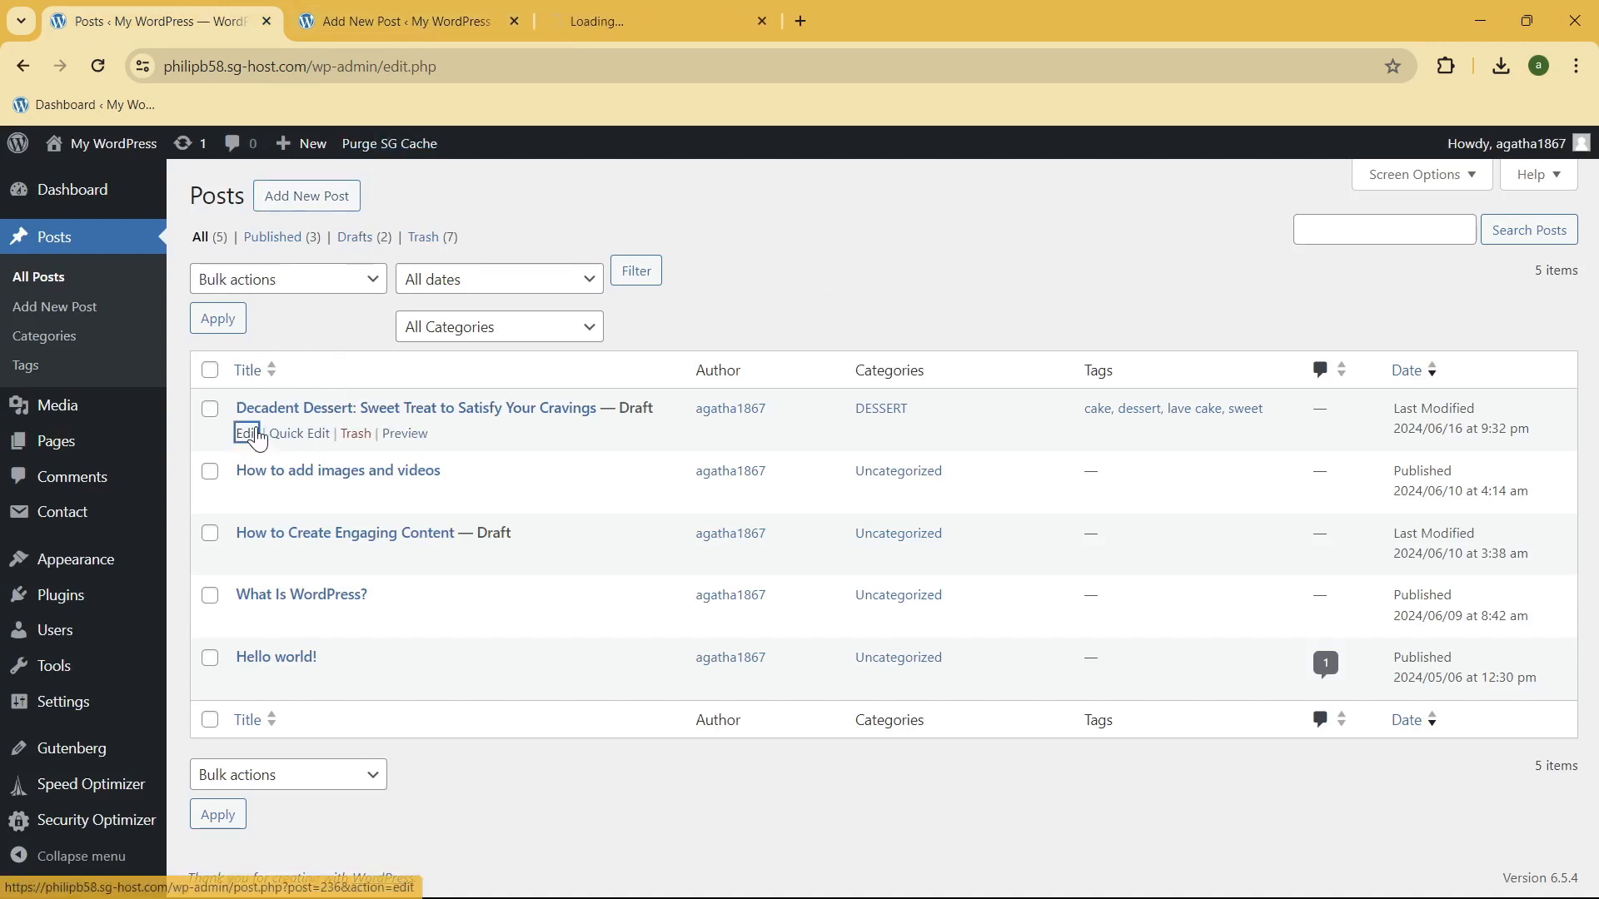
left_click(633, 20)
left_click_drag(633, 21, 439, 10)
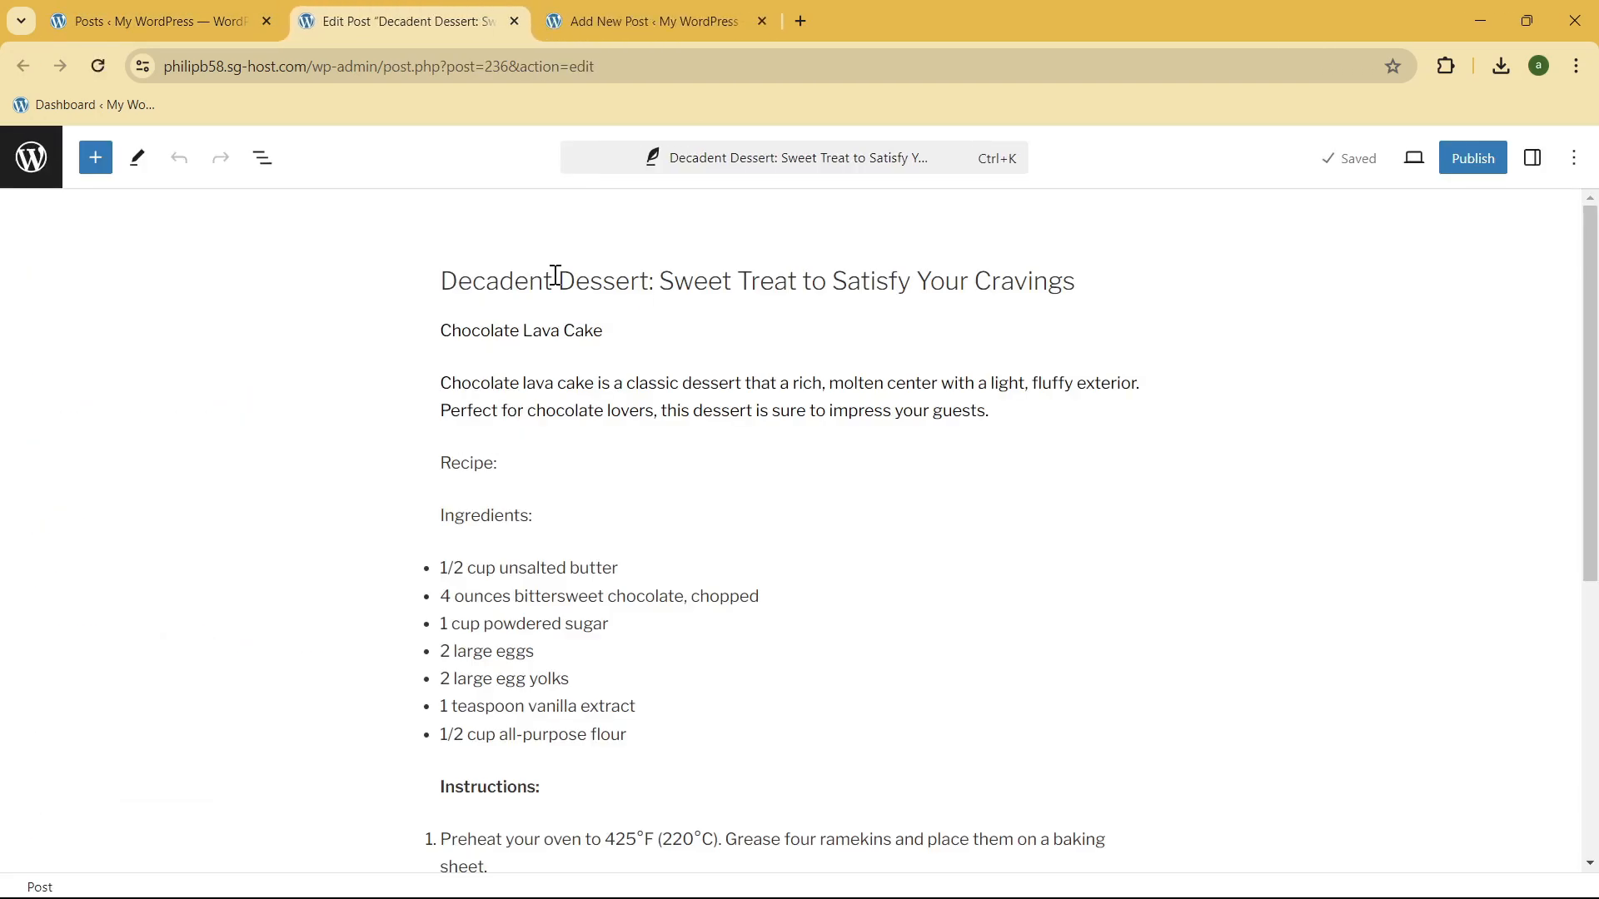
Step: Add an empty paragraph below the last numbered instruction of the Chocolate Lava Cake recipe
scroll(702, 278, "down", 6)
scroll(732, 392, "up", 6)
scroll(1009, 296, "down", 2)
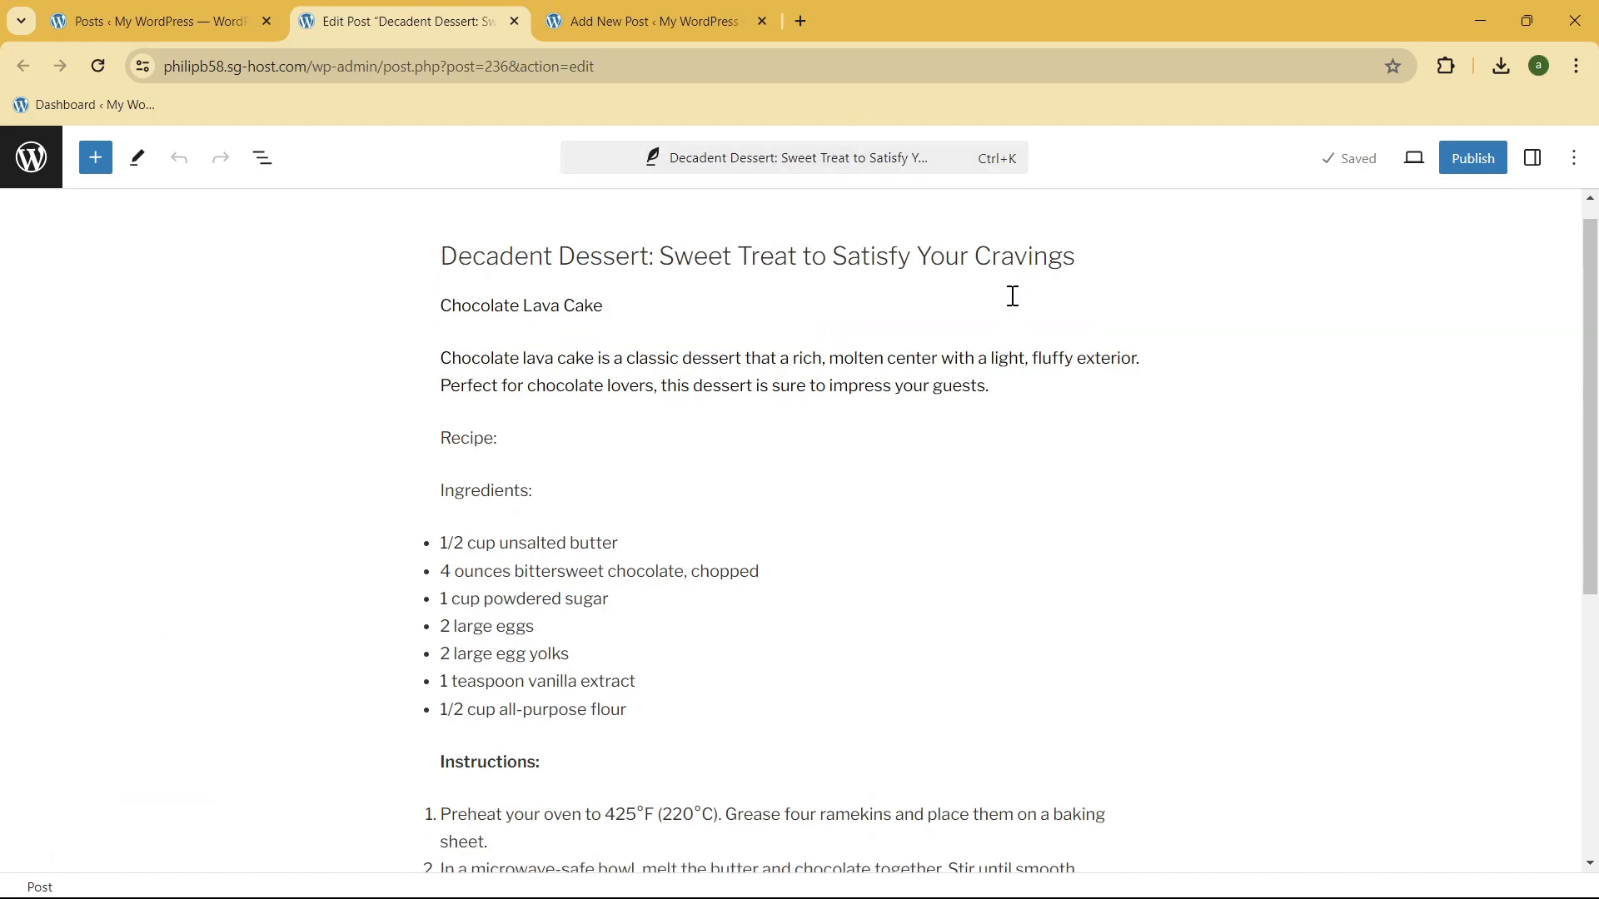
scroll(999, 642, "down", 5)
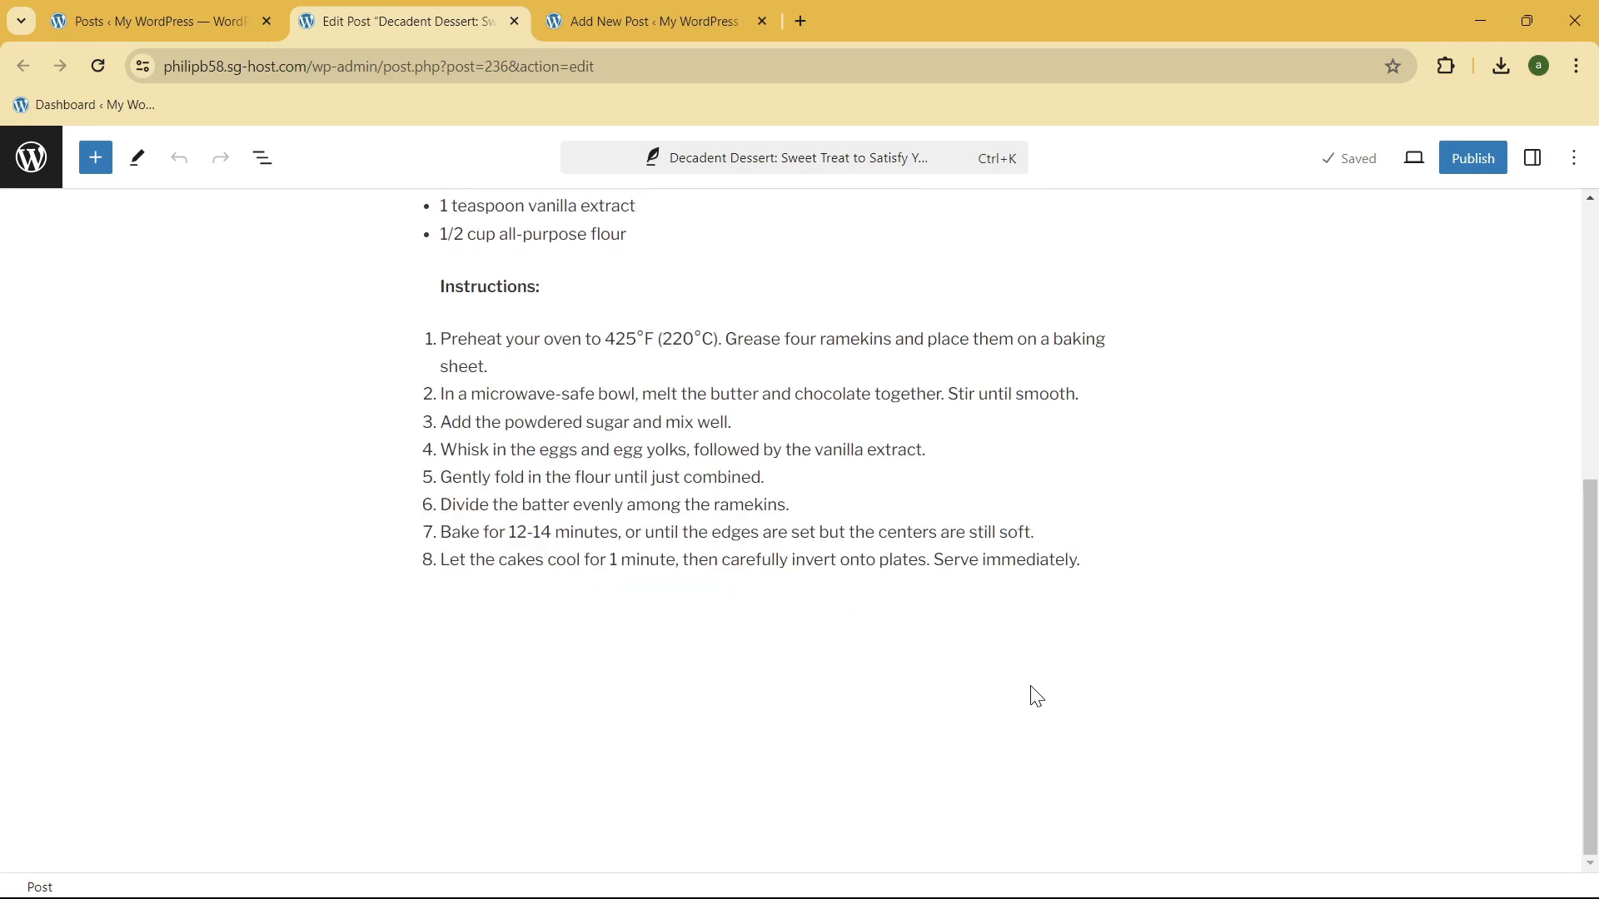
left_click(1112, 548)
key("Return")
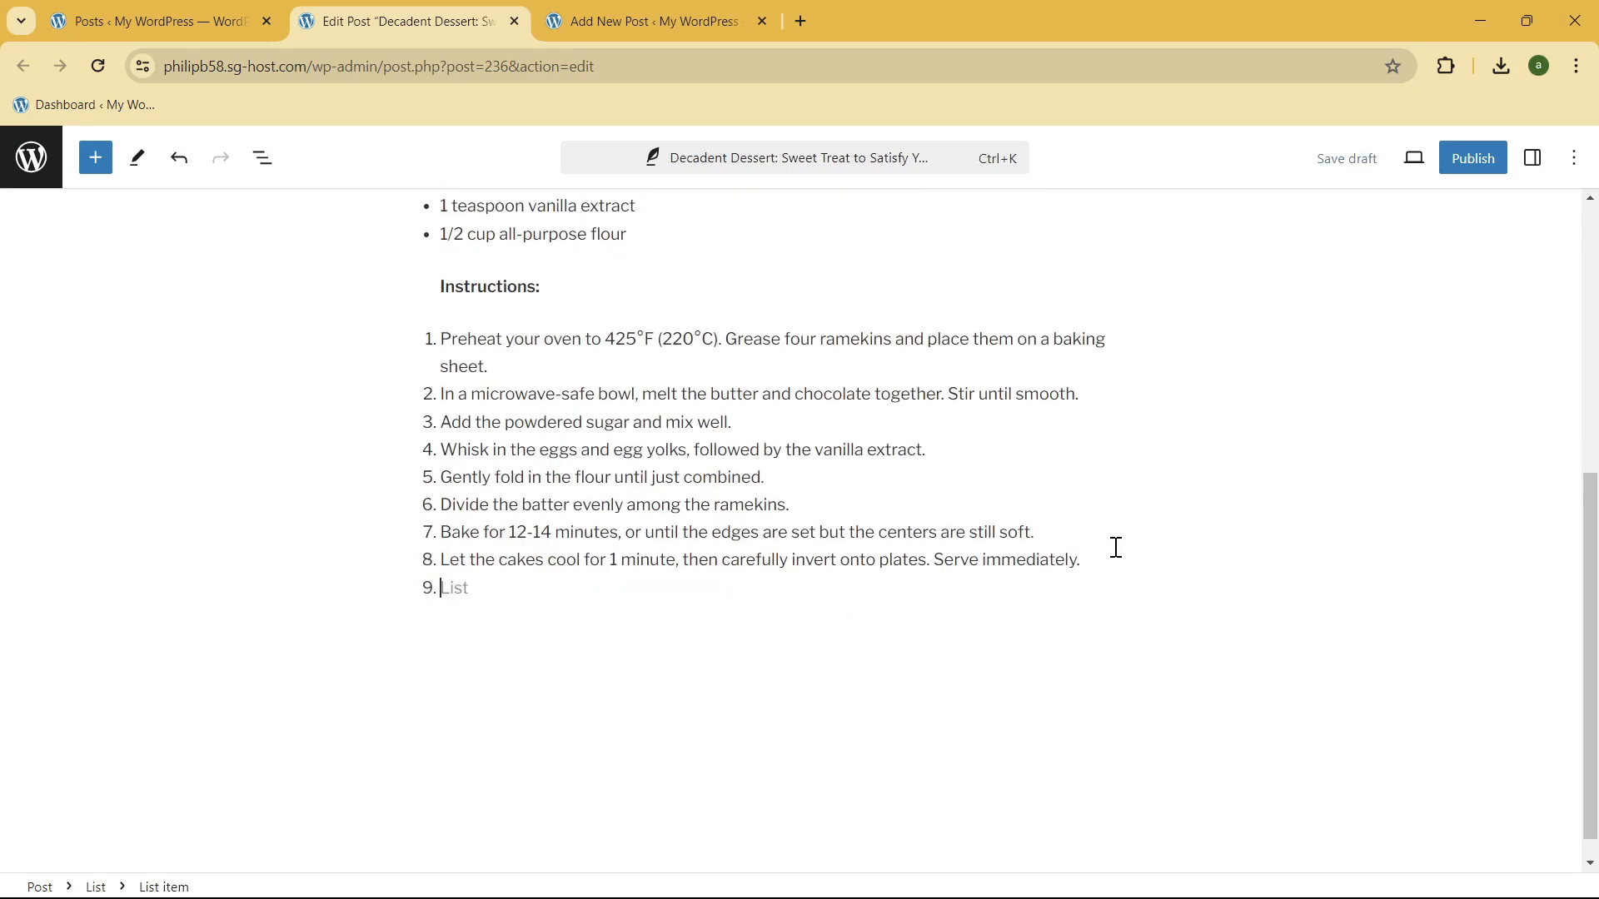
key("Return")
Step: Copy the Classic Tiramisu recipe and closing paragraph from the Word document and paste them into the empty paragraph of the WordPress draft
scroll(833, 375, "up", 6)
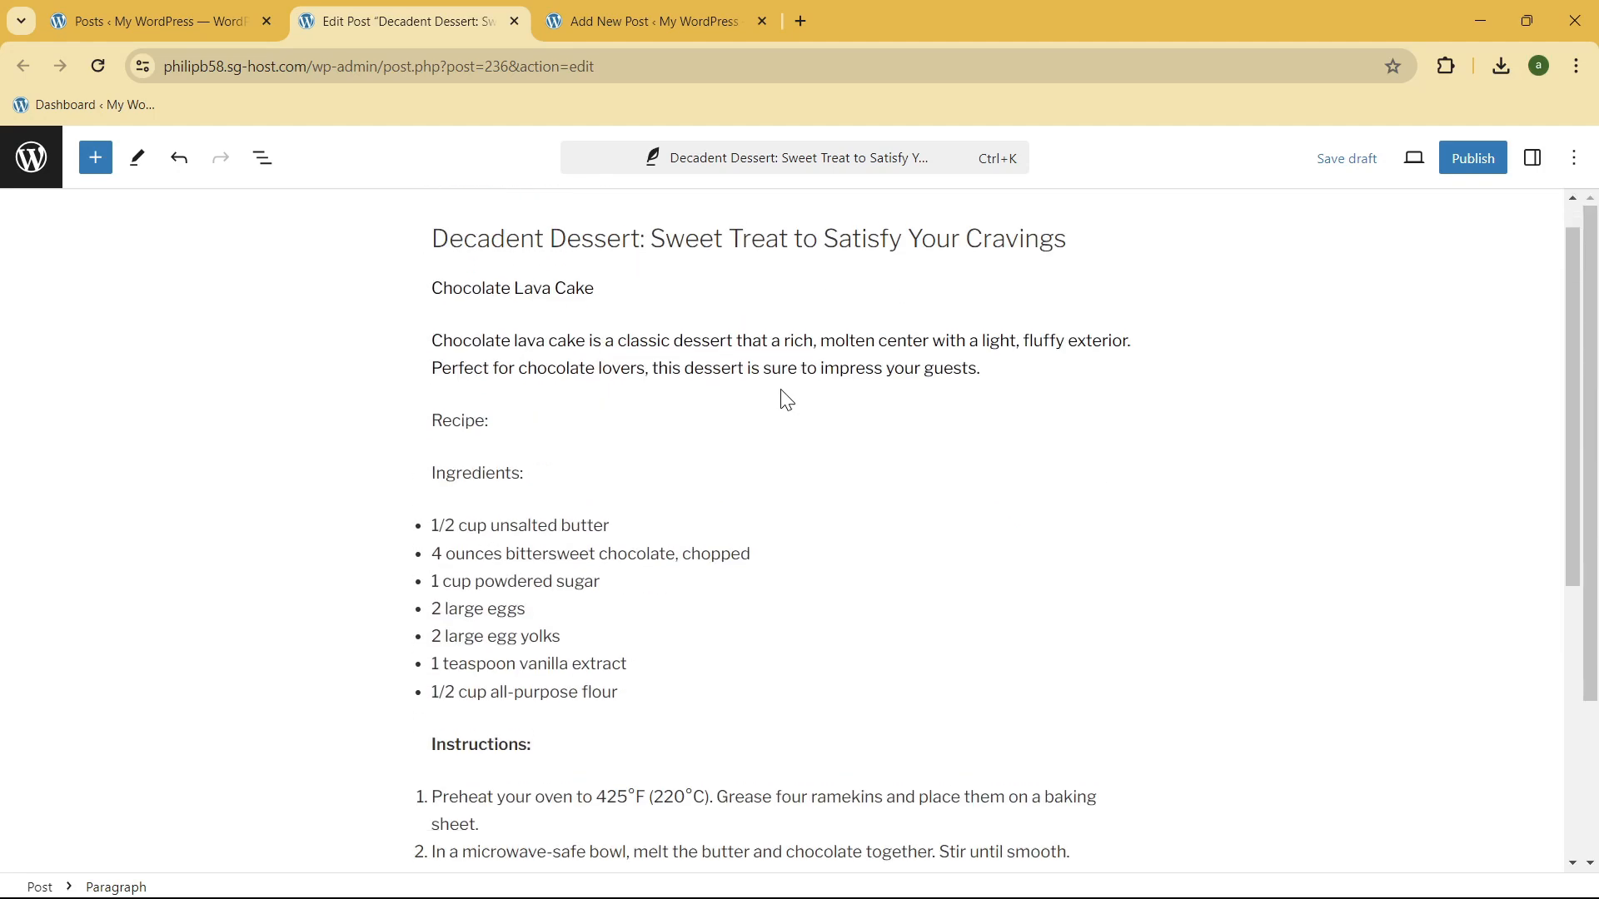
scroll(544, 377, "down", 1)
scroll(479, 270, "up", 1)
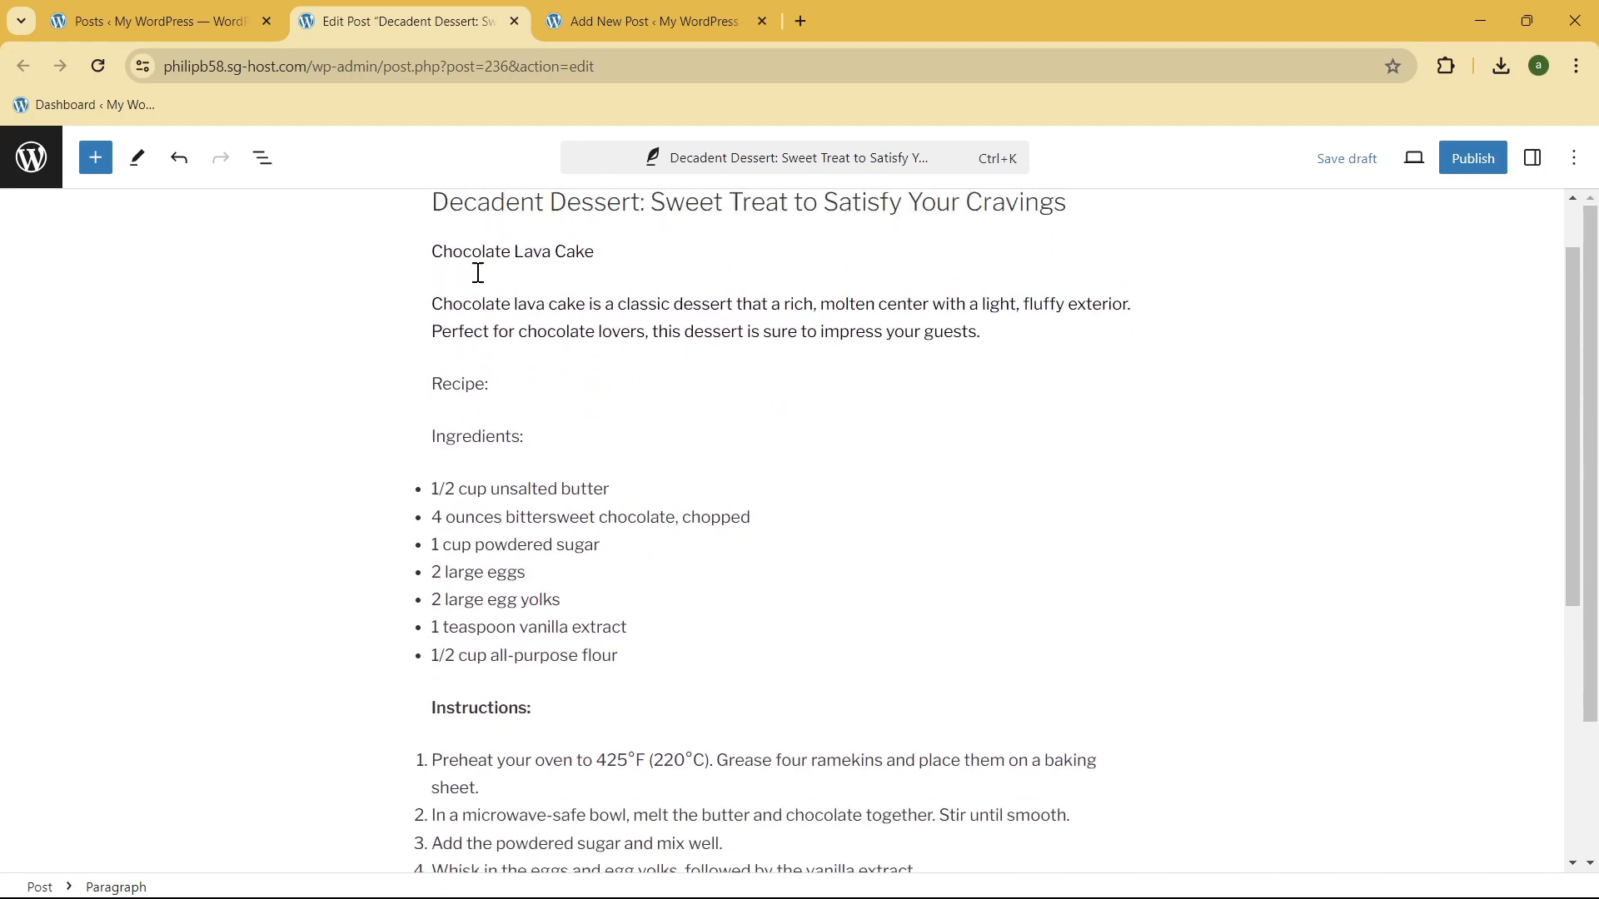
scroll(822, 339, "down", 6)
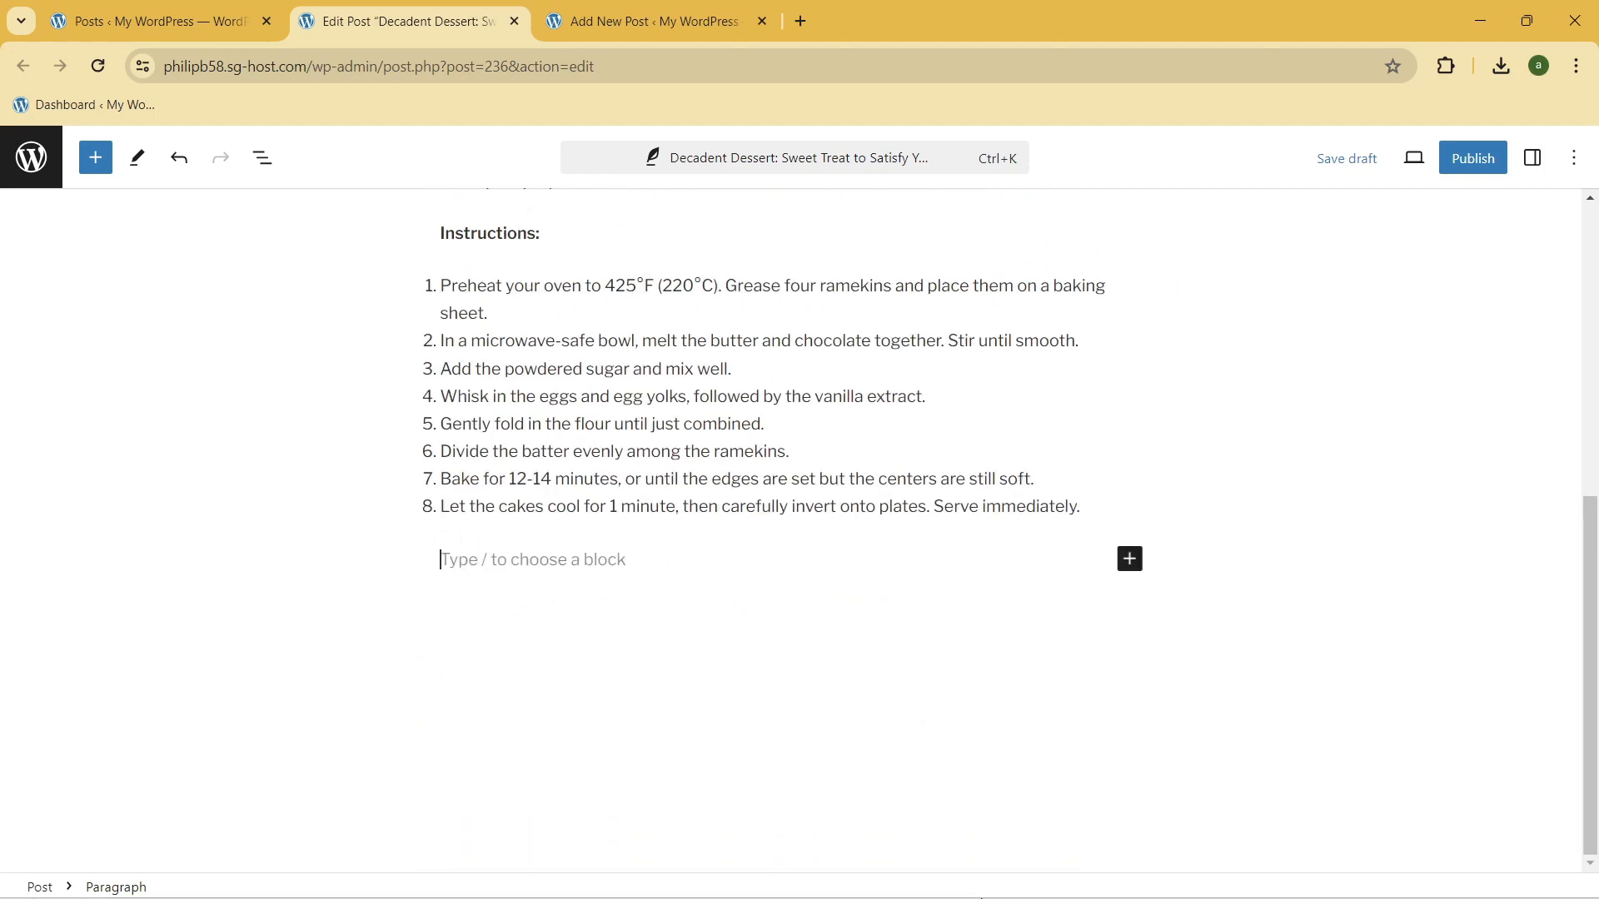
left_click(982, 872)
scroll(962, 530, "down", 15)
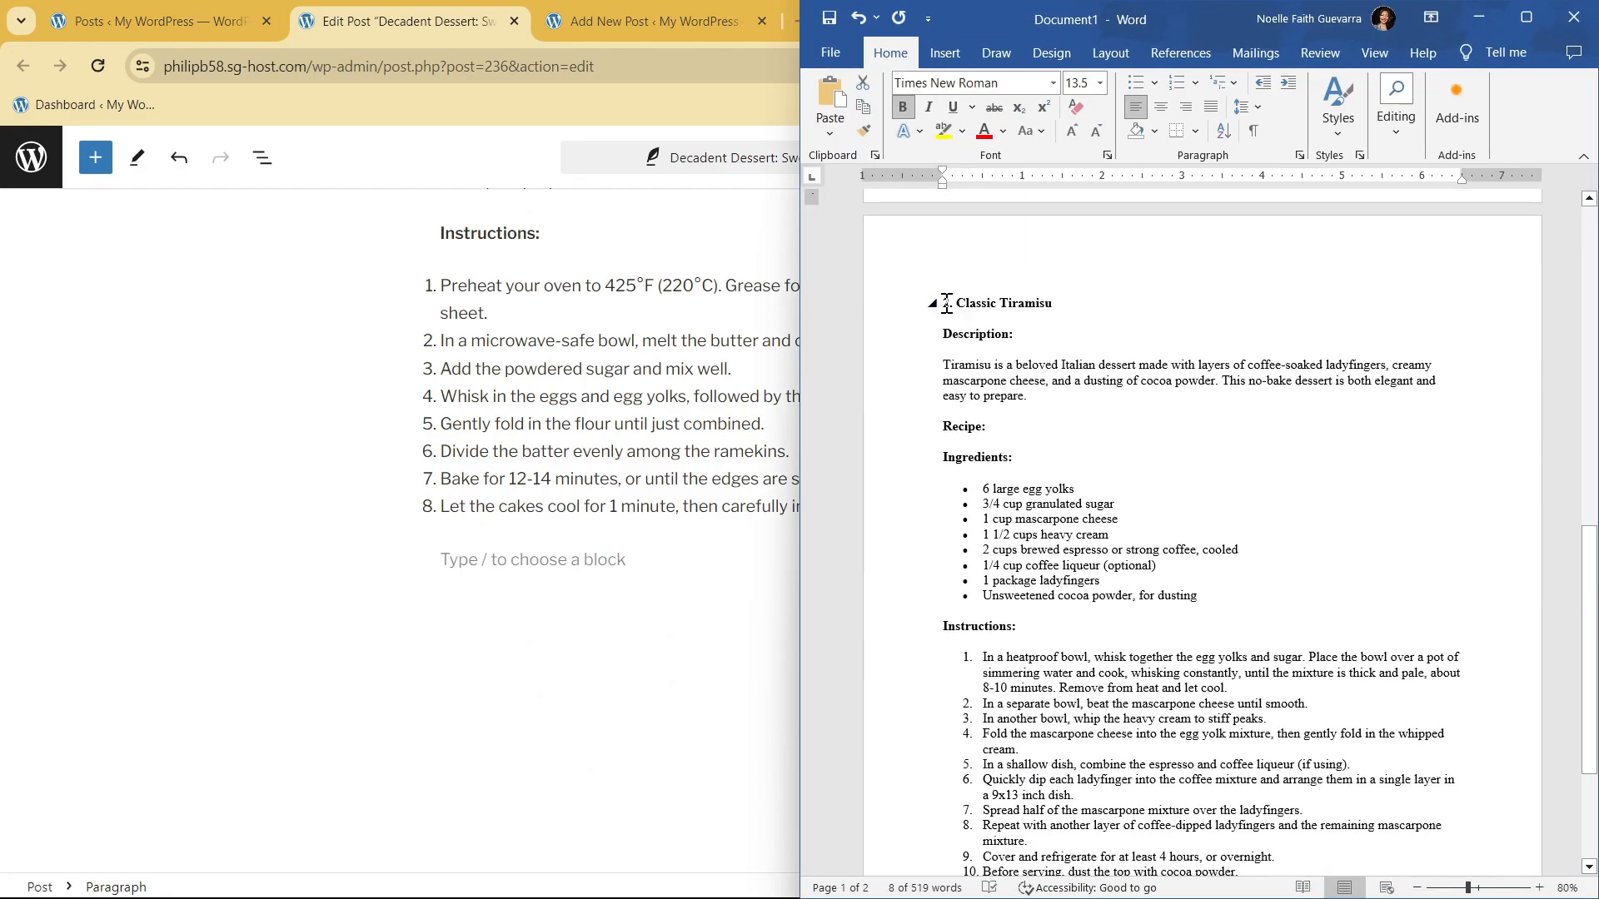
left_click_drag(947, 302, 1424, 732)
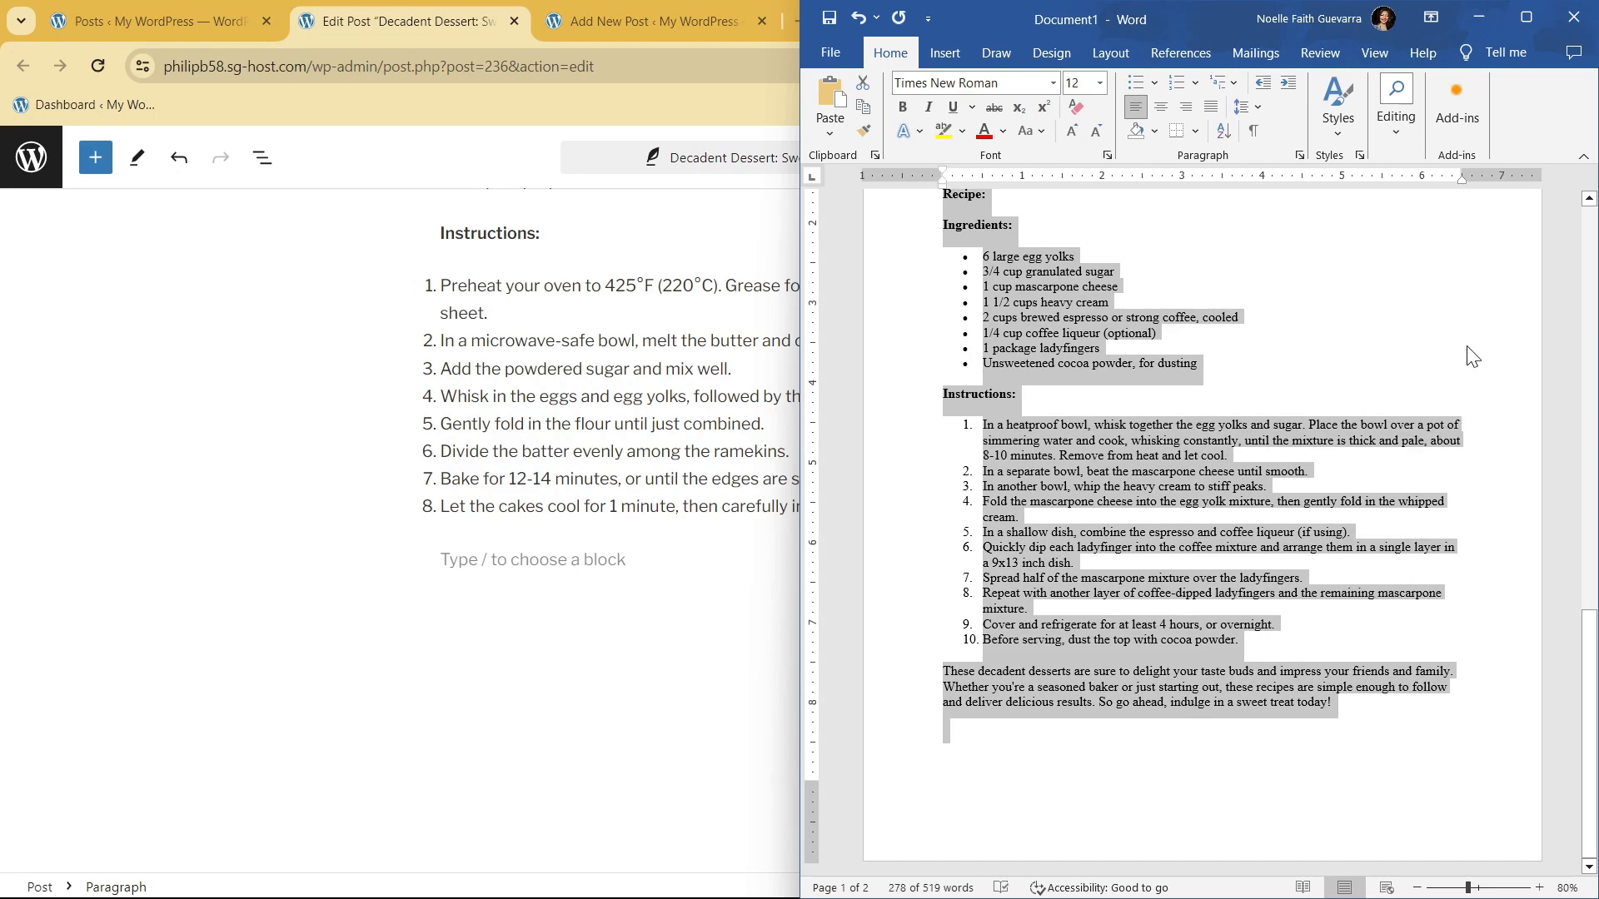
left_click(1479, 16)
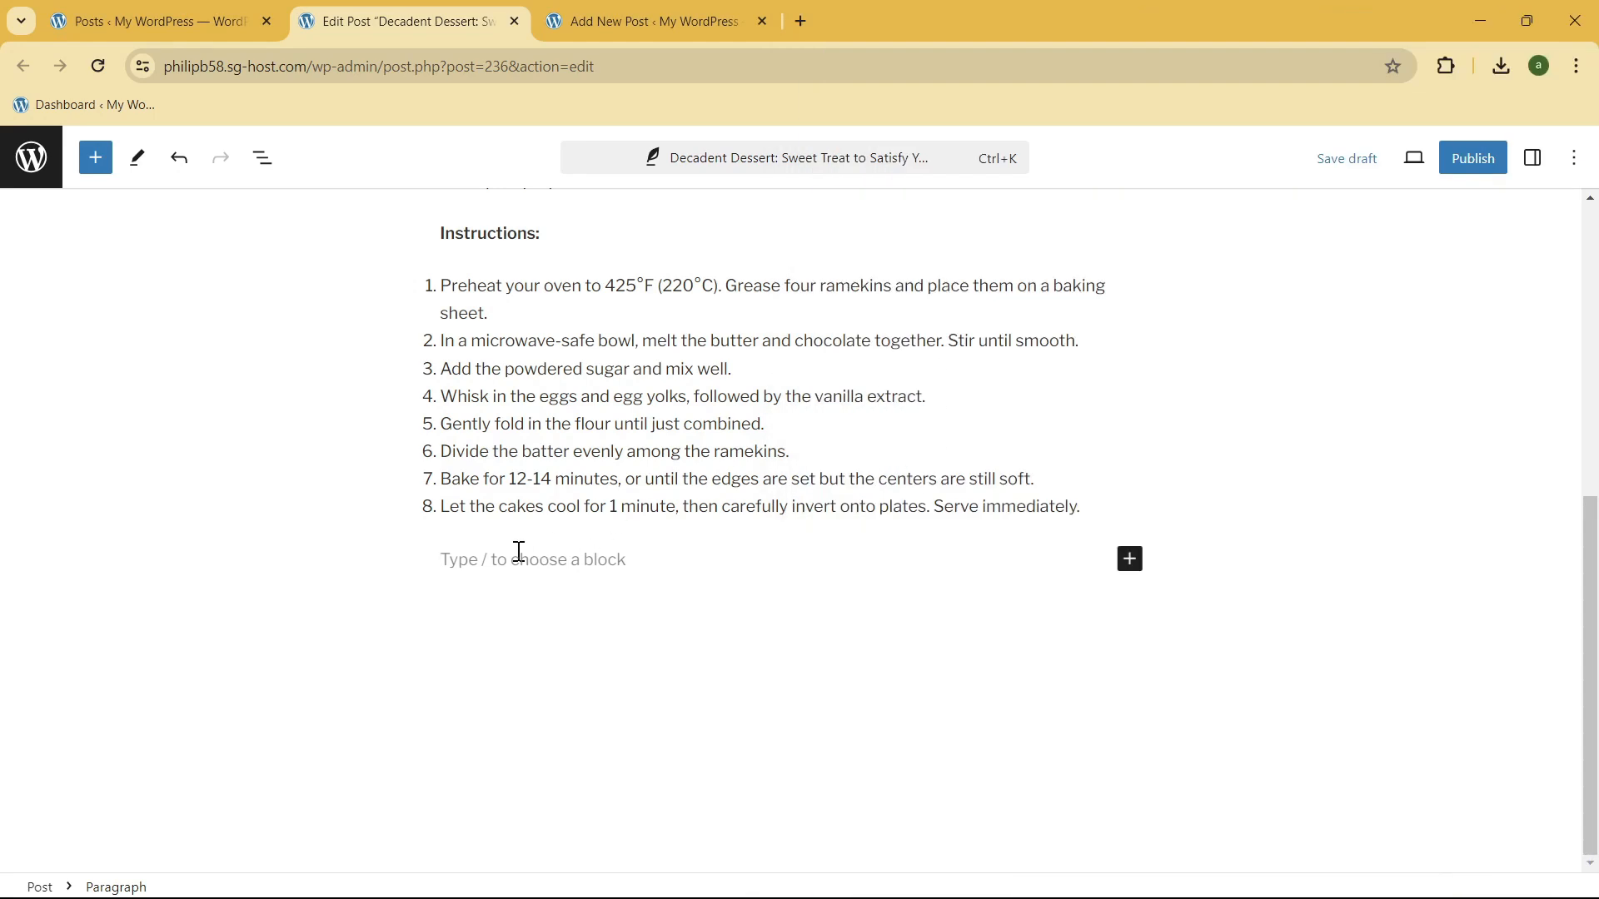
key("ctrl+v")
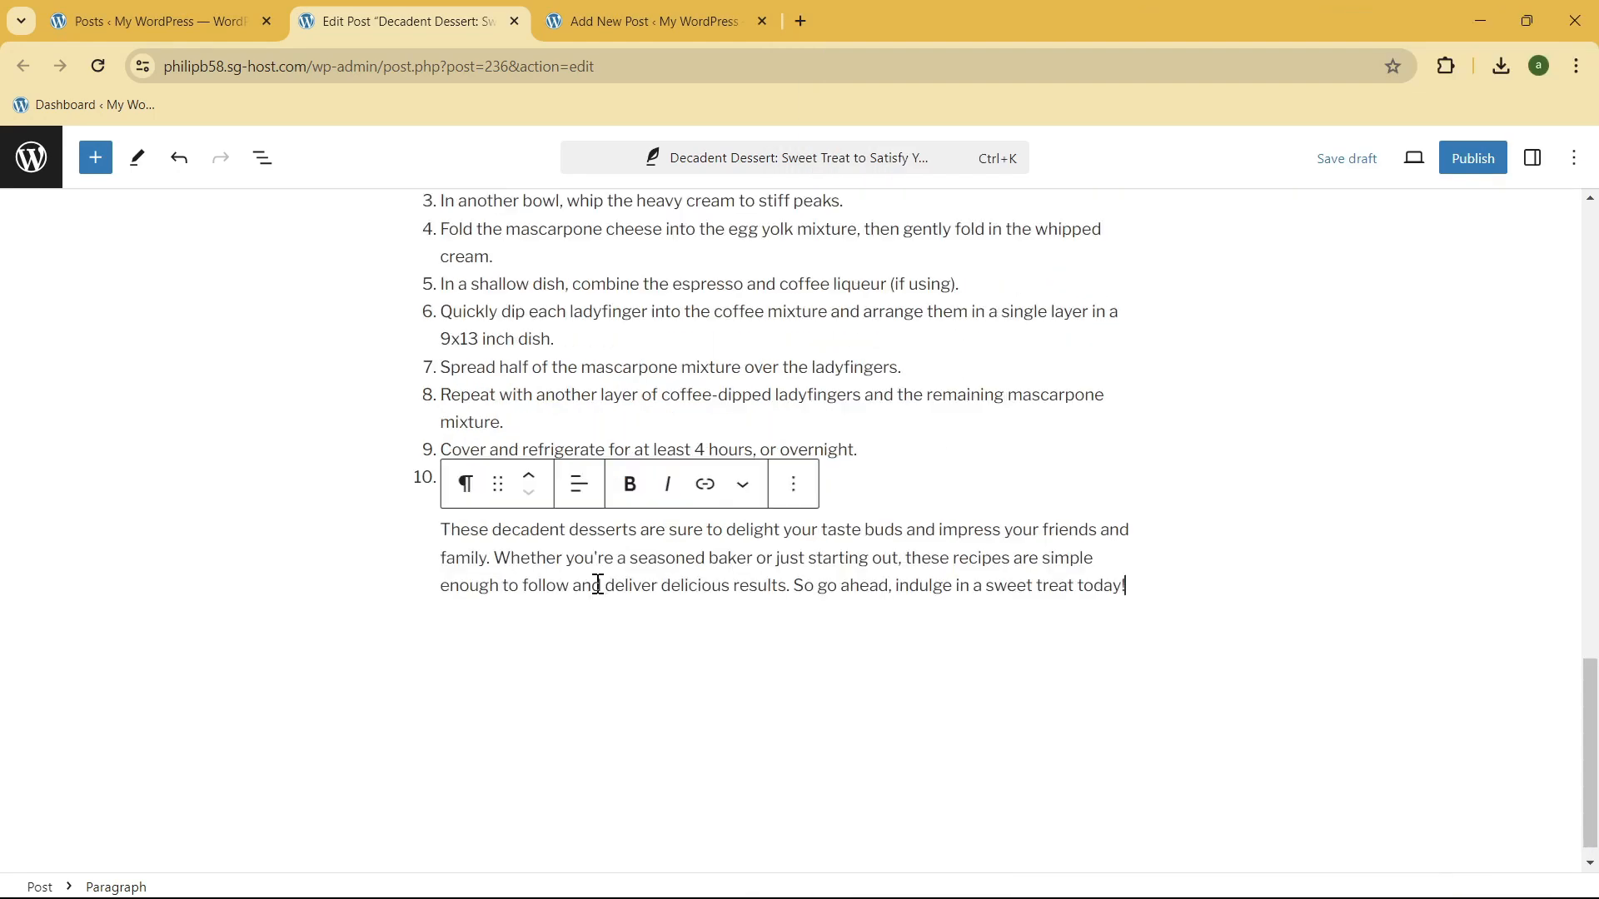
Step: Review the draft with both recipes and undo the last editor change
scroll(617, 582, "up", 15)
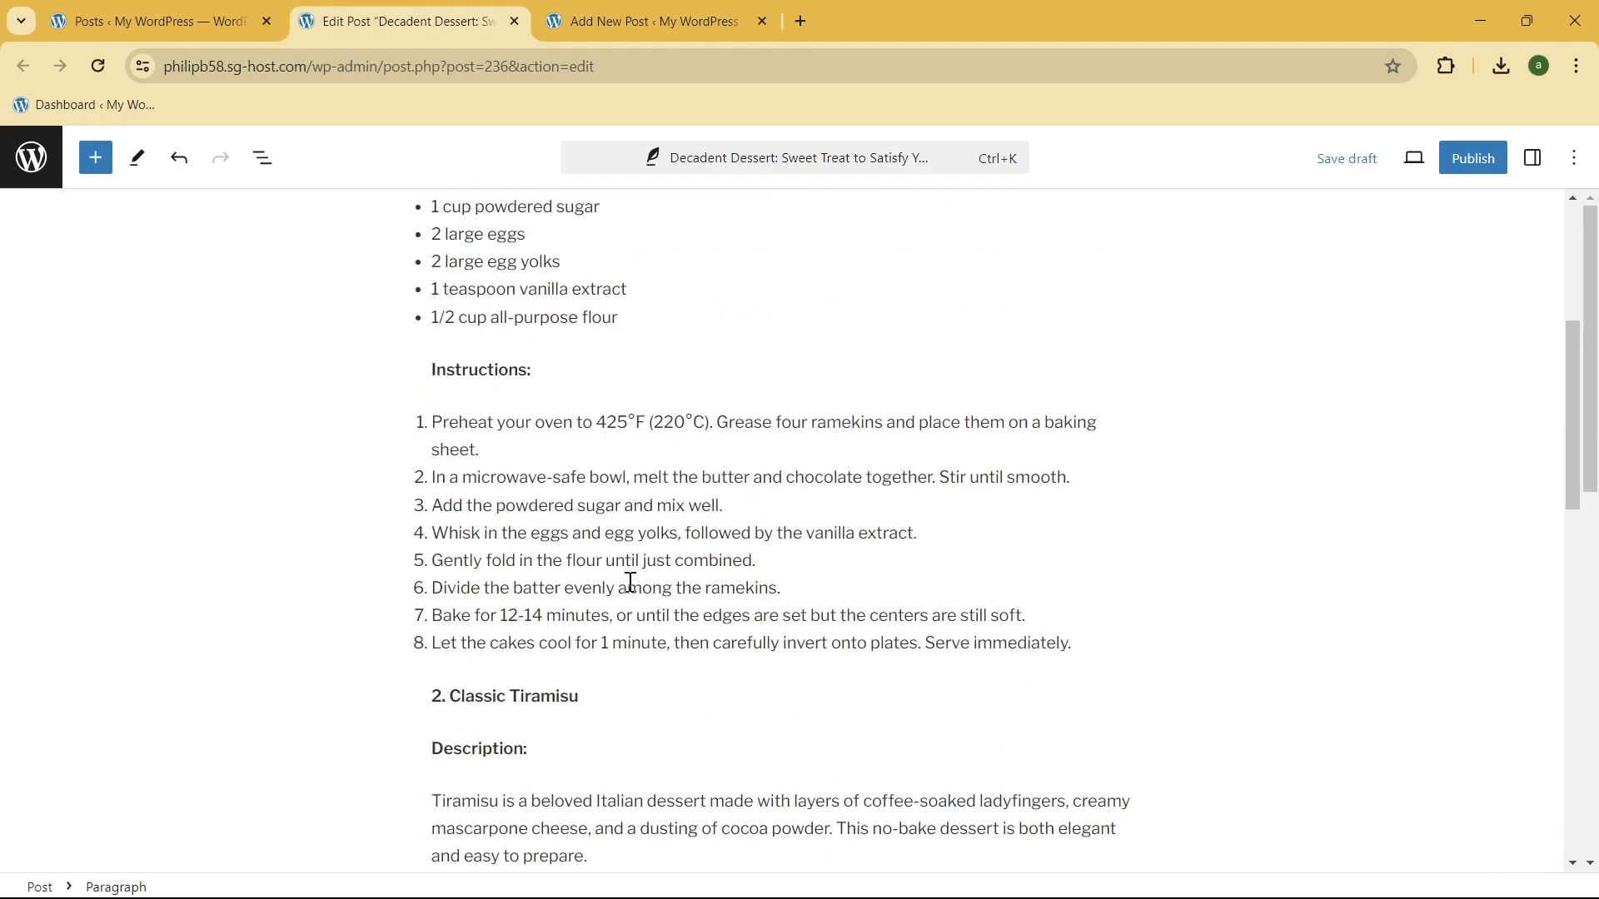
scroll(632, 575, "up", 7)
scroll(637, 566, "down", 5)
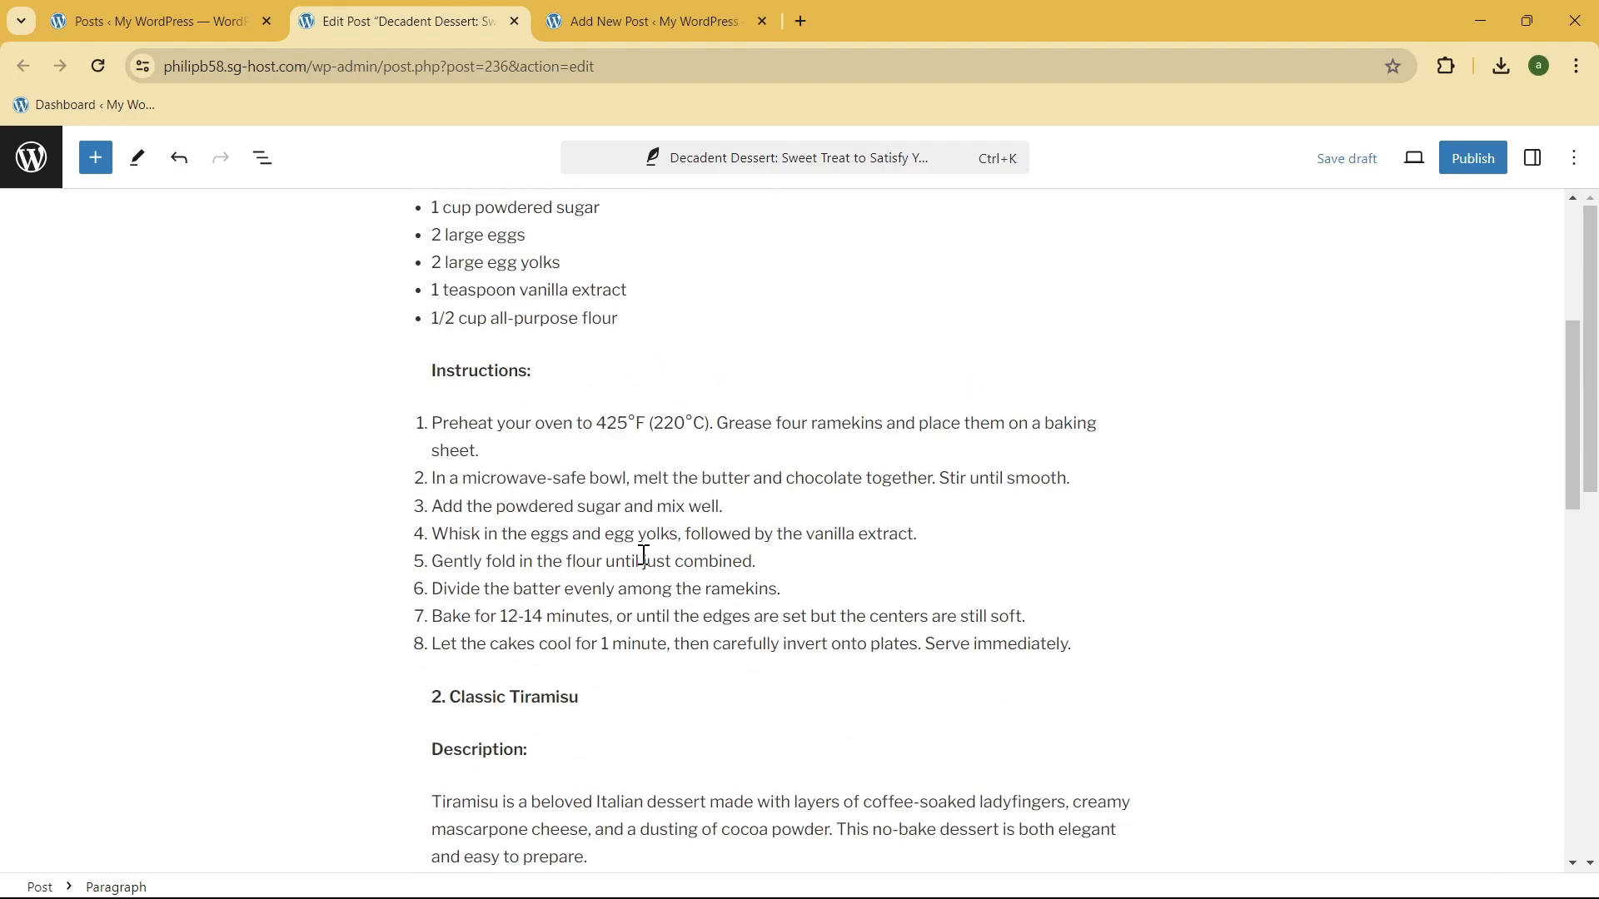
key("ctrl+z")
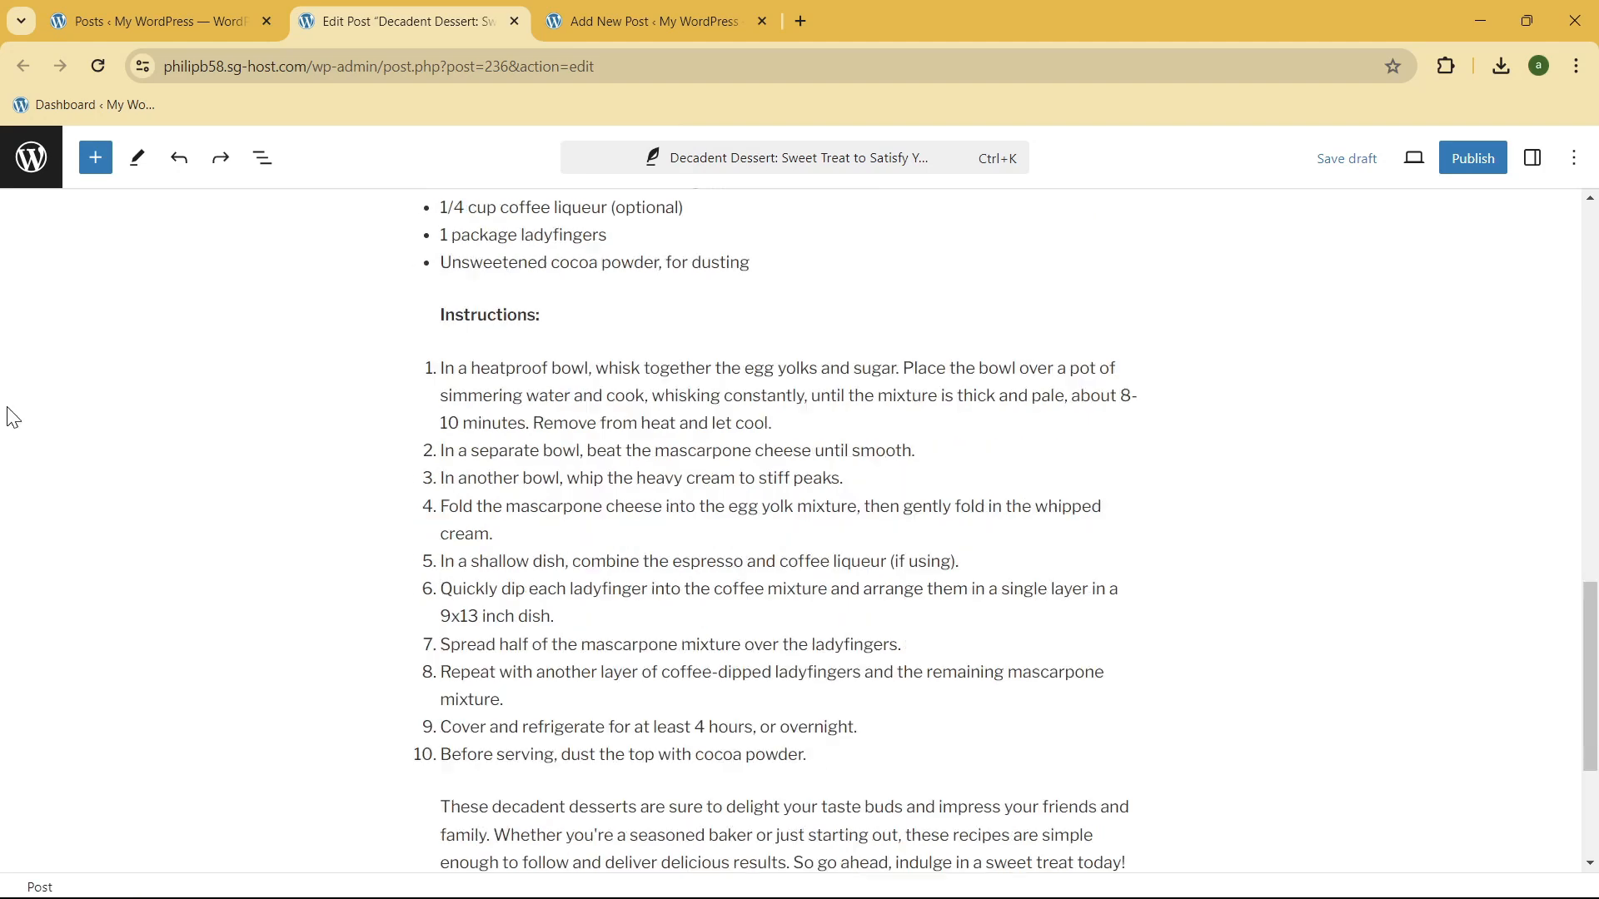
scroll(604, 442, "up", 12)
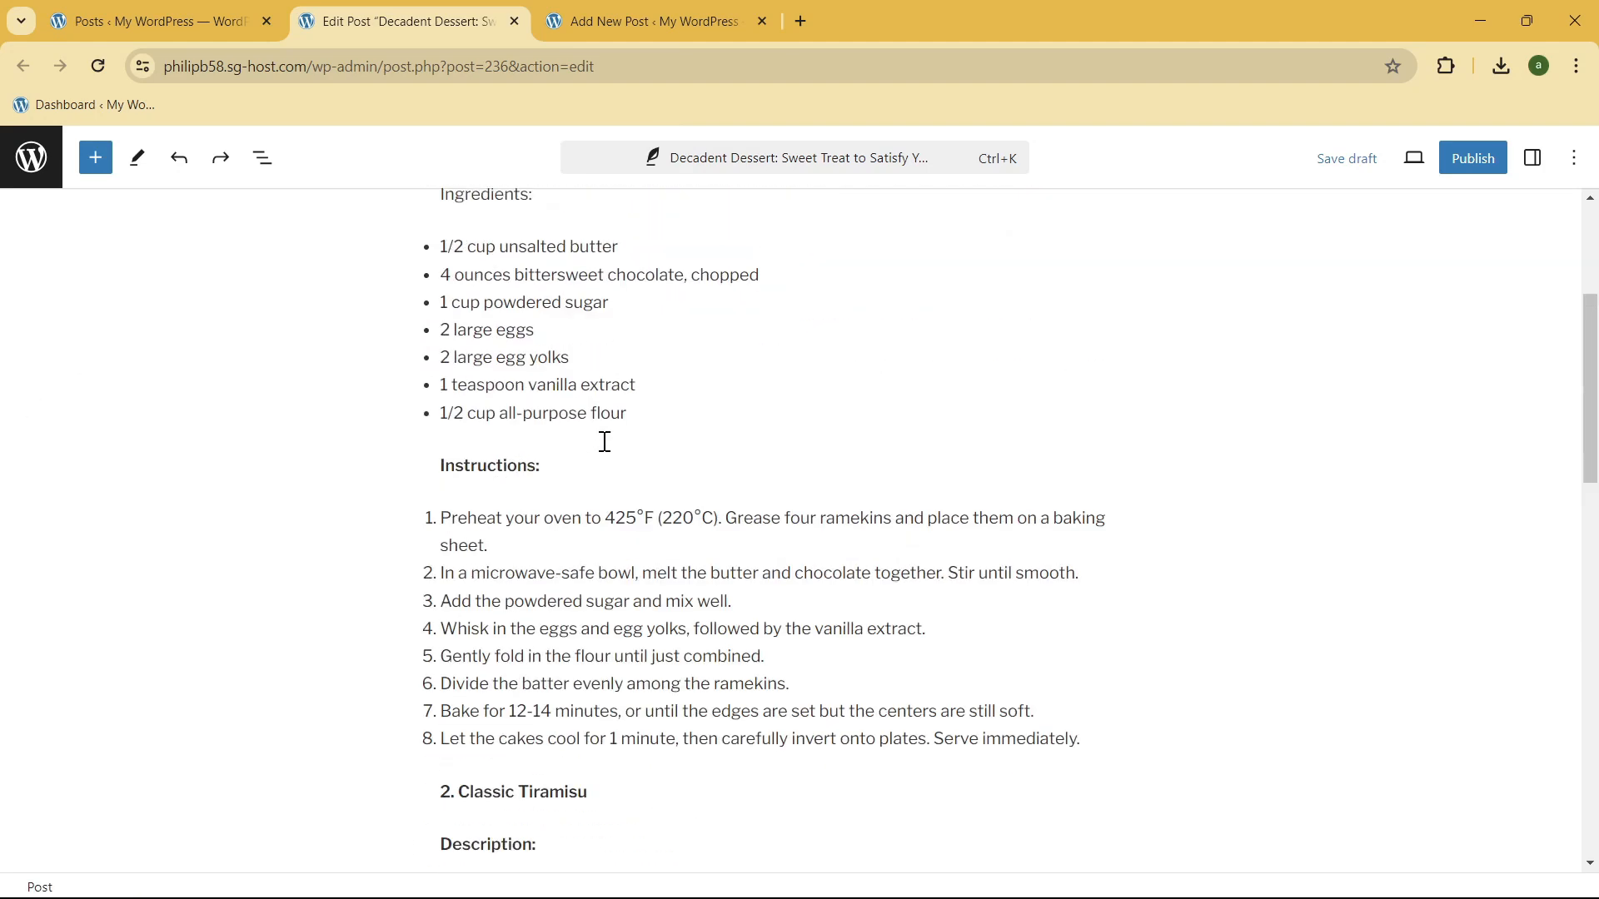
Step: Show the post settings and remove the lava cake featured image
left_click(1532, 166)
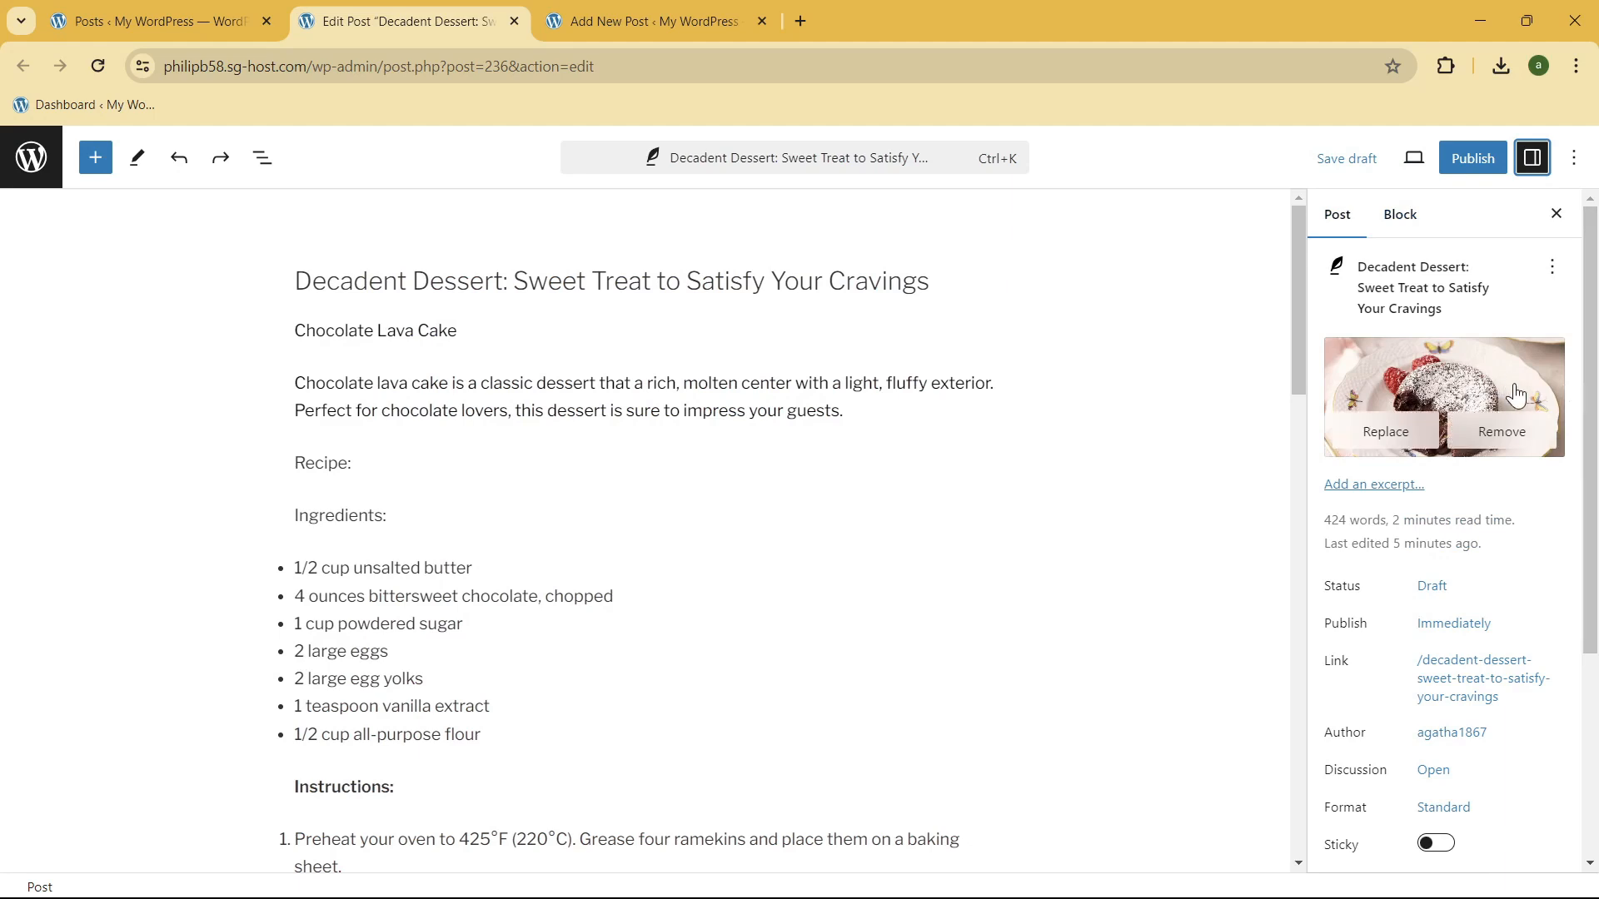
mouse_move(1460, 382)
left_click(1484, 426)
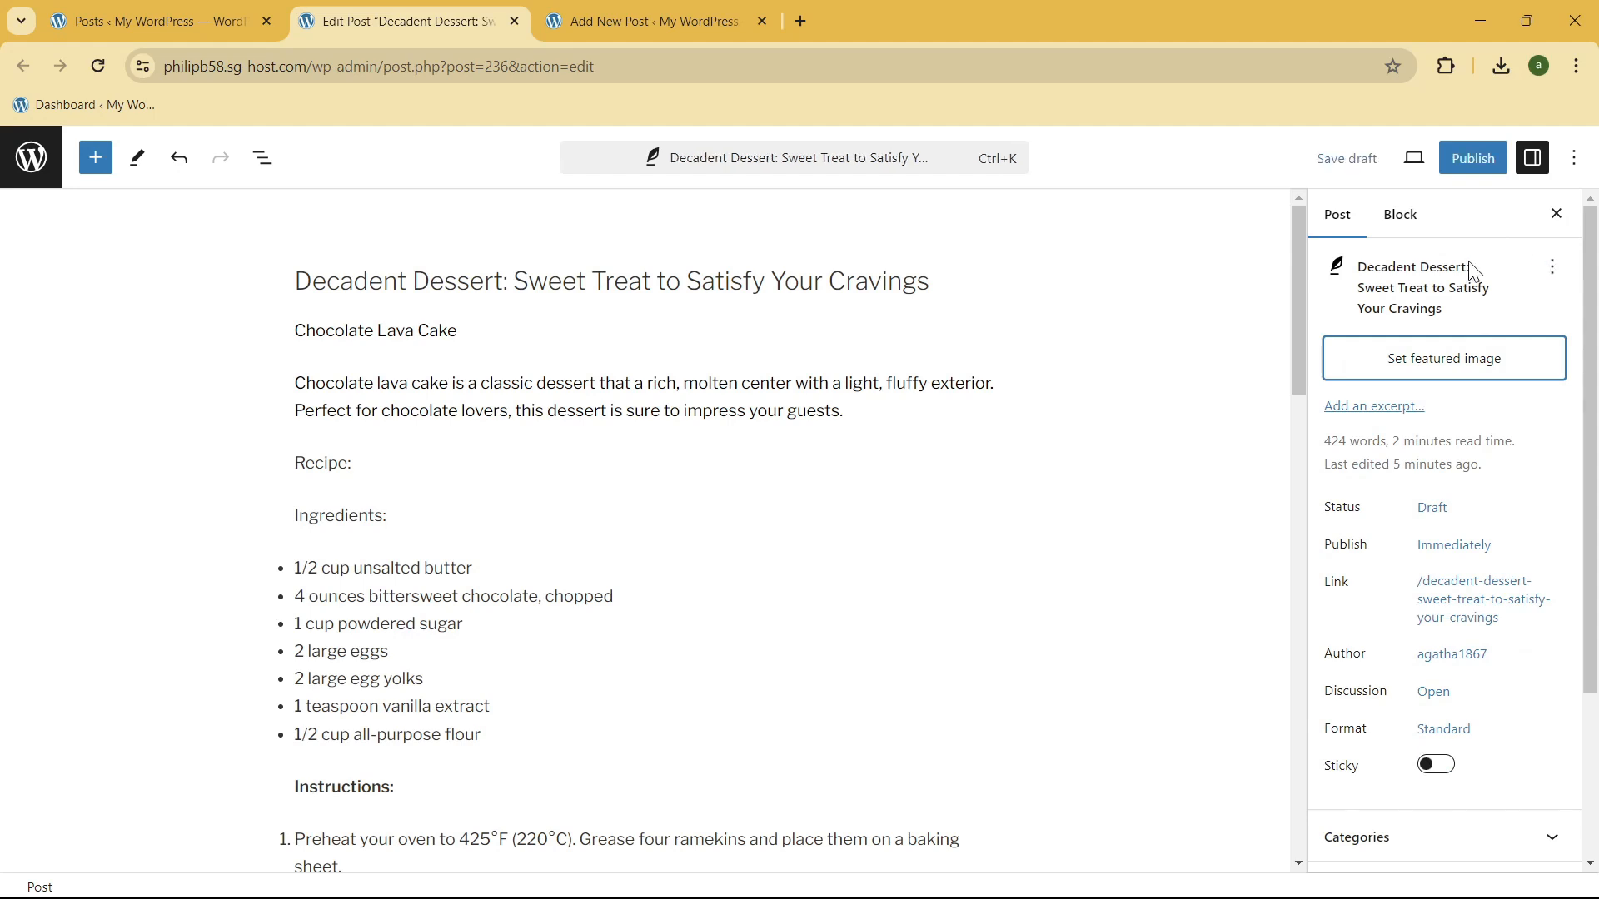
Step: Set the existing bakery display photo from the media library as the post's featured image
left_click(1488, 358)
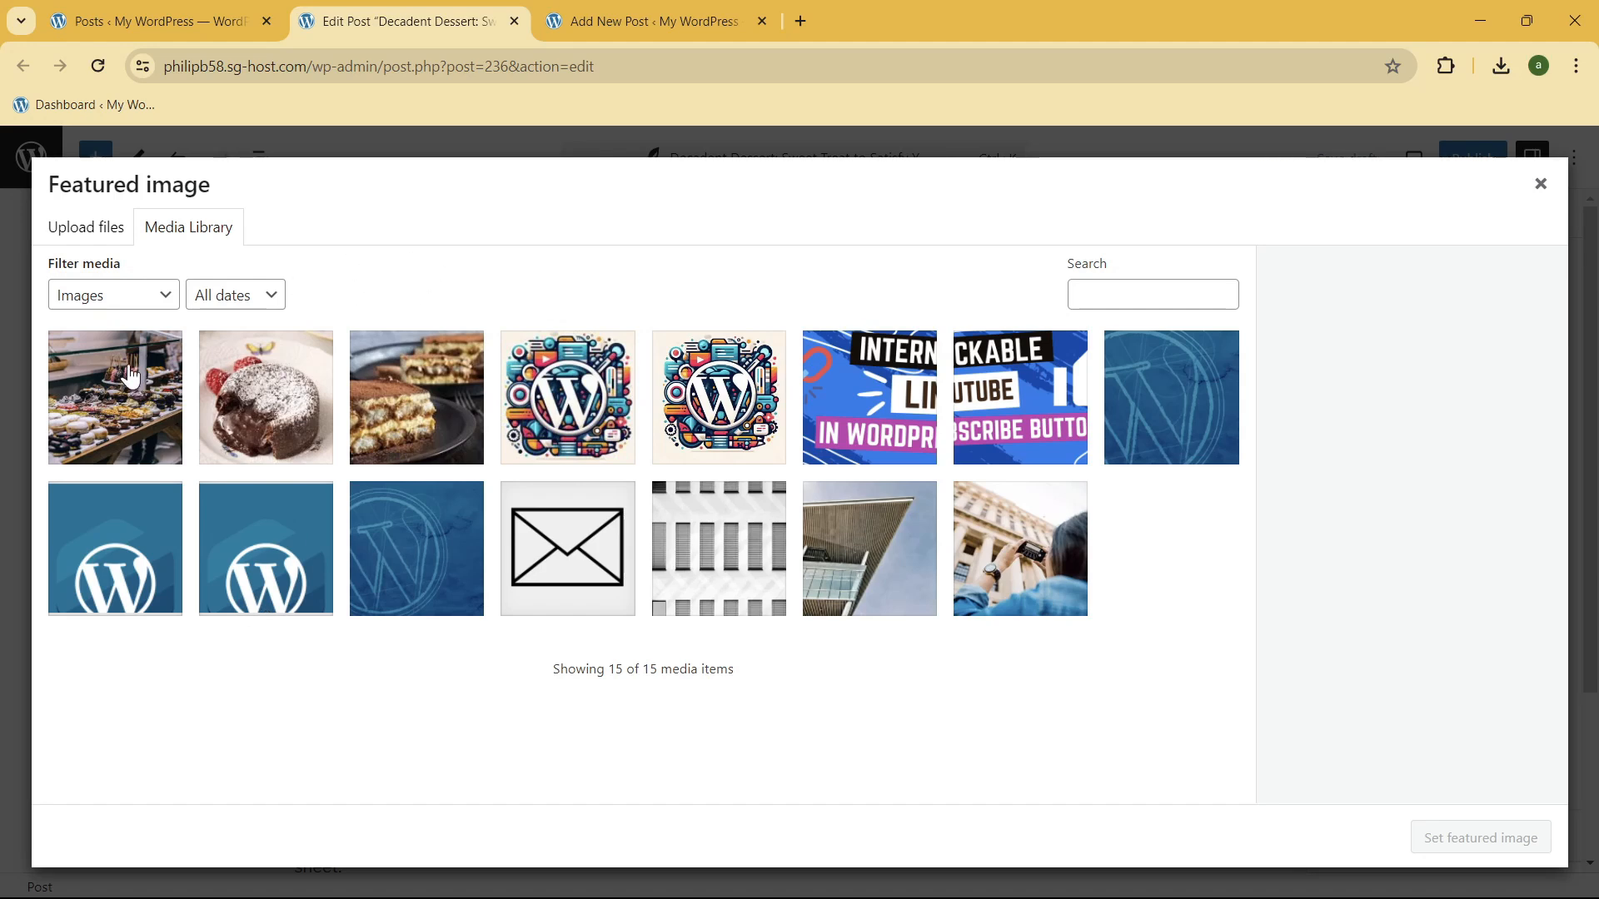
left_click(158, 366)
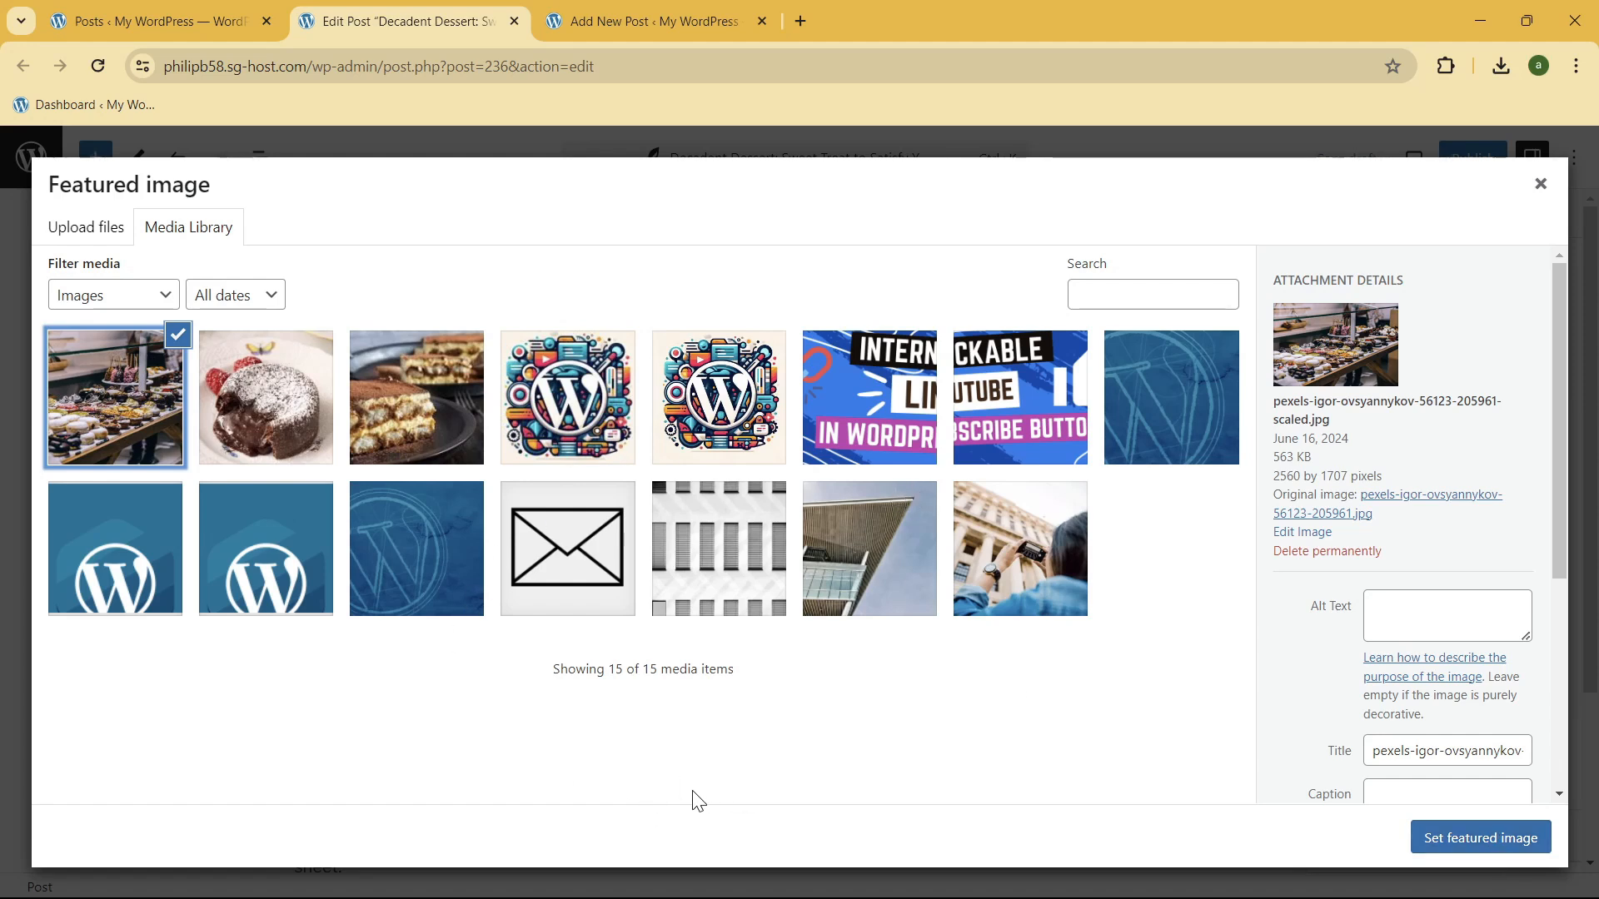
left_click(98, 231)
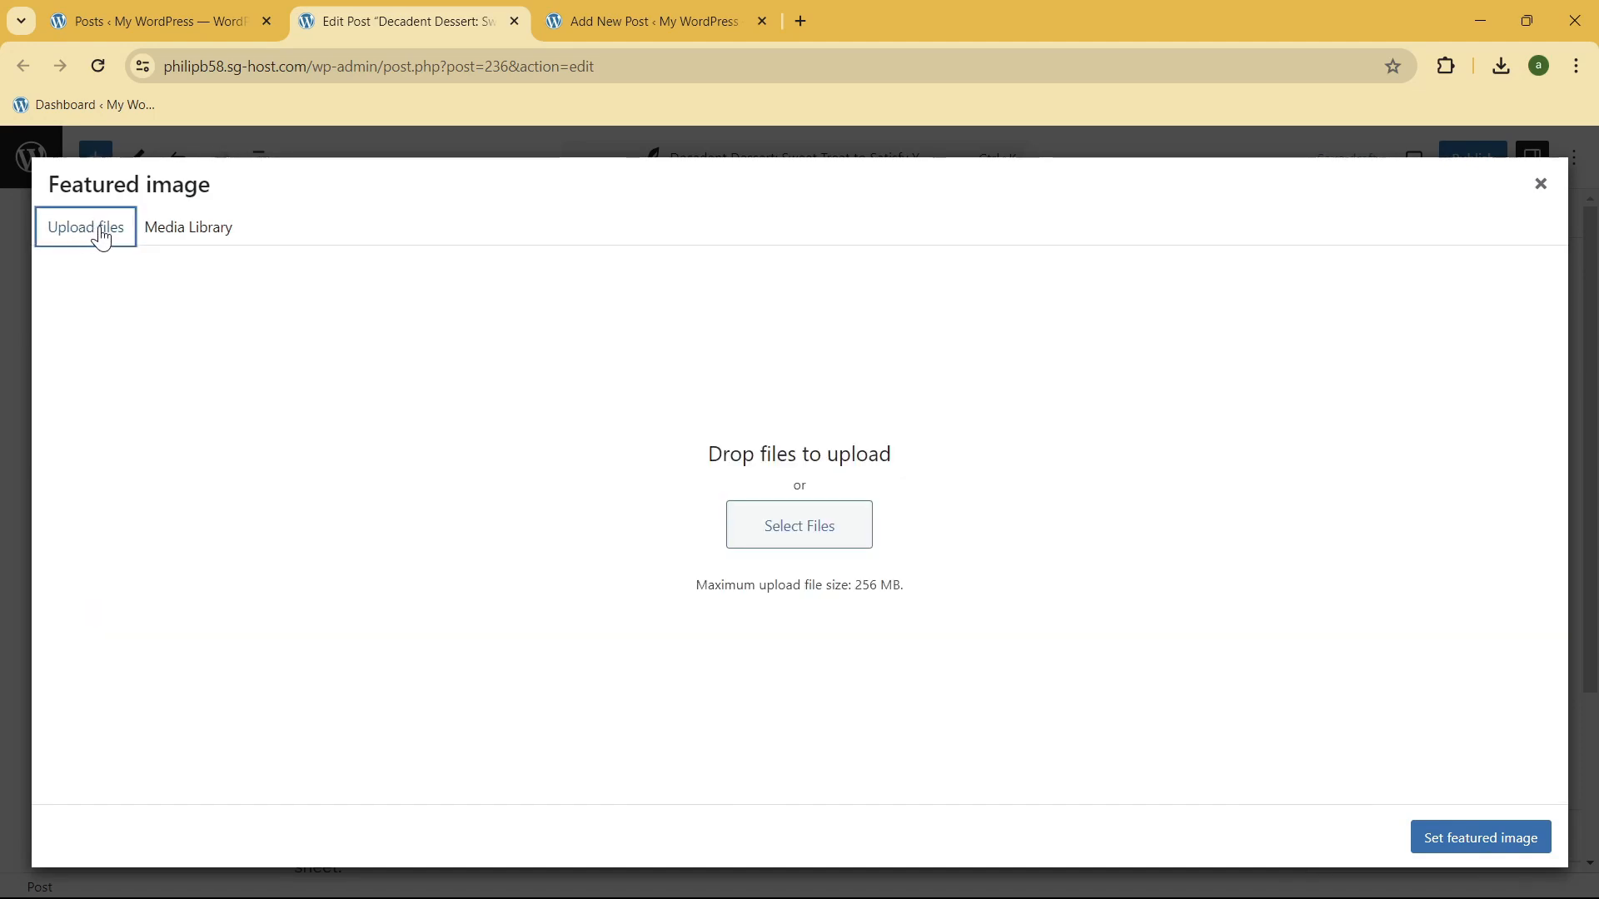
left_click(842, 537)
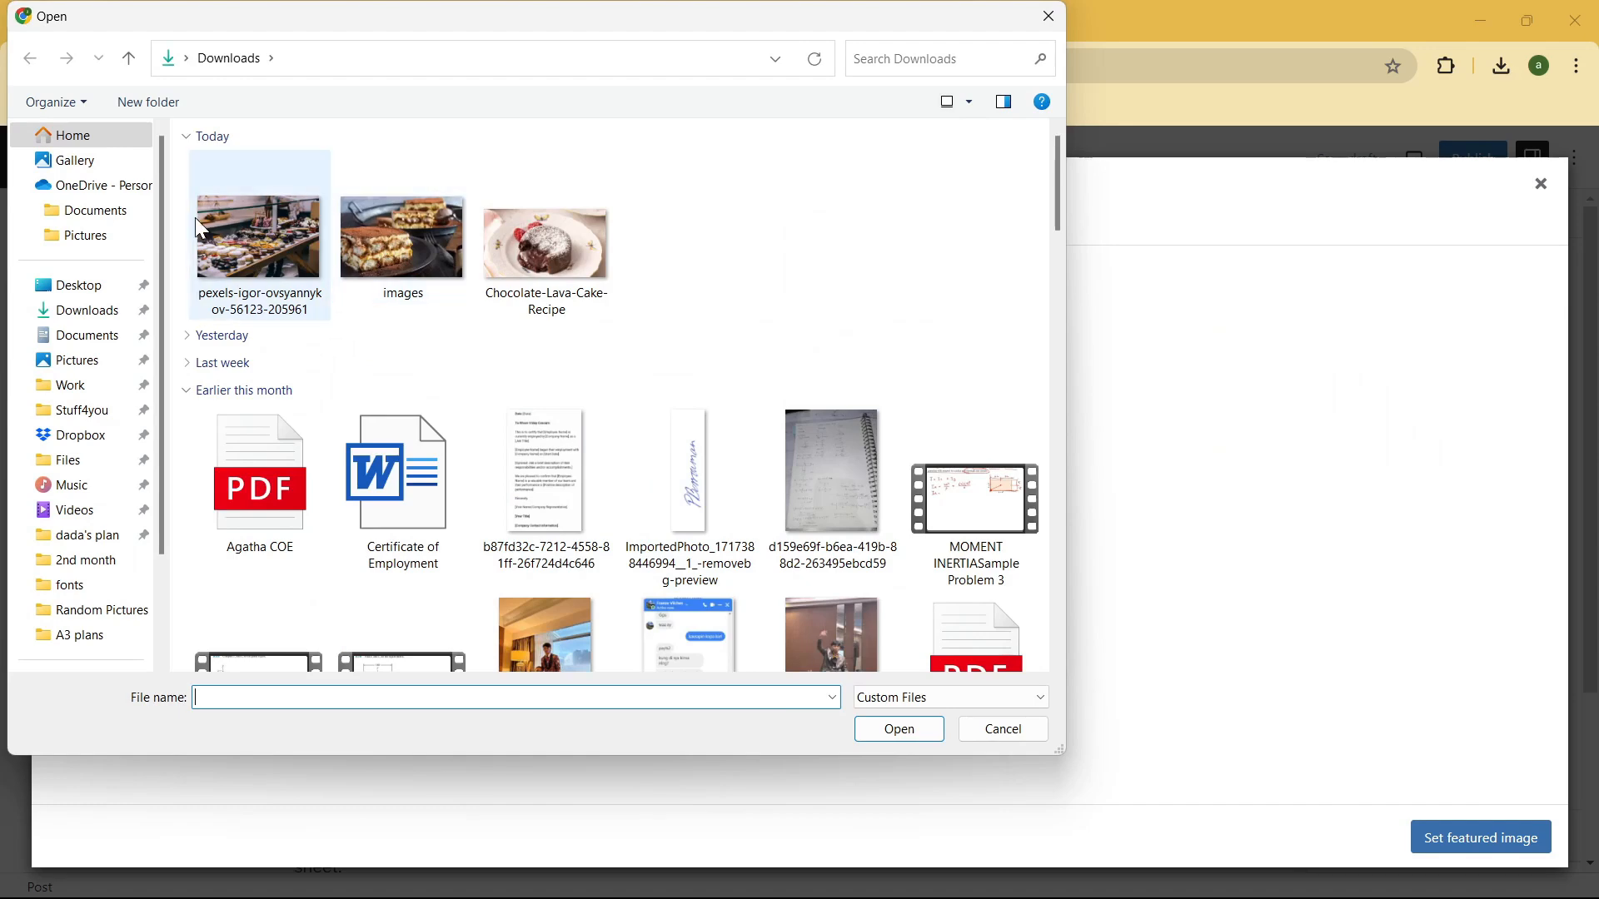
left_click(1043, 18)
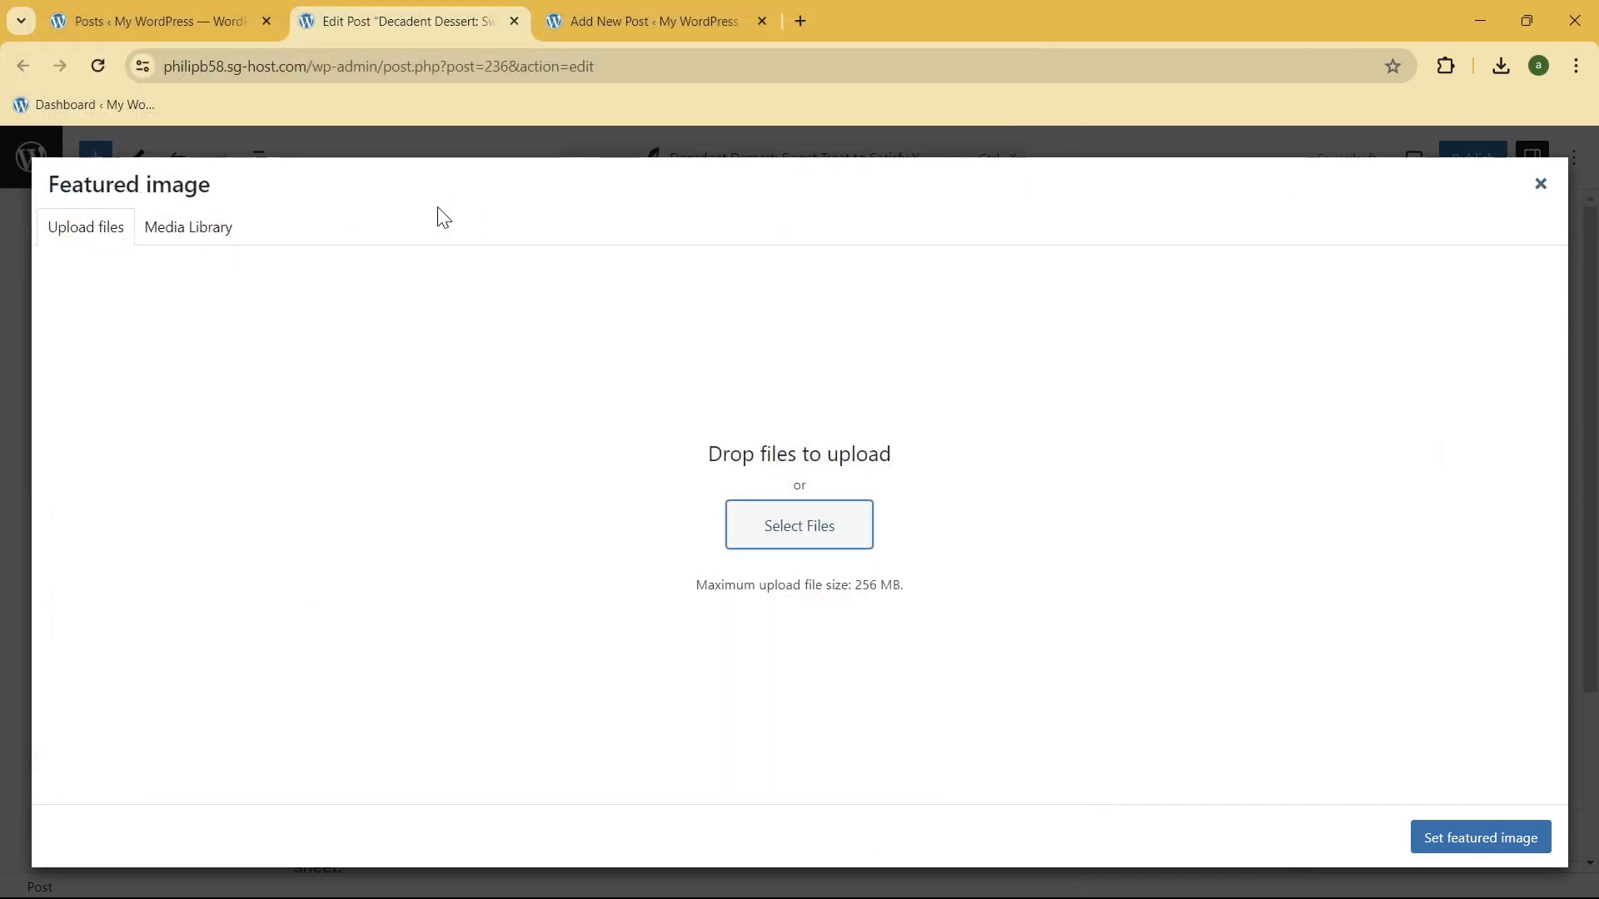
left_click(171, 232)
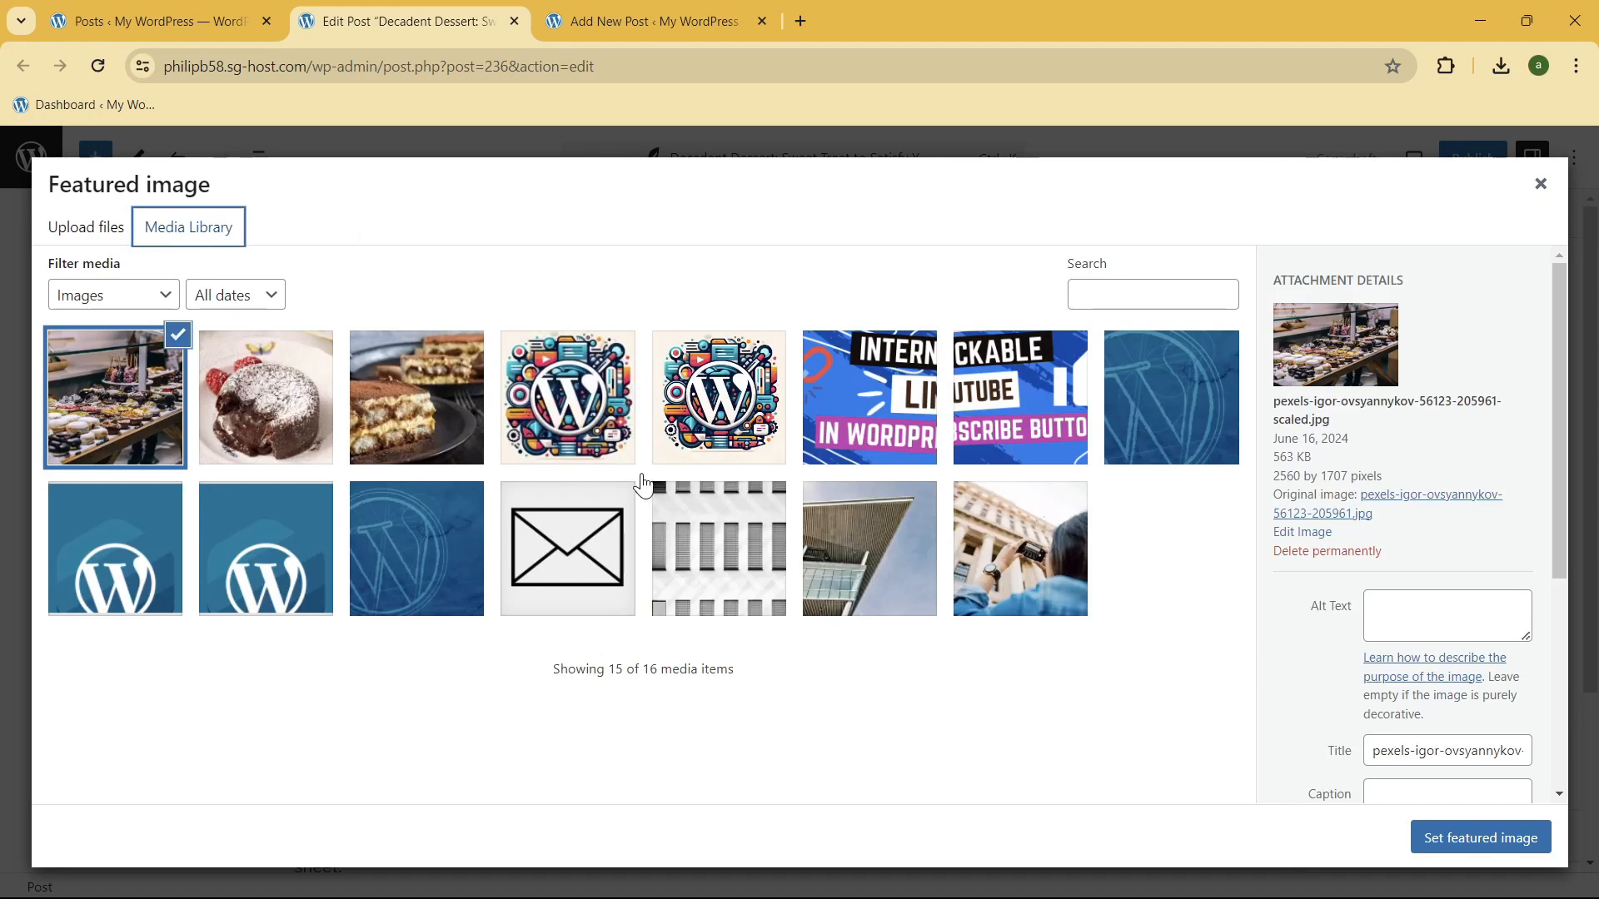
left_click(1494, 839)
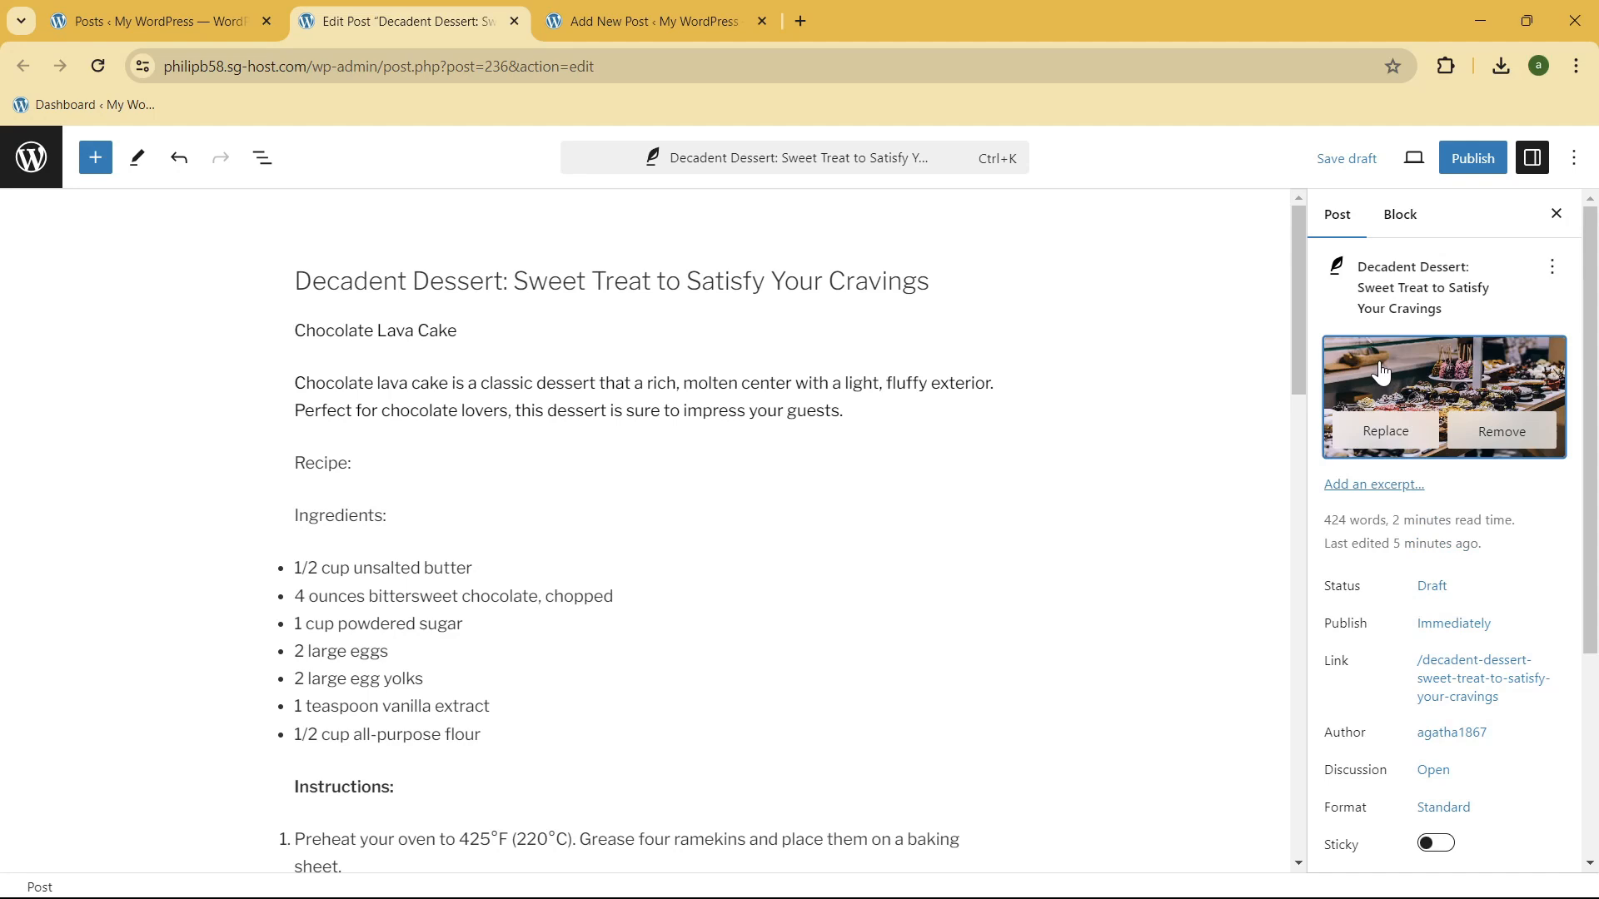
Step: Collapse the post's tags section and make the post sticky
scroll(1460, 467, "down", 4)
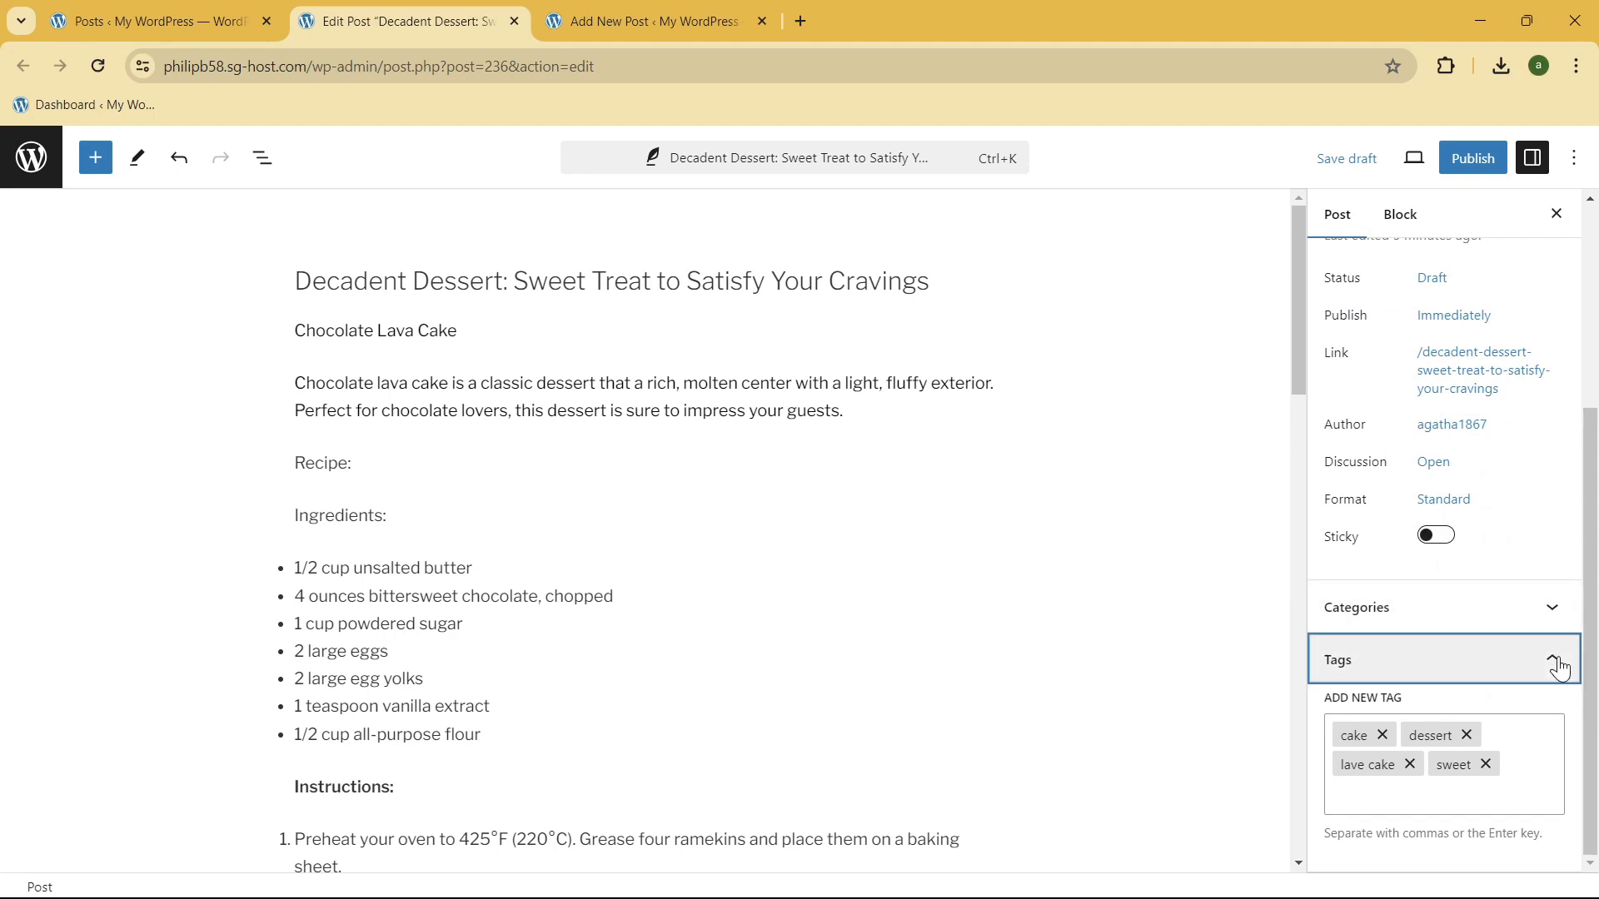
left_click(1471, 653)
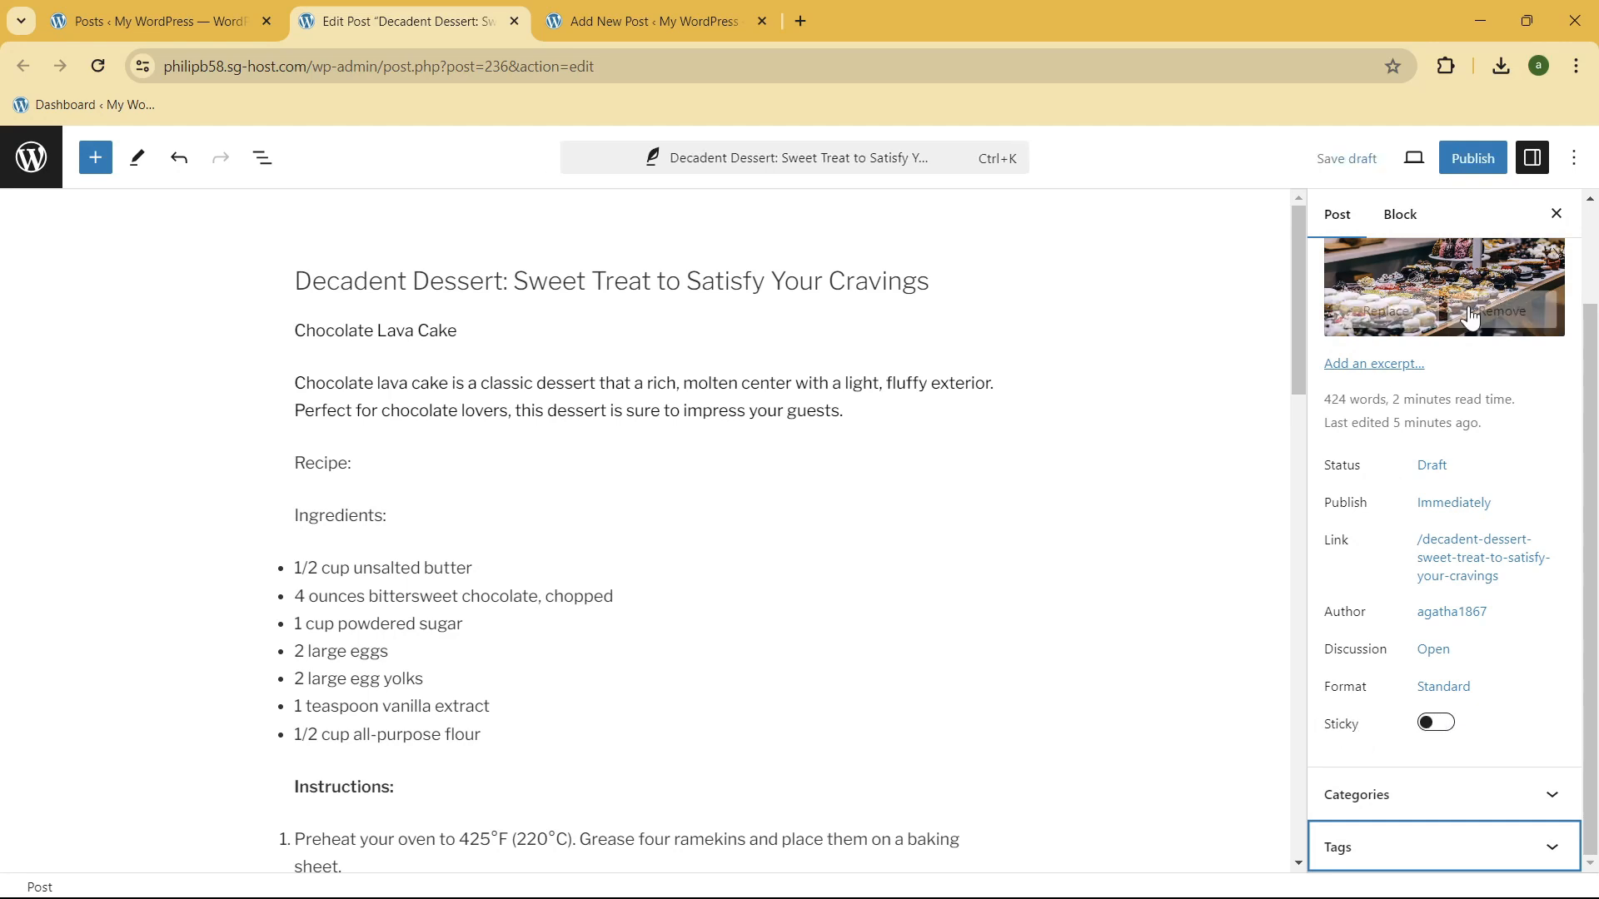
scroll(1512, 321, "up", 2)
scroll(1481, 589, "down", 2)
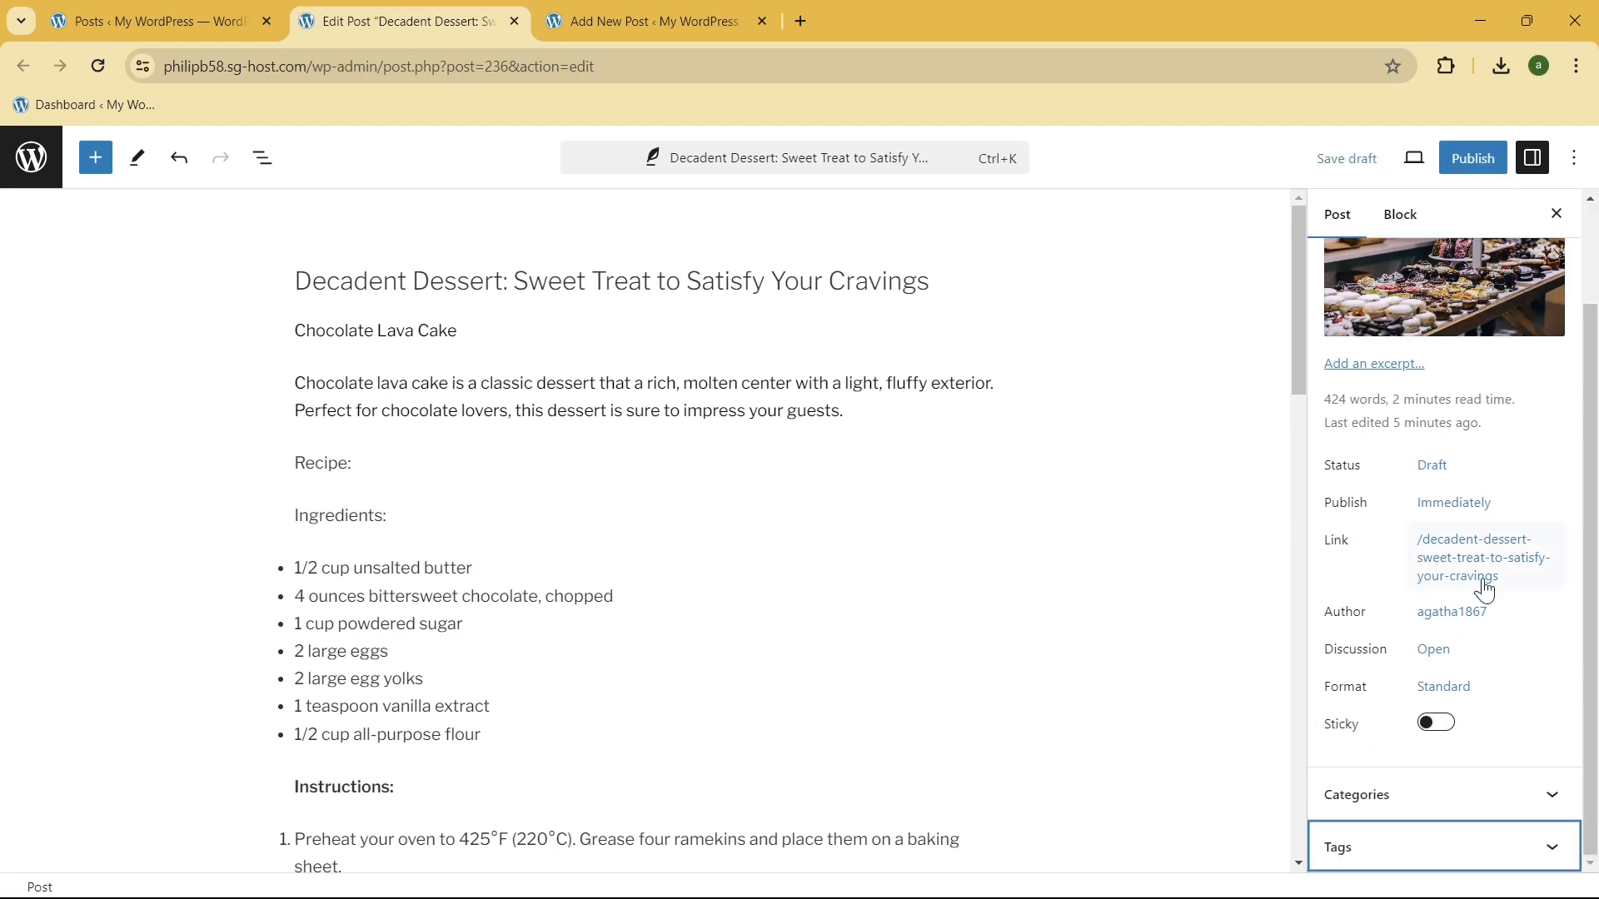
left_click(1434, 723)
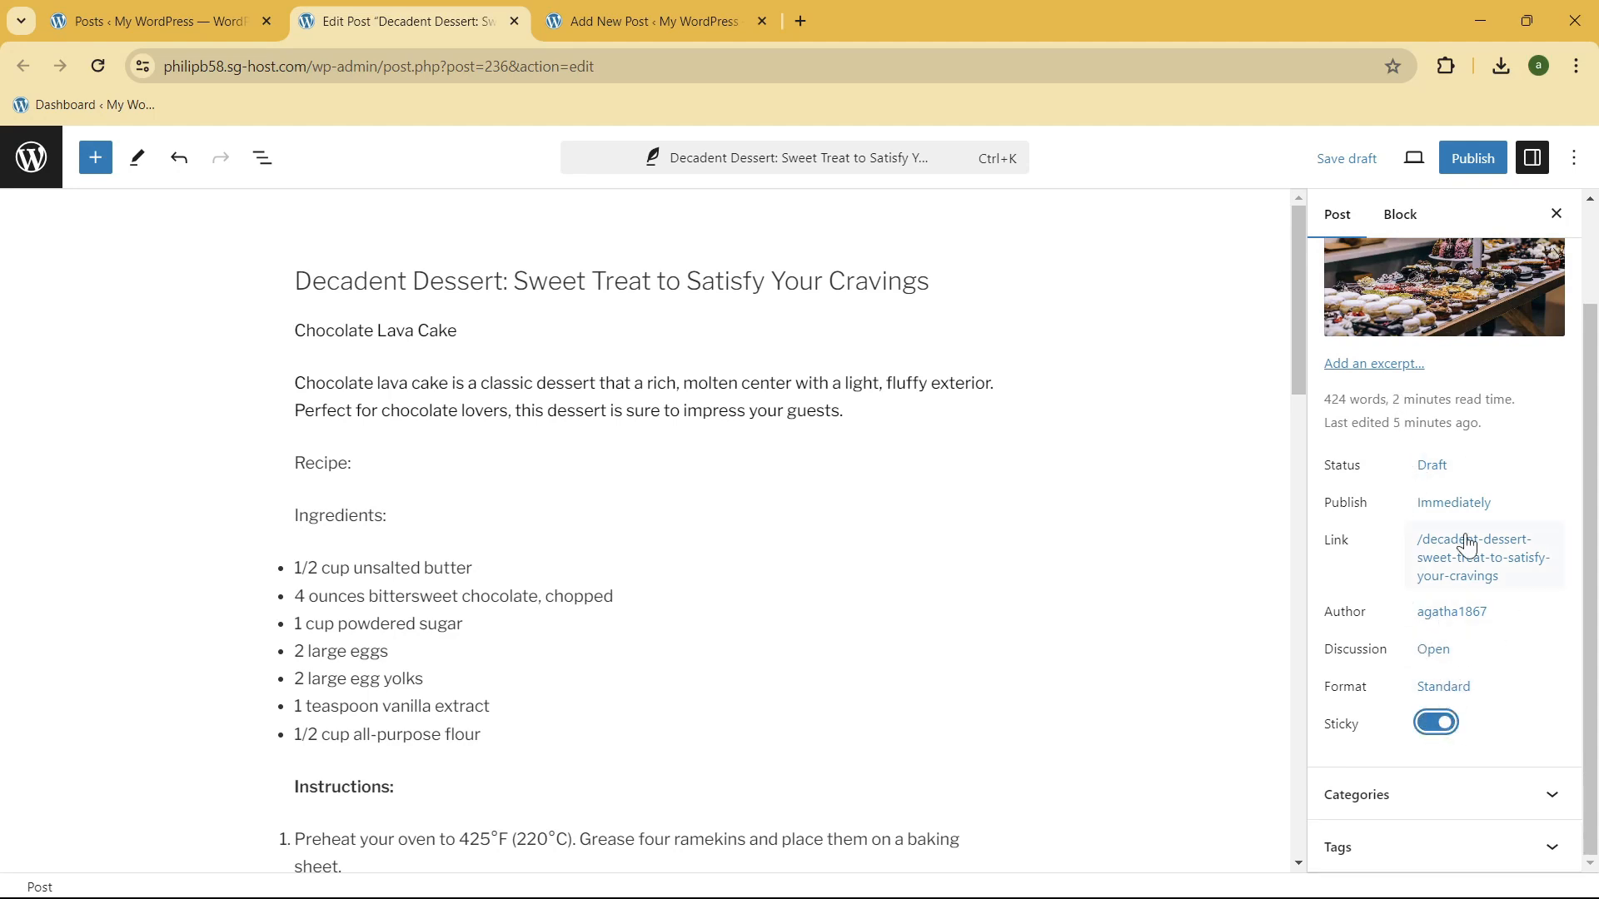
Step: Examine the post's category settings, including the name and parent fields for adding a new category
left_click(1445, 792)
scroll(1445, 718, "up", 1)
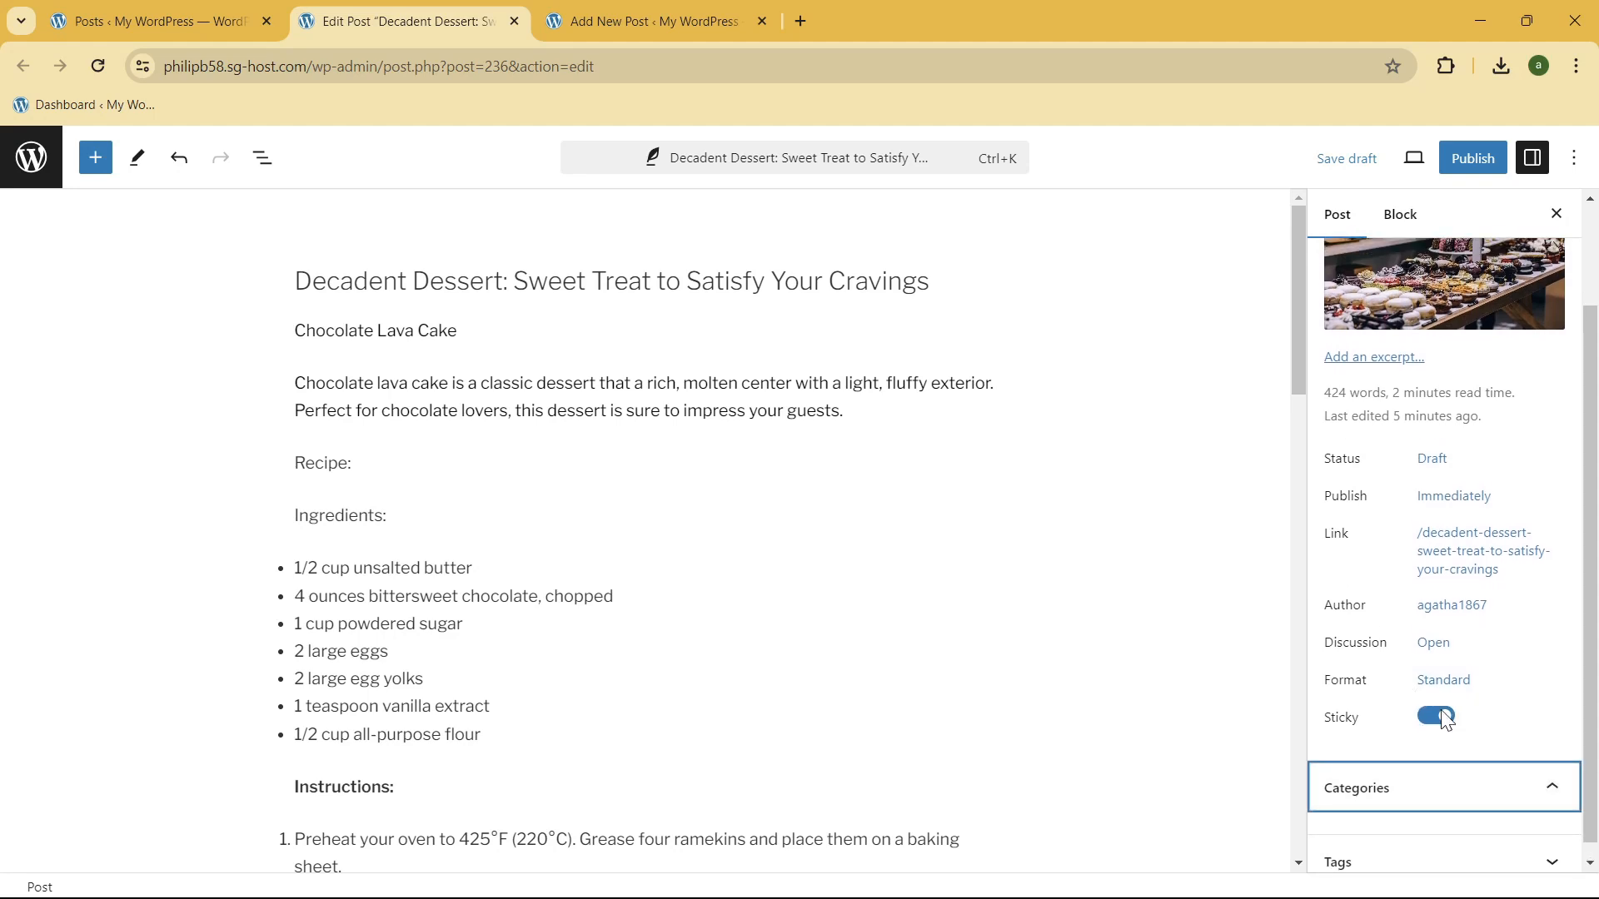
scroll(1449, 721, "down", 1)
scroll(1552, 781, "down", 1)
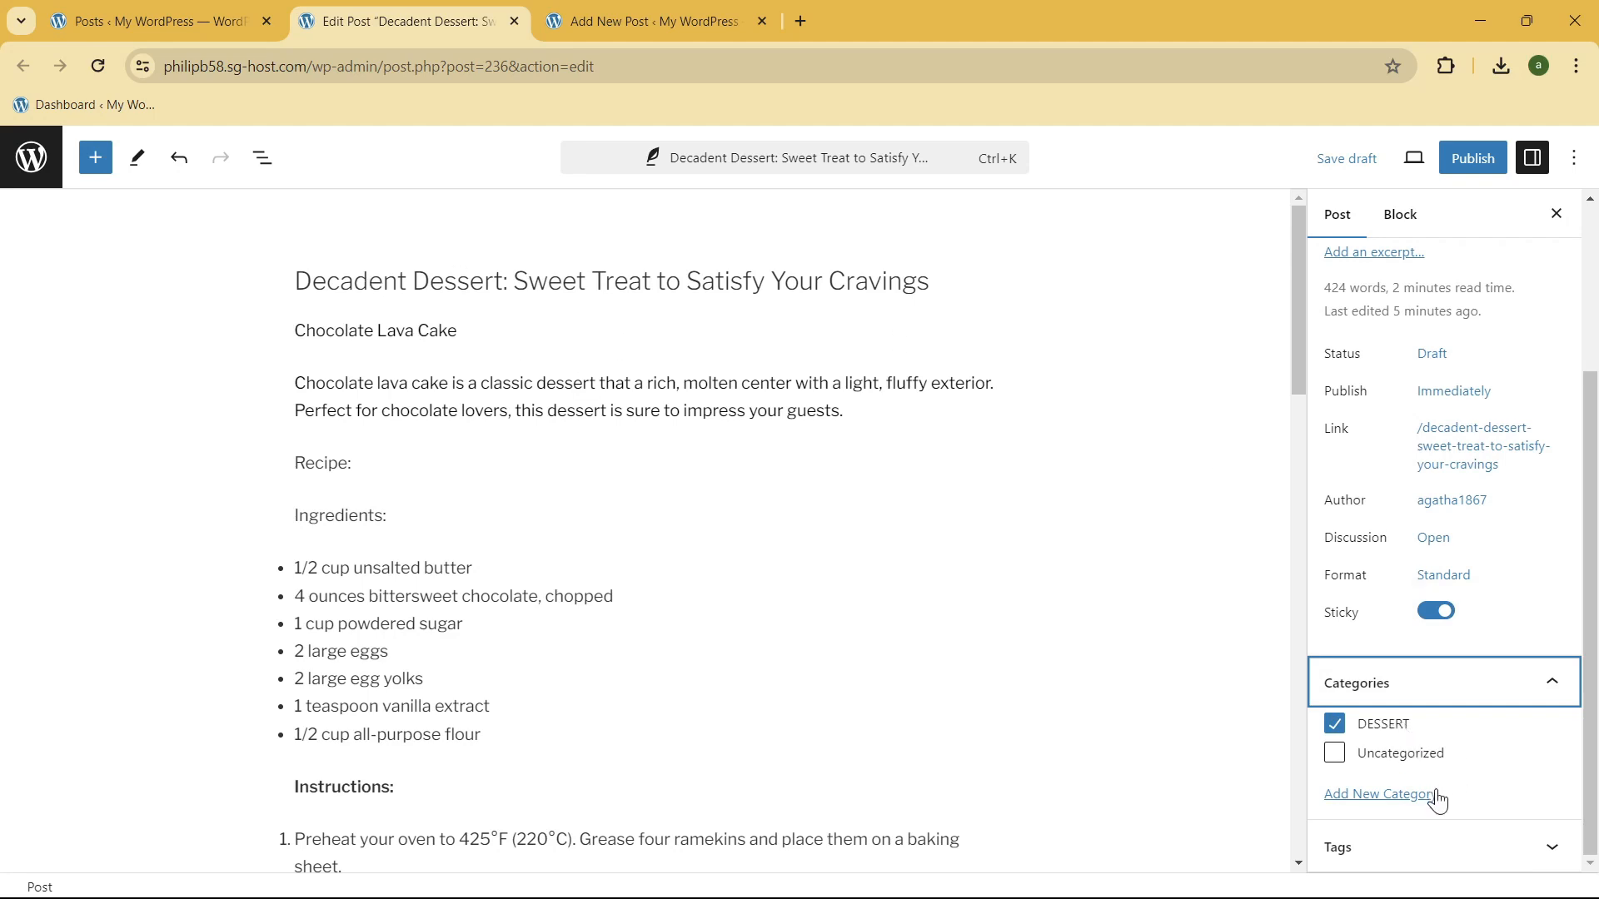
left_click(1388, 801)
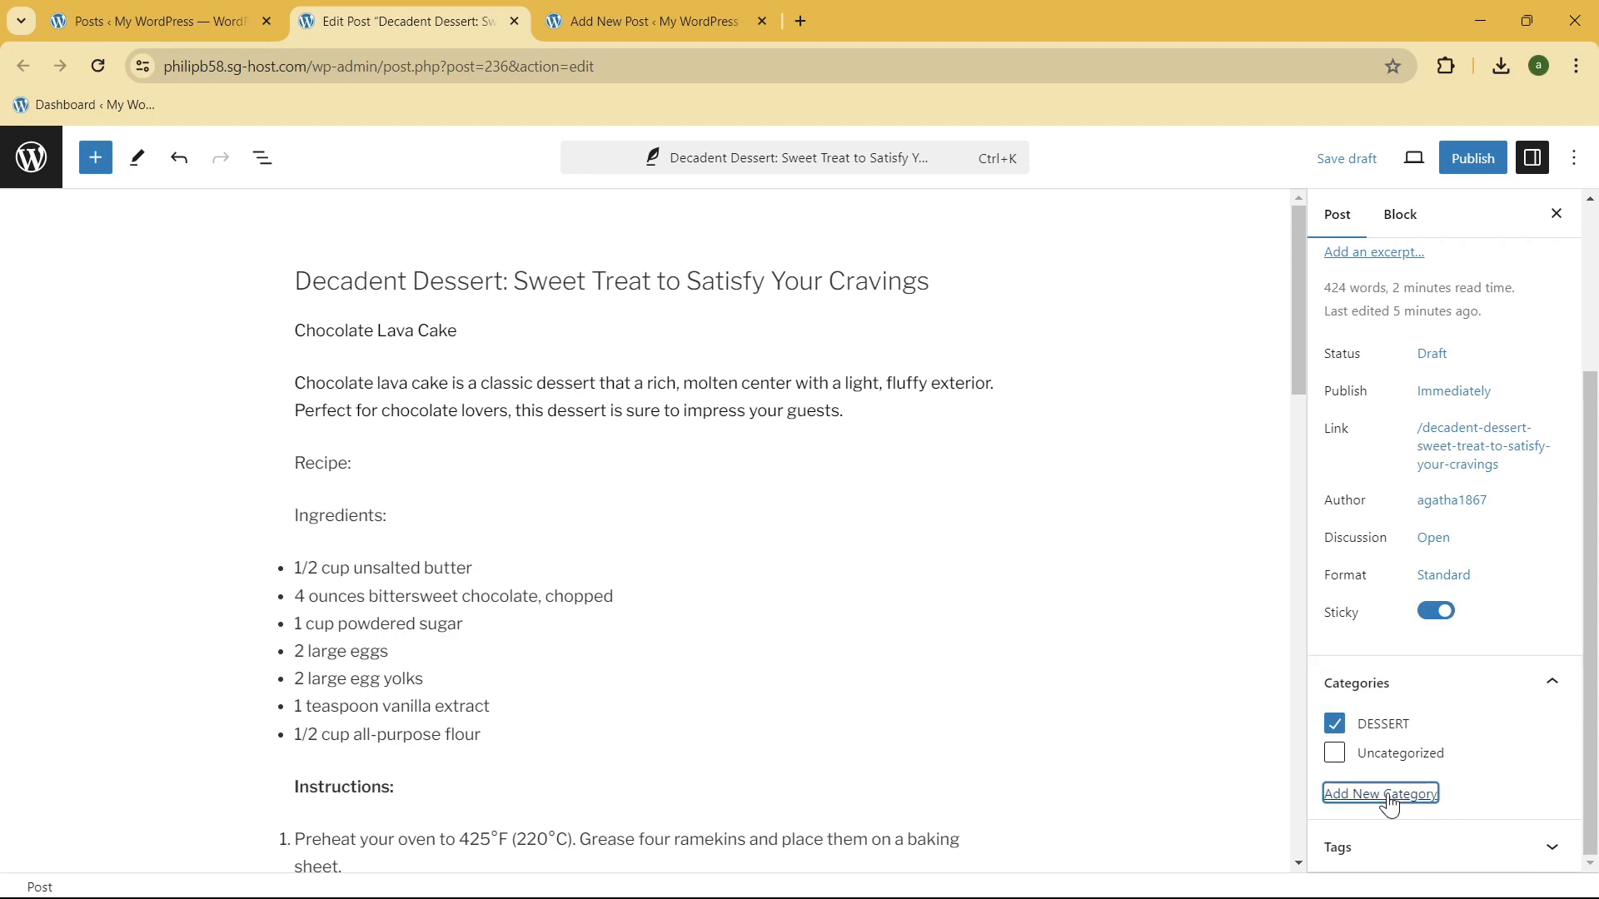
scroll(1391, 791, "down", 3)
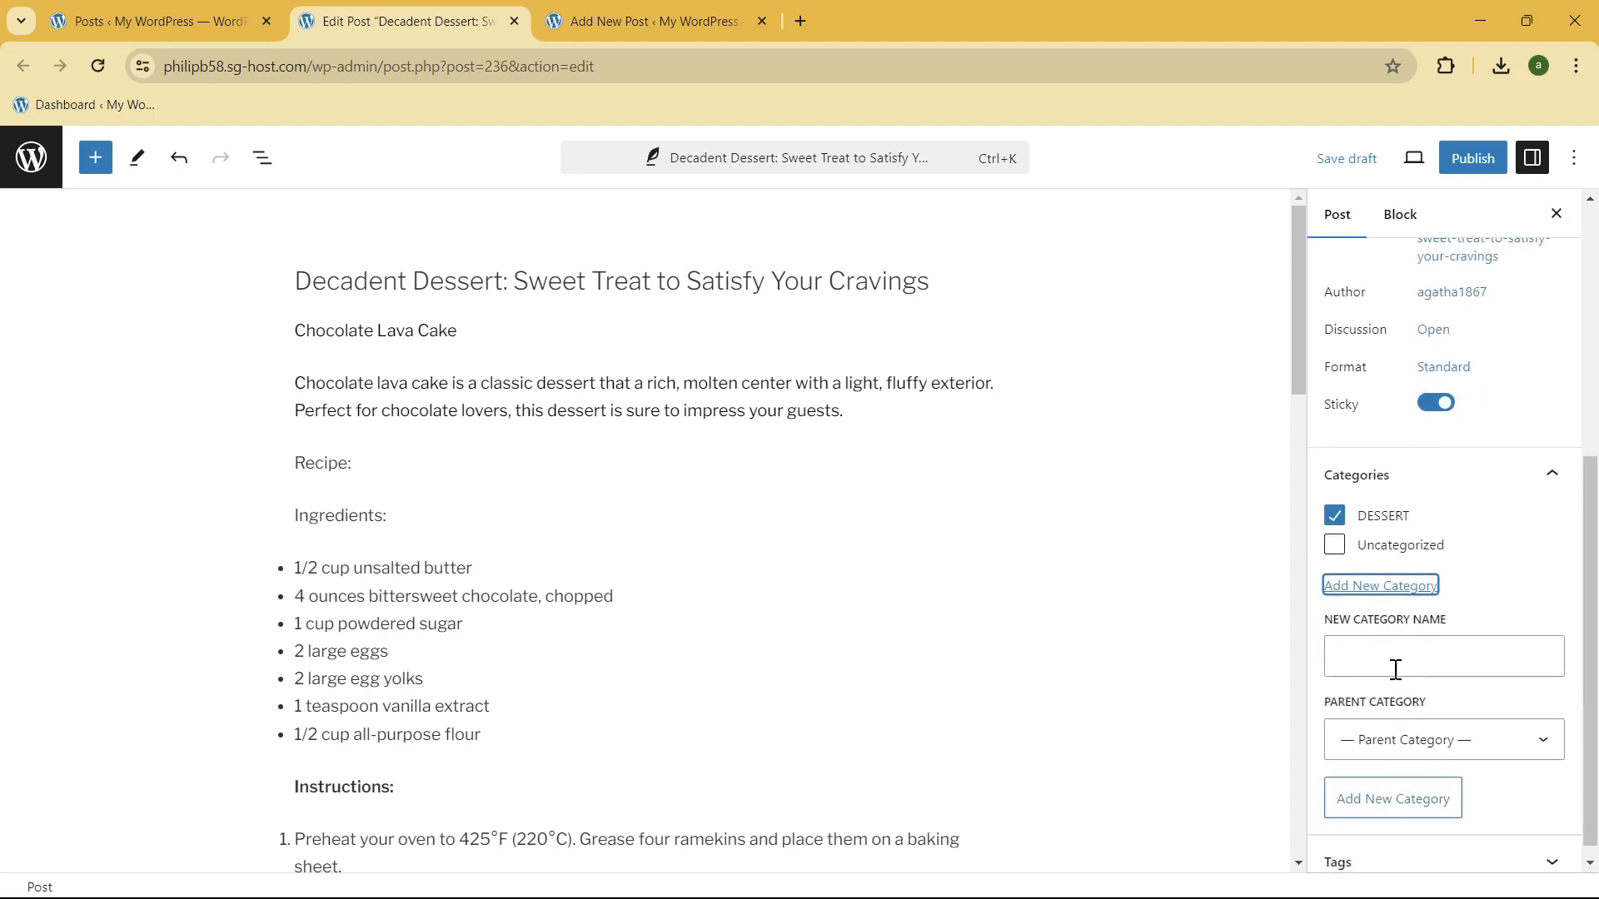
left_click(1394, 657)
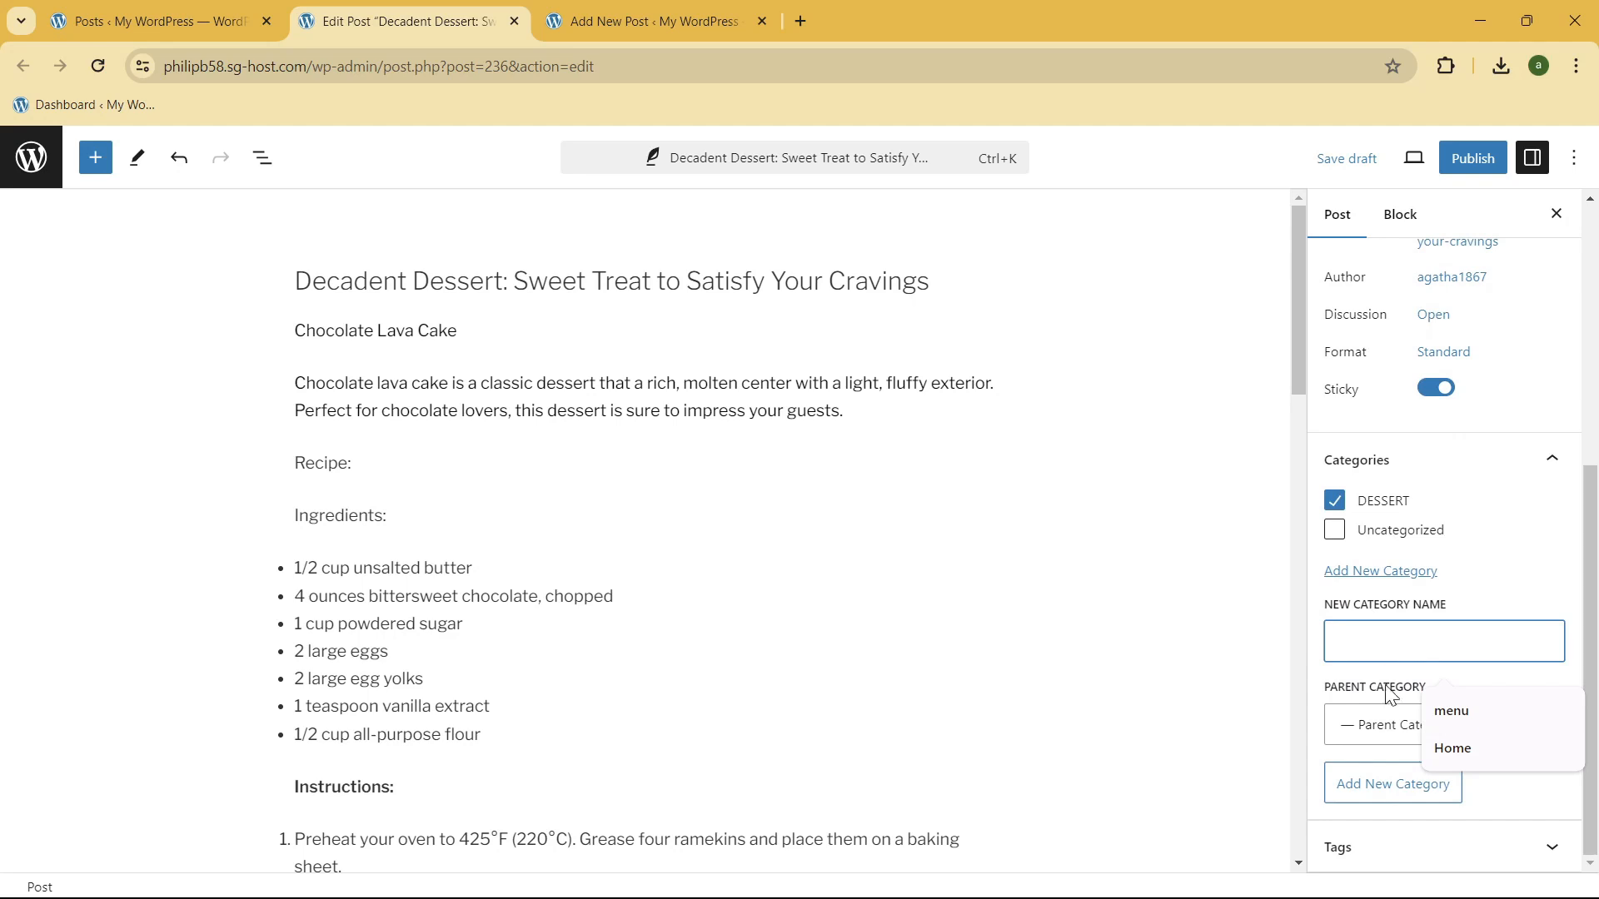
left_click(1370, 737)
left_click(1371, 753)
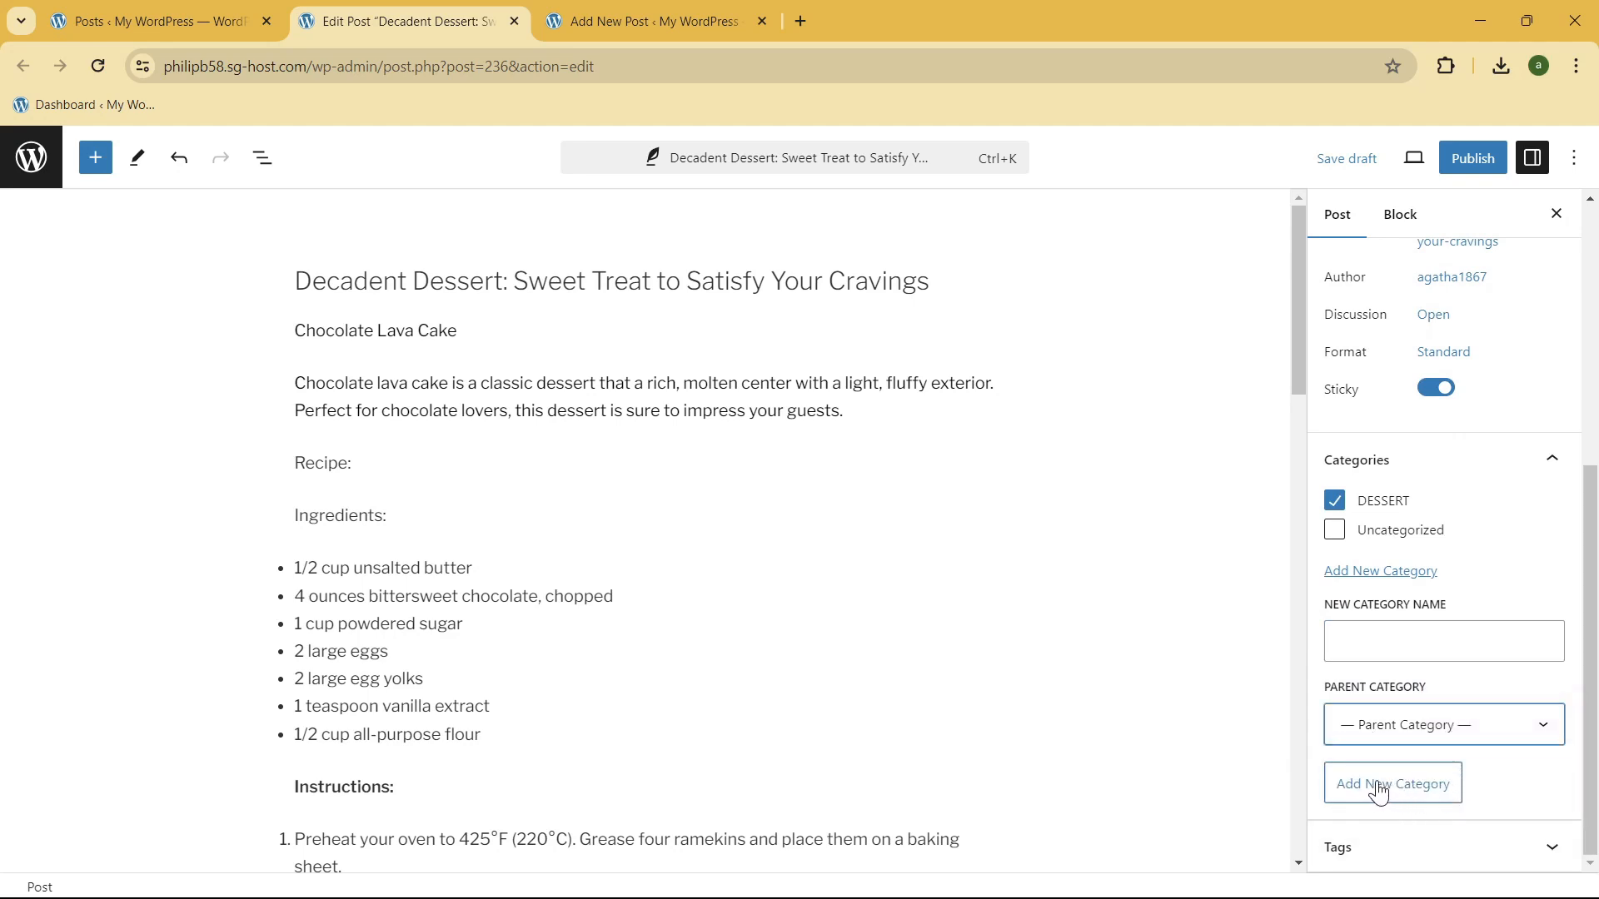
left_click(1480, 463)
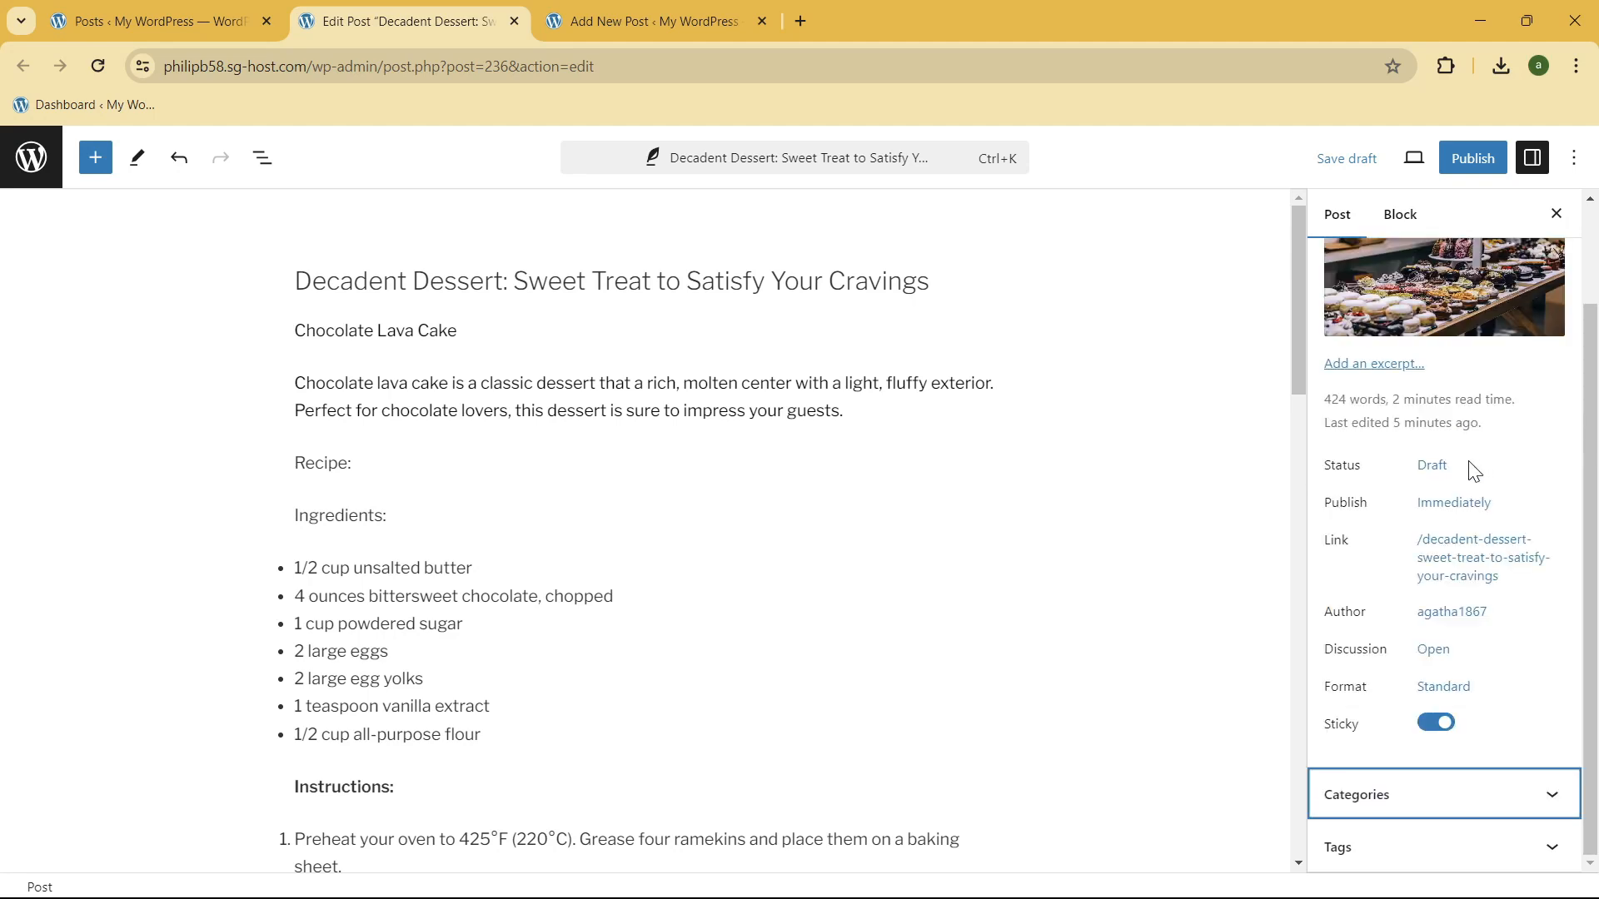
Step: Add the tag "chocalate lava cake" to the post
left_click(1449, 846)
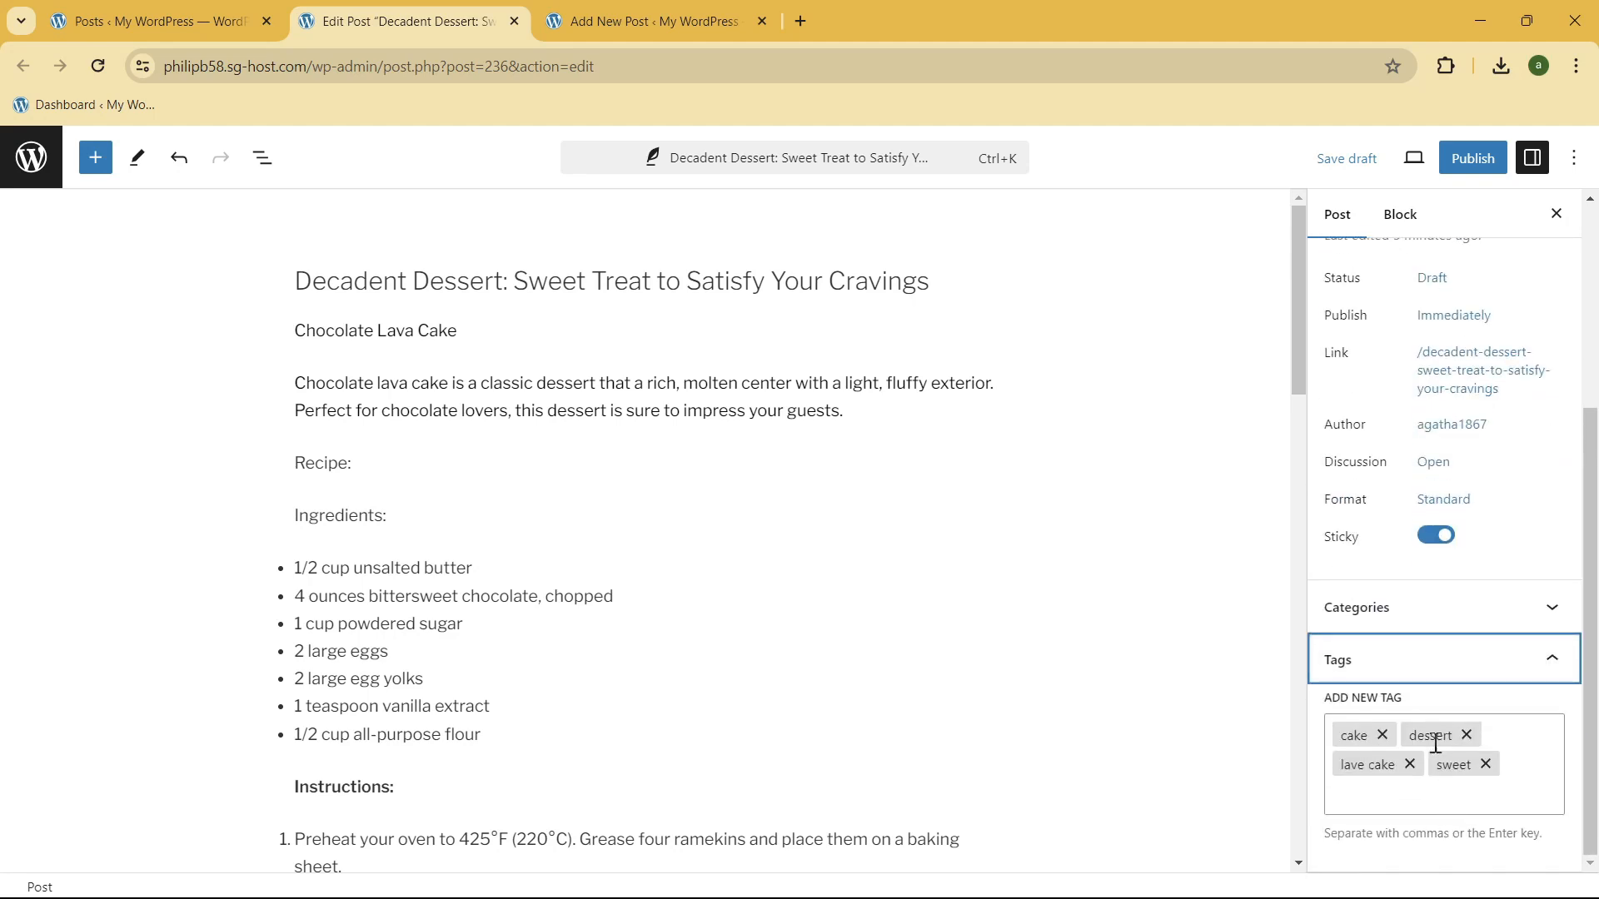
scroll(1447, 791, "up", 1)
scroll(1453, 786, "down", 1)
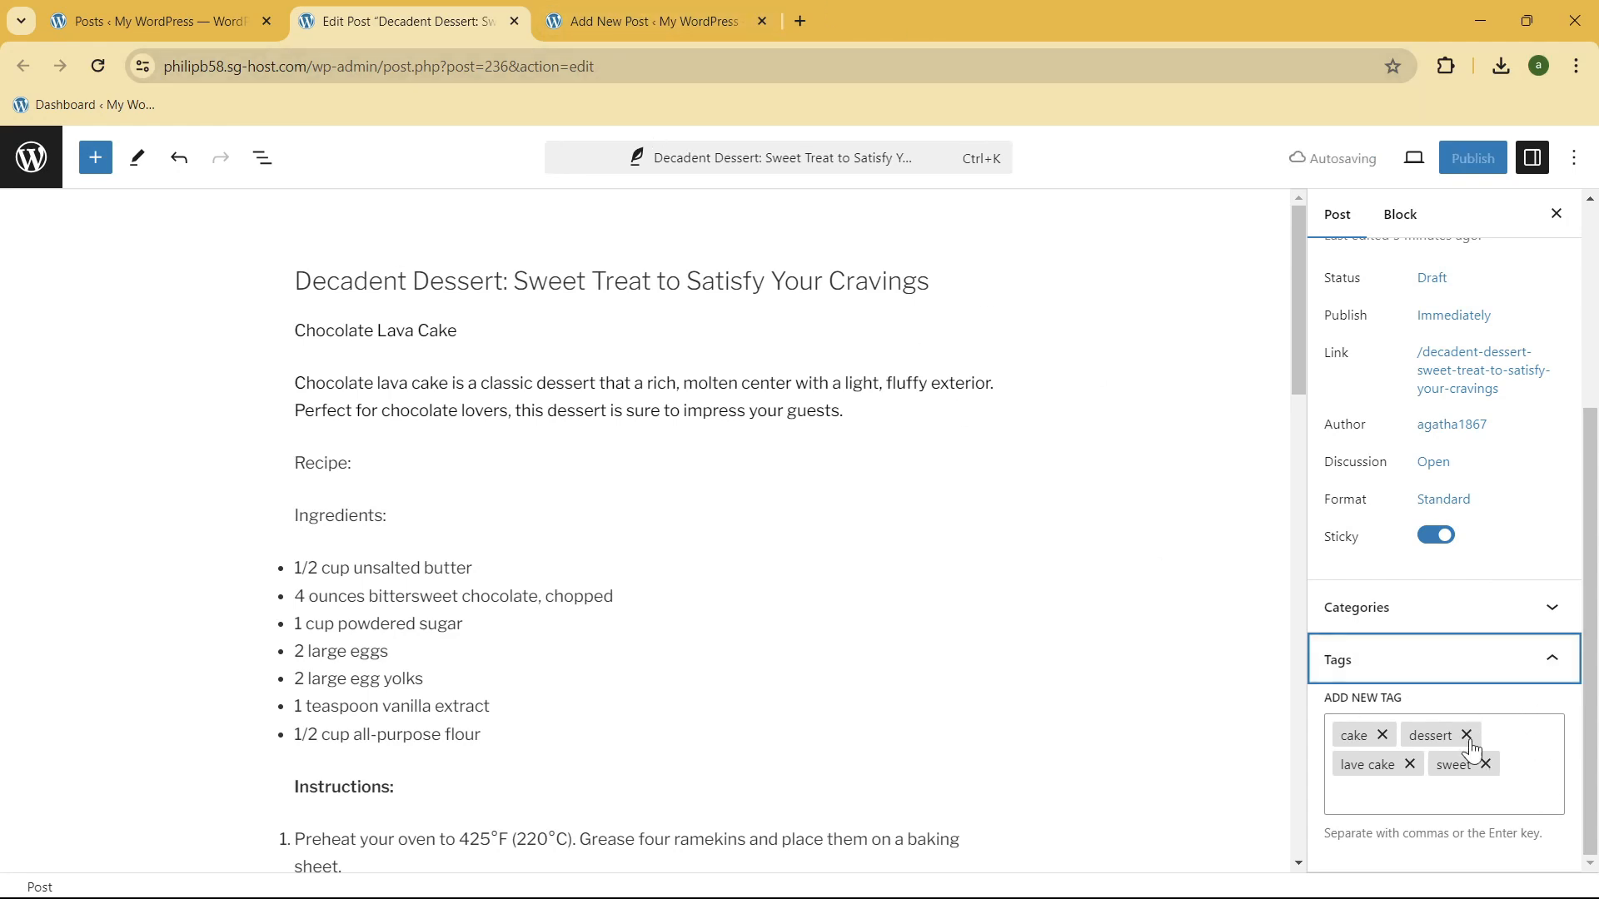
left_click(1532, 783)
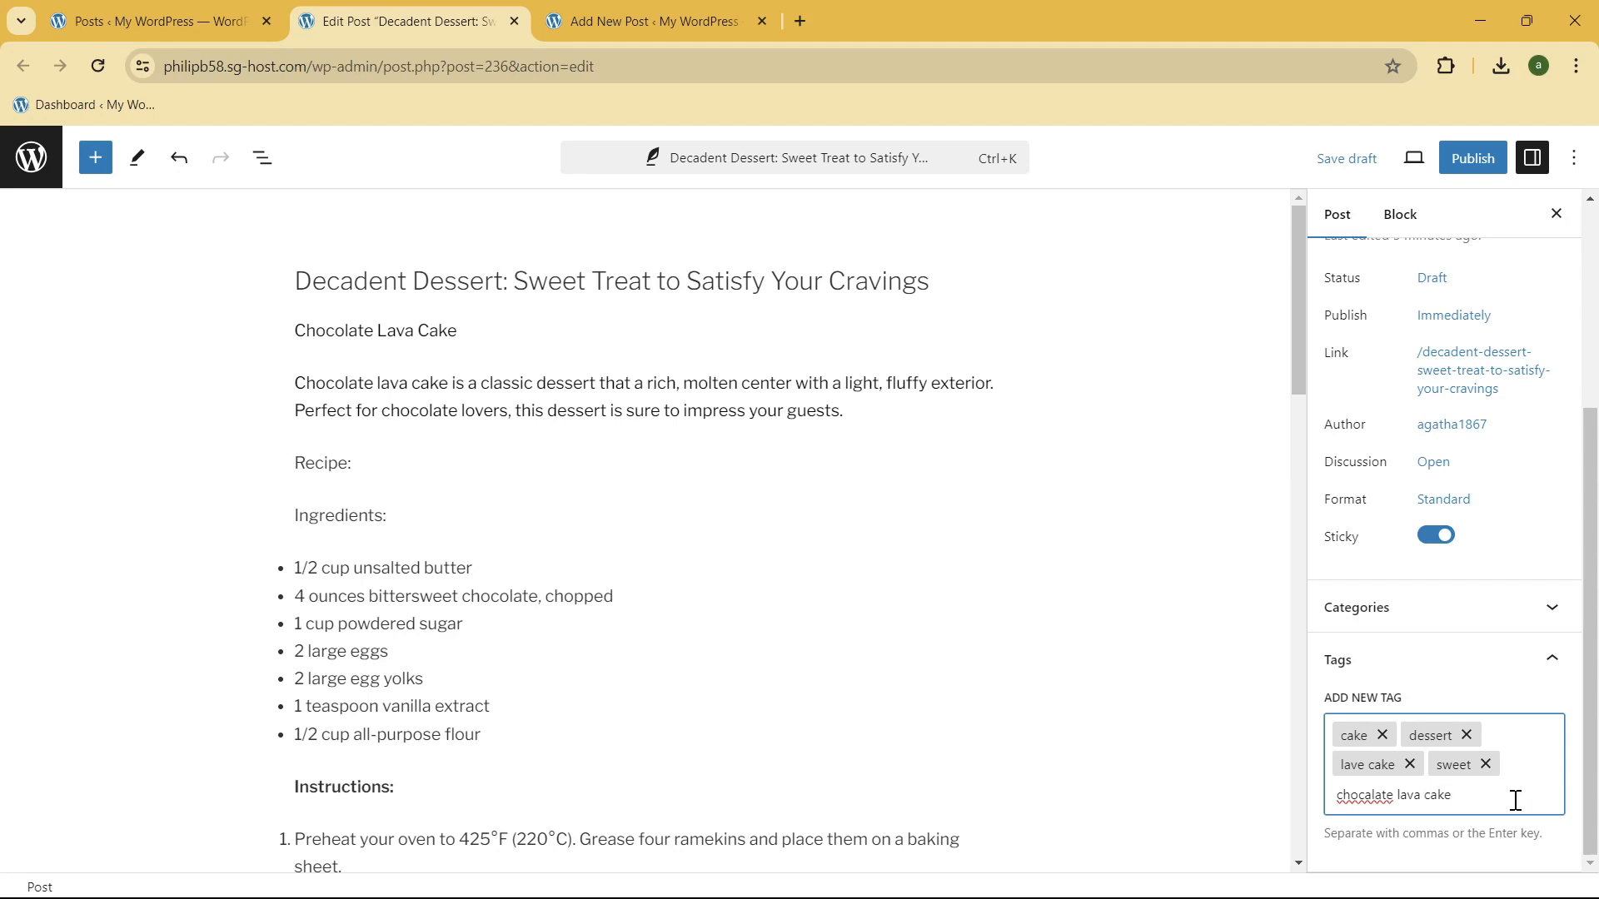
key("ctrl+a")
key("BackSpace")
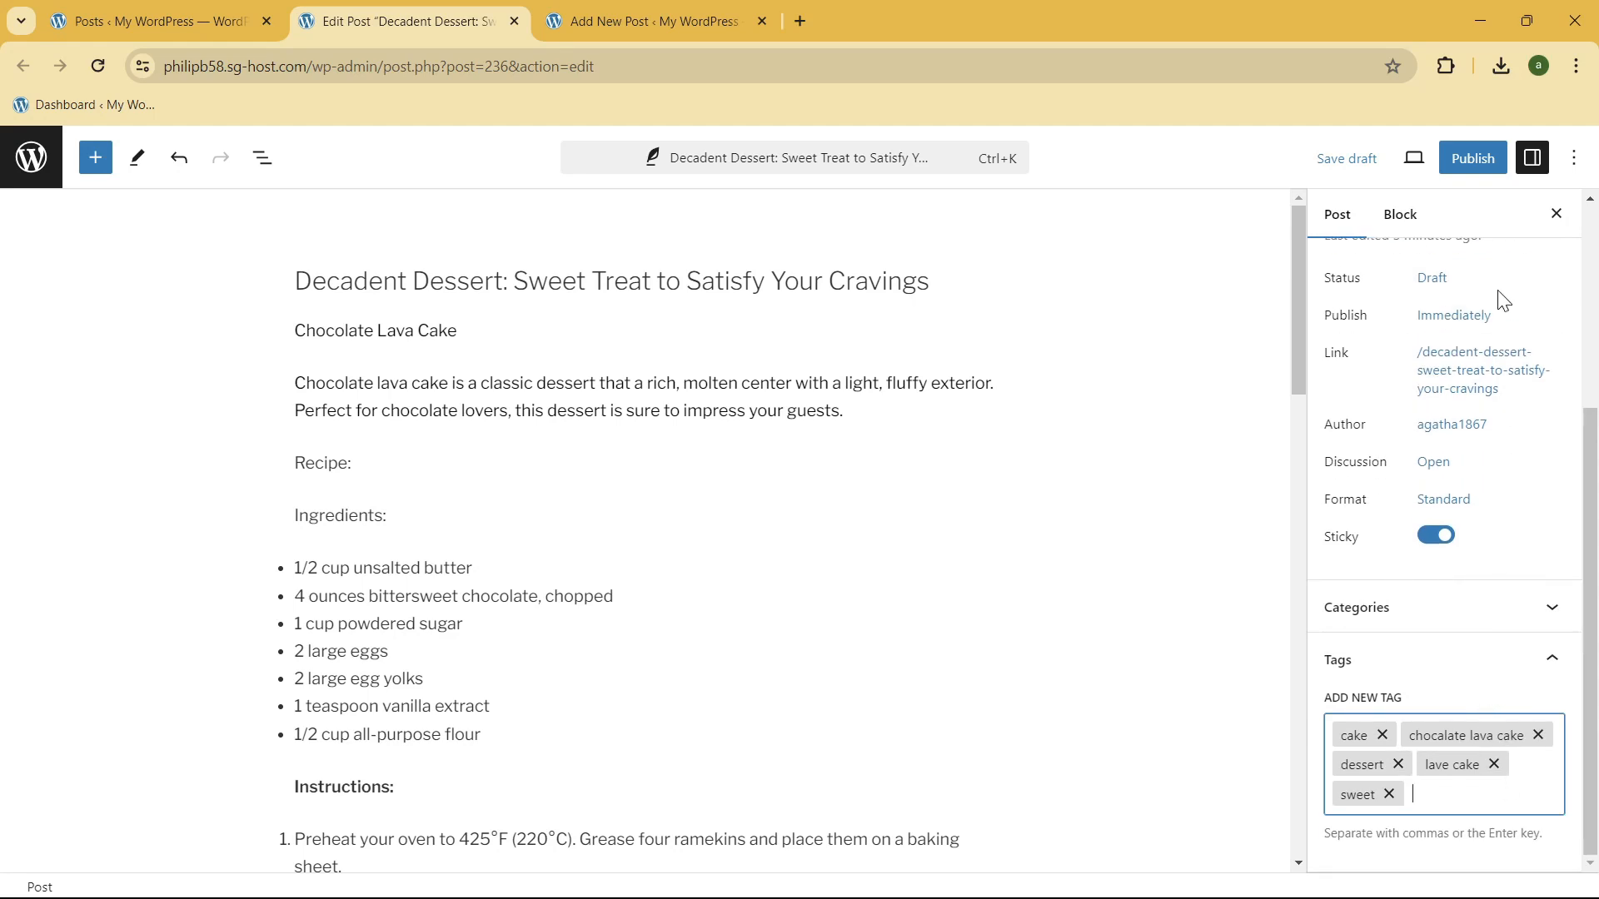
Step: Examine the block settings and text color options of the paragraph describing chocolate lava cake
scroll(1513, 577, "up", 4)
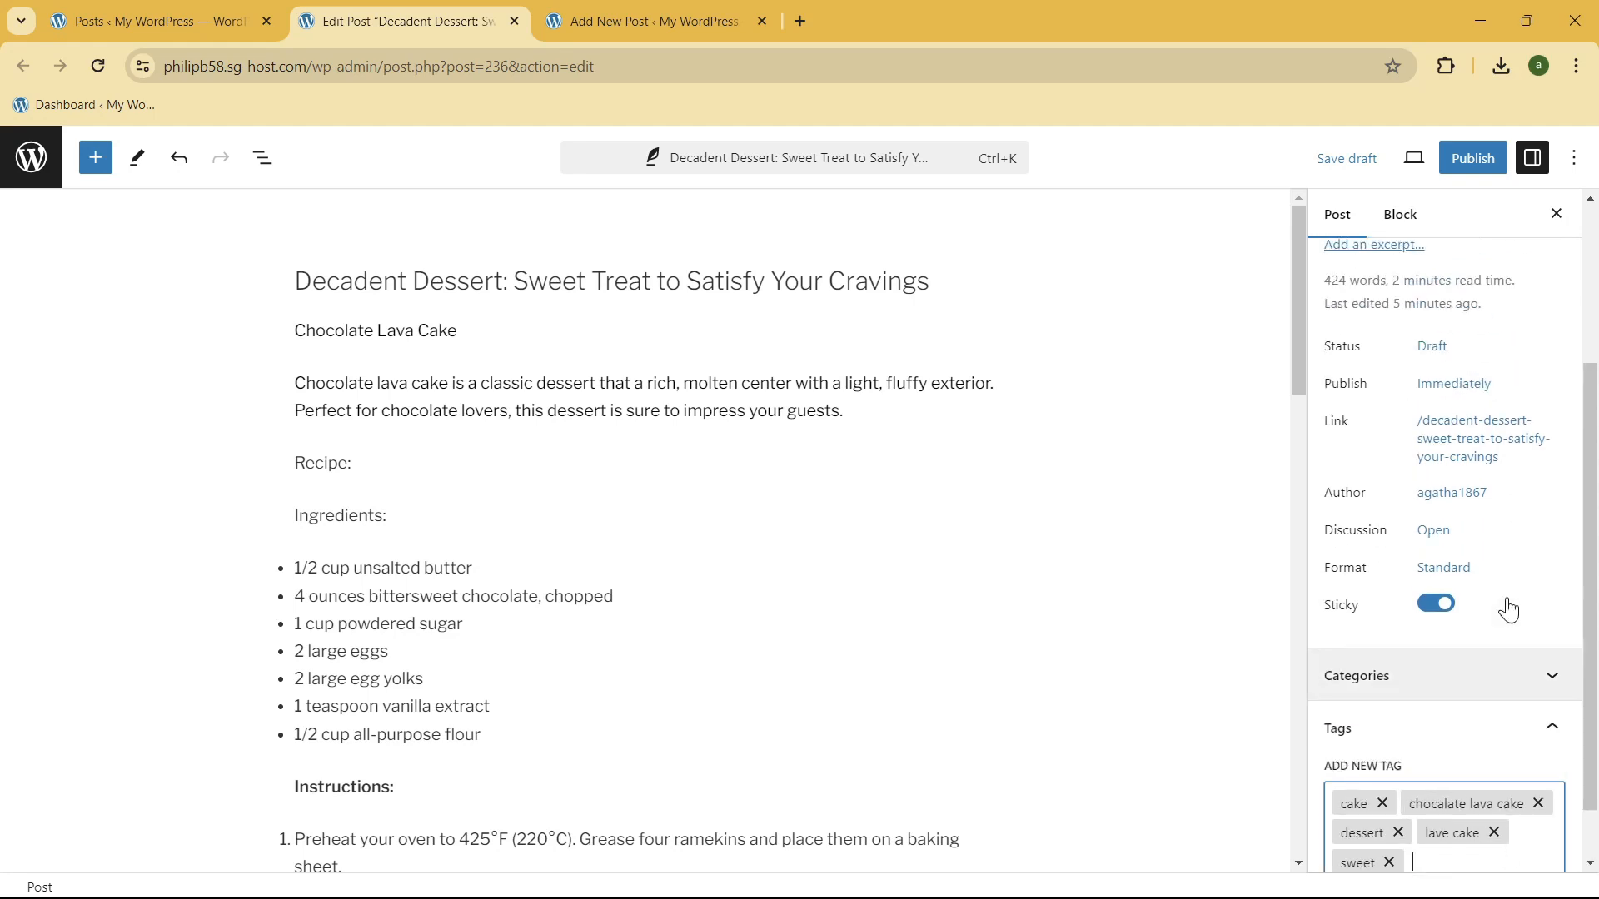
left_click(590, 403)
left_click(415, 330)
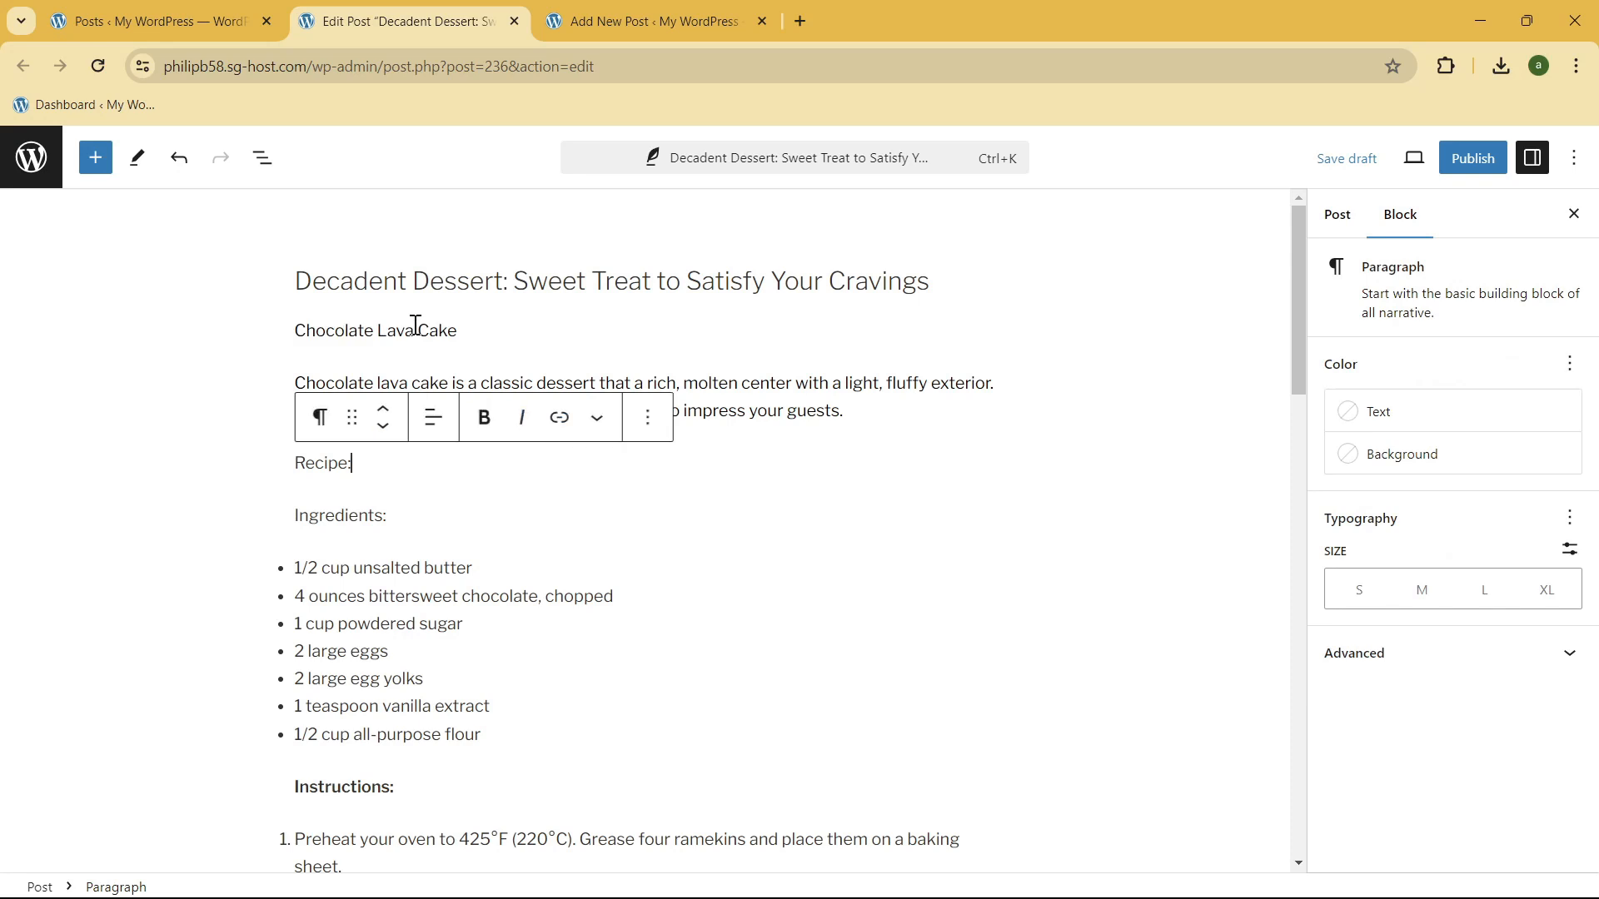
left_click(509, 359)
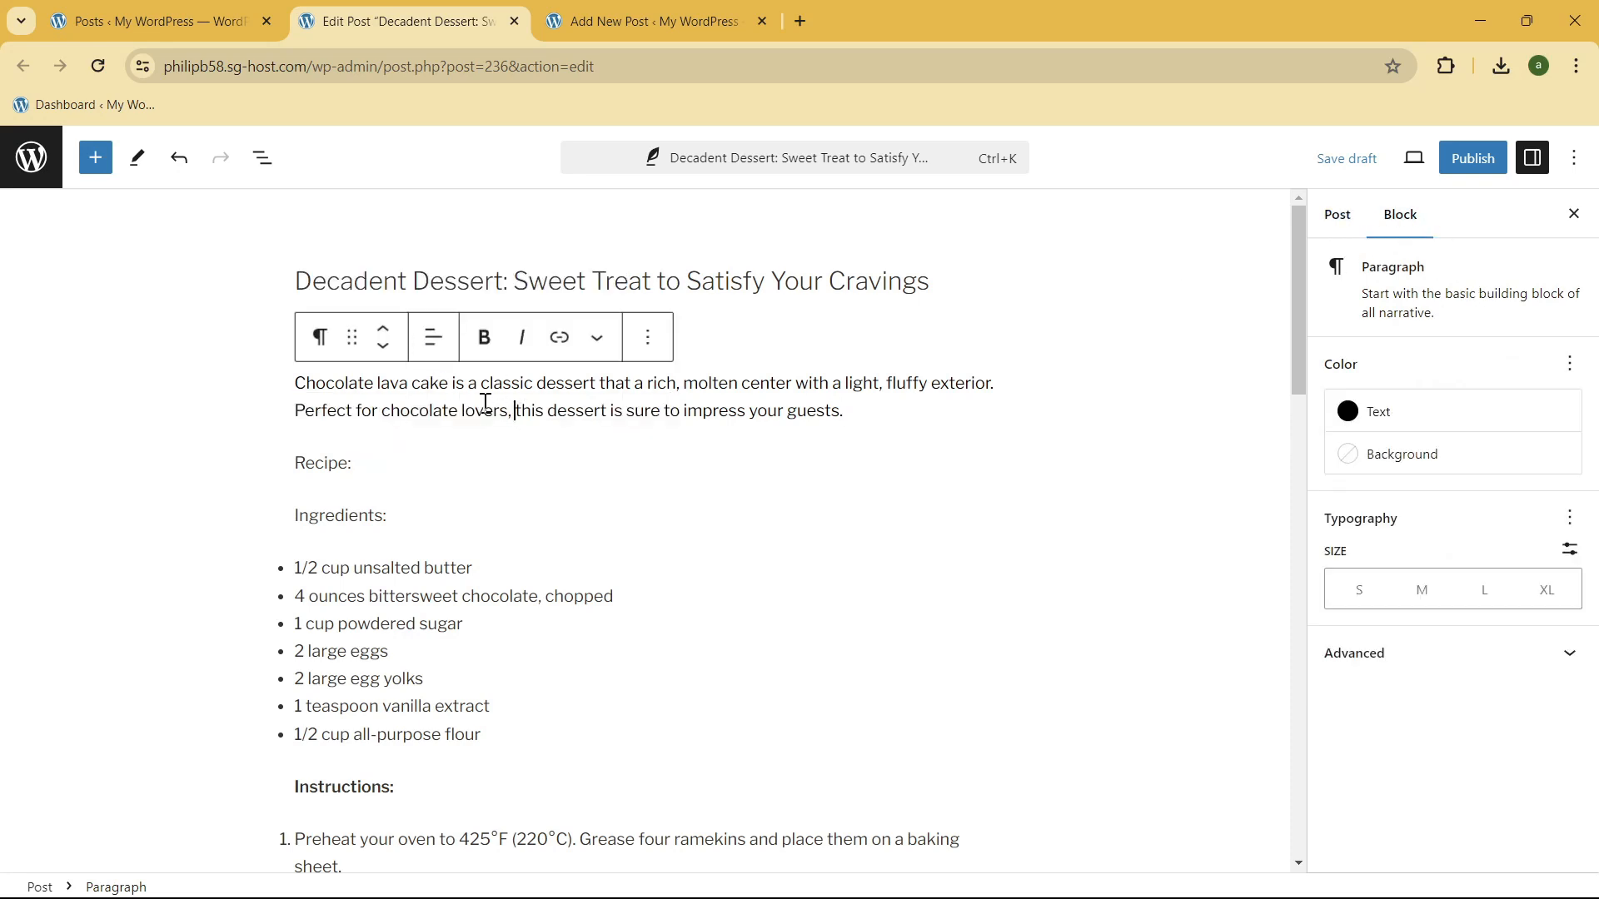
left_click(1455, 413)
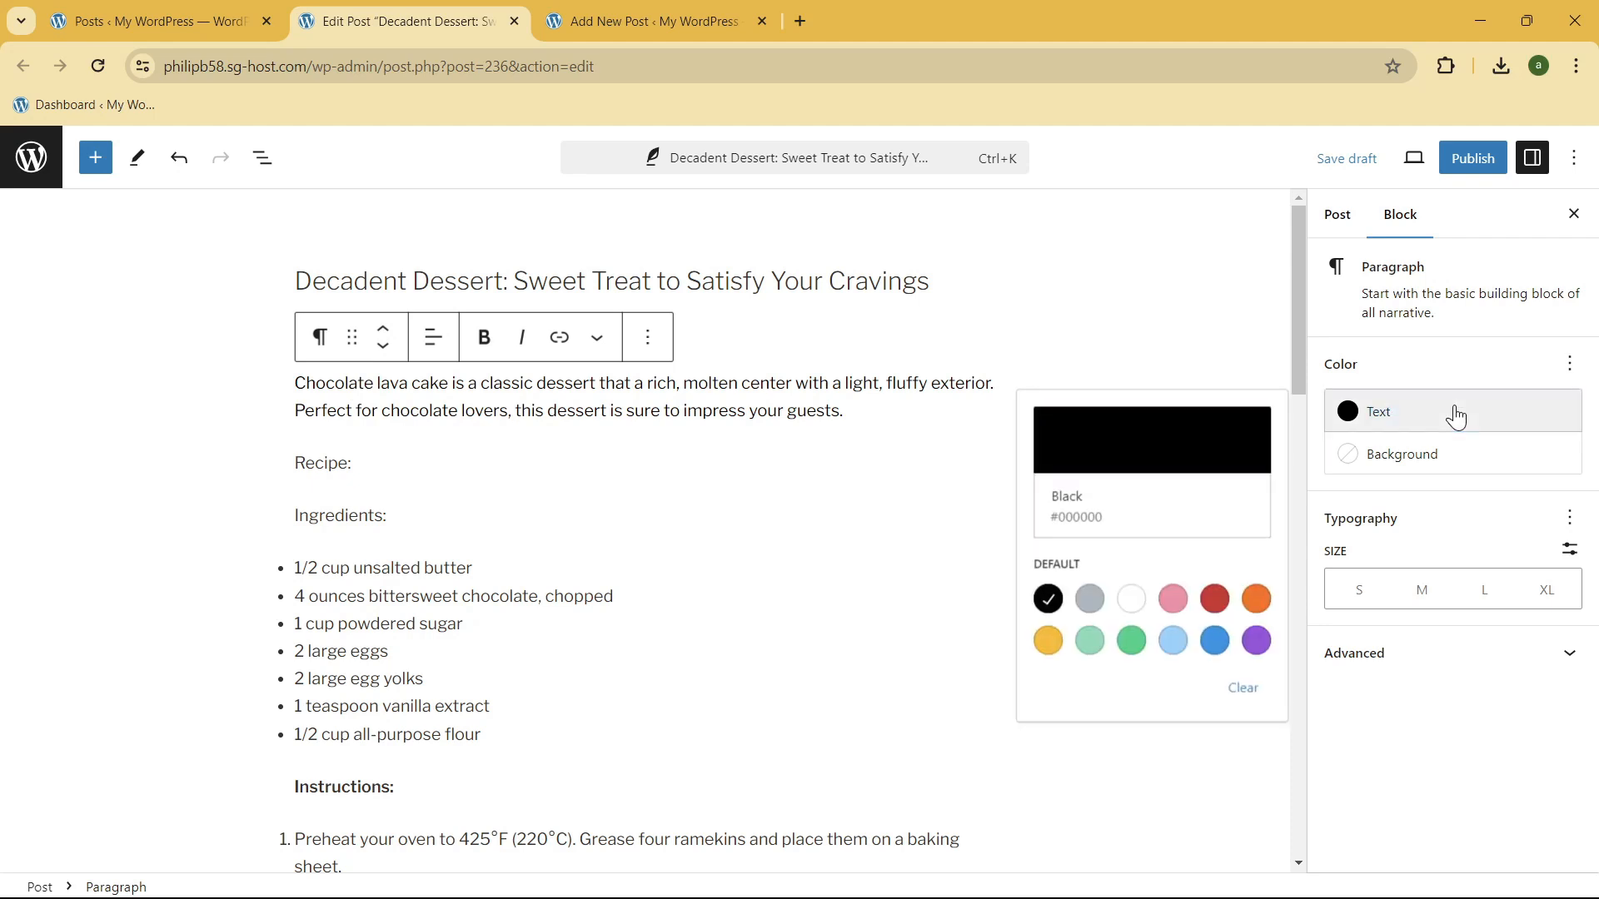
left_click(1454, 413)
left_click(356, 413)
left_click(289, 388)
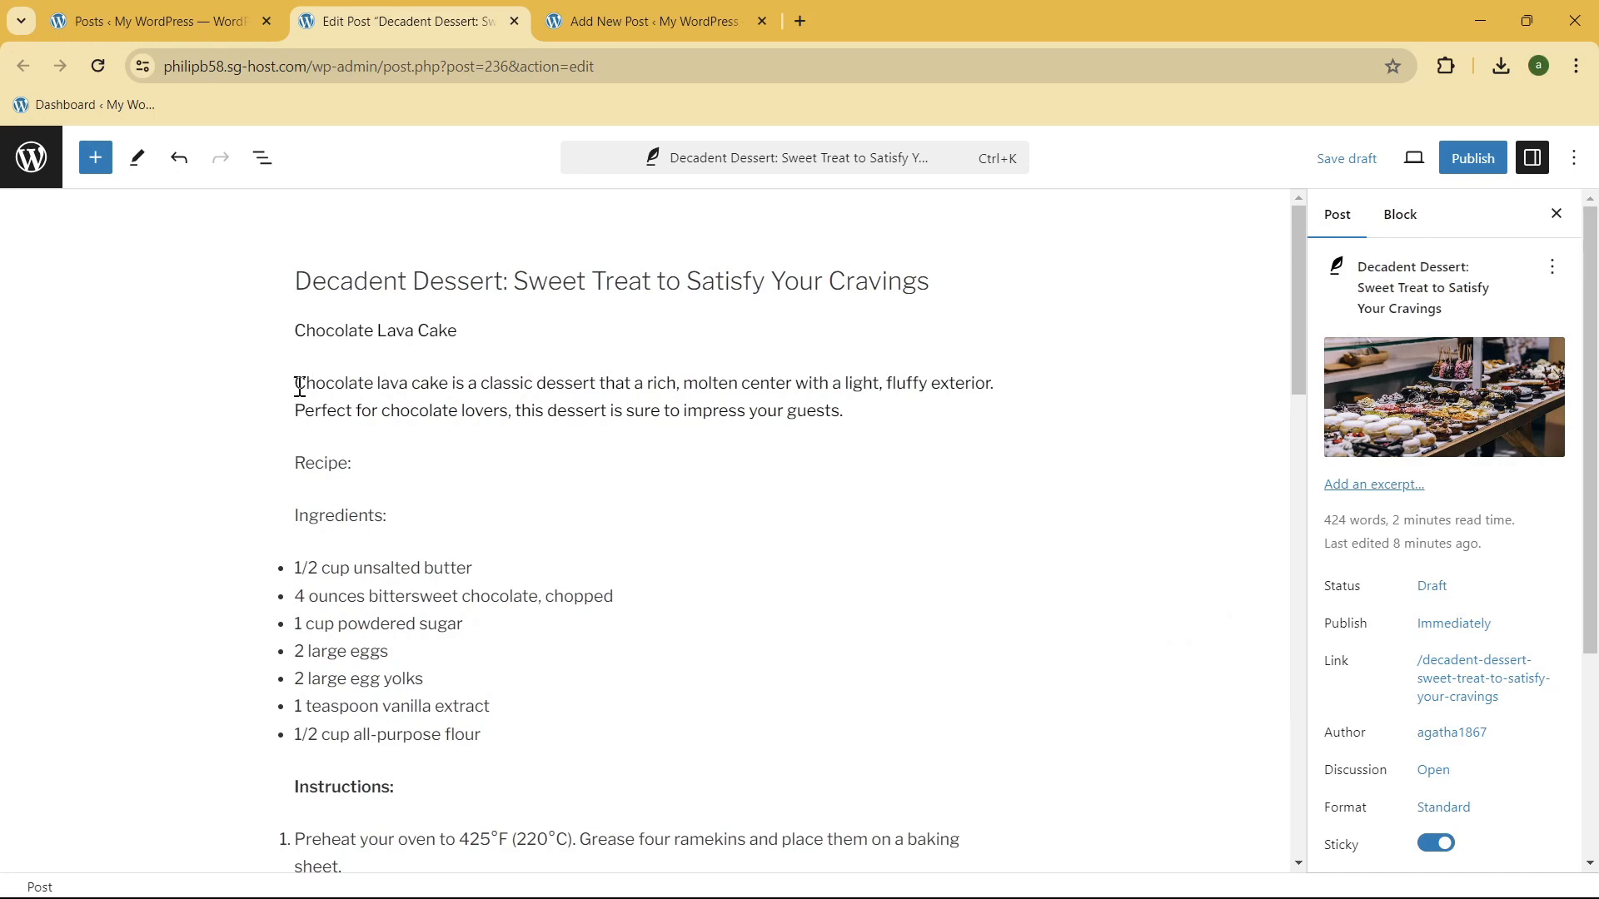
Step: Try red as the text color of the paragraph describing chocolate lava cake
left_click_drag(300, 386, 957, 403)
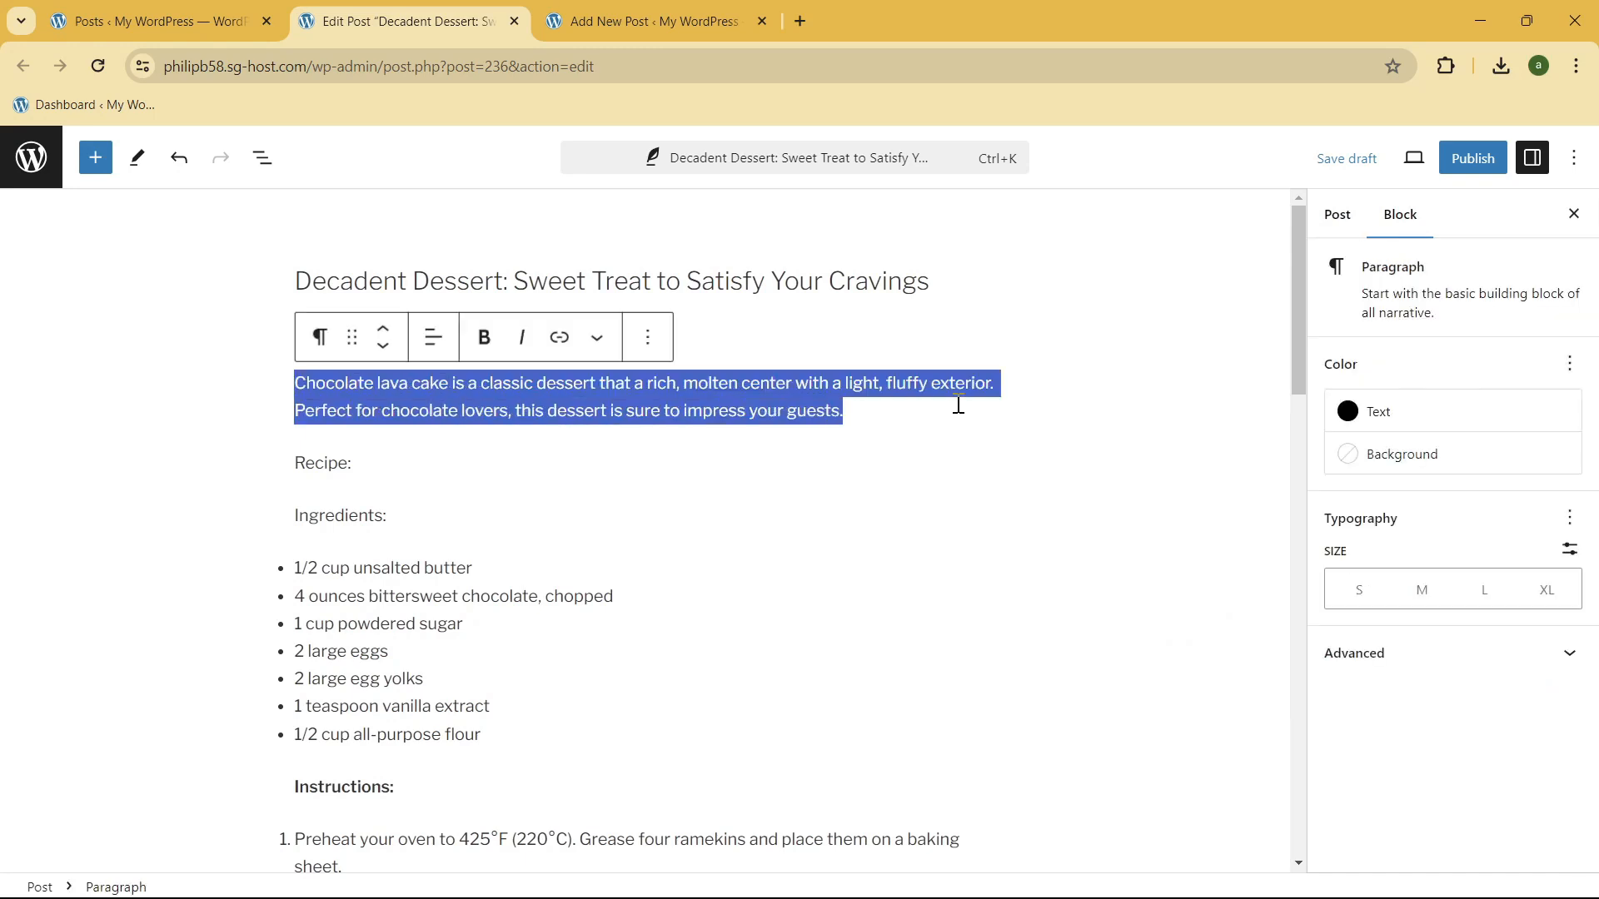
left_click(1412, 417)
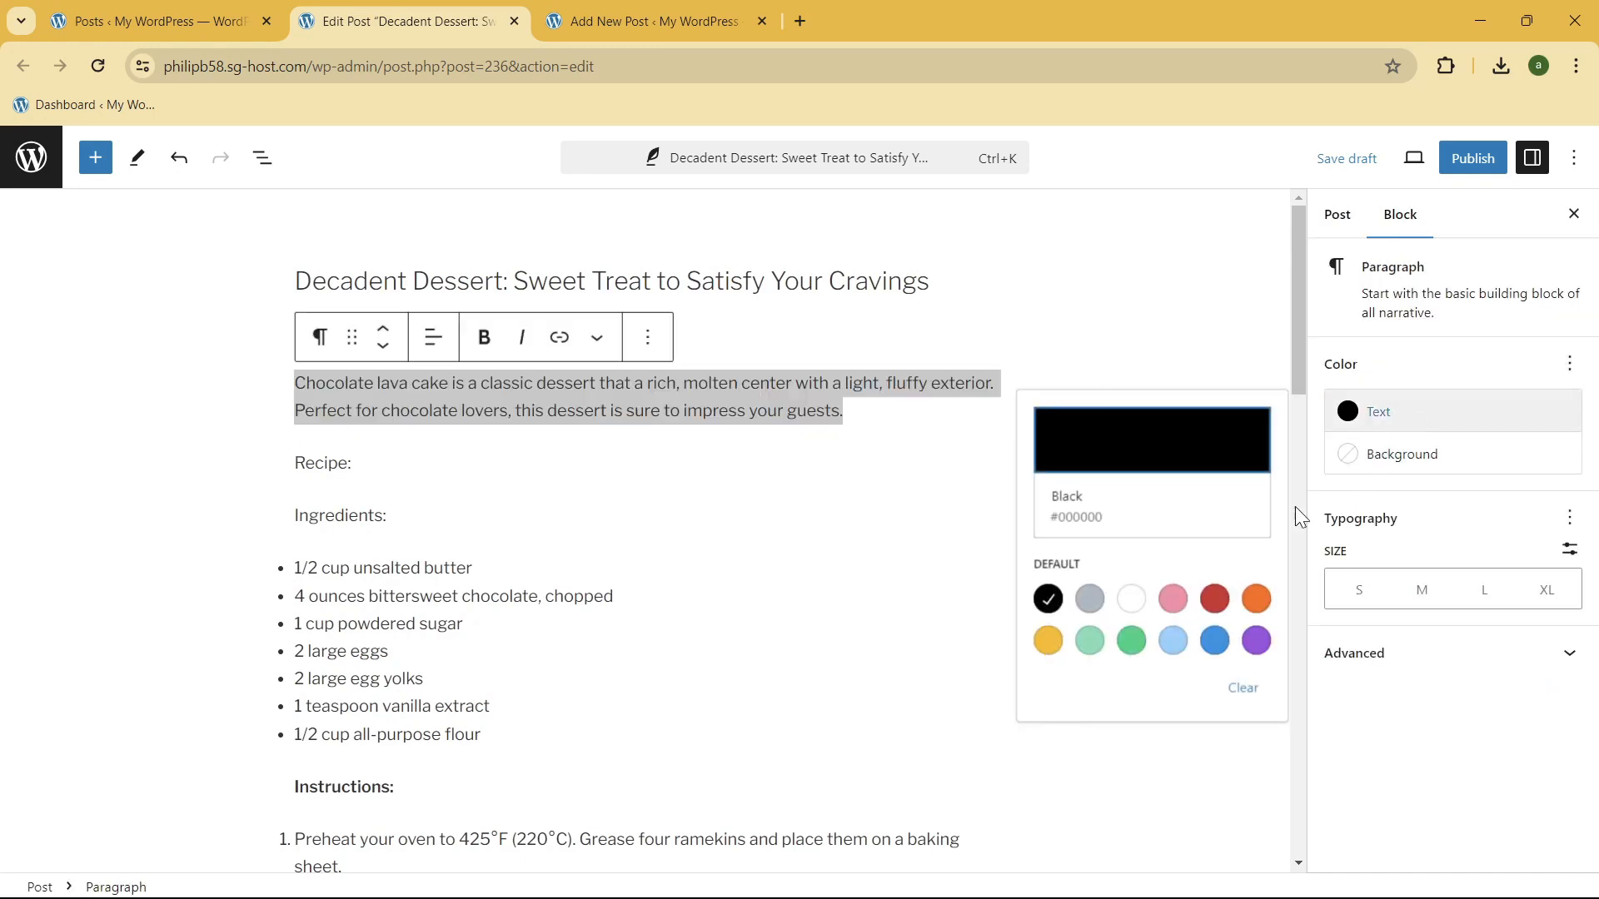
left_click(1215, 599)
left_click(761, 414)
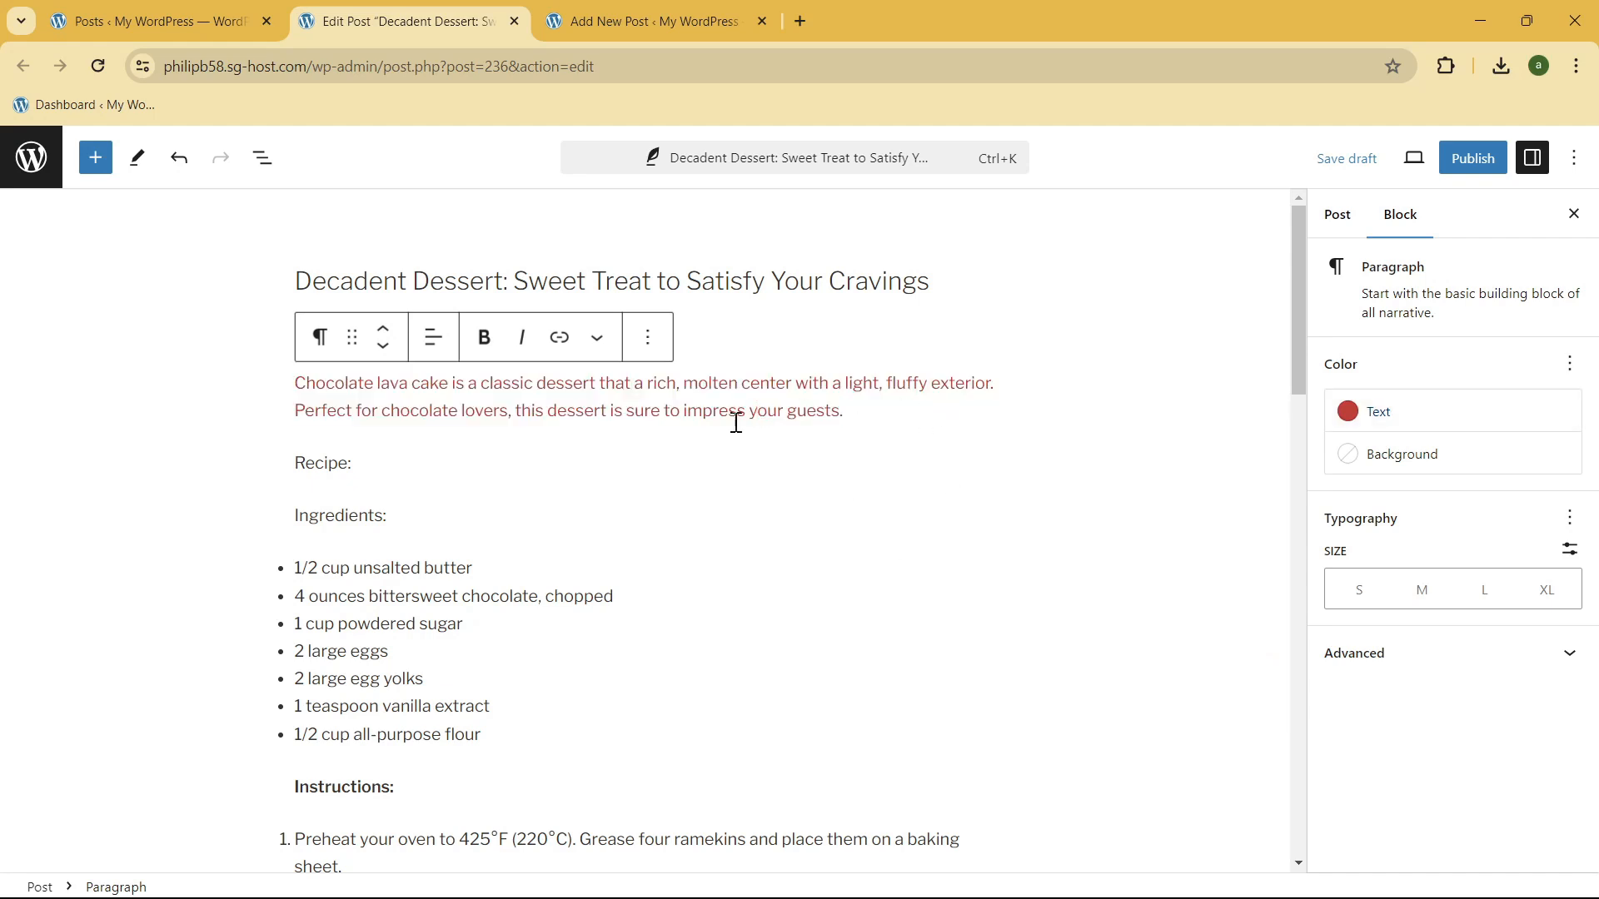
Step: Undo the red text color on the chocolate lava cake description paragraph
left_click_drag(867, 420, 405, 394)
key("ctrl+z")
scroll(800, 449, "up", 20)
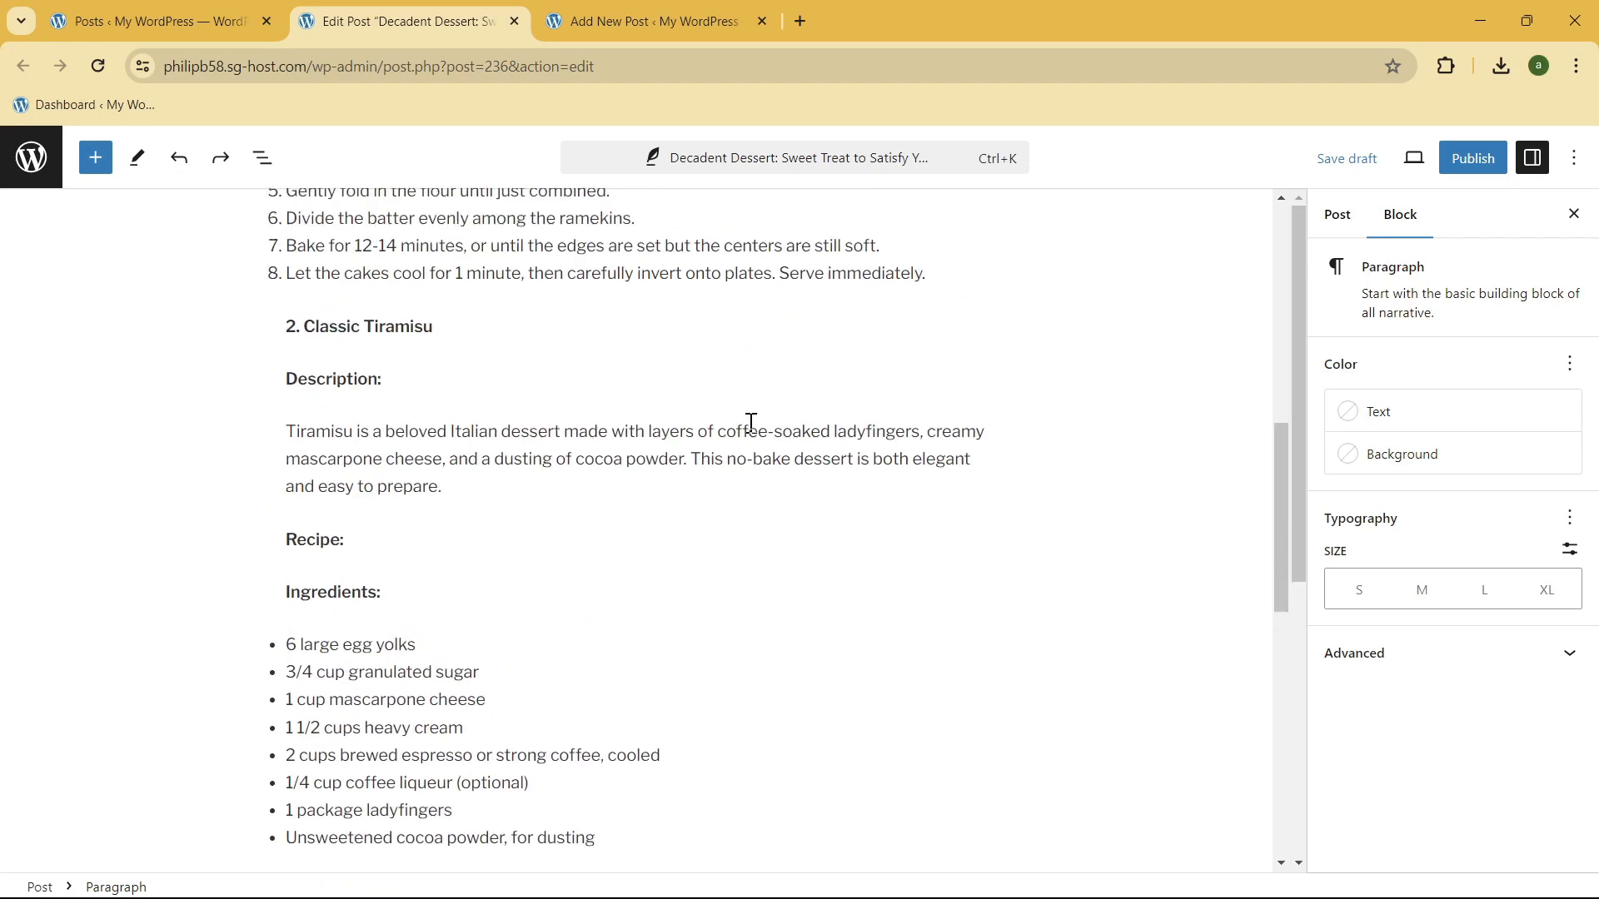
Step: Set the background color of the "Chocolate Lava Cake" heading paragraph to cyan bluish gray
left_click(757, 408)
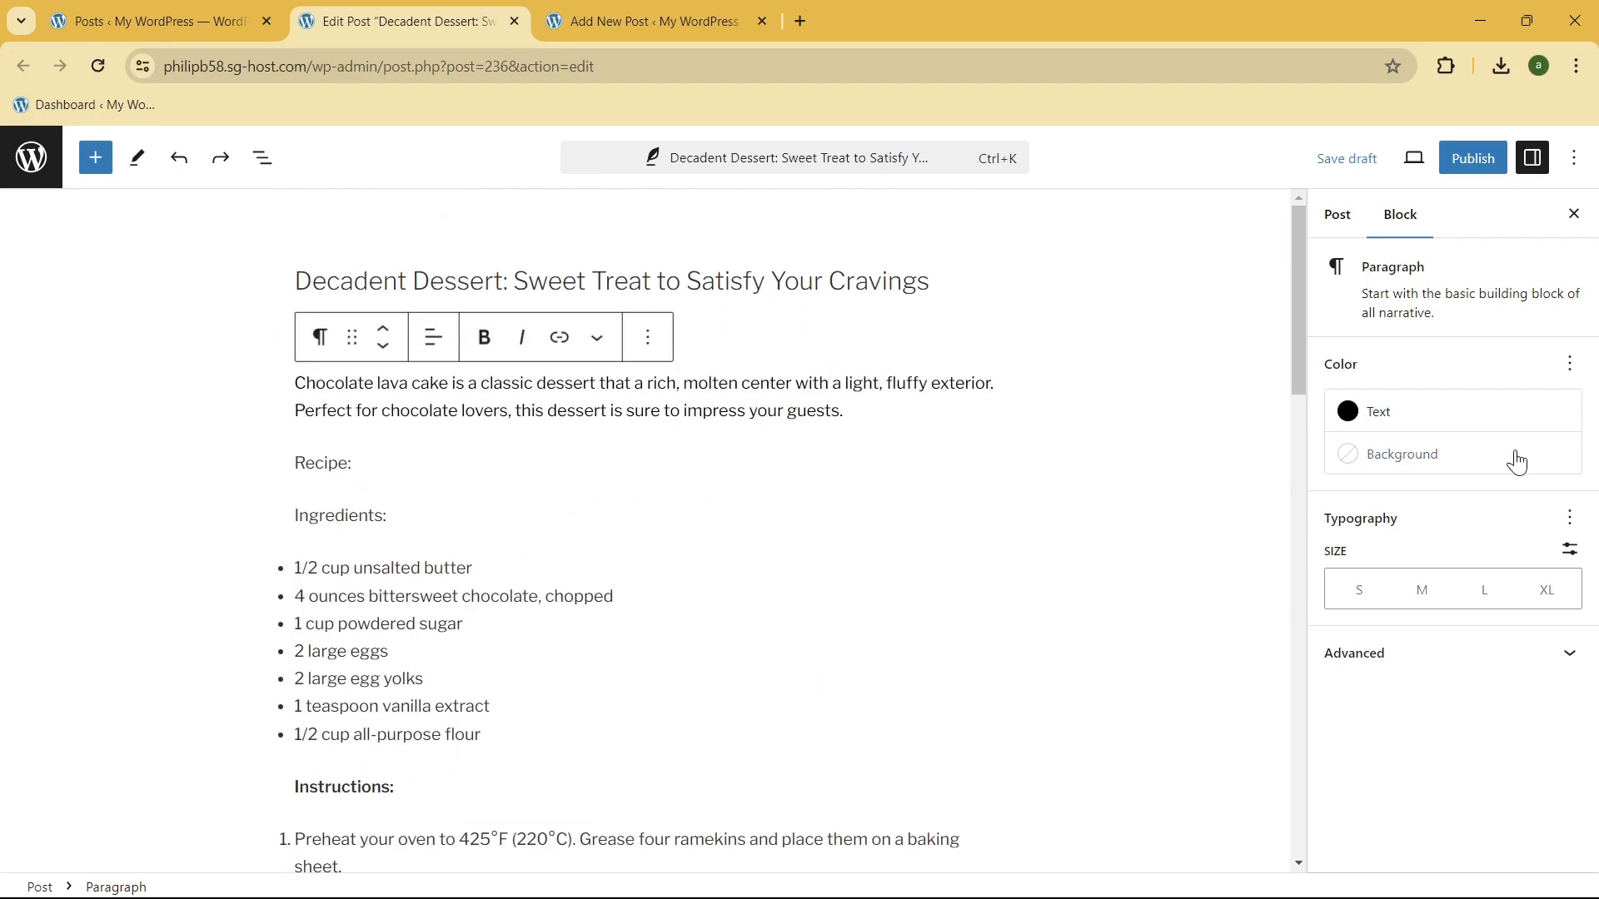
left_click(1426, 467)
left_click(707, 407)
left_click(866, 288)
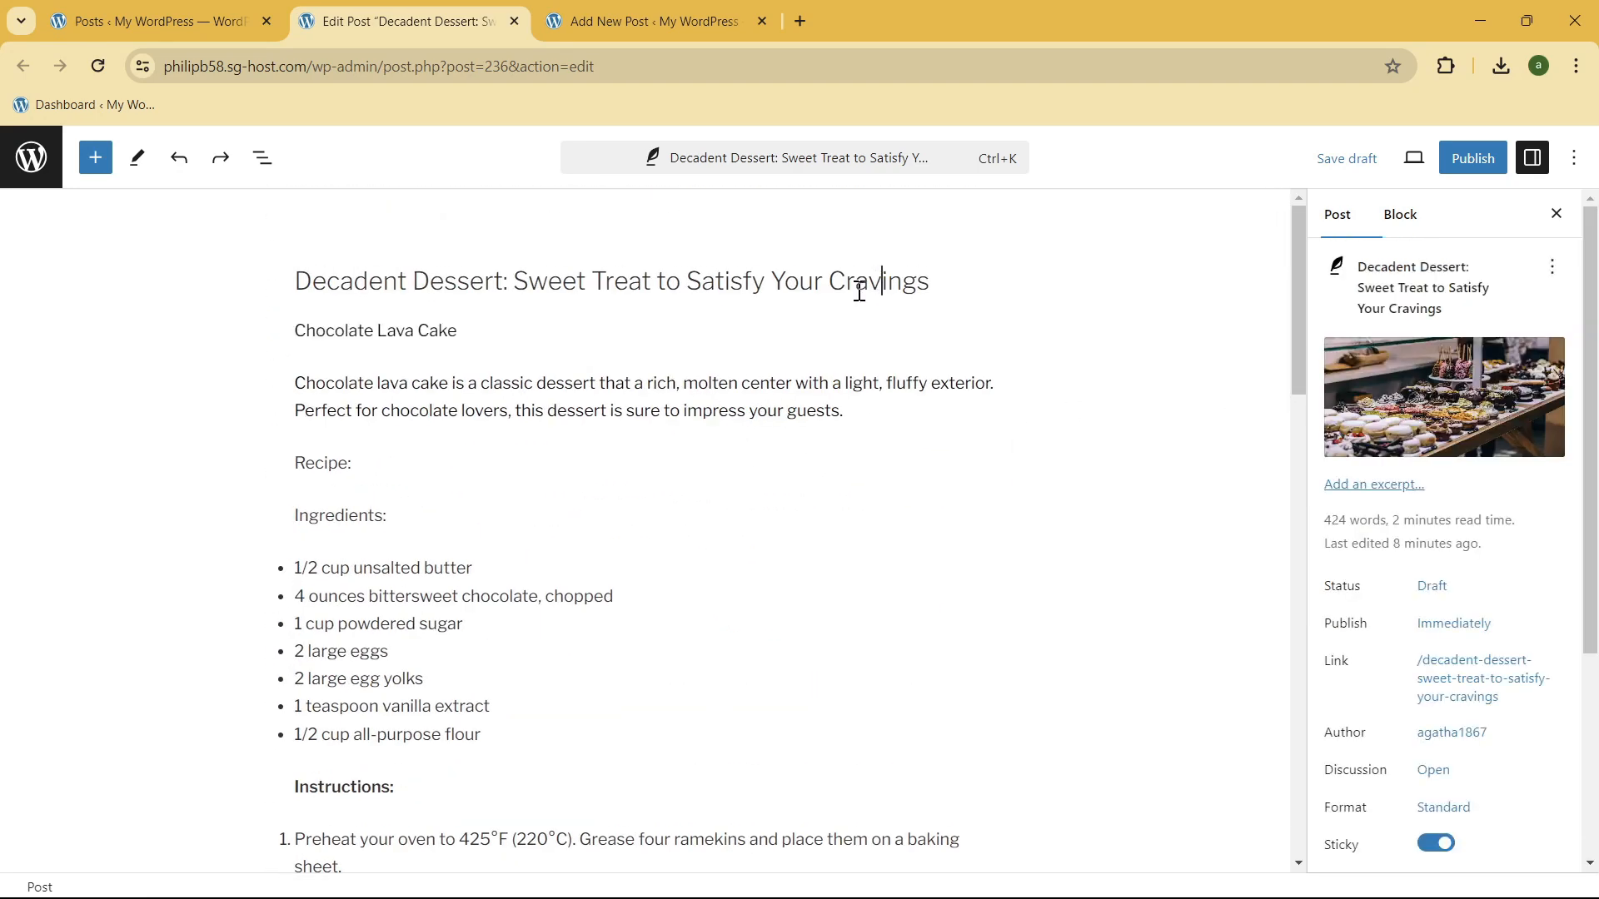
left_click_drag(297, 331, 507, 333)
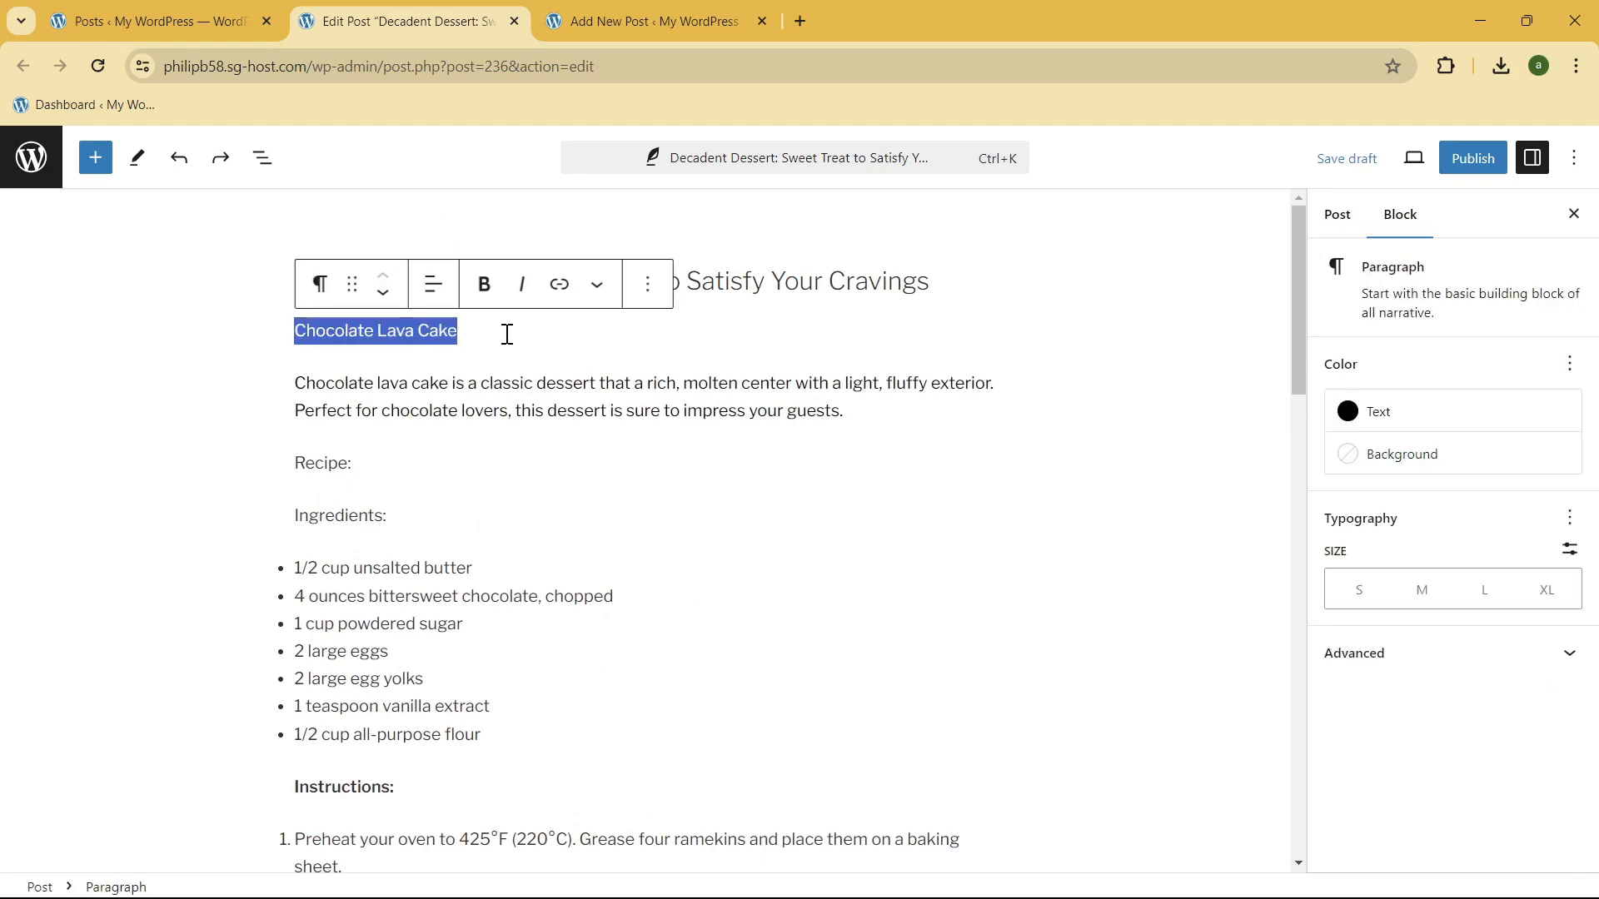
left_click(1432, 456)
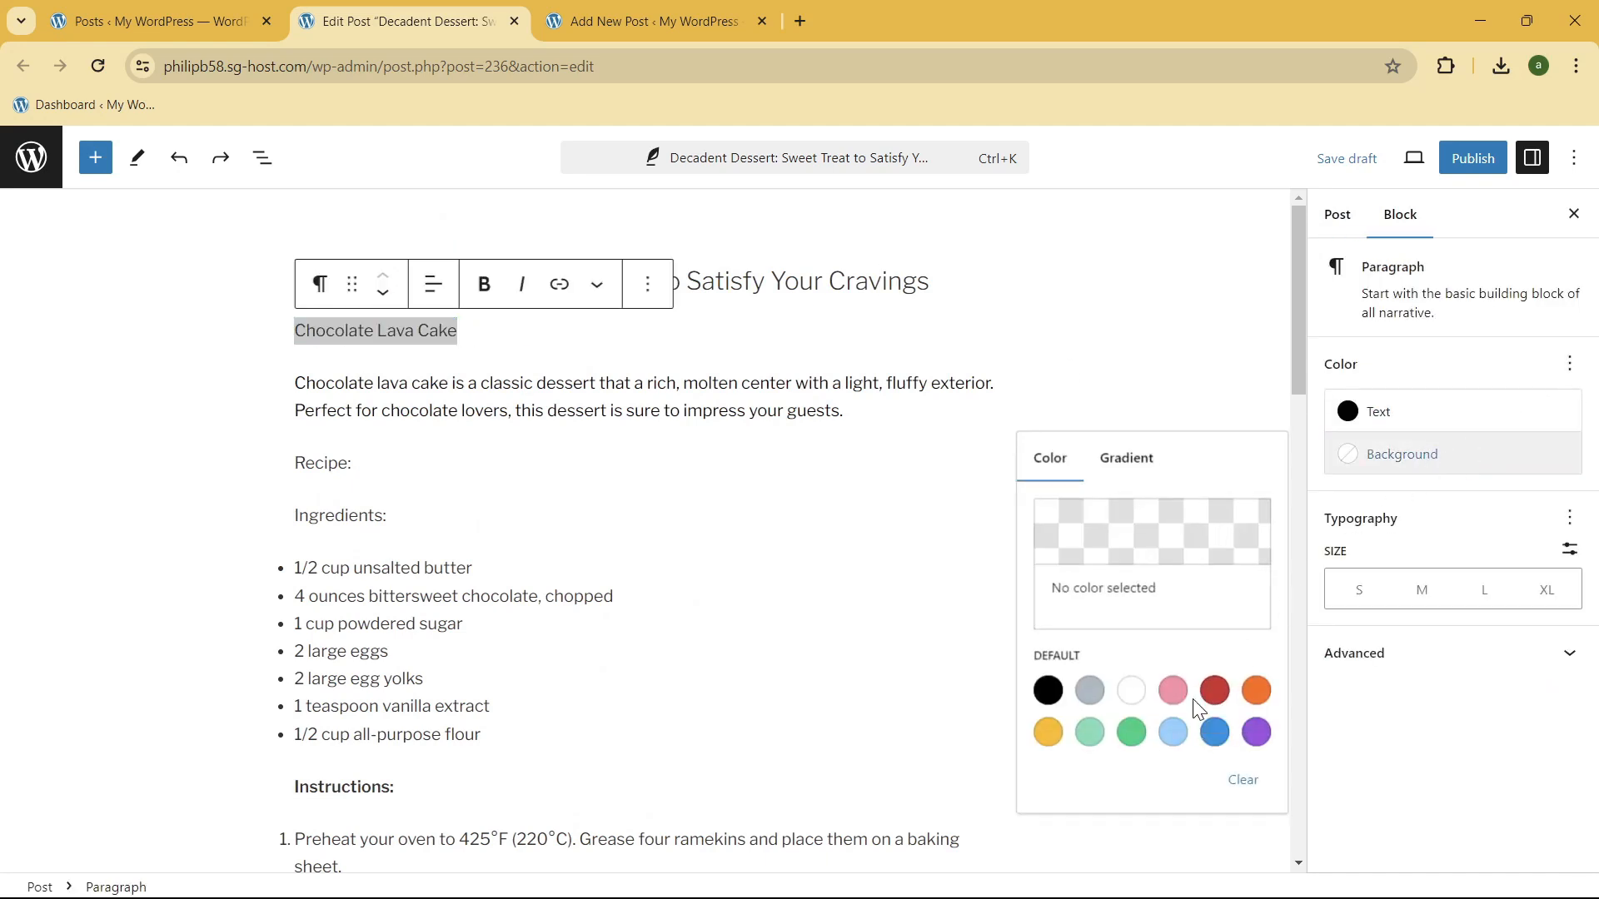
left_click(1089, 691)
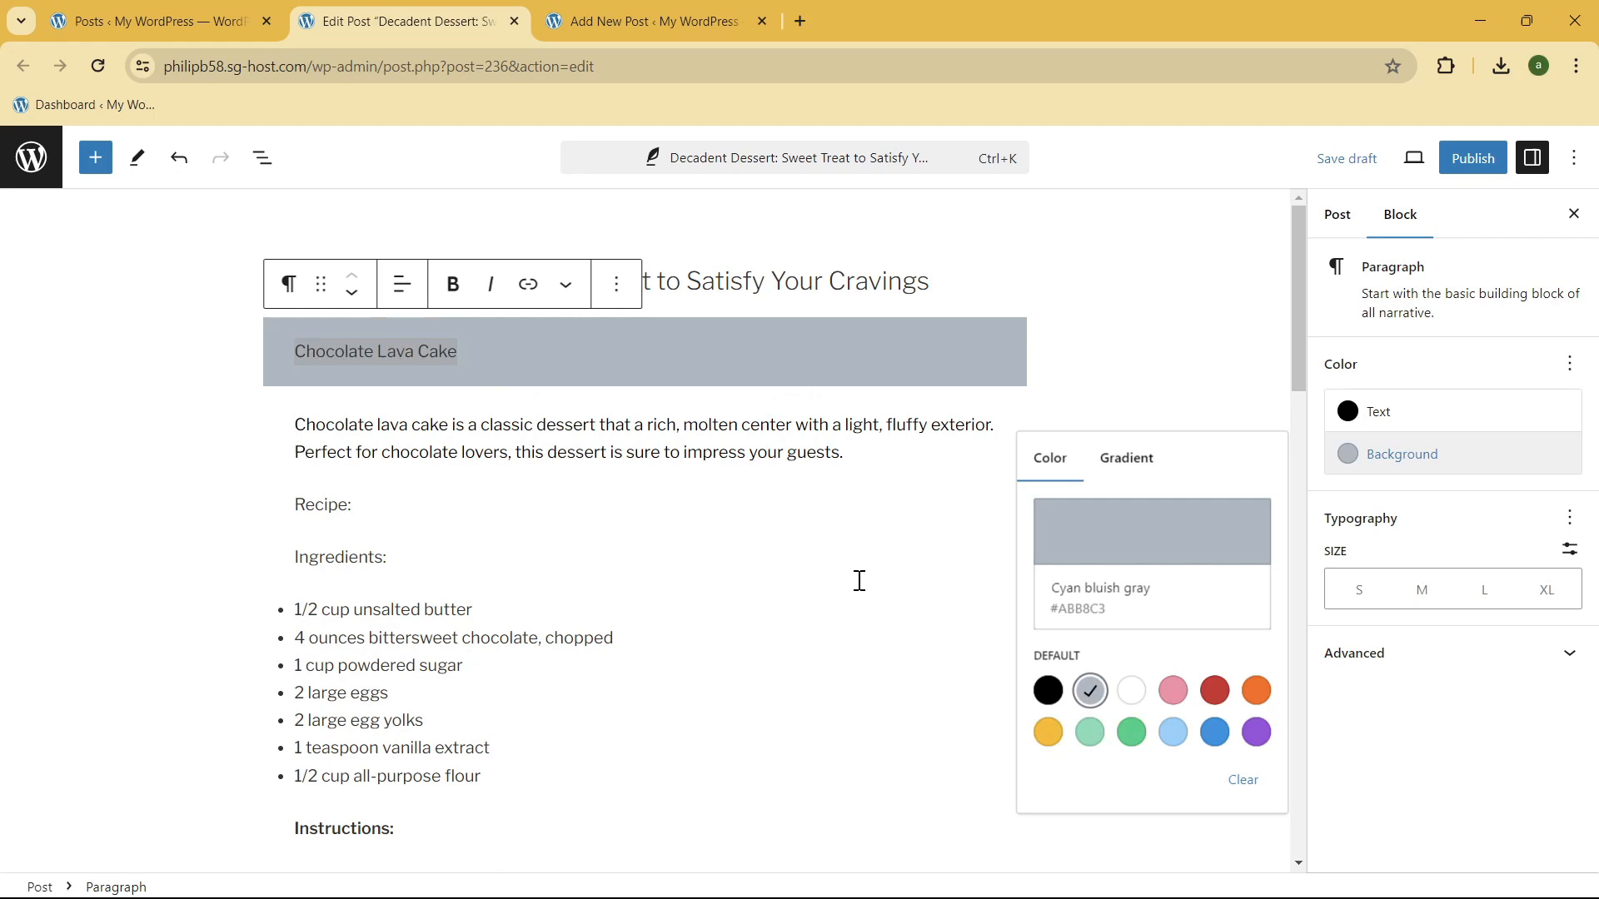
left_click(492, 393)
left_click(871, 329)
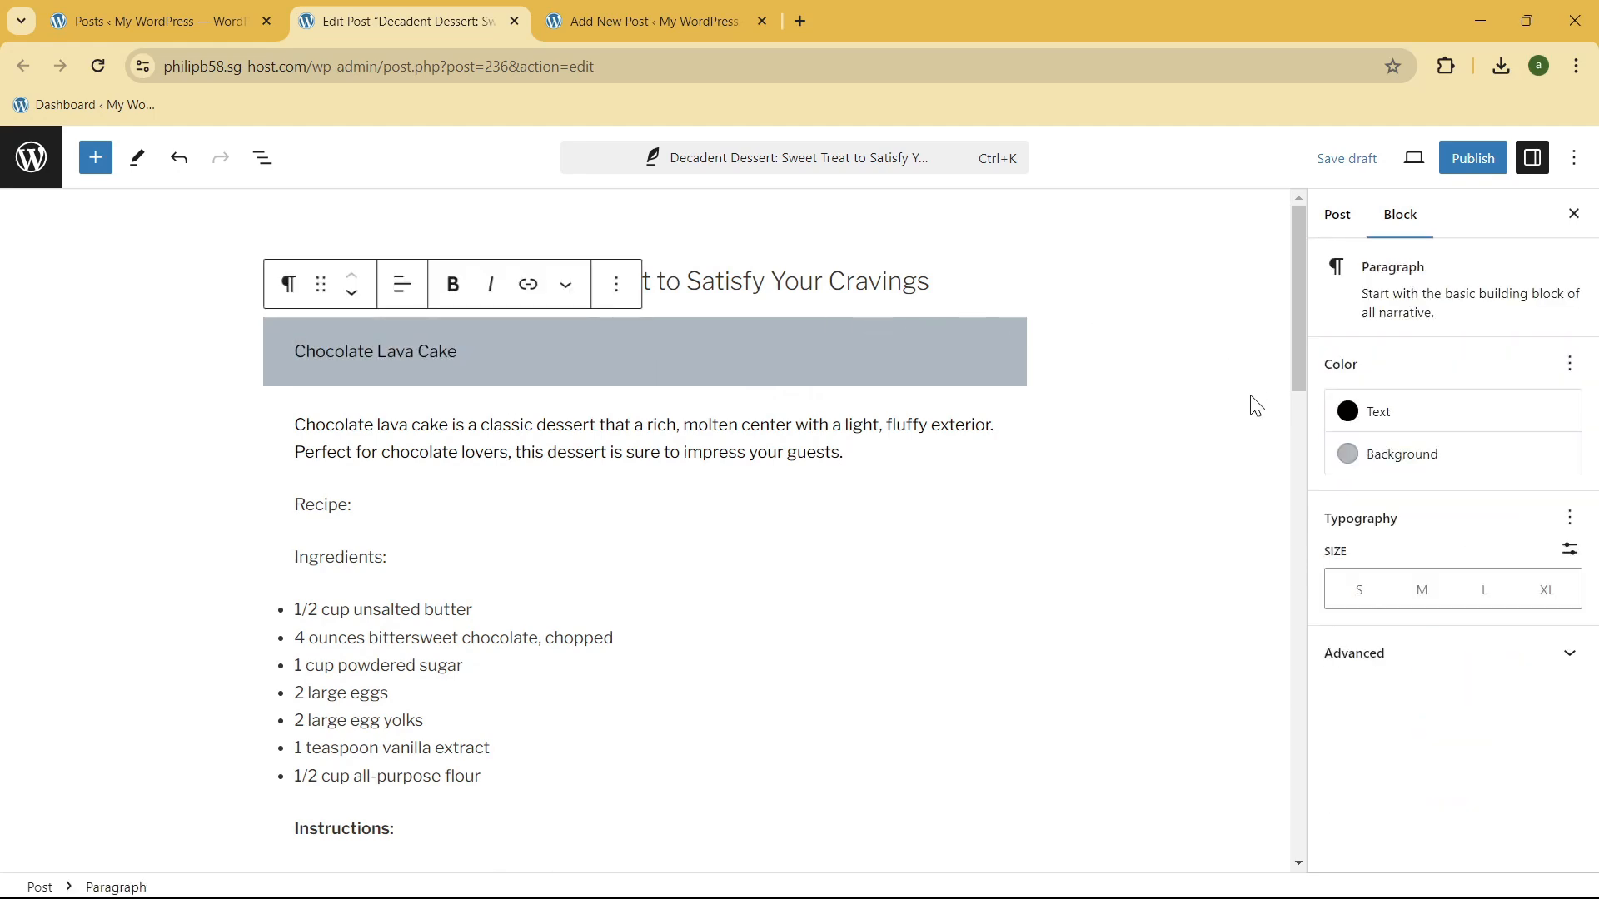
Step: Try the small and large text sizes on the "Chocolate Lava Cake" heading and settle on medium
left_click(1396, 596)
left_click(1357, 591)
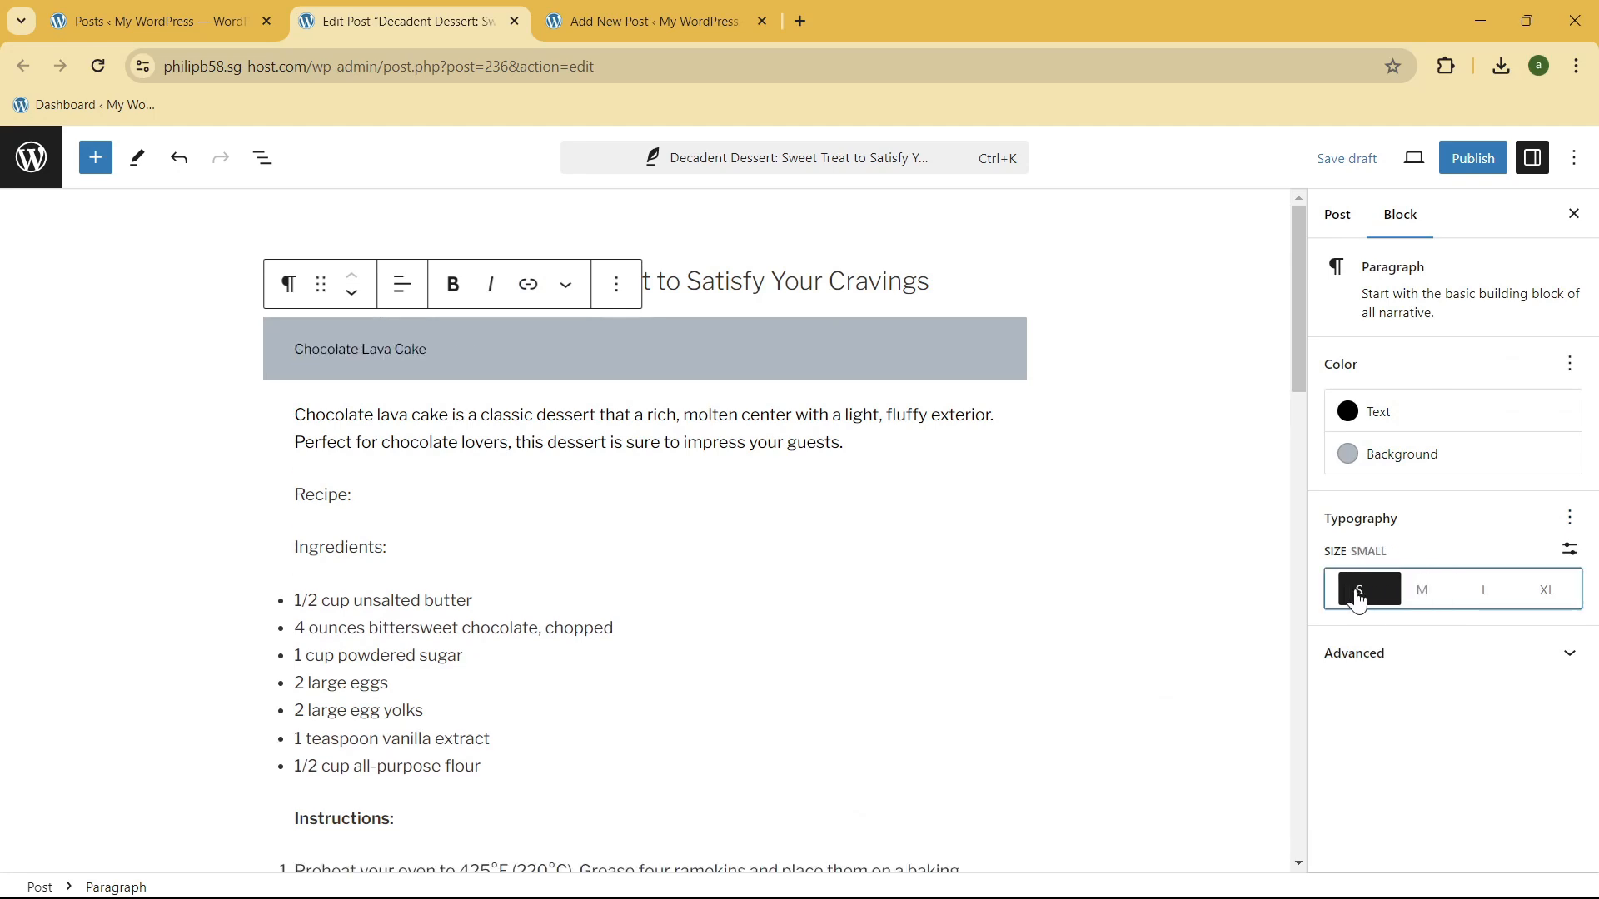
left_click(1482, 591)
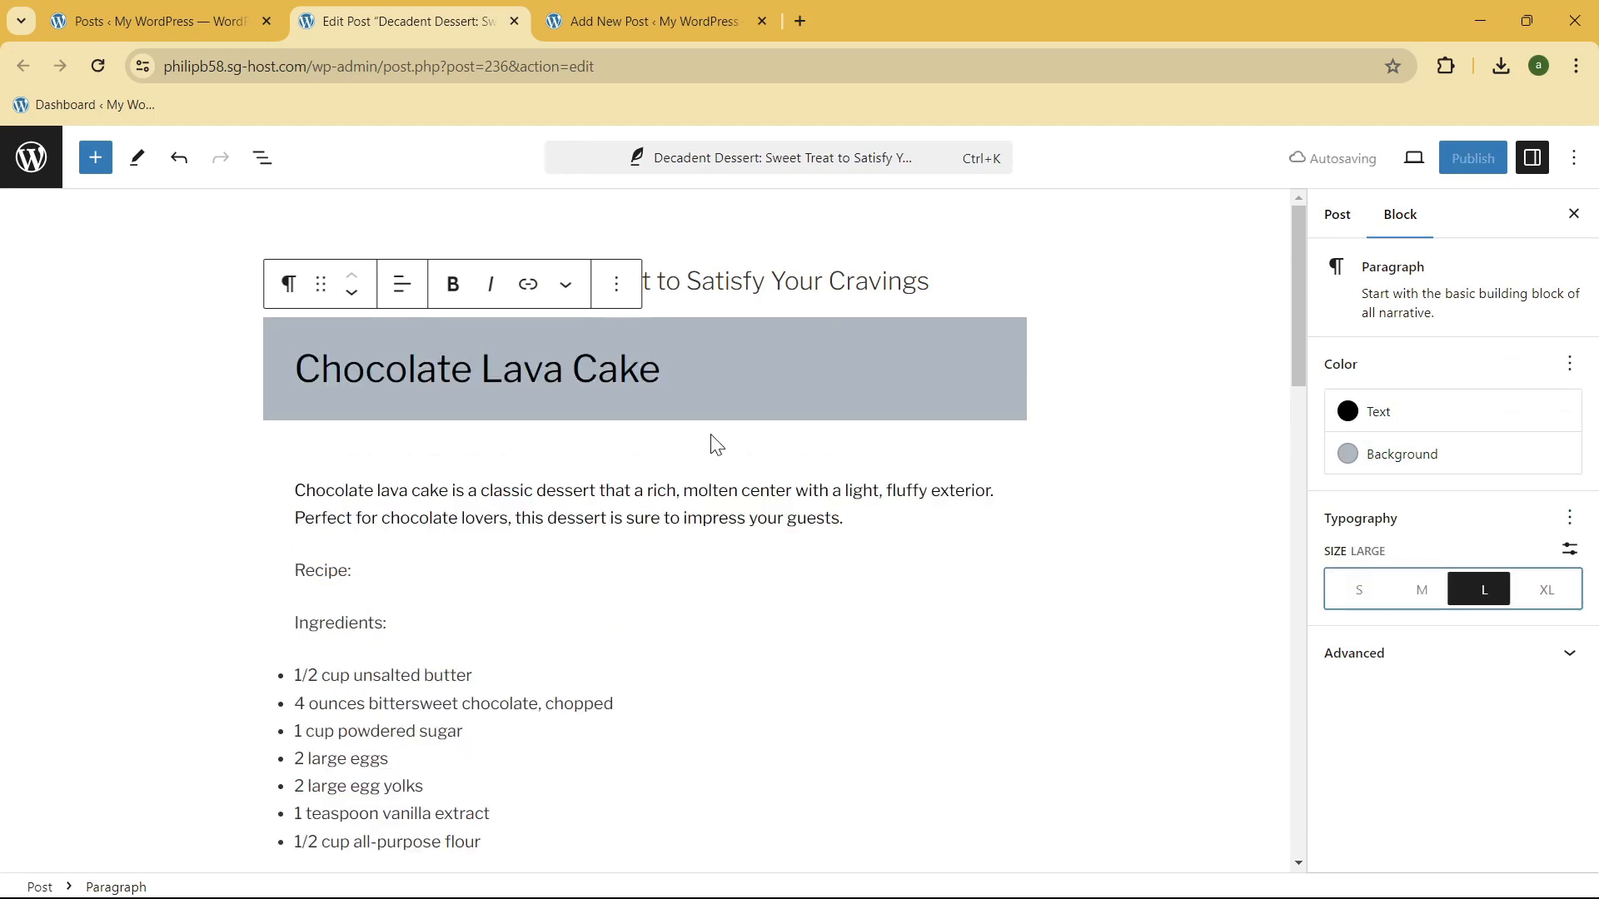
left_click(1424, 593)
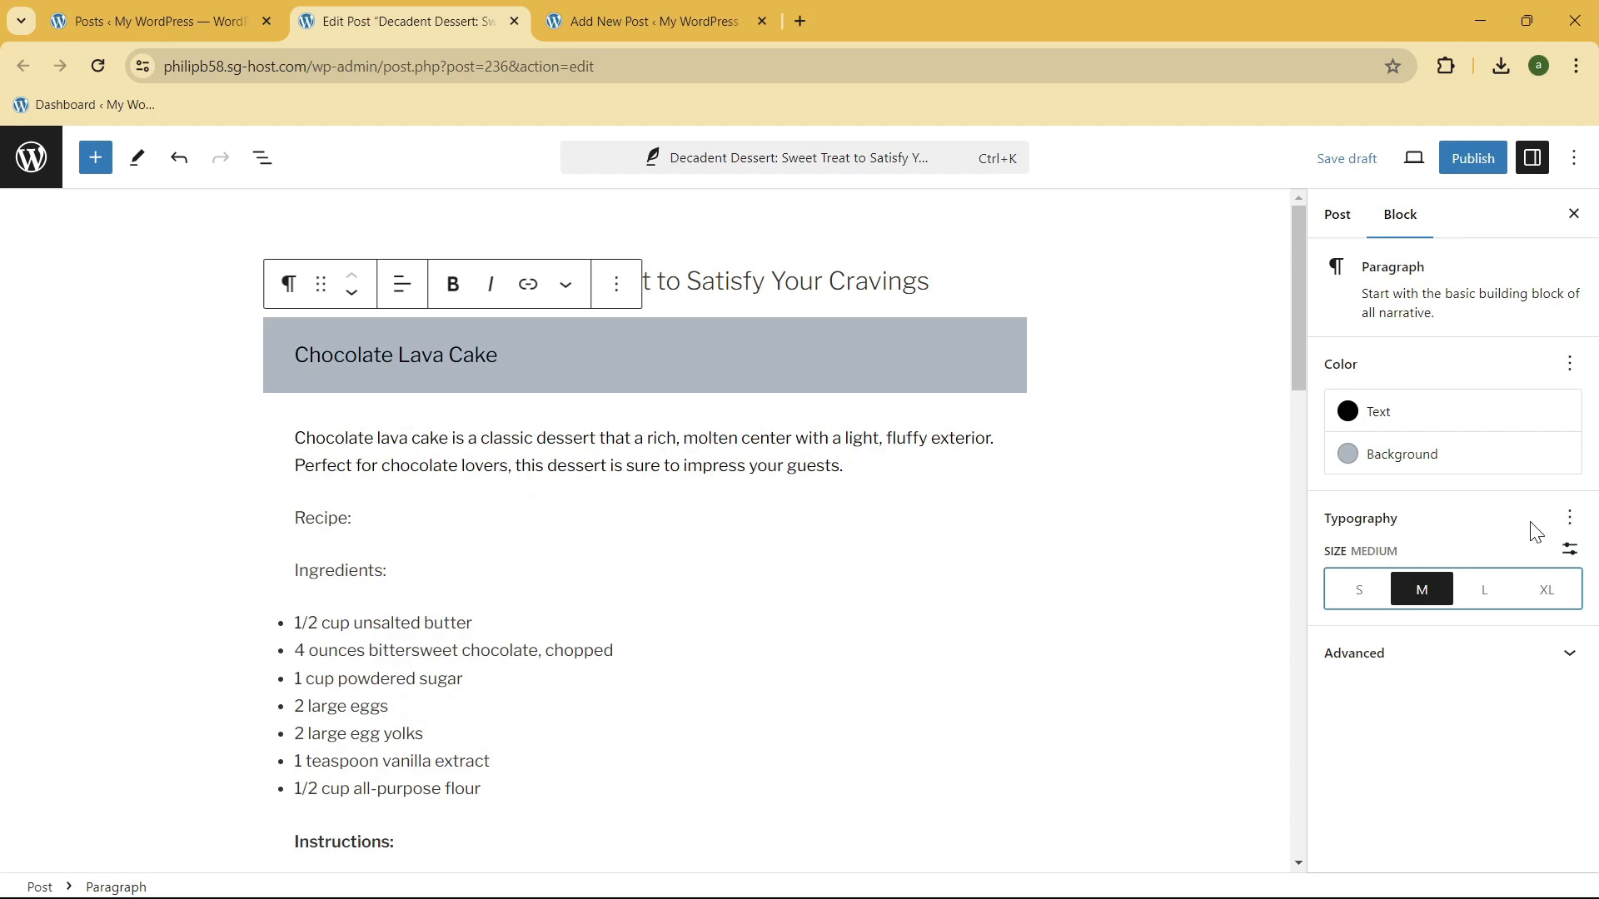
Step: Enable the appearance typography option for the "Chocolate Lava Cake" heading and set it to Extra Bold
left_click(1567, 519)
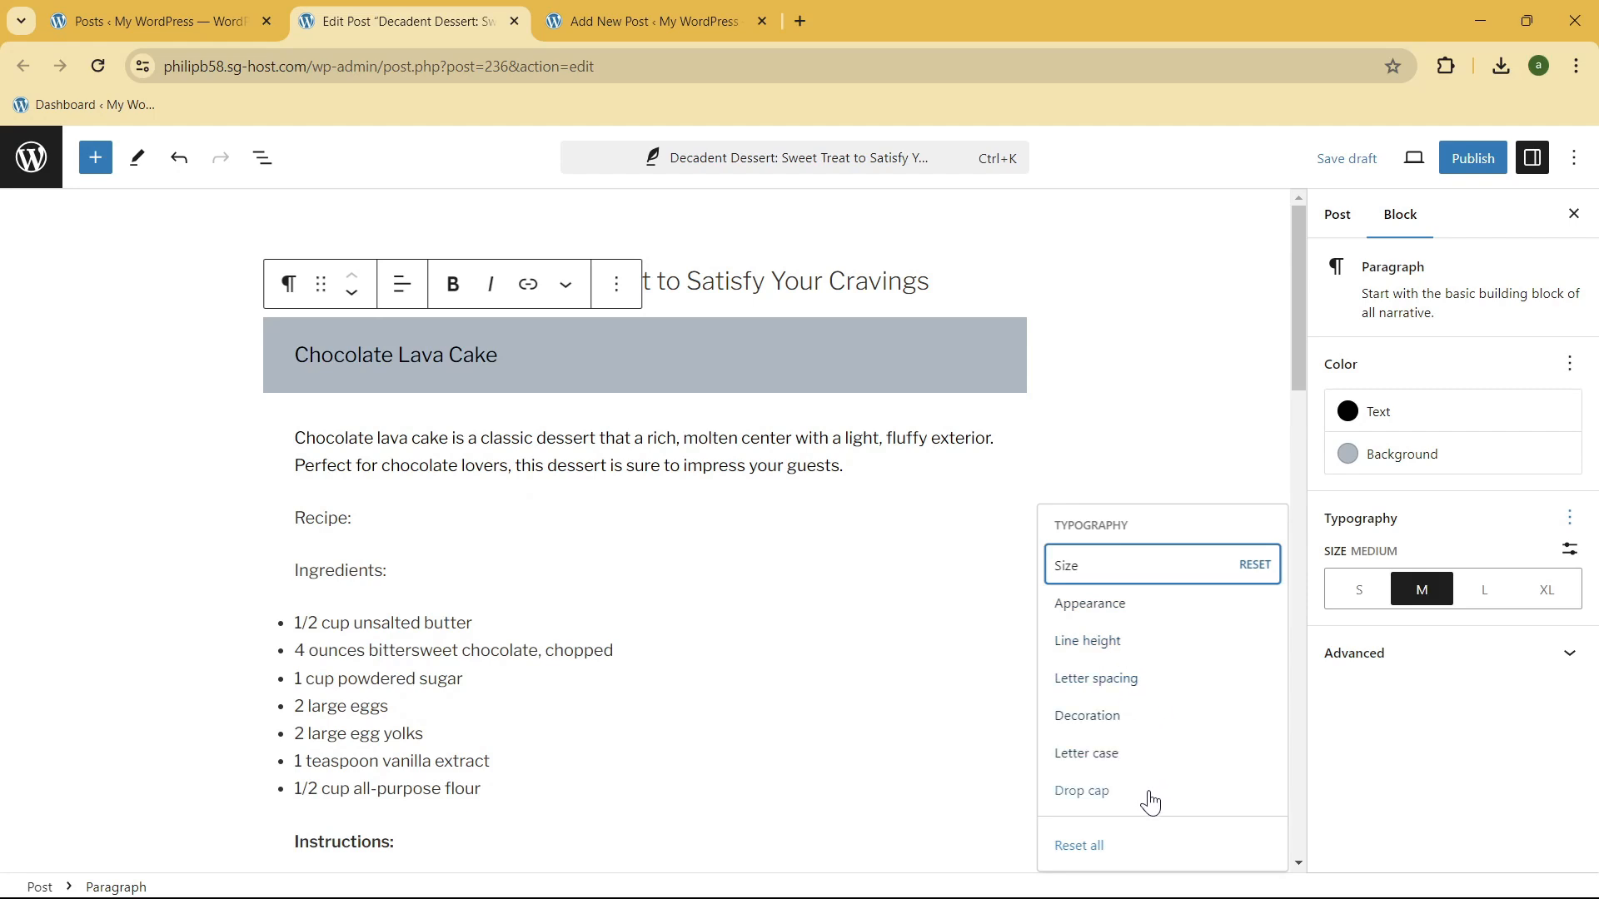
left_click(1137, 604)
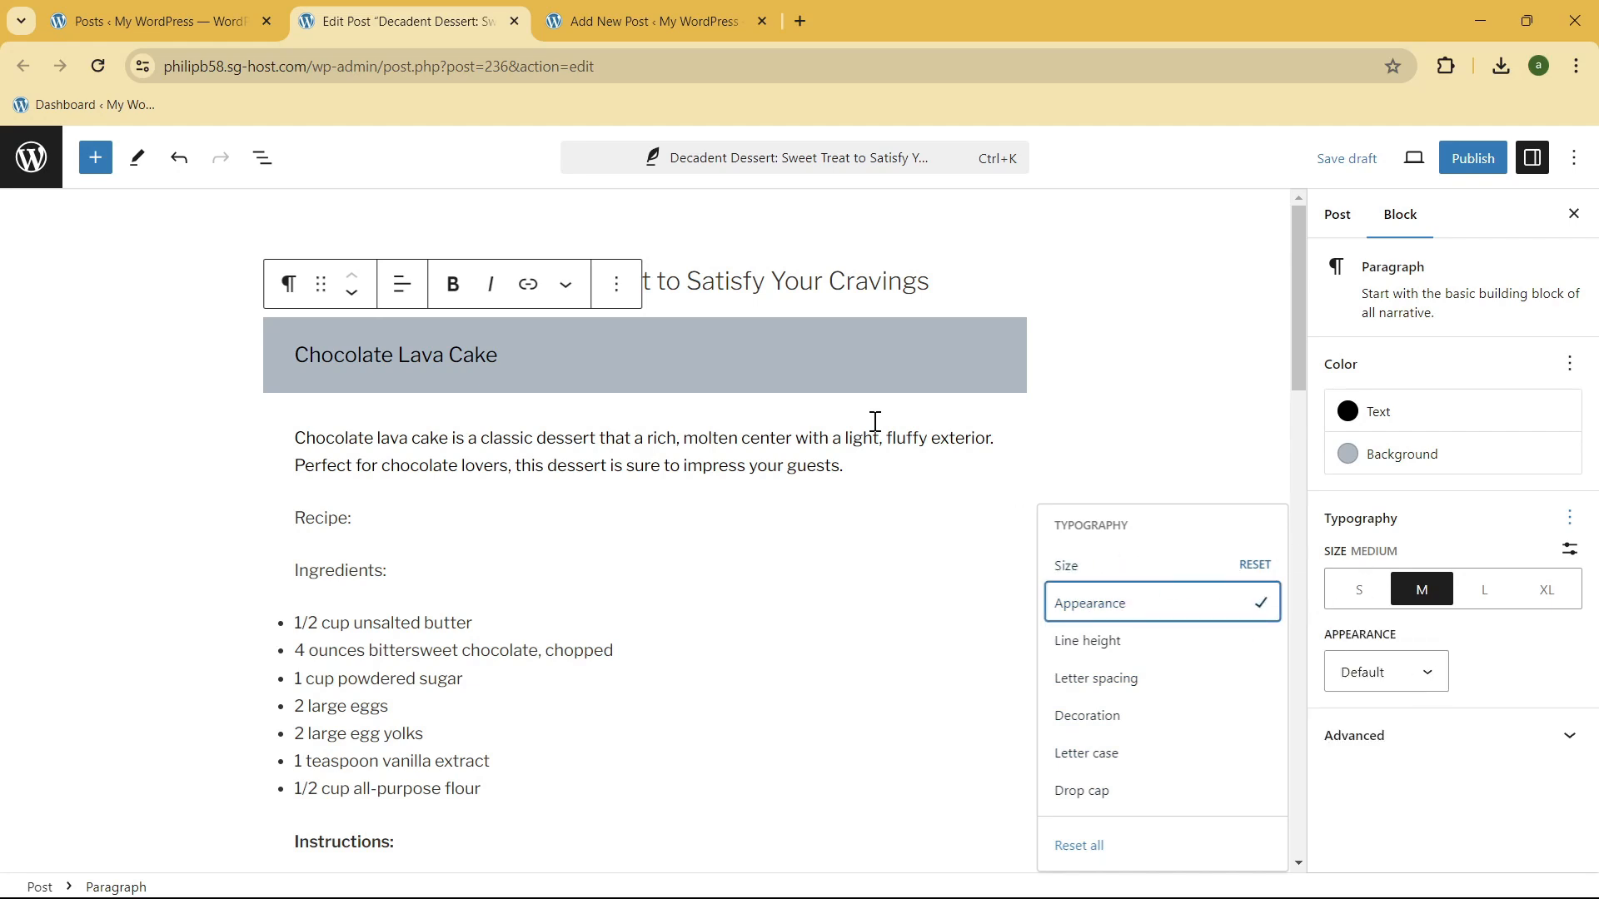
left_click(1420, 676)
scroll(1416, 679, "down", 4)
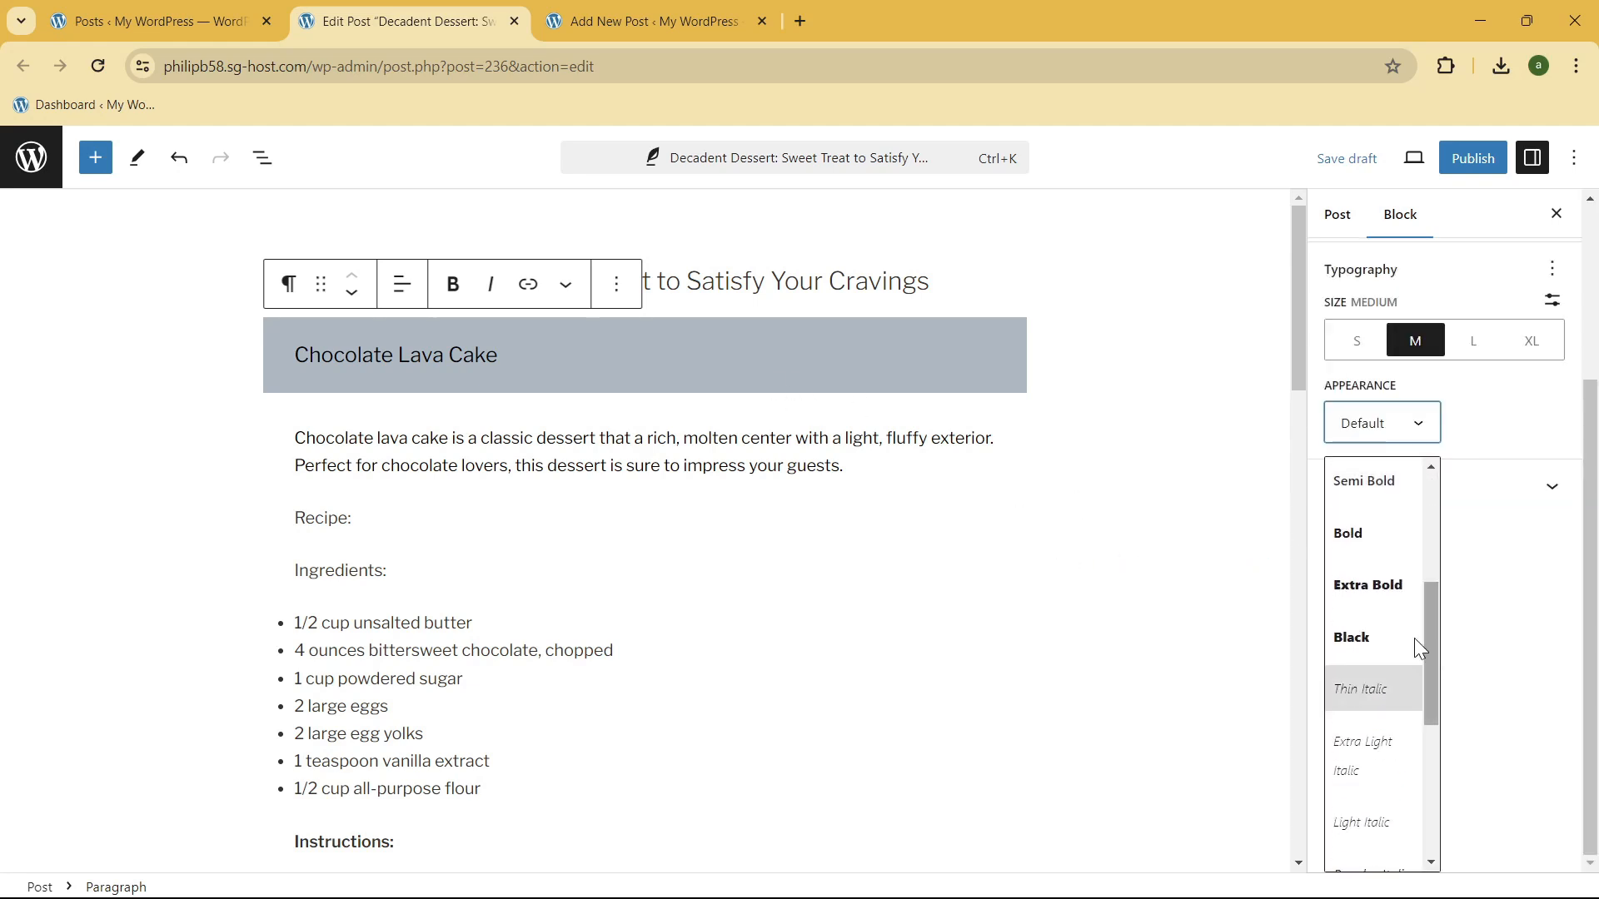
left_click(1399, 596)
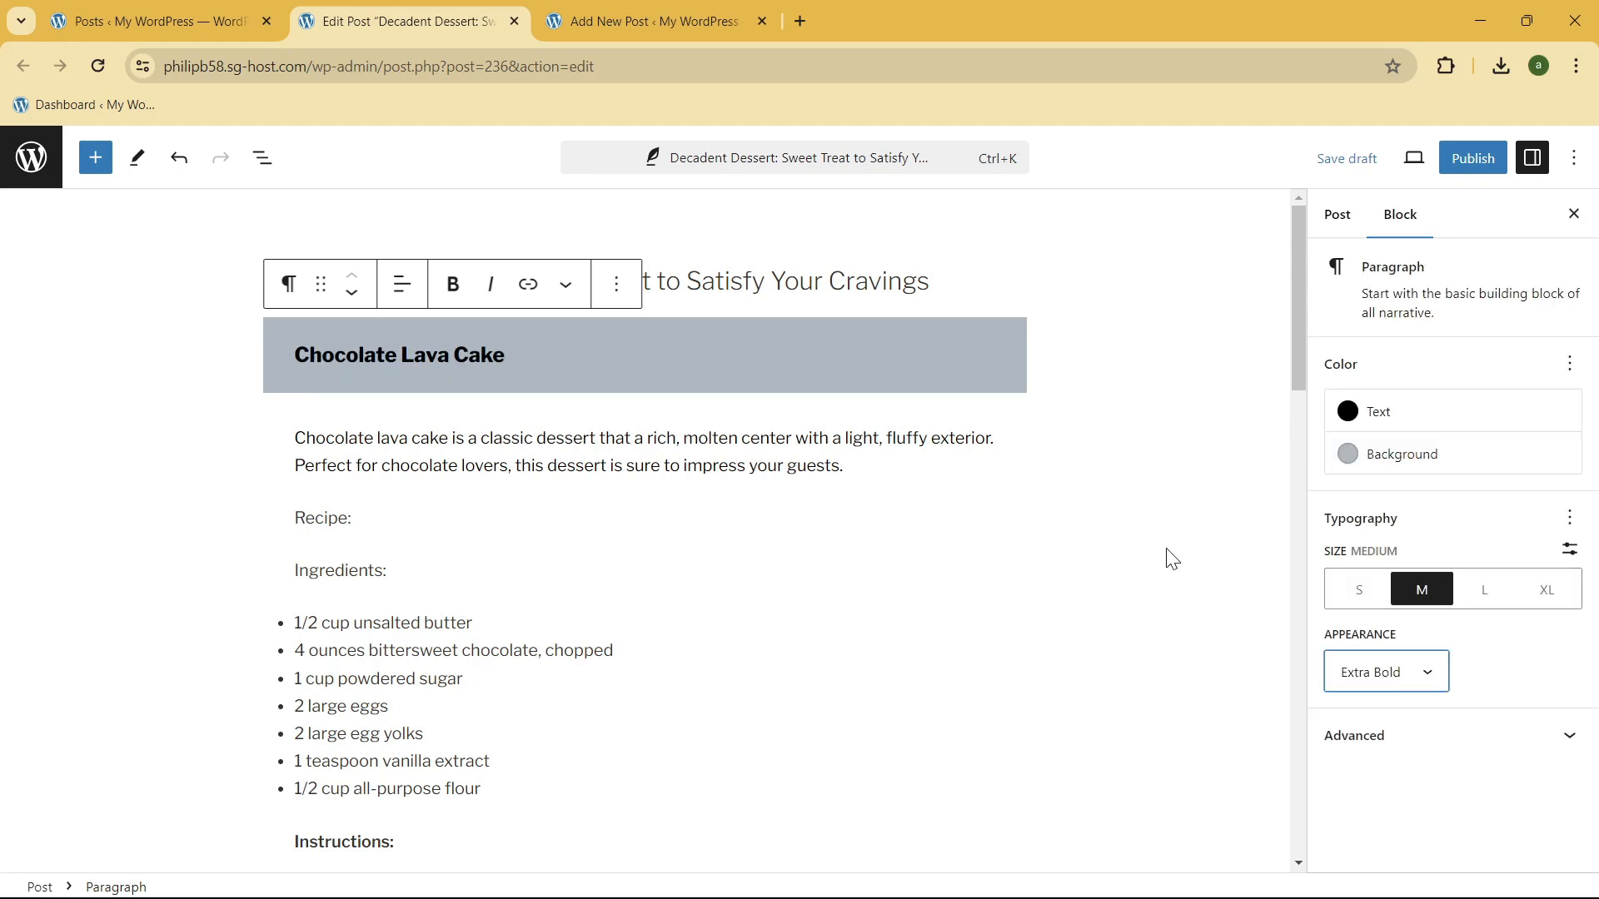
left_click(565, 367)
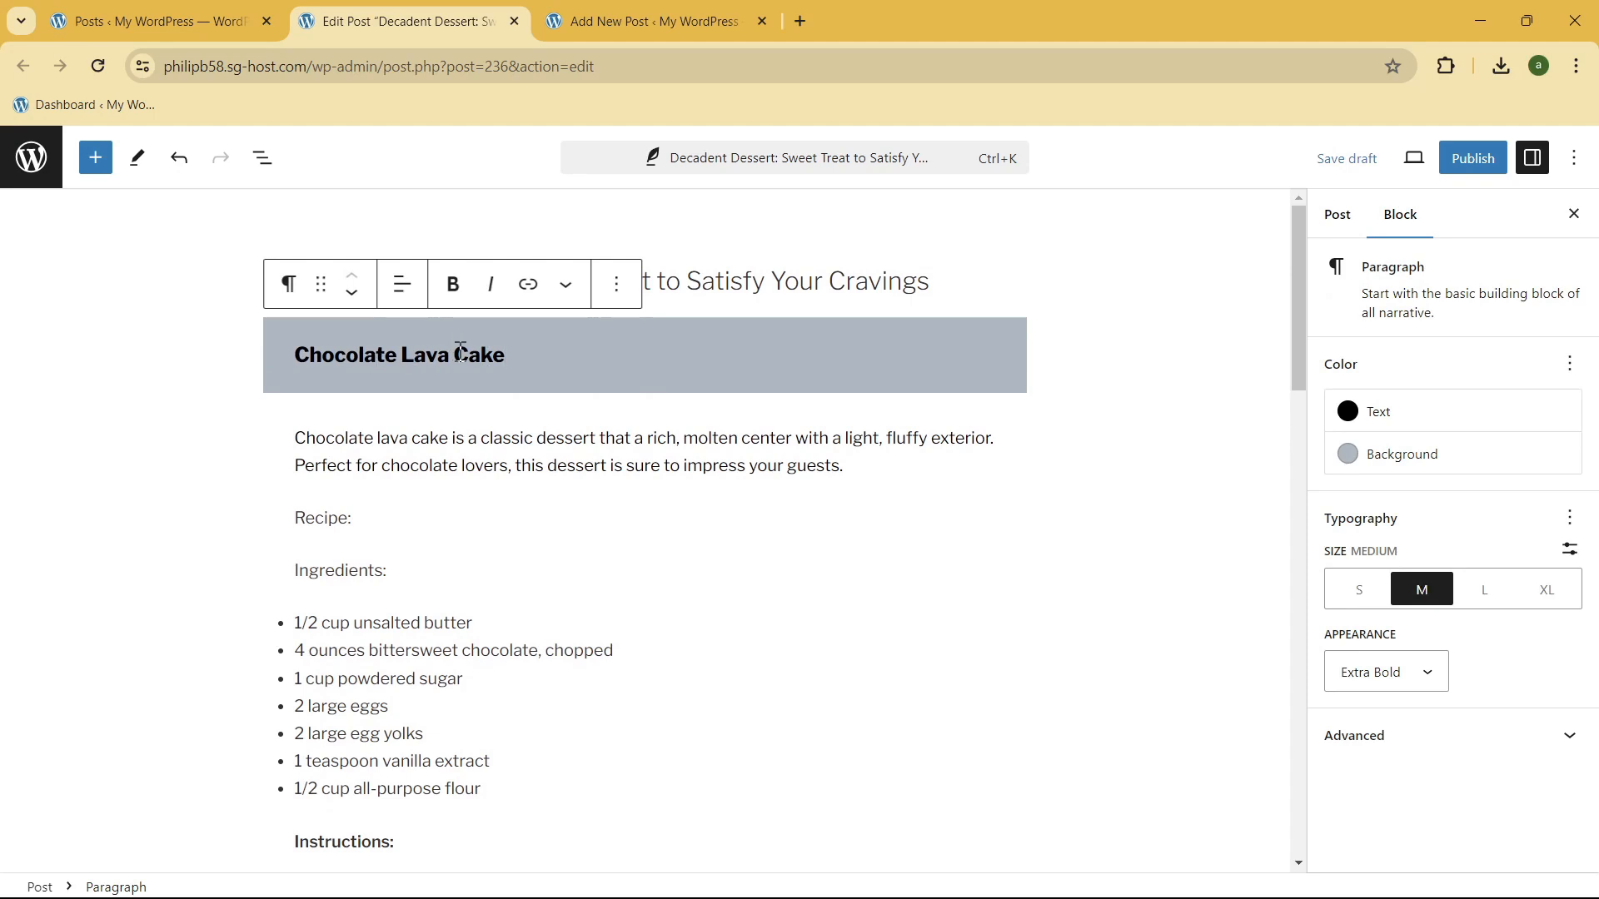
Step: Try the small text size on the "Chocolate Lava Cake" heading and return it to medium
left_click_drag(514, 358, 336, 358)
left_click(598, 364)
left_click(1570, 517)
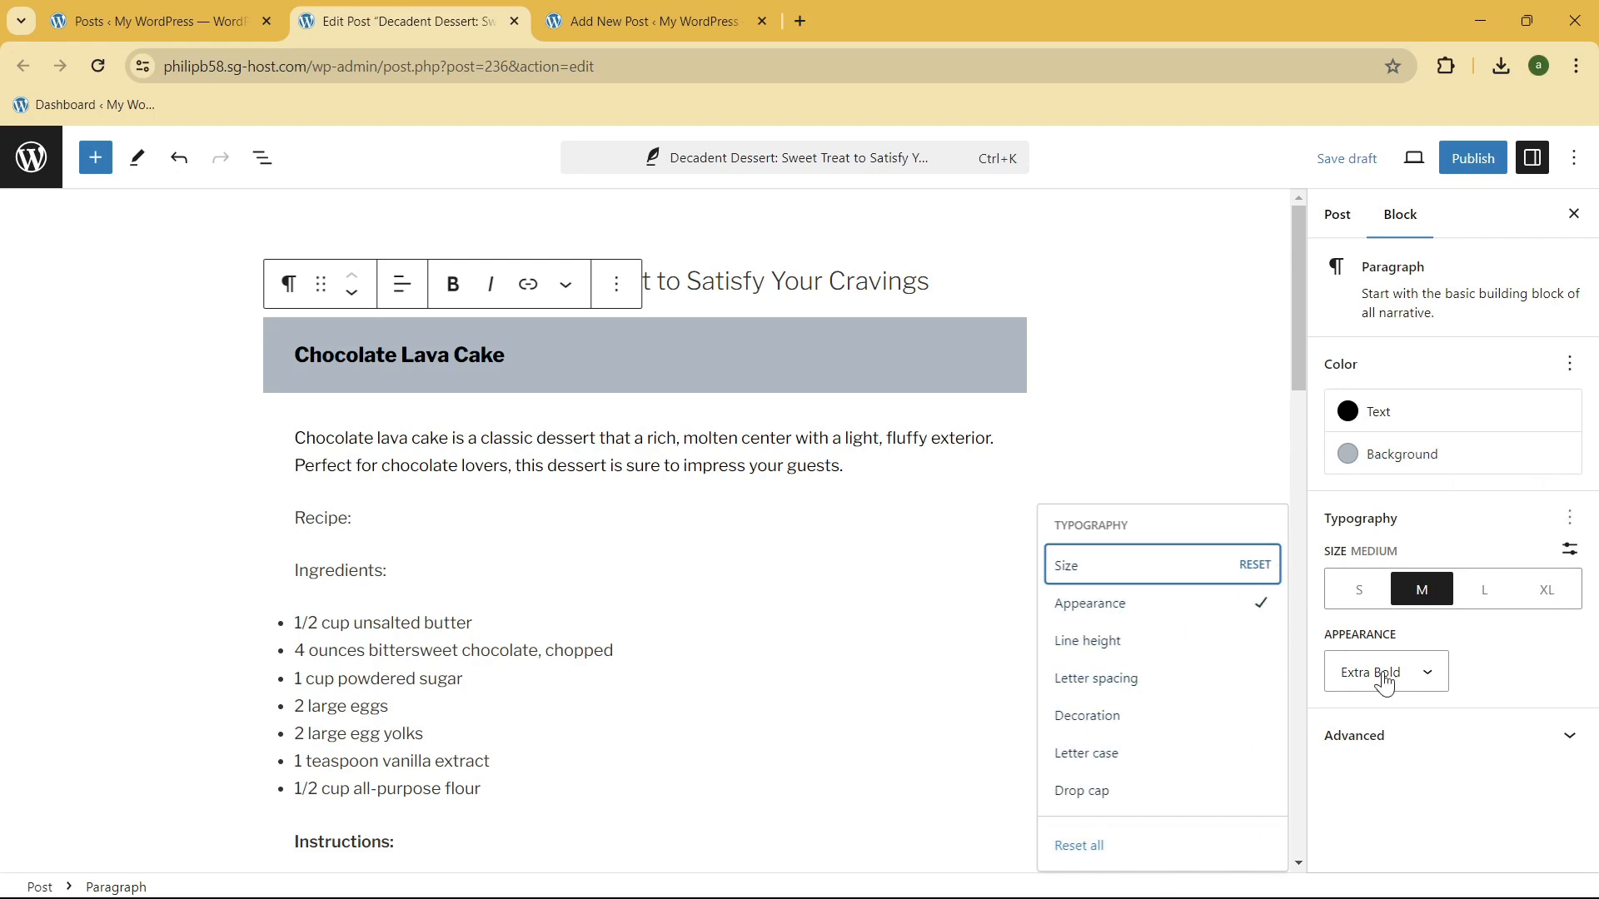
left_click(1576, 519)
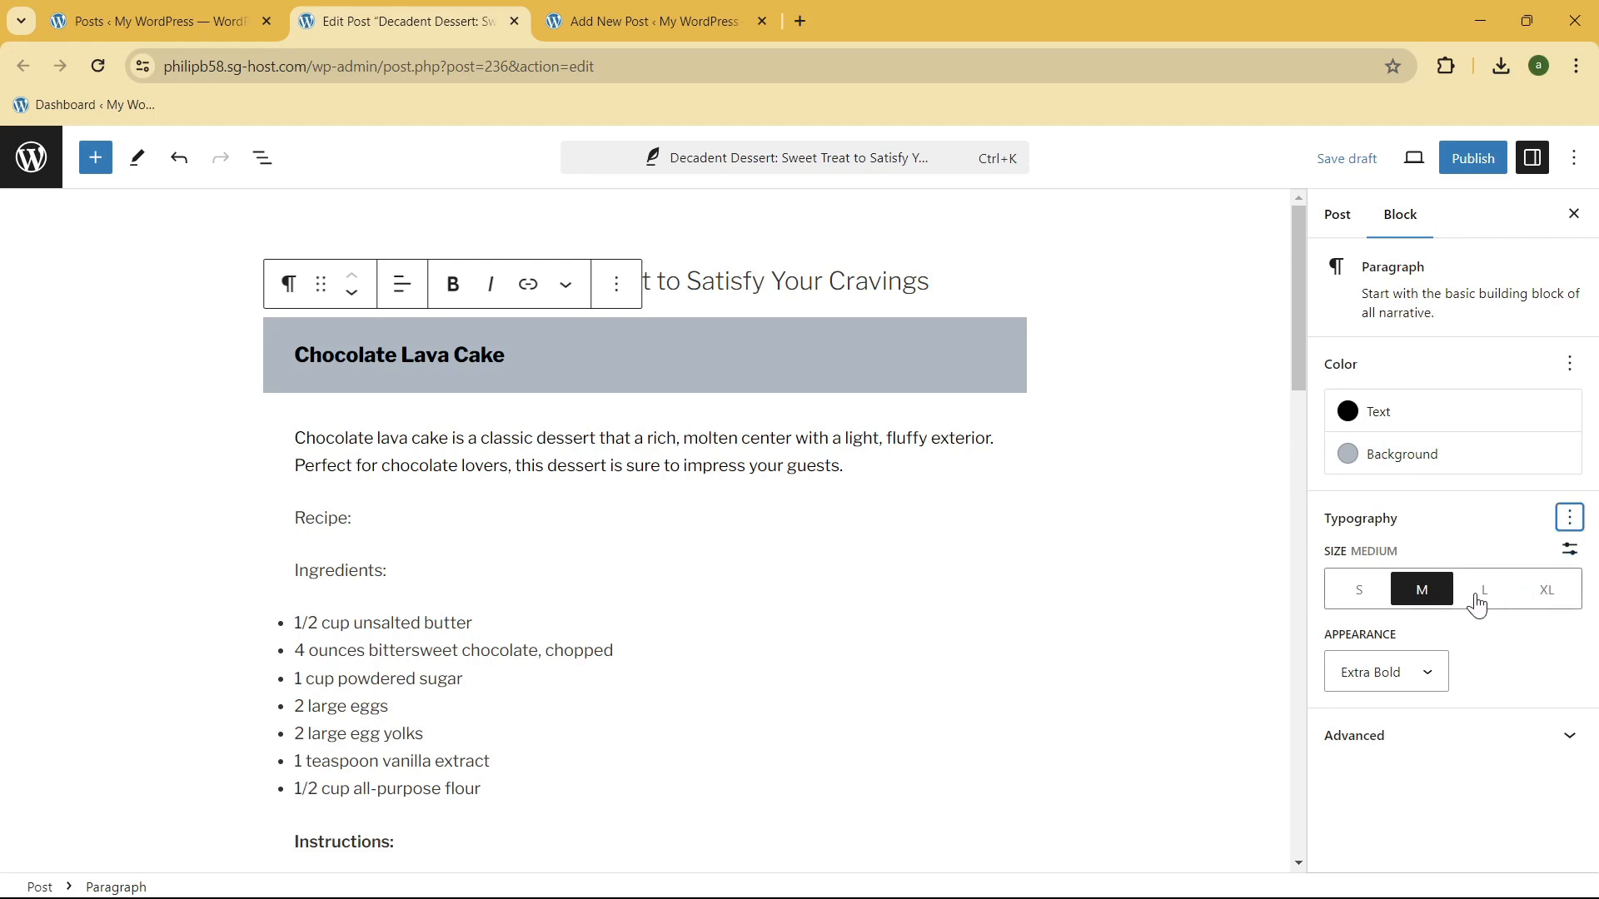
left_click(1362, 599)
left_click(1420, 593)
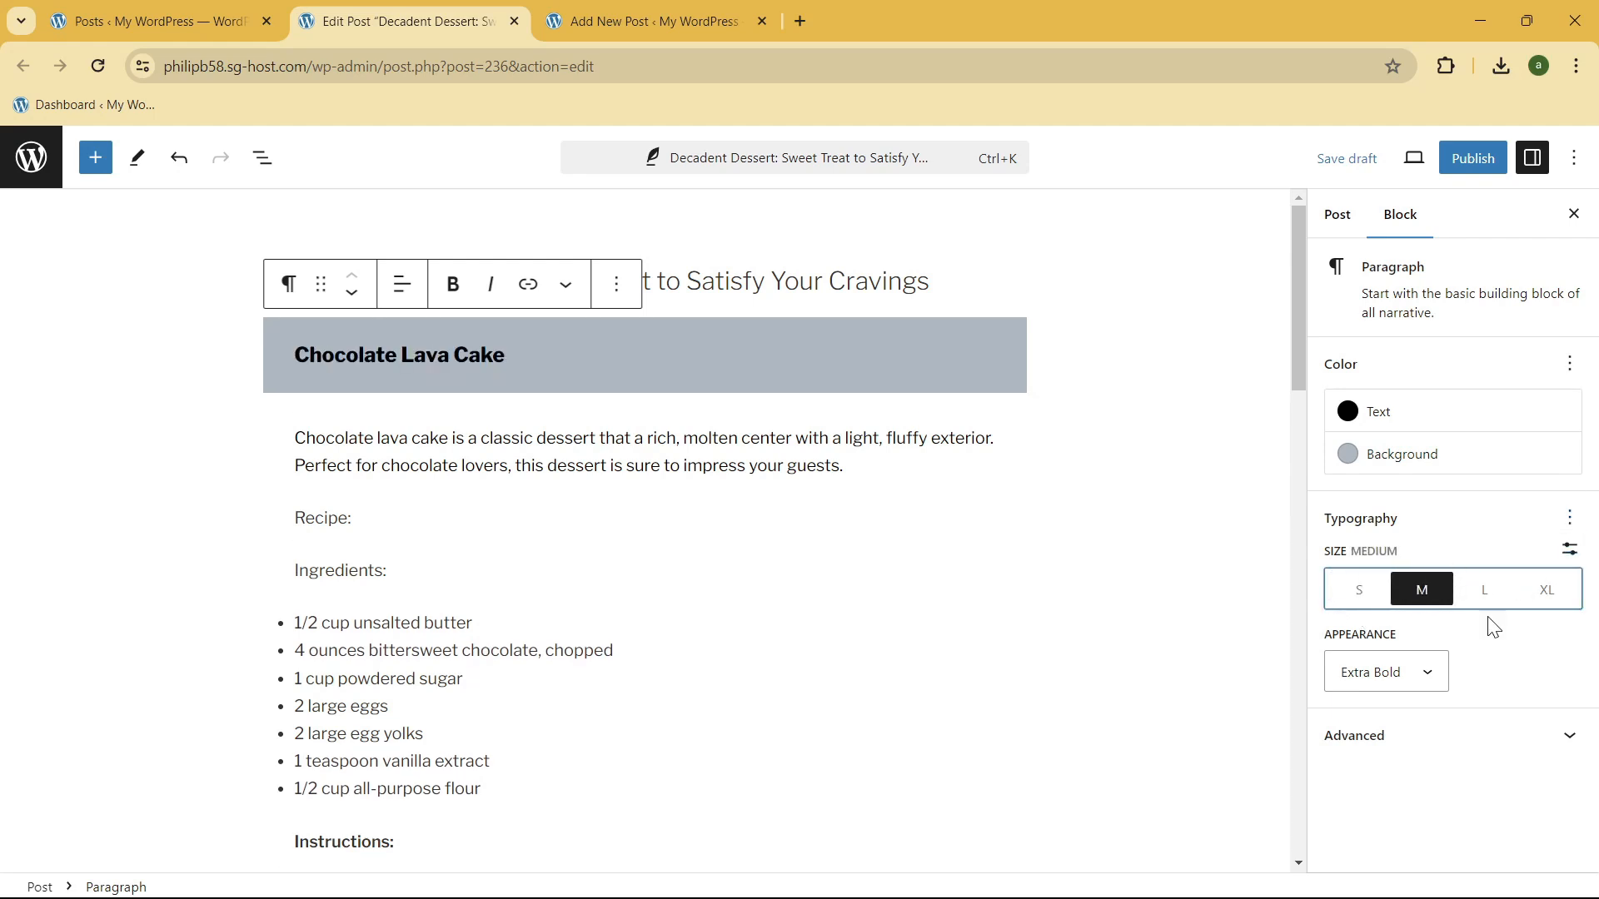
left_click(506, 335)
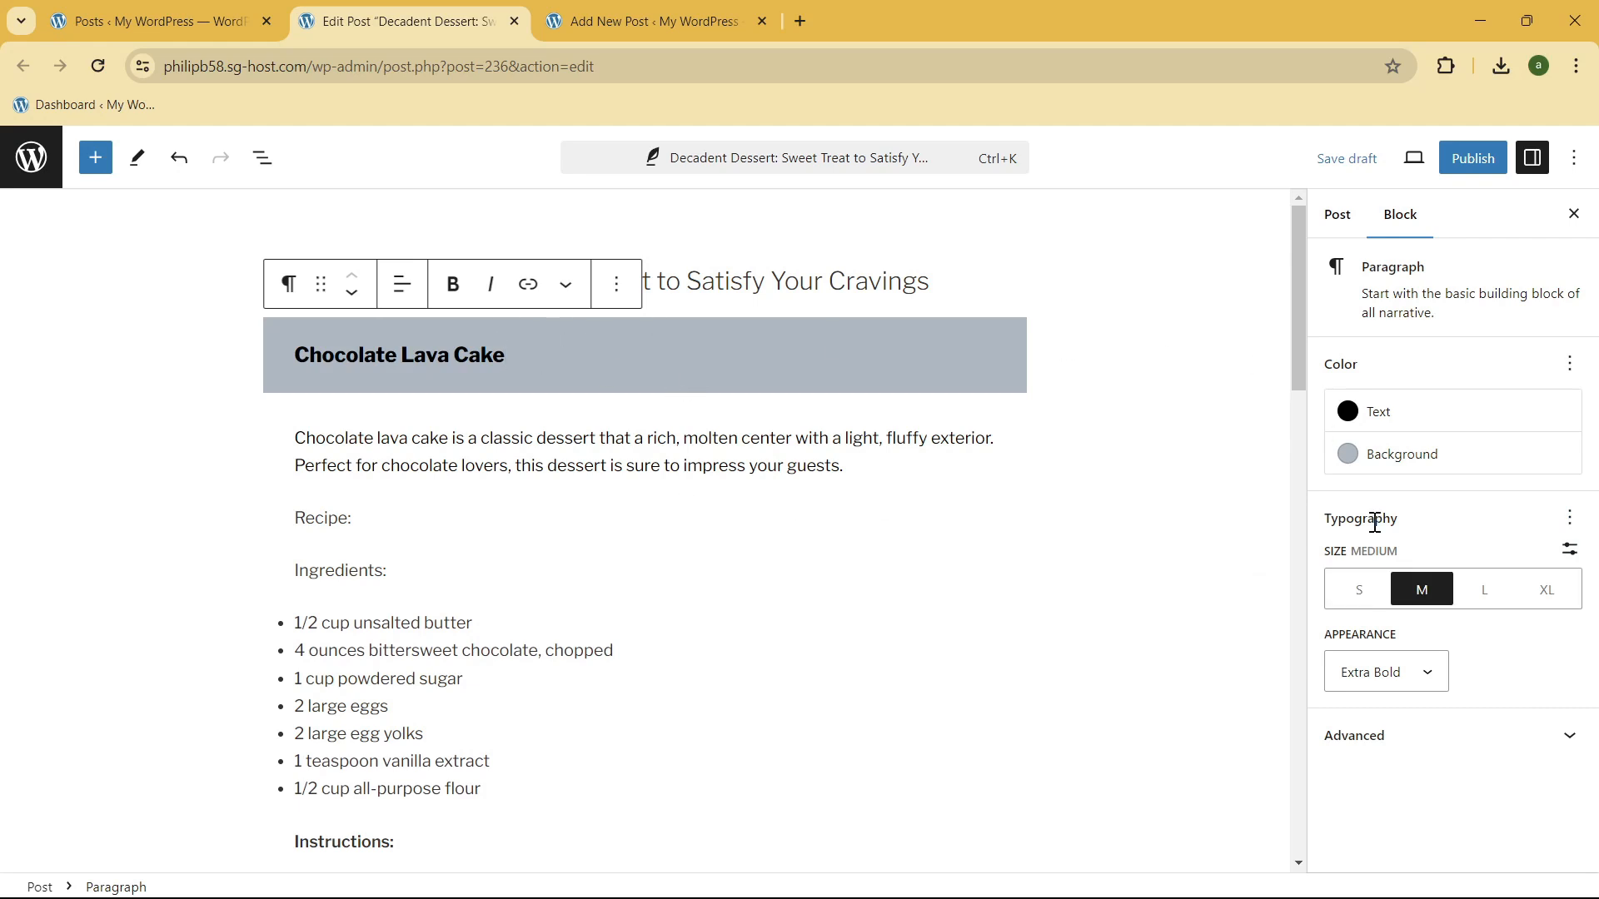
Step: Give the "Chocolate Lava Cake" heading a black background and white text
left_click(1388, 463)
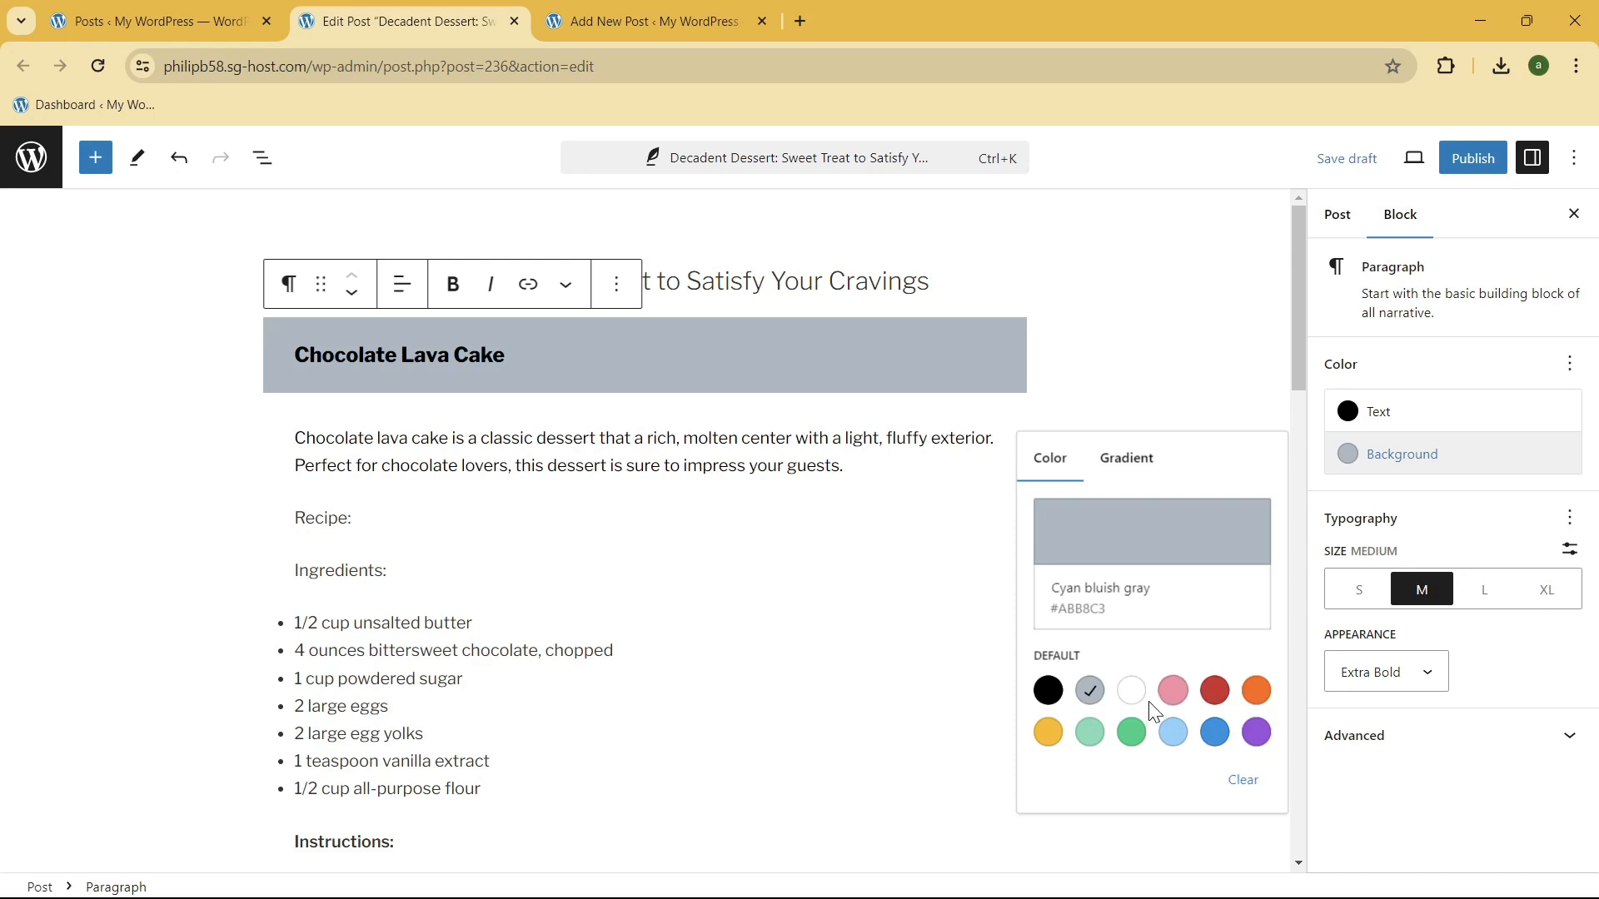
left_click(1167, 733)
left_click(1048, 691)
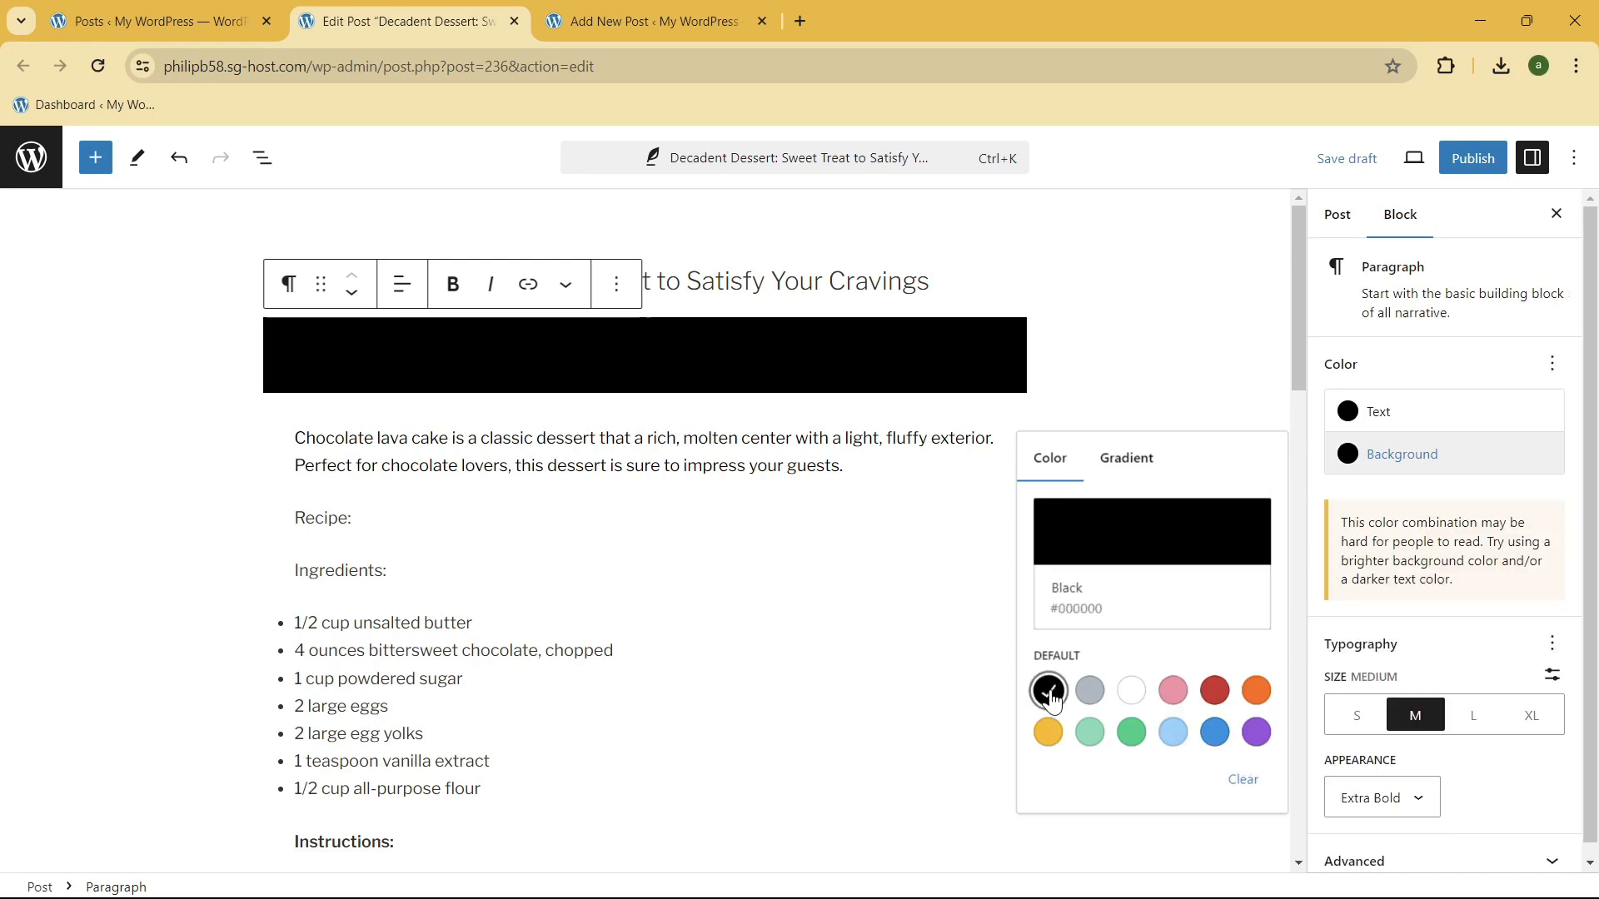
left_click(1089, 691)
left_click(1048, 691)
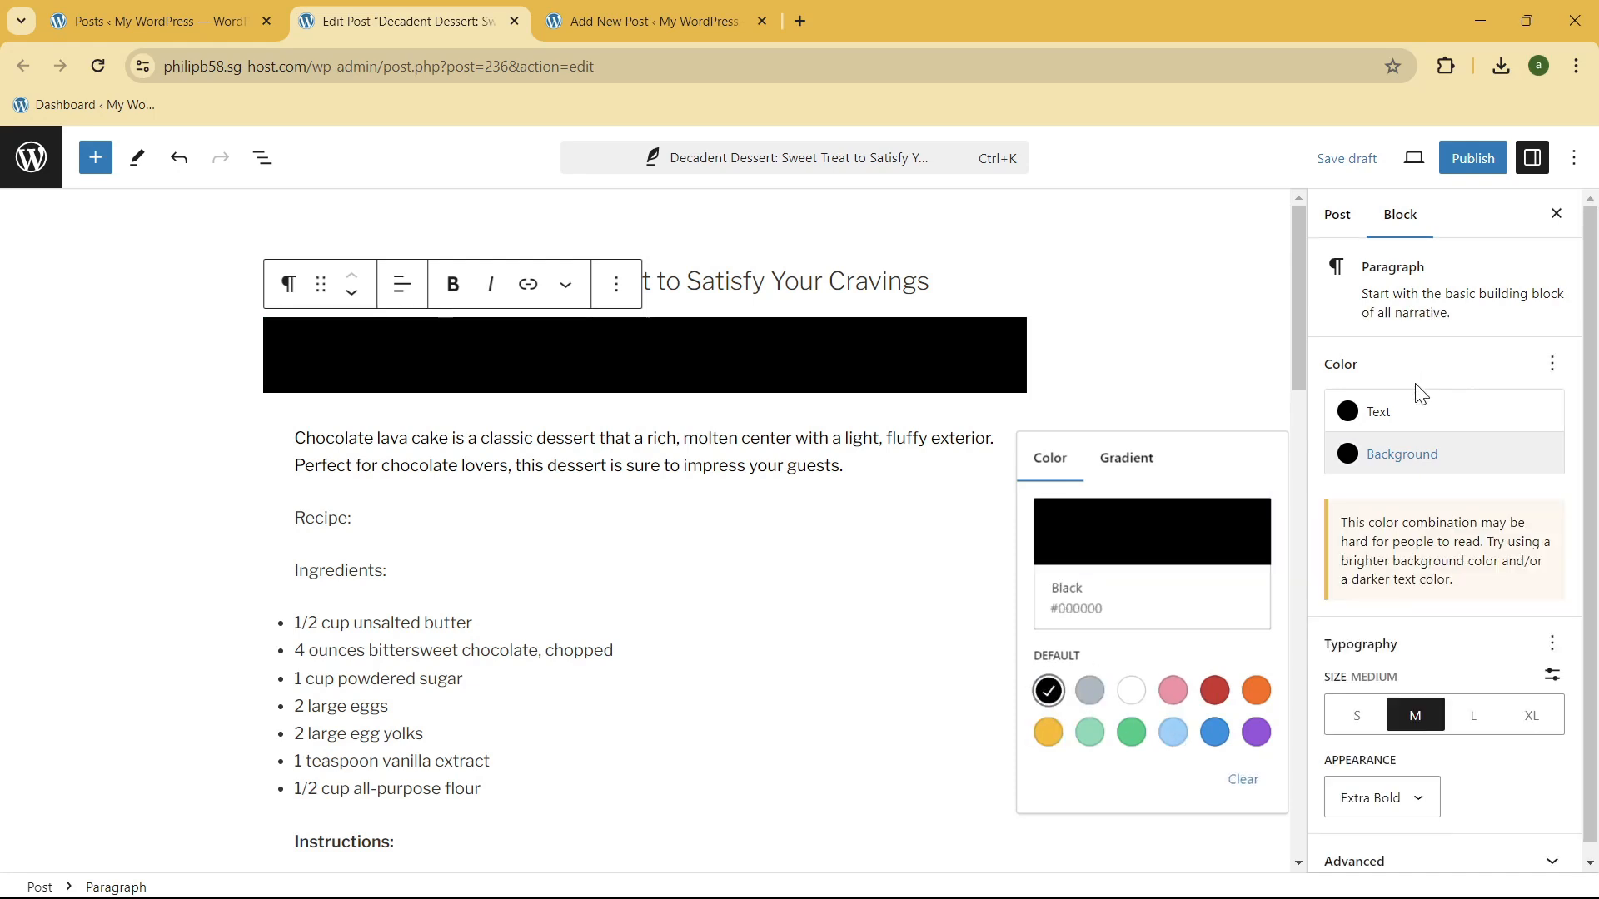
left_click(1399, 411)
left_click(1134, 594)
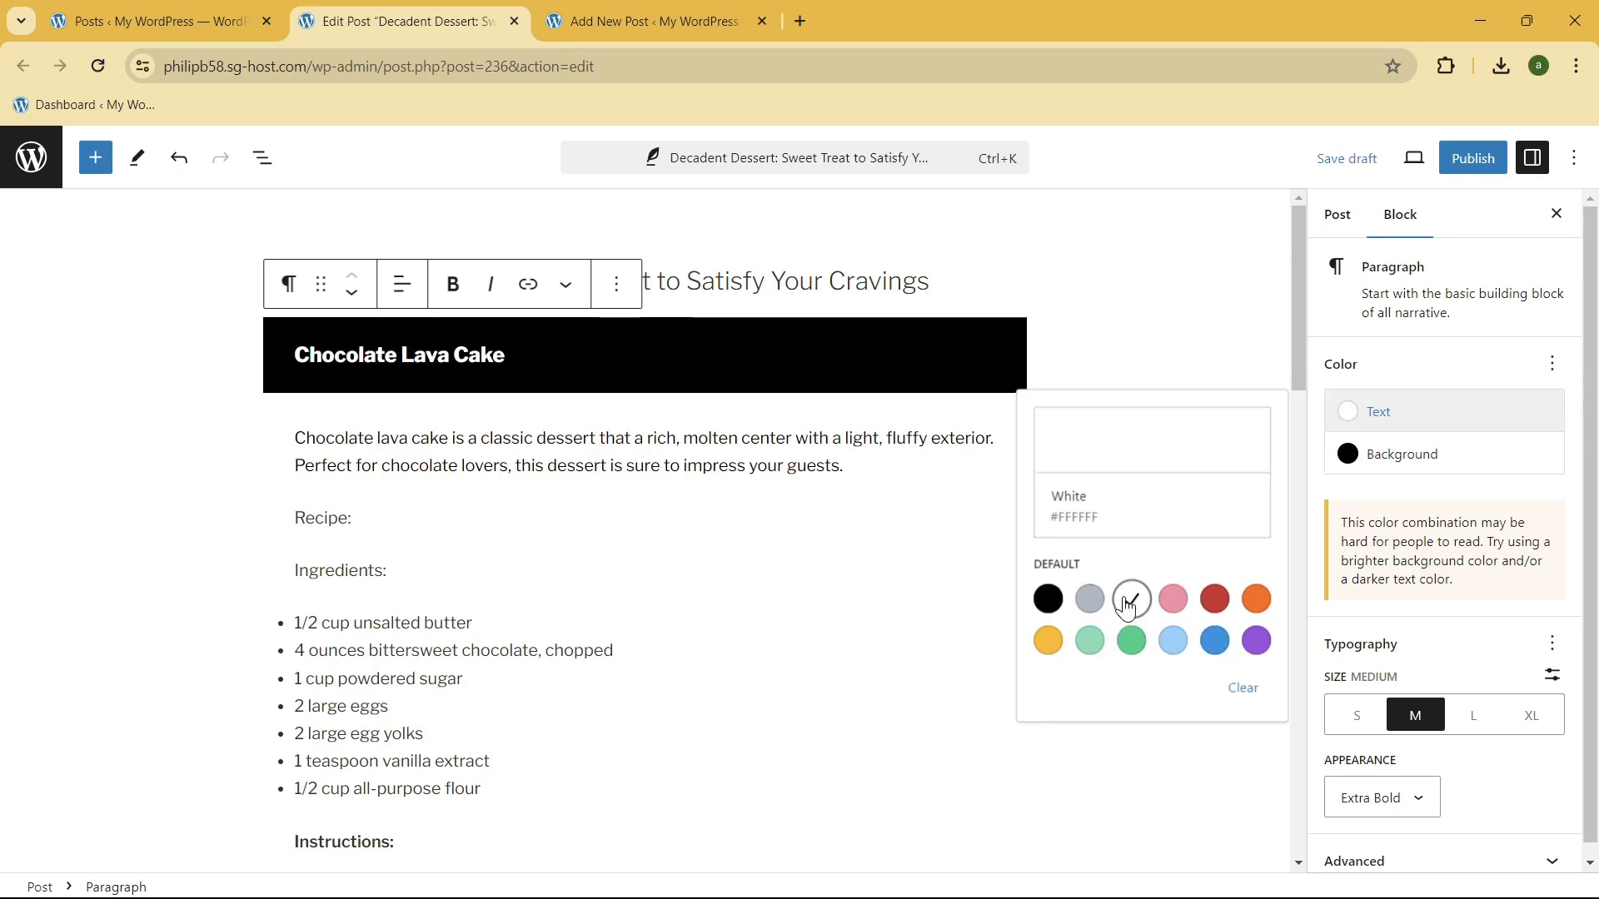
left_click(511, 438)
left_click(802, 362)
Step: Remove the number "2." from the start of the "Classic Tiramisu" heading
scroll(803, 366, "down", 15)
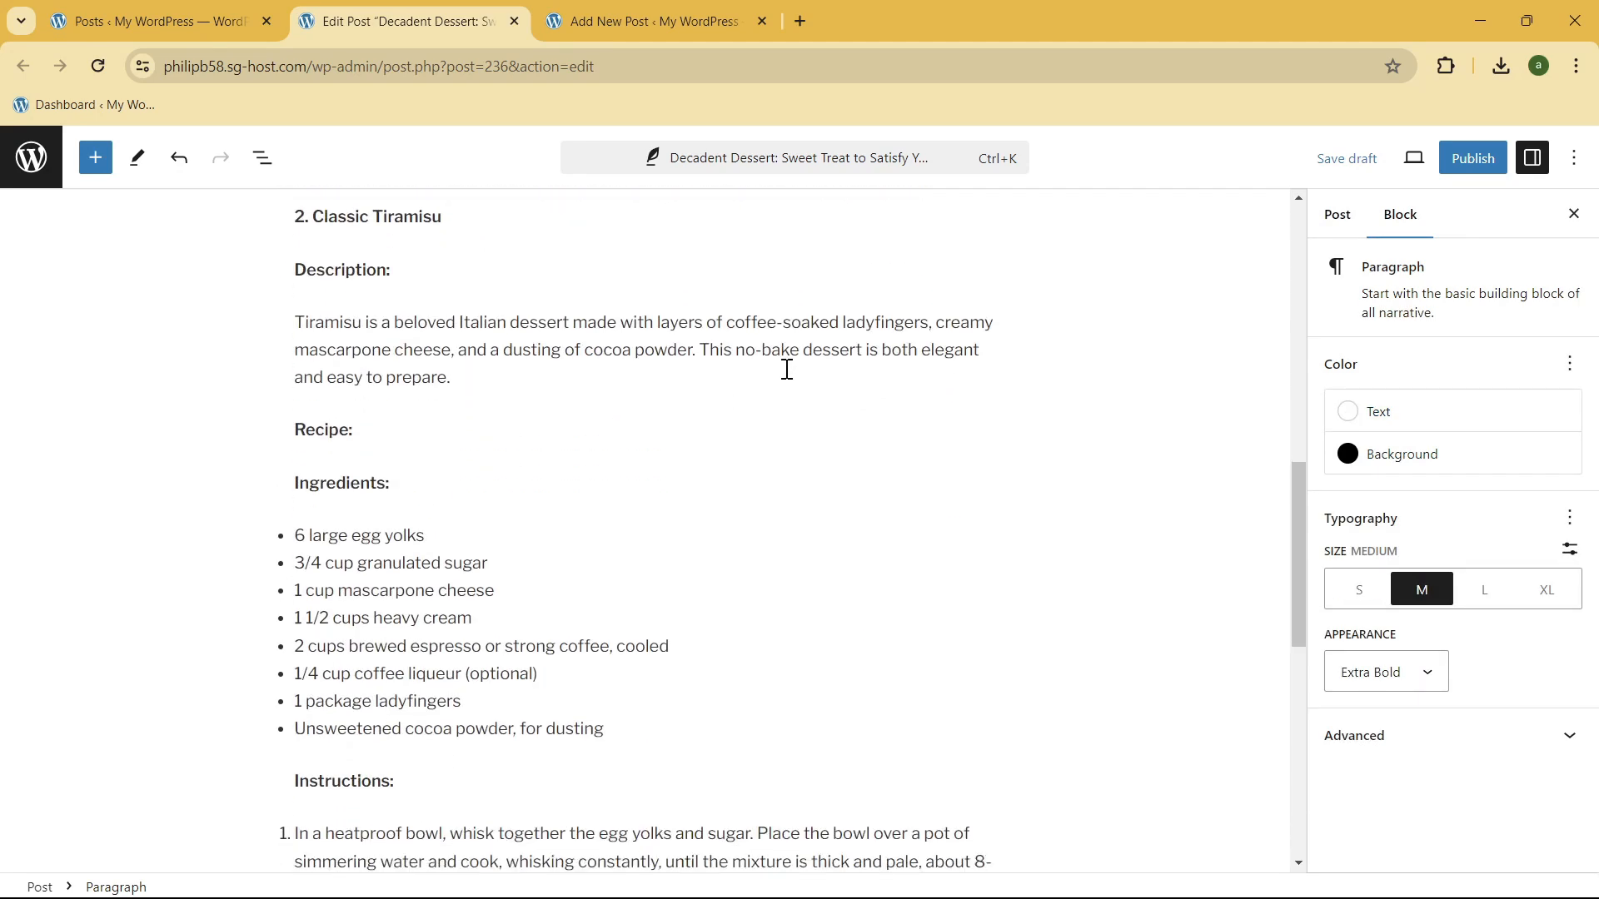
scroll(753, 399, "down", 5)
scroll(741, 395, "up", 10)
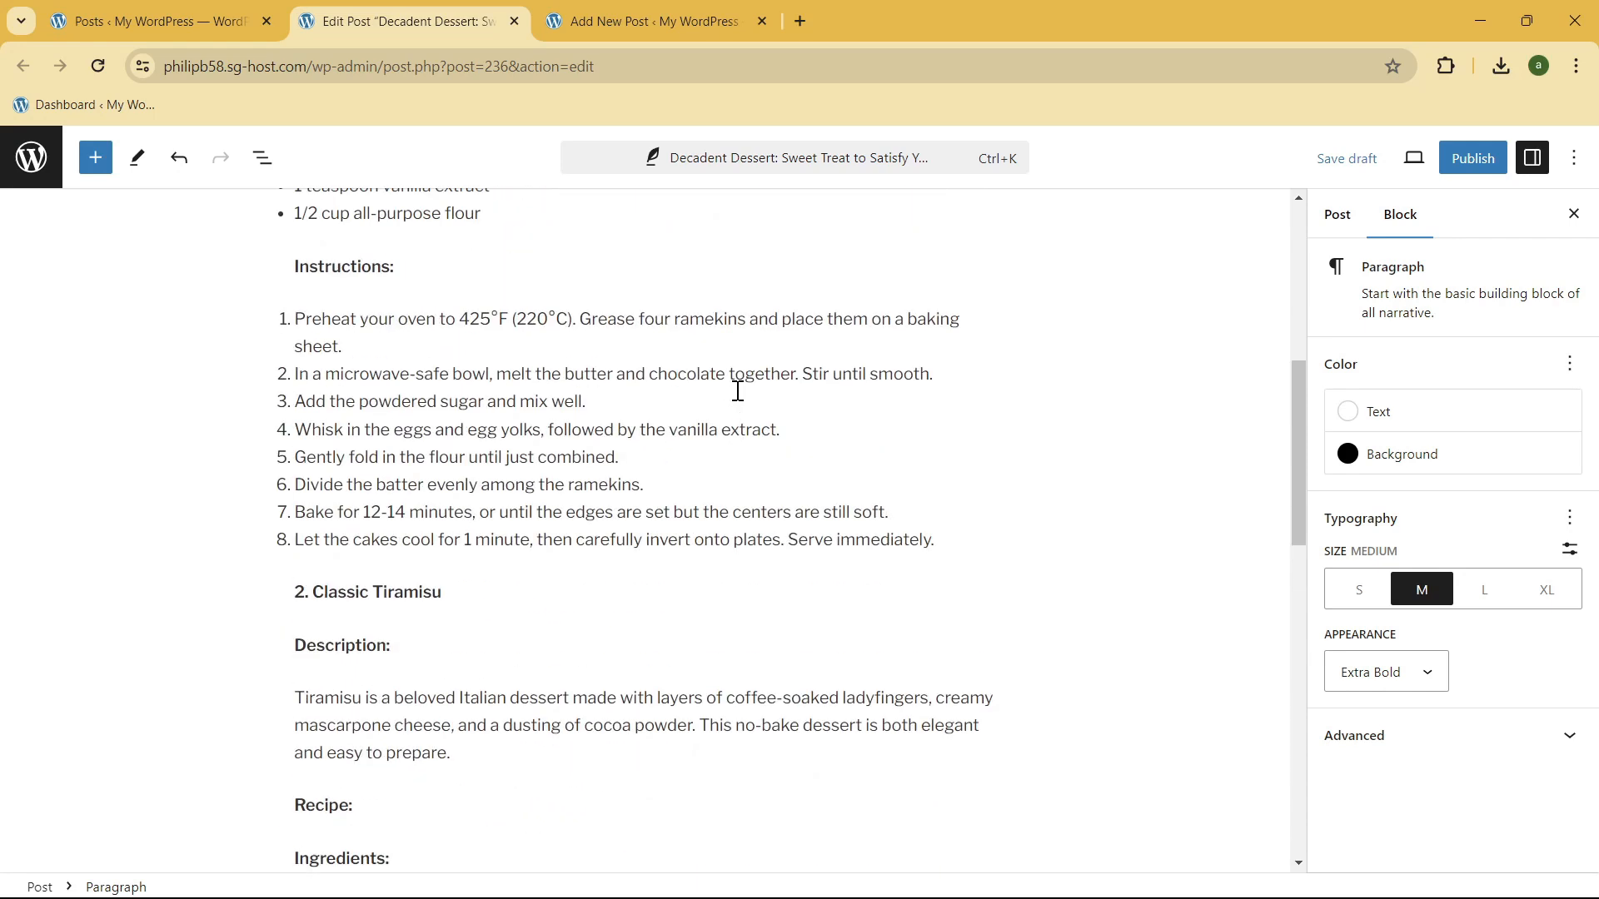
triple_click(322, 592)
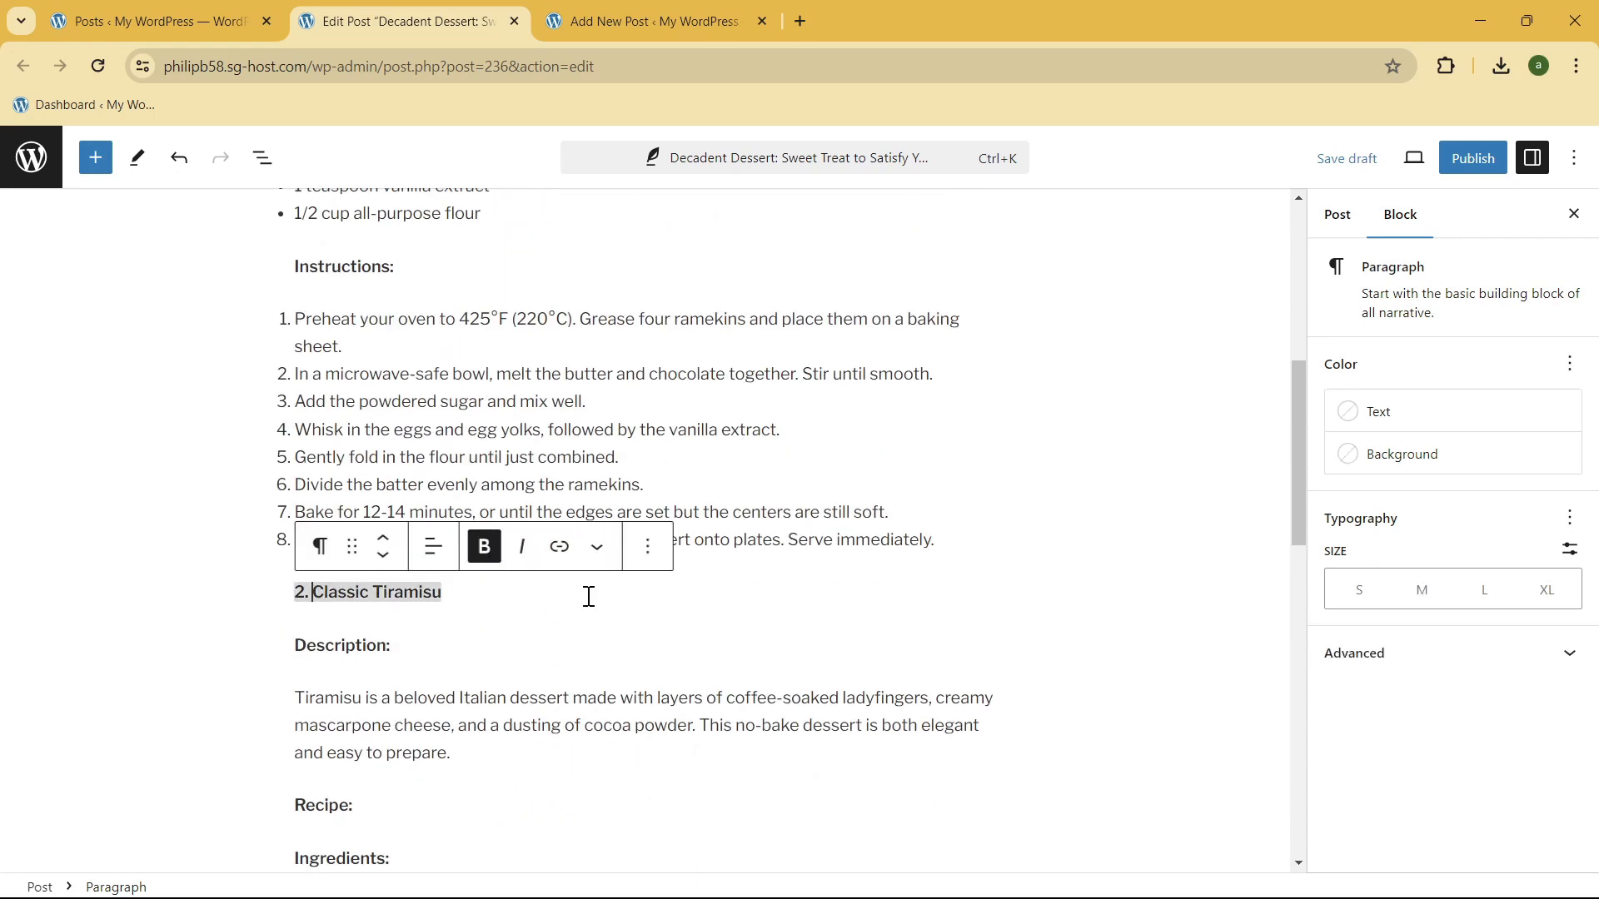
key("BackSpace")
key("BackSpace")
key("BackSpace")
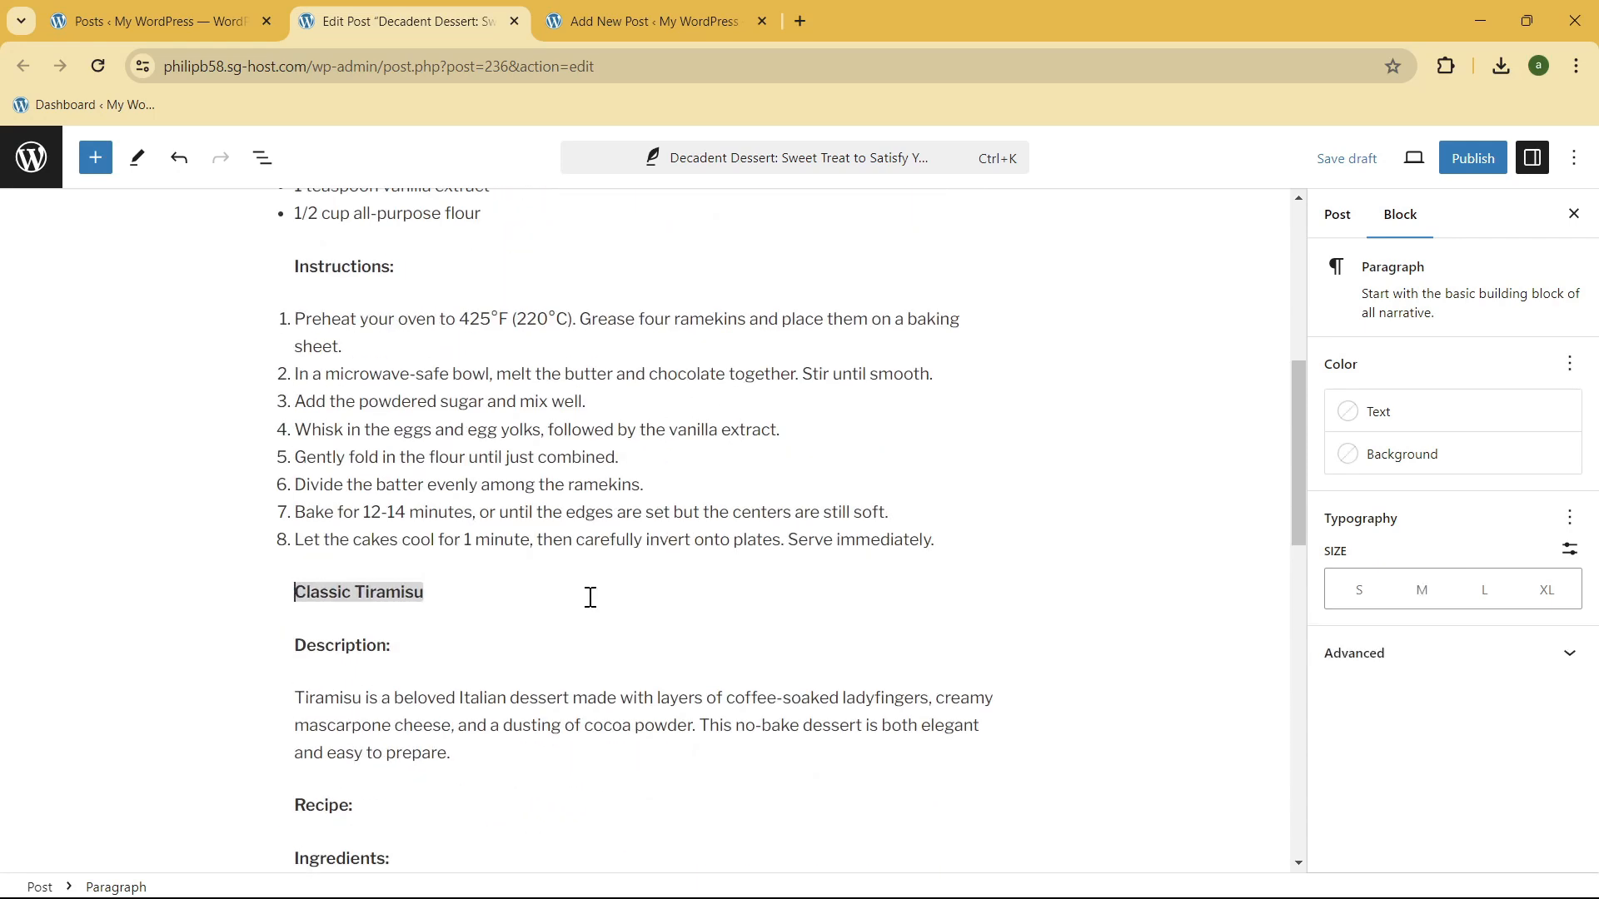
Step: Set the text color of the "Classic Tiramisu" heading to white
scroll(583, 633, "up", 3)
scroll(475, 517, "down", 5)
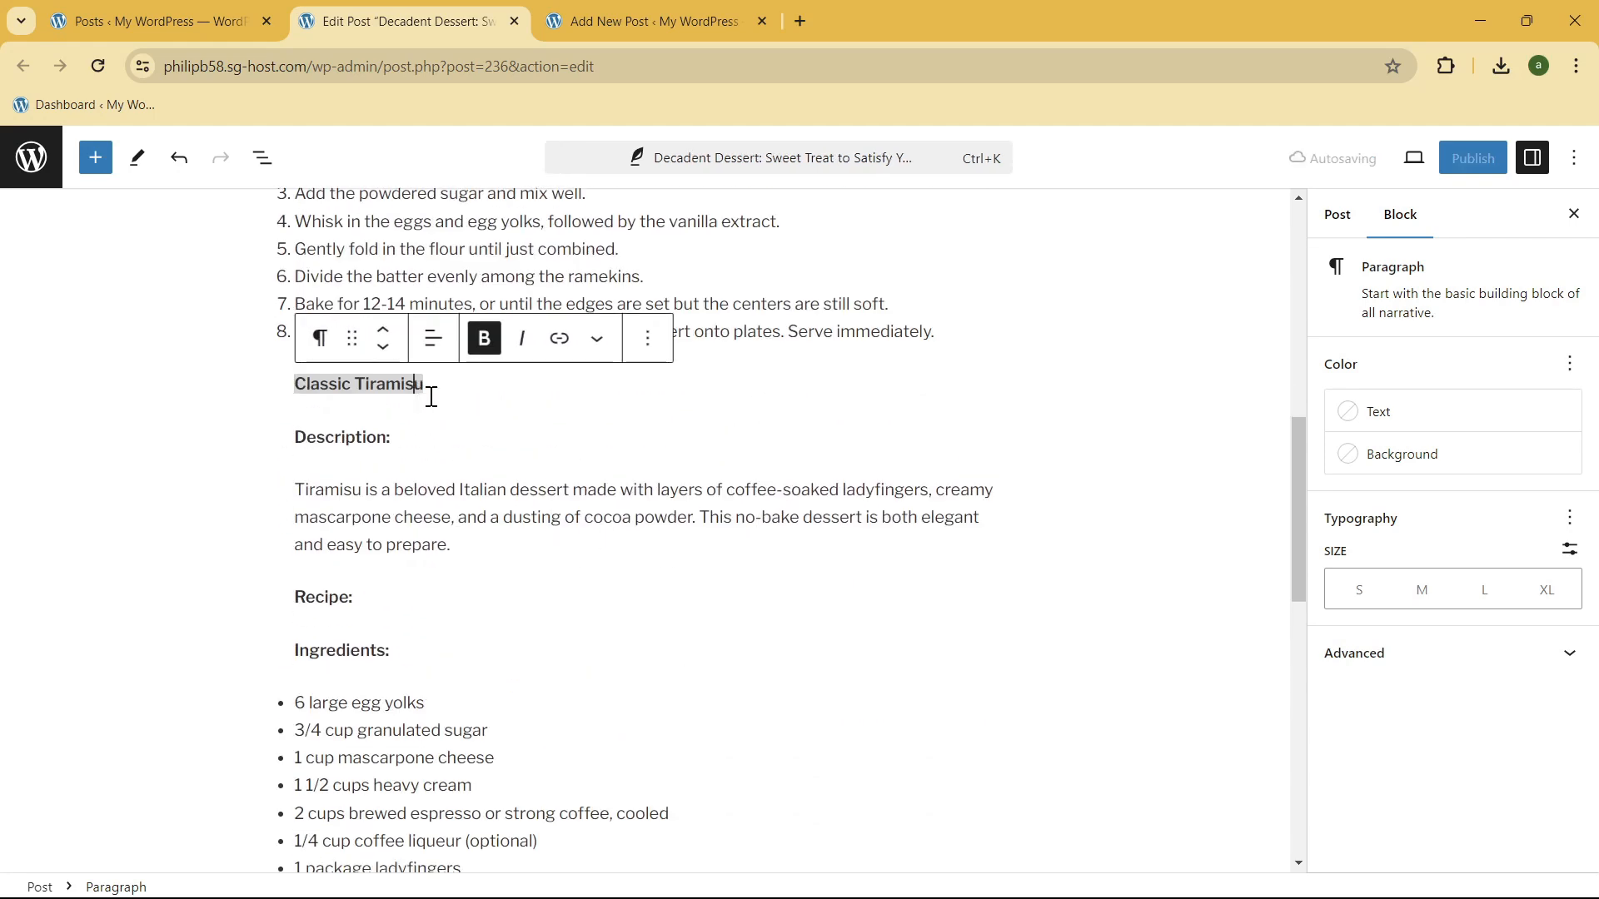
left_click_drag(428, 388, 229, 403)
left_click(309, 395)
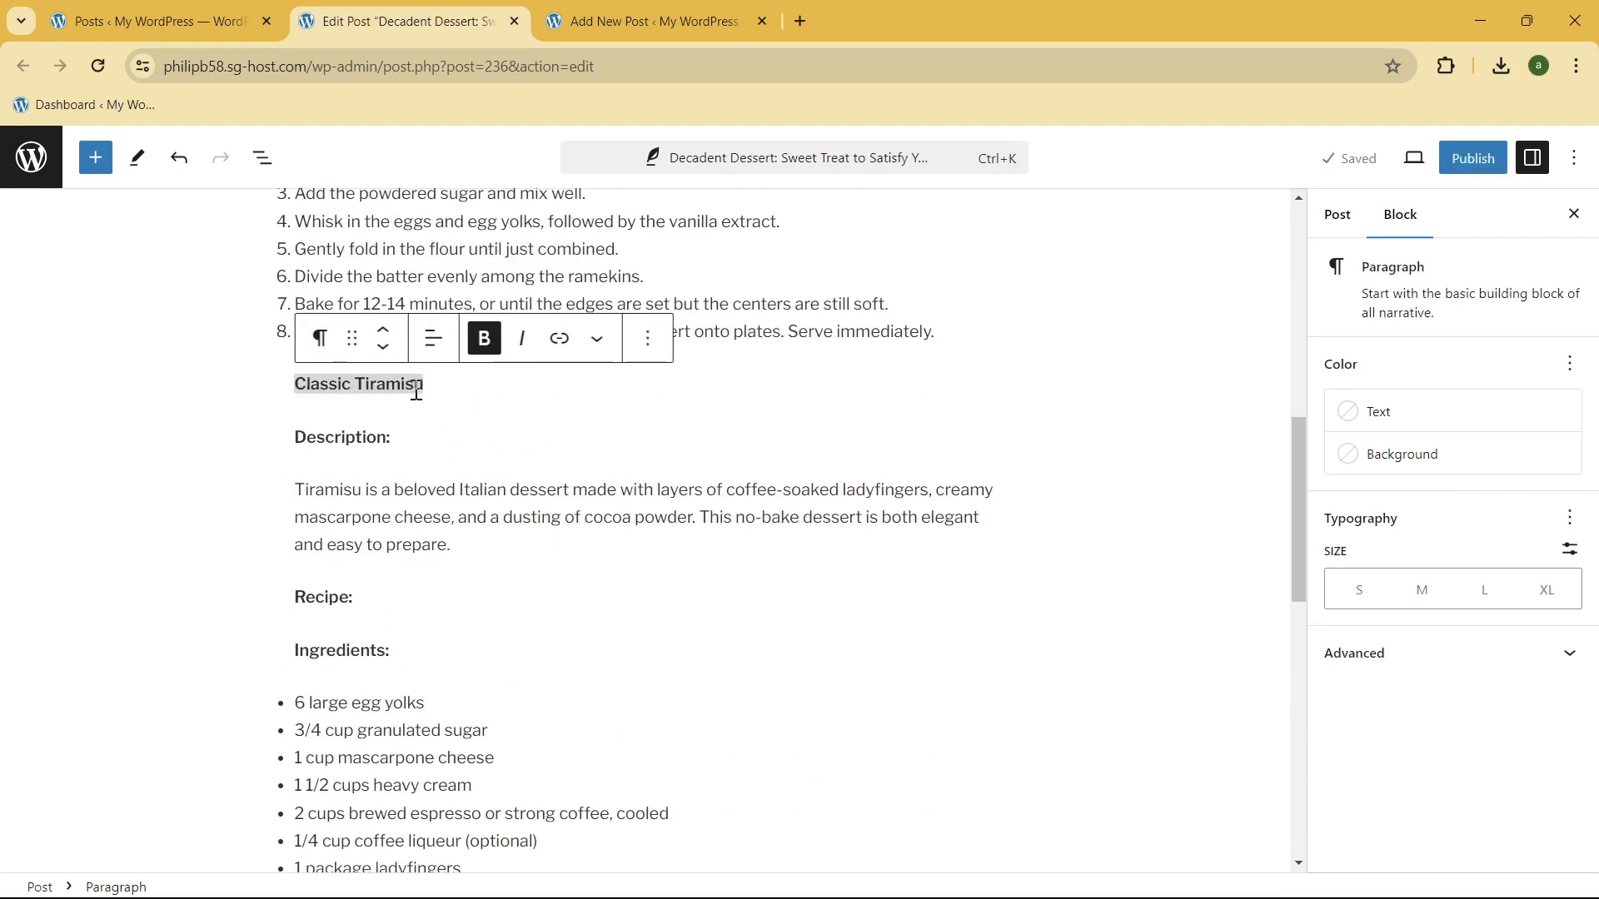
left_click_drag(416, 391, 294, 391)
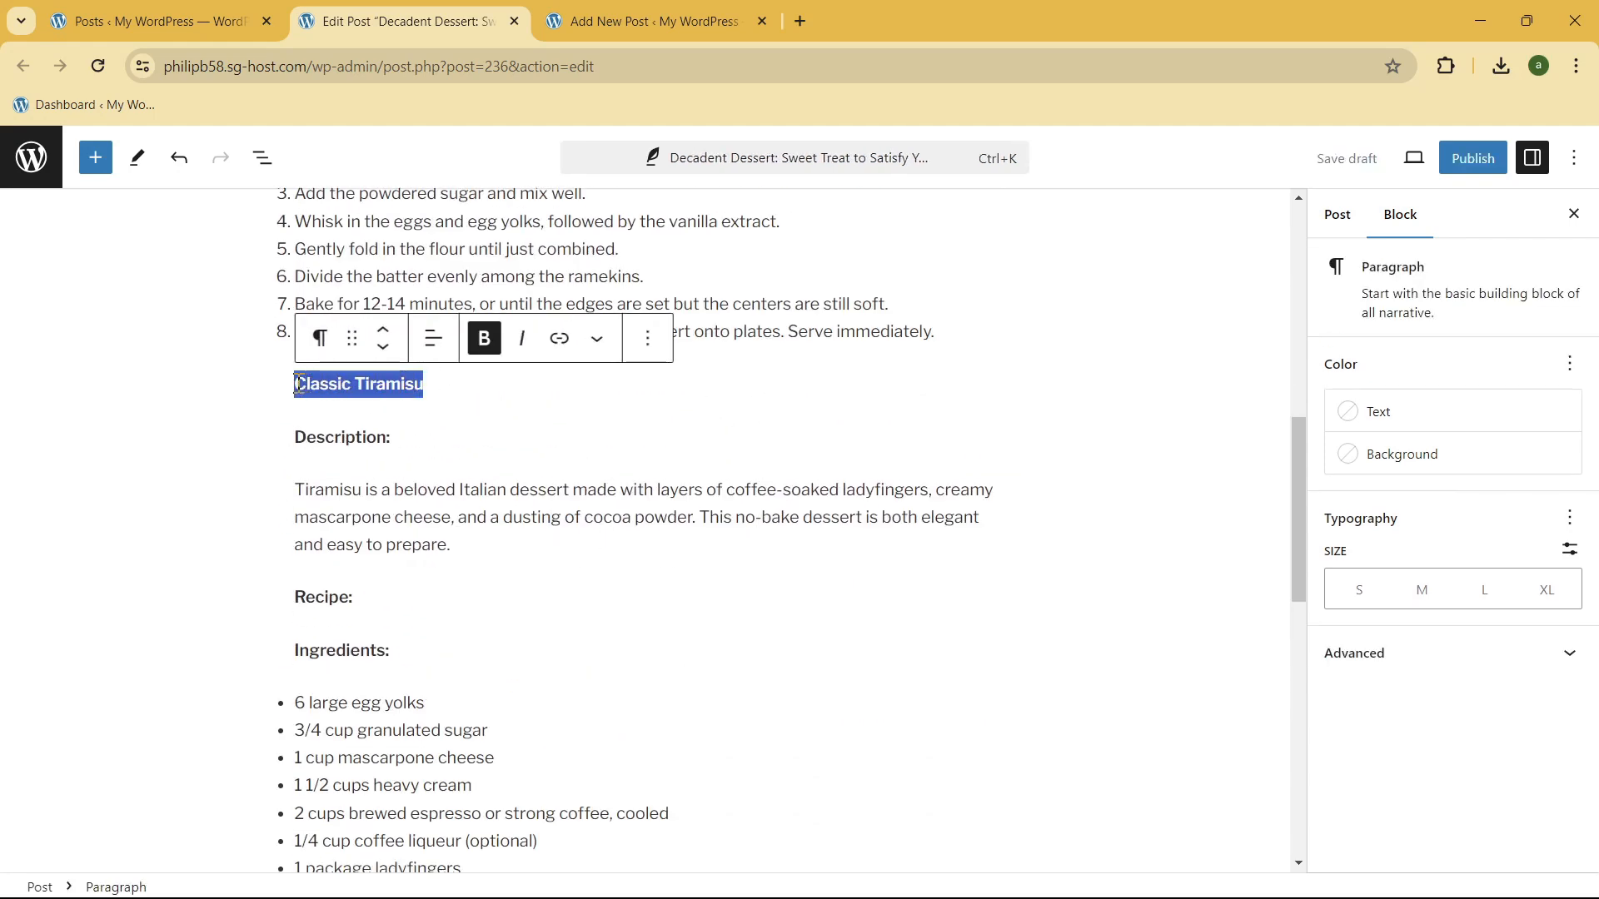
left_click(1351, 416)
left_click(1132, 599)
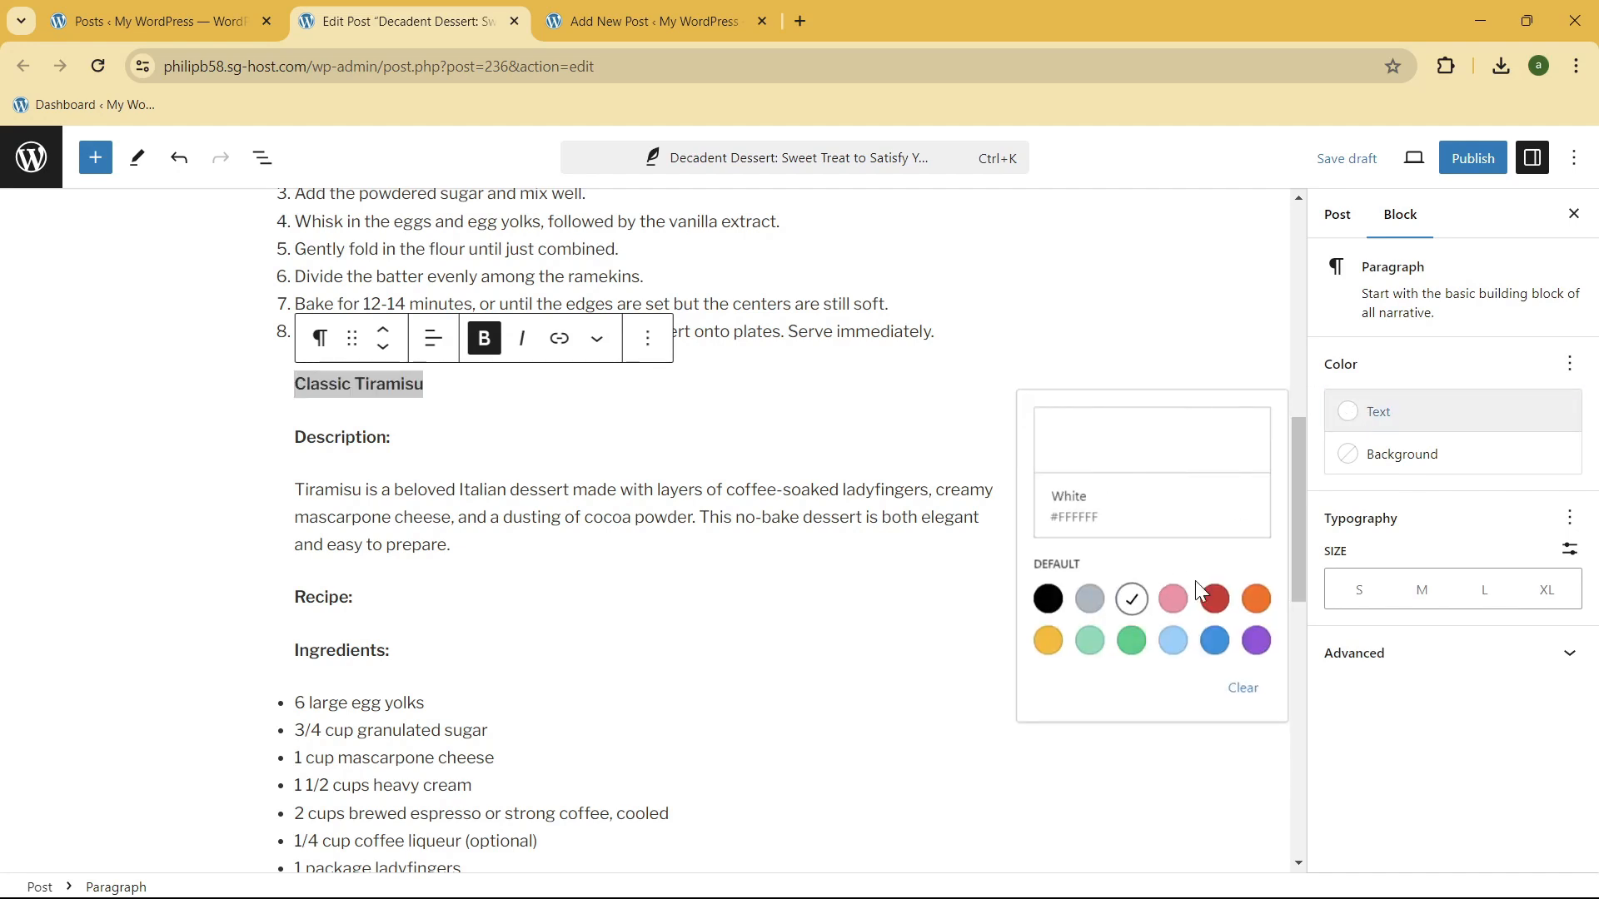
Step: Give the "Classic Tiramisu" heading a black background and the medium text size
left_click(1399, 455)
left_click(1036, 698)
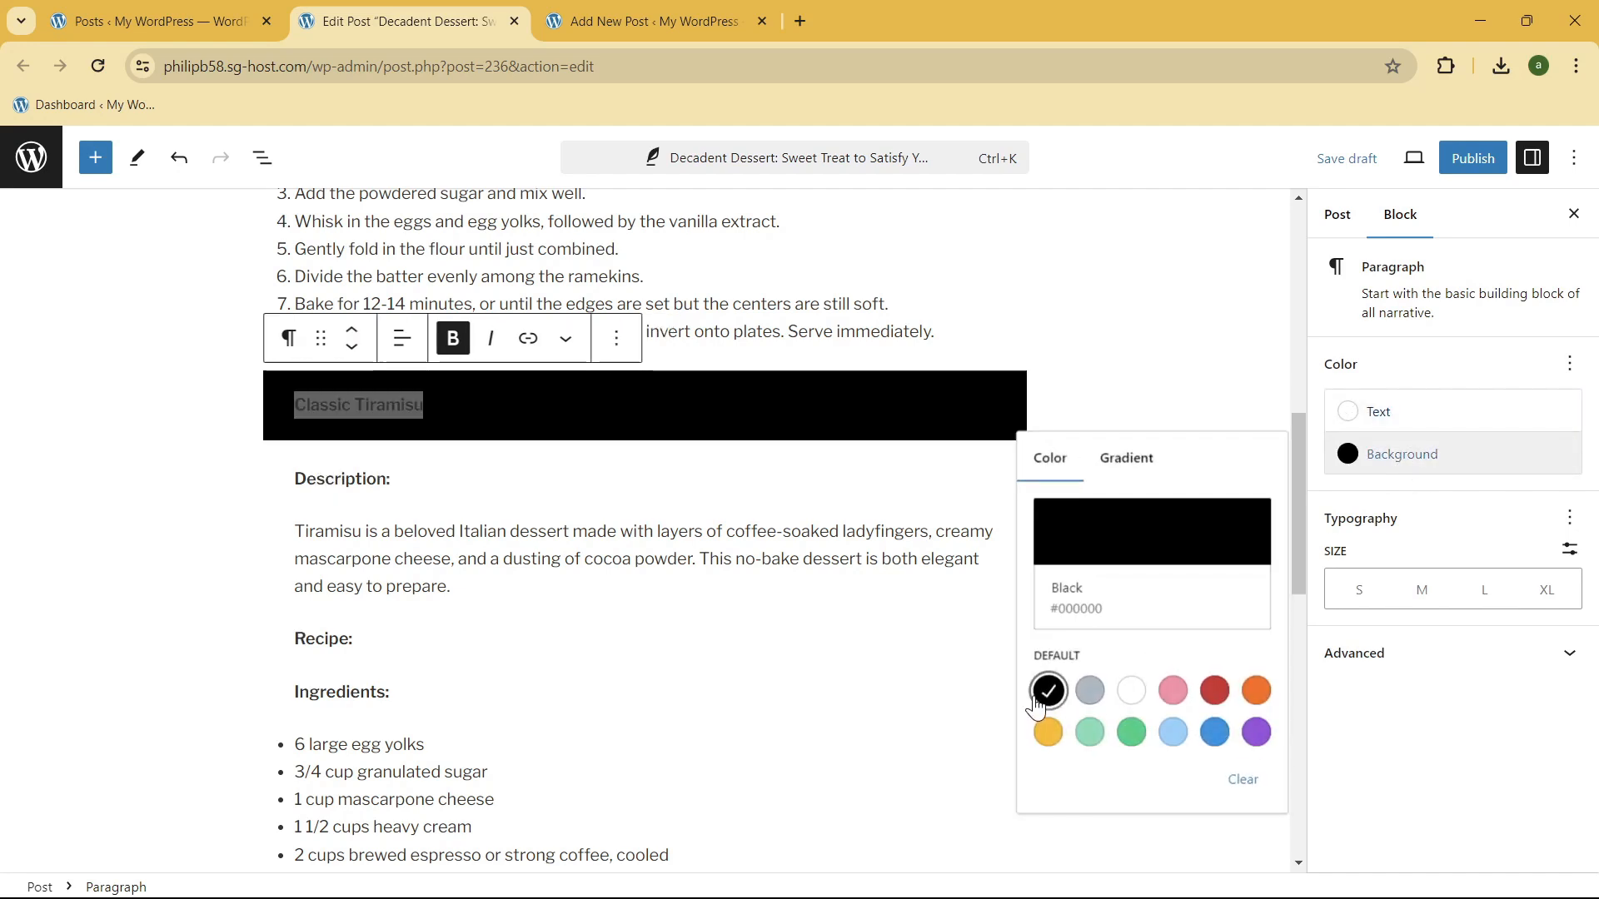
left_click(1418, 590)
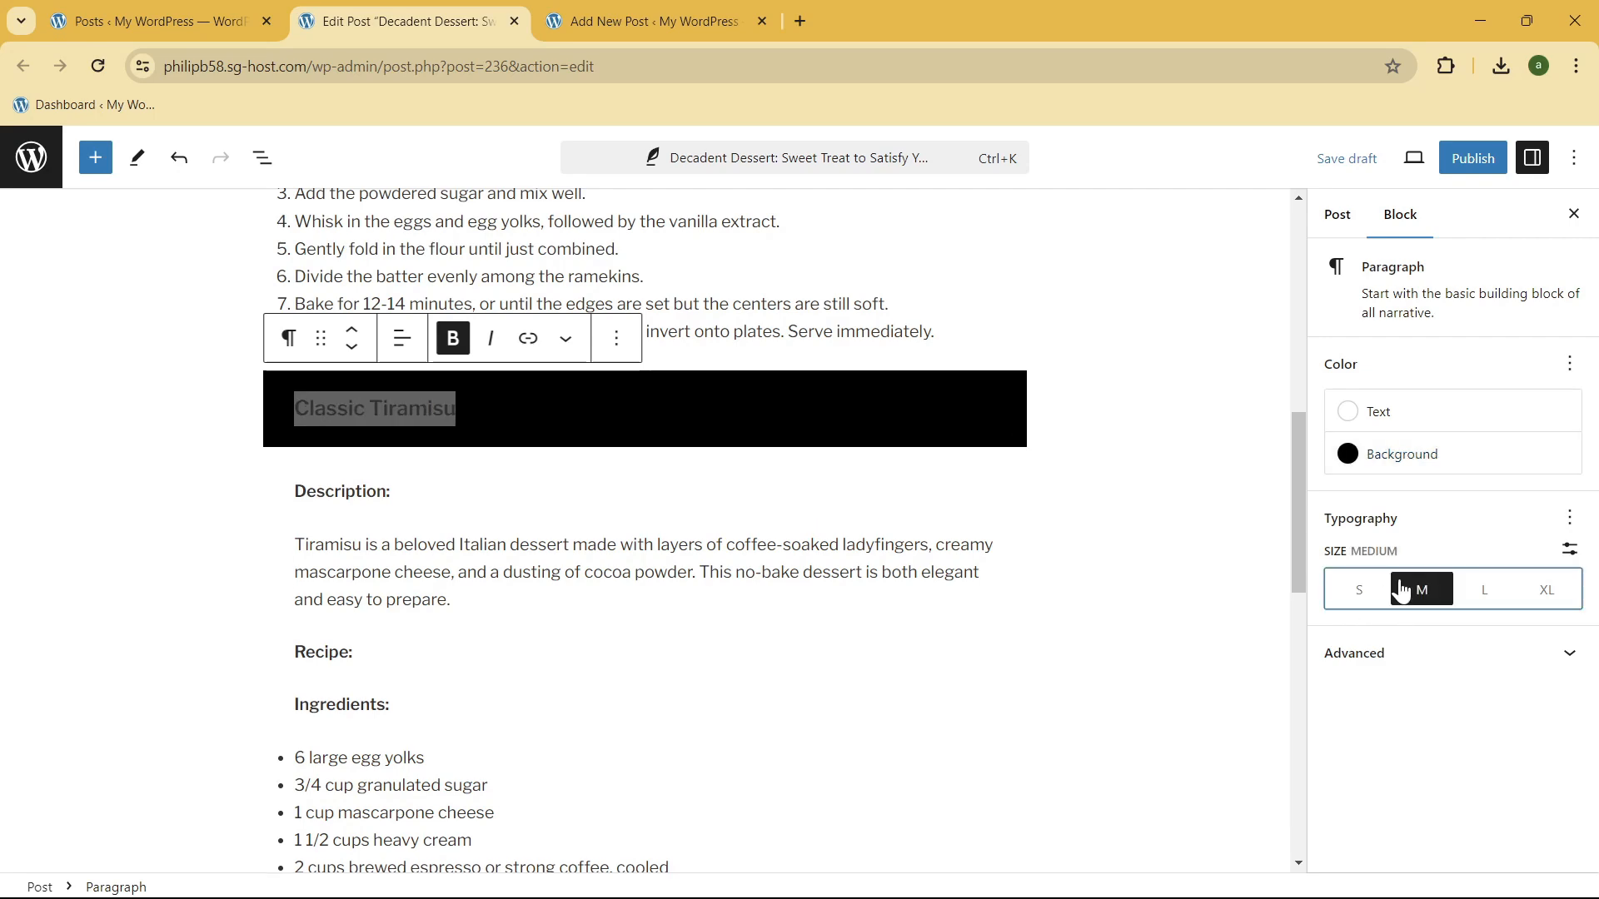
left_click(467, 426)
Step: Add the appearance option to the "Classic Tiramisu" heading's typography and set it to Extra Bold
scroll(749, 500, "up", 6)
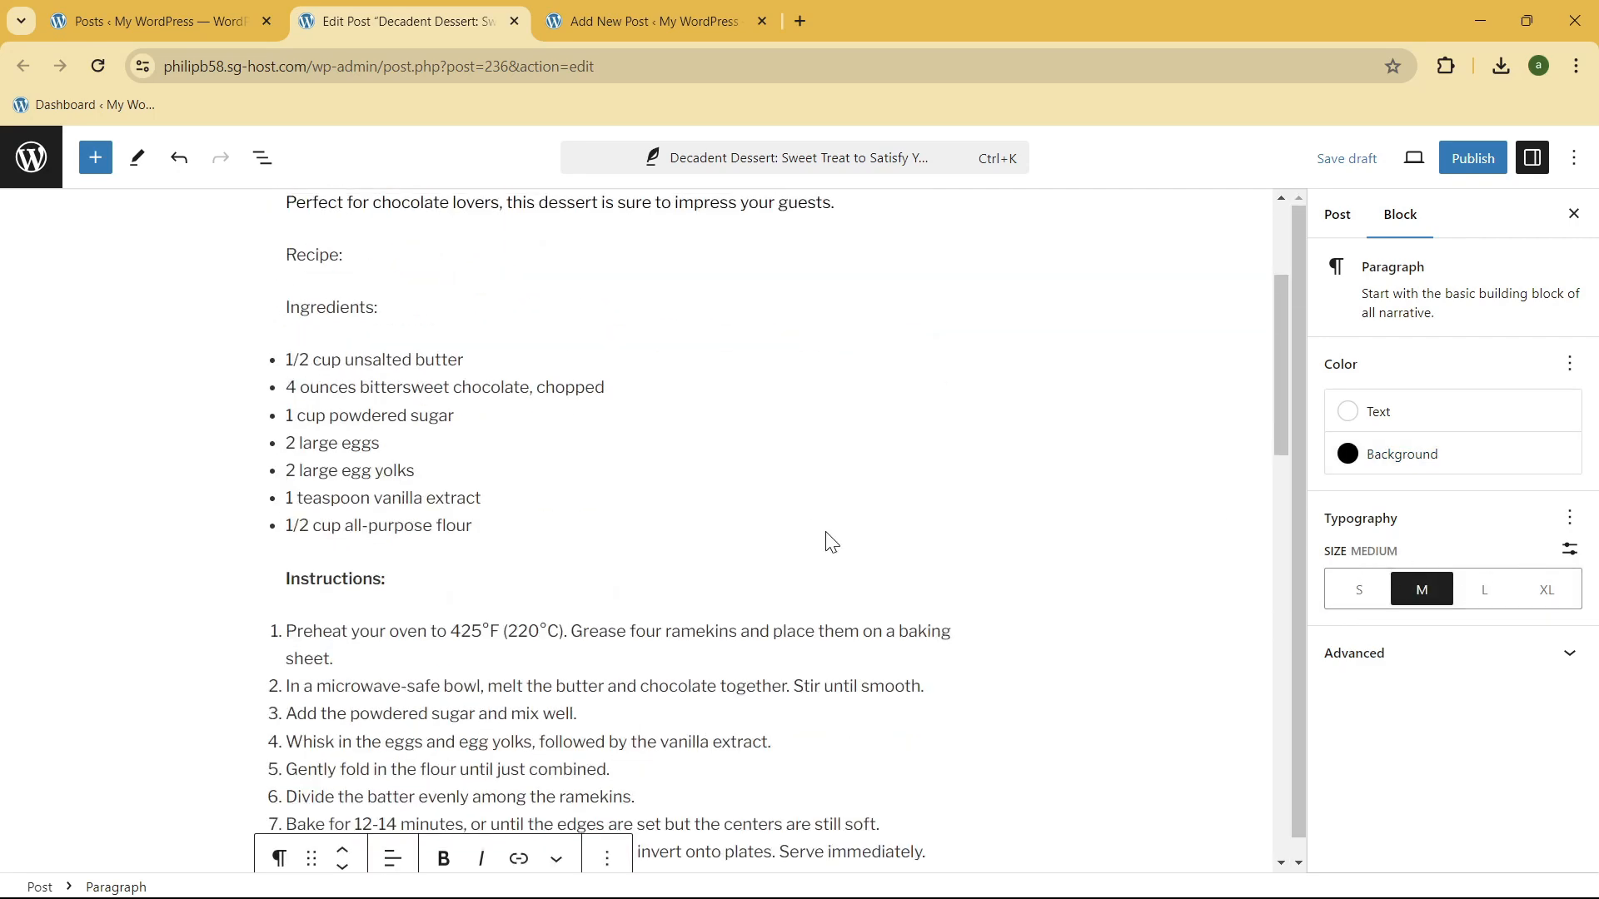
scroll(832, 542, "down", 5)
left_click(1568, 518)
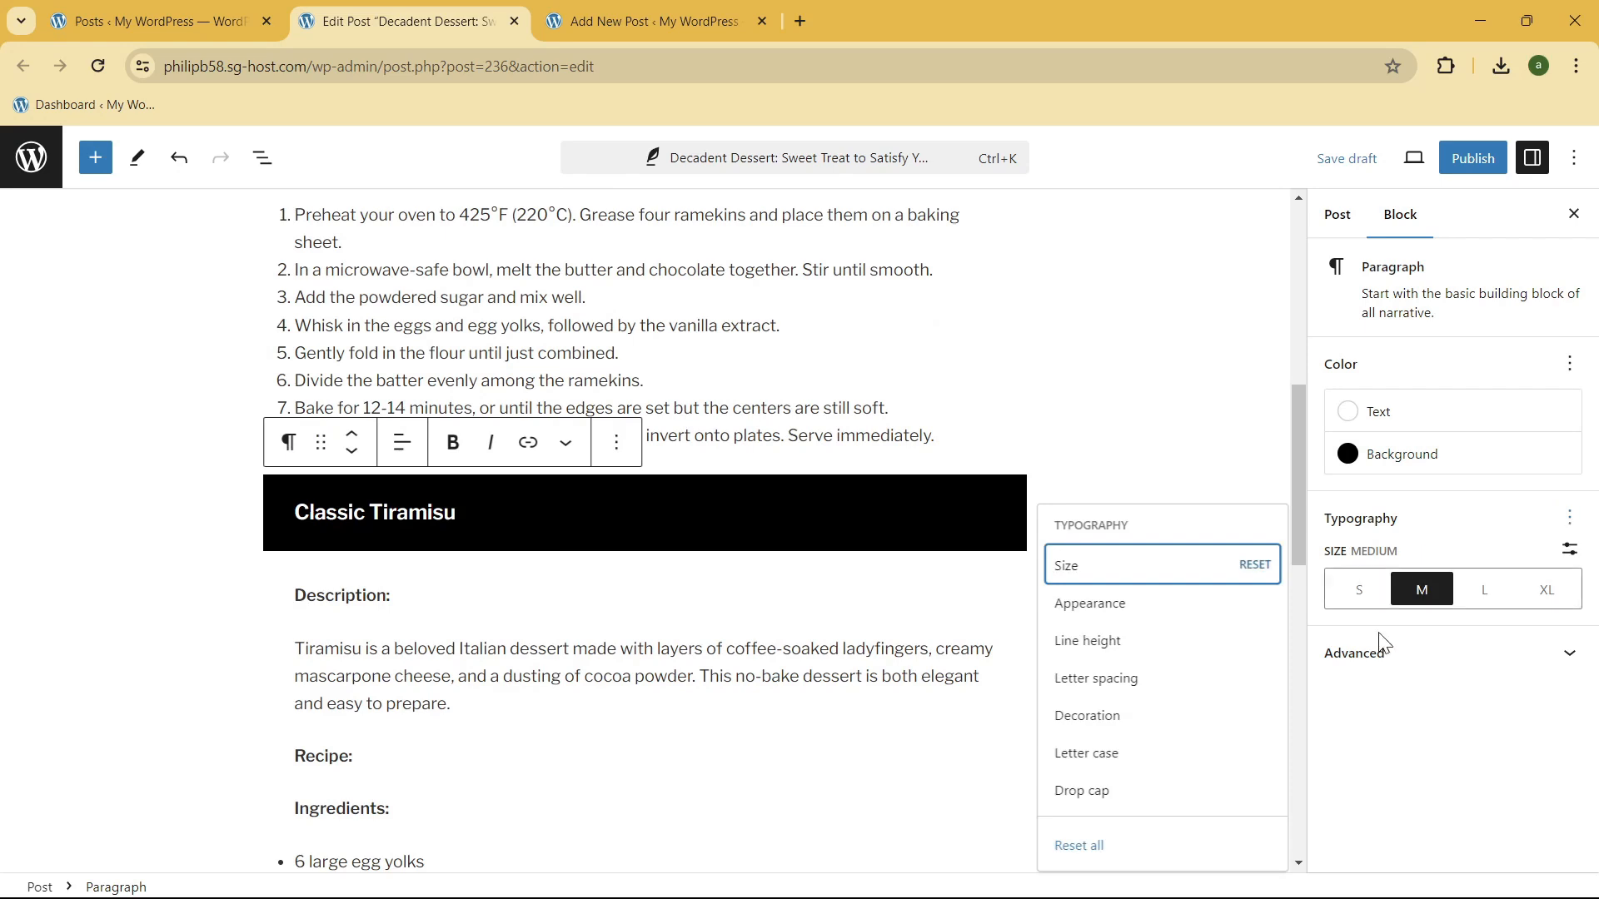
left_click(1075, 606)
left_click(1370, 673)
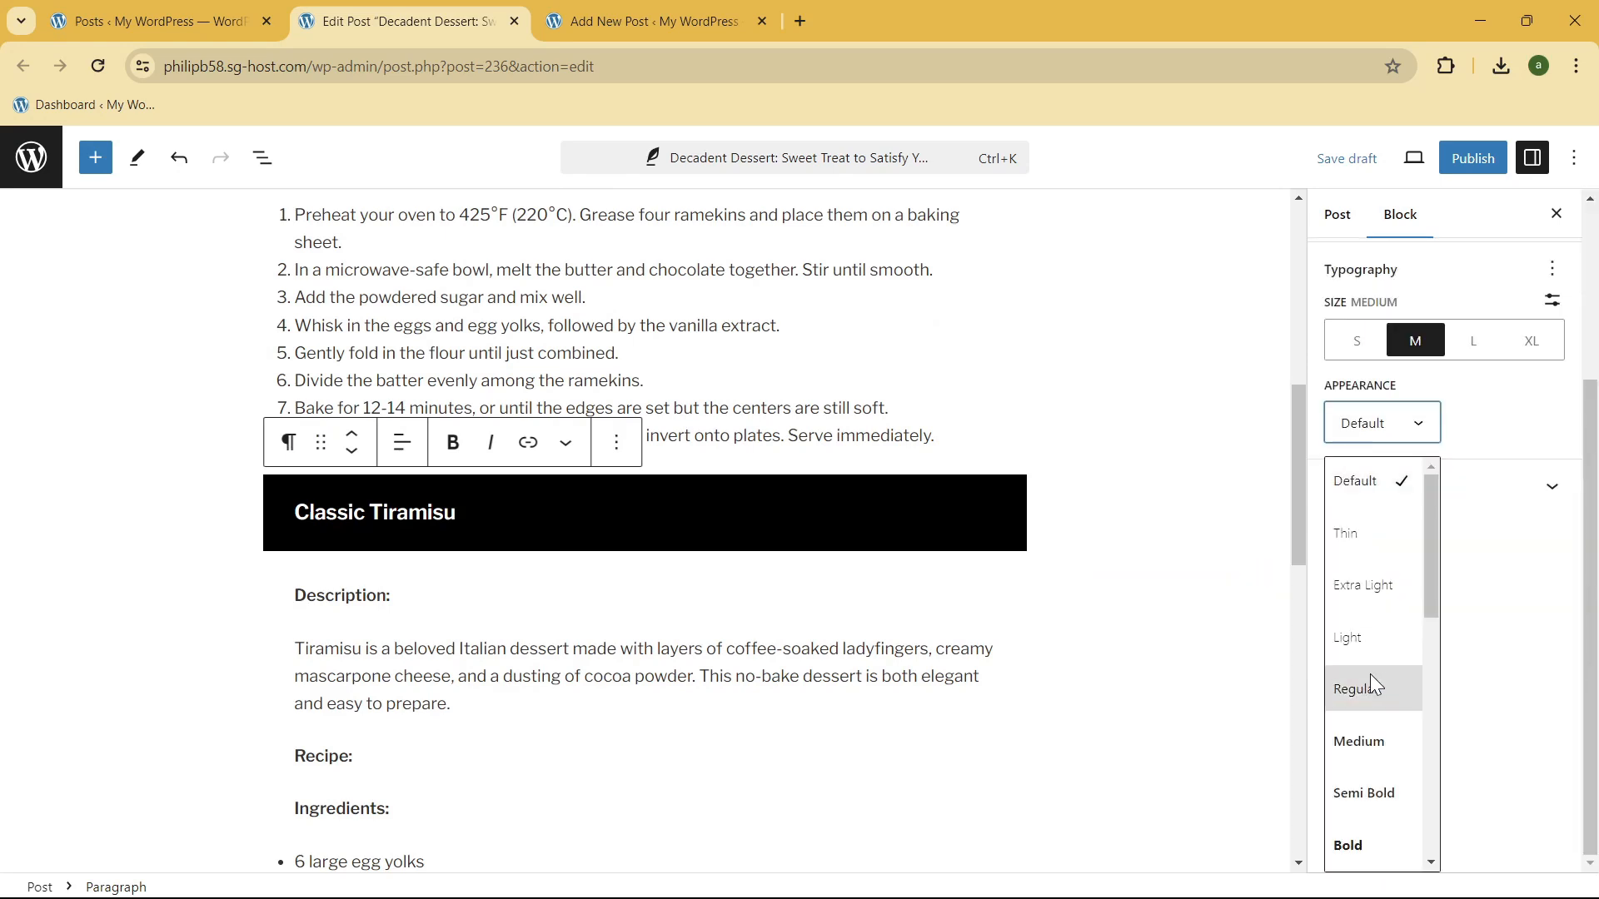
scroll(1370, 672, "down", 3)
left_click(1370, 583)
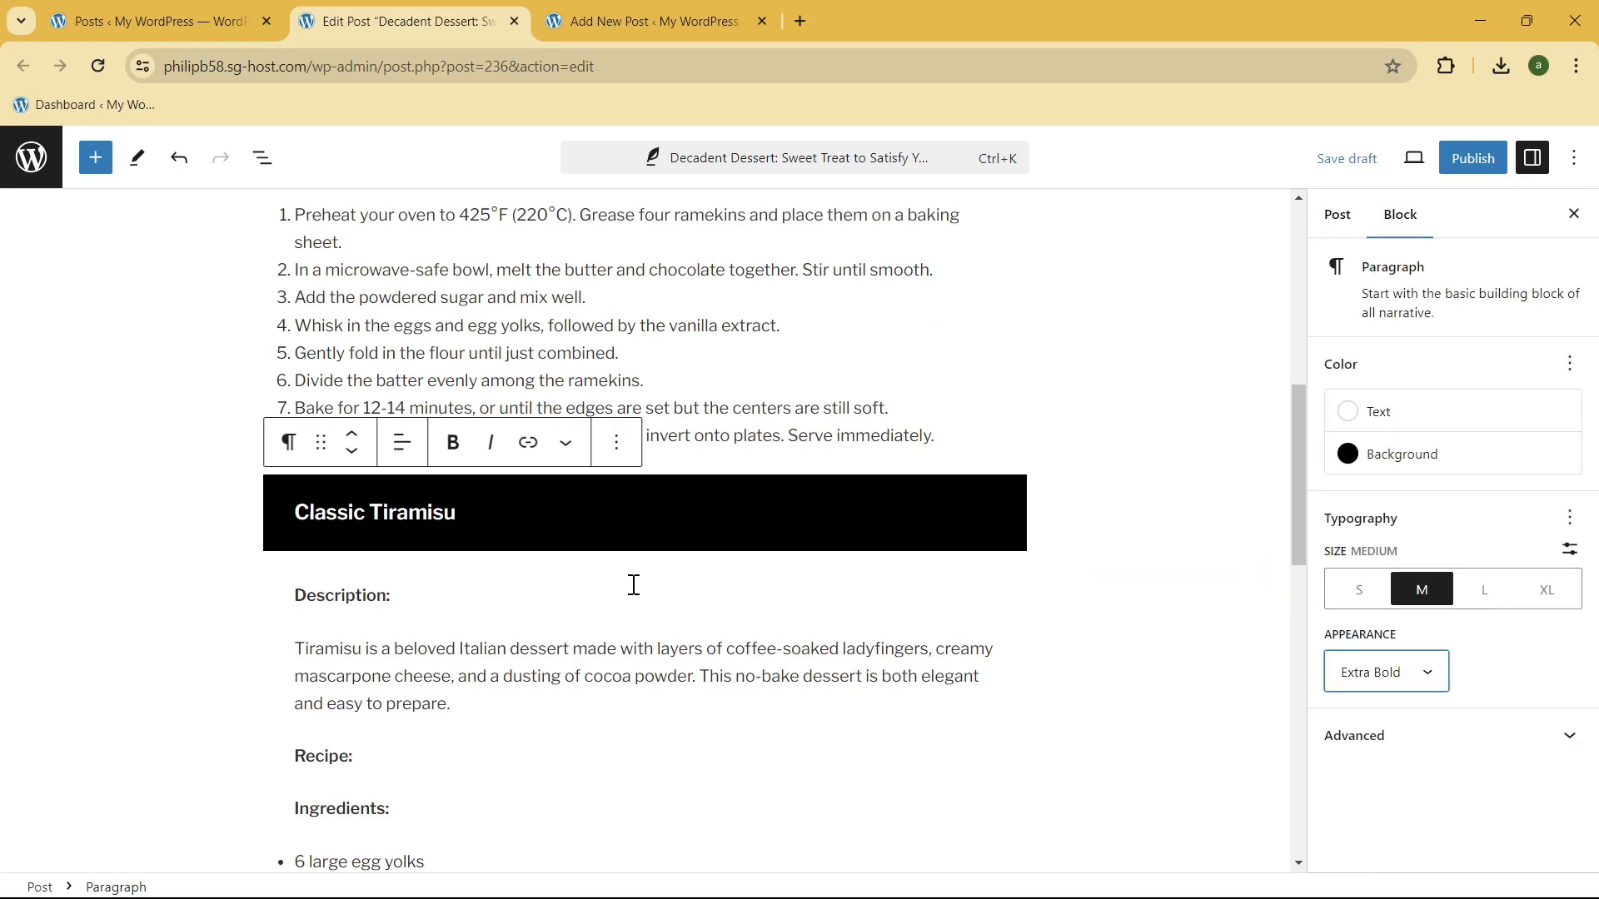
left_click(587, 533)
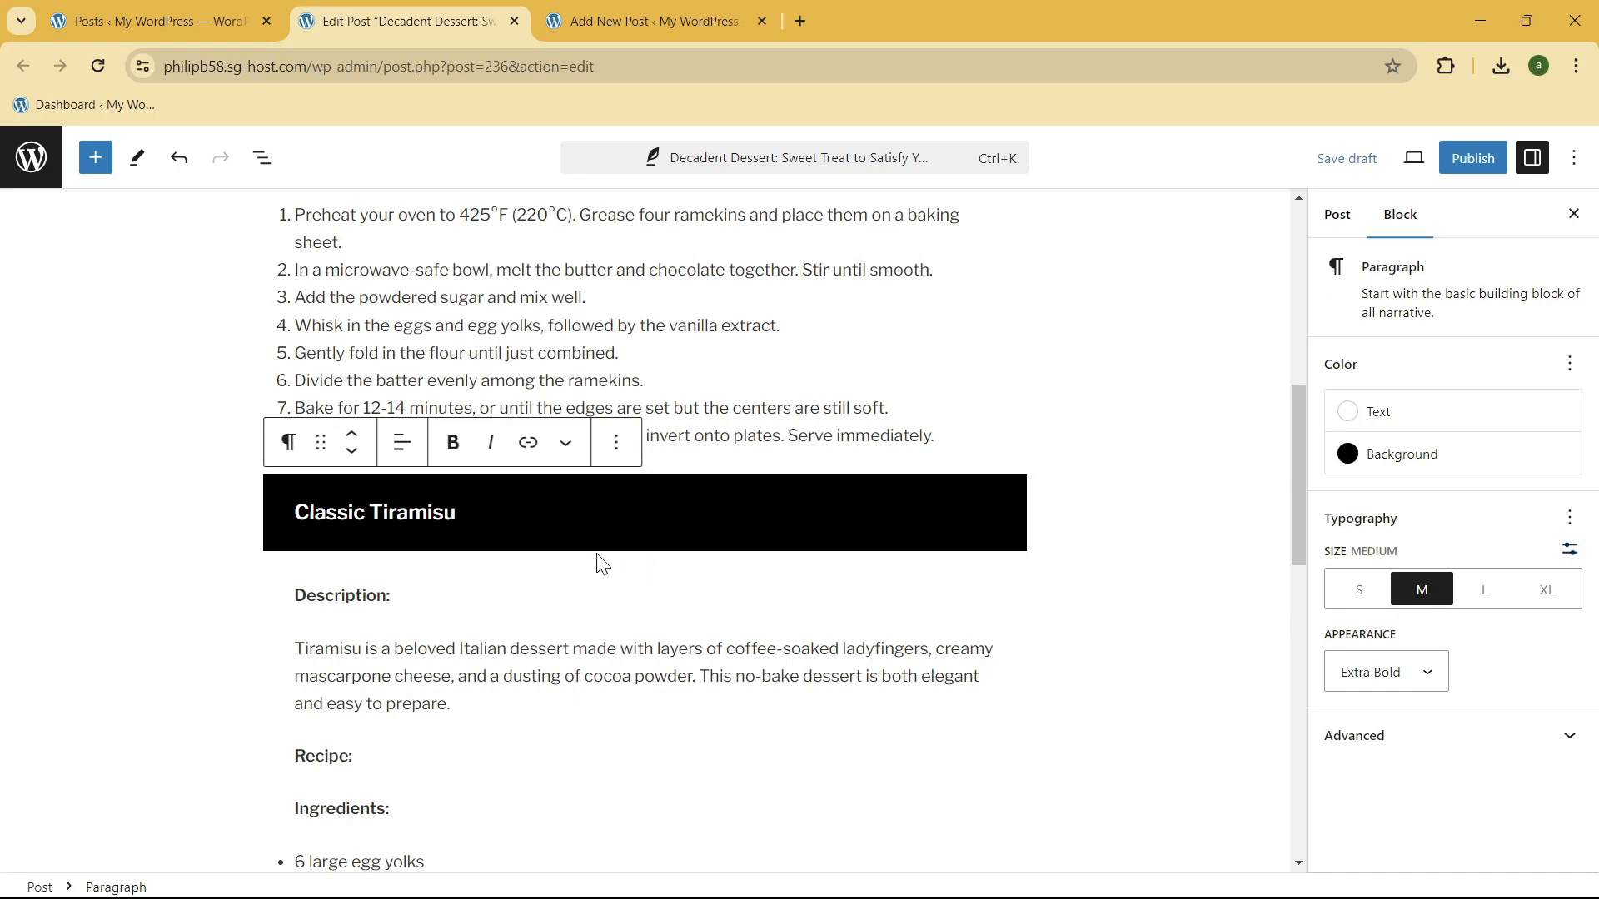
Step: Compare the "Classic Tiramisu" heading's weight and typography options with the "Chocolate Lava Cake" heading
left_click_drag(479, 517, 293, 513)
left_click(698, 533)
scroll(700, 532, "up", 8)
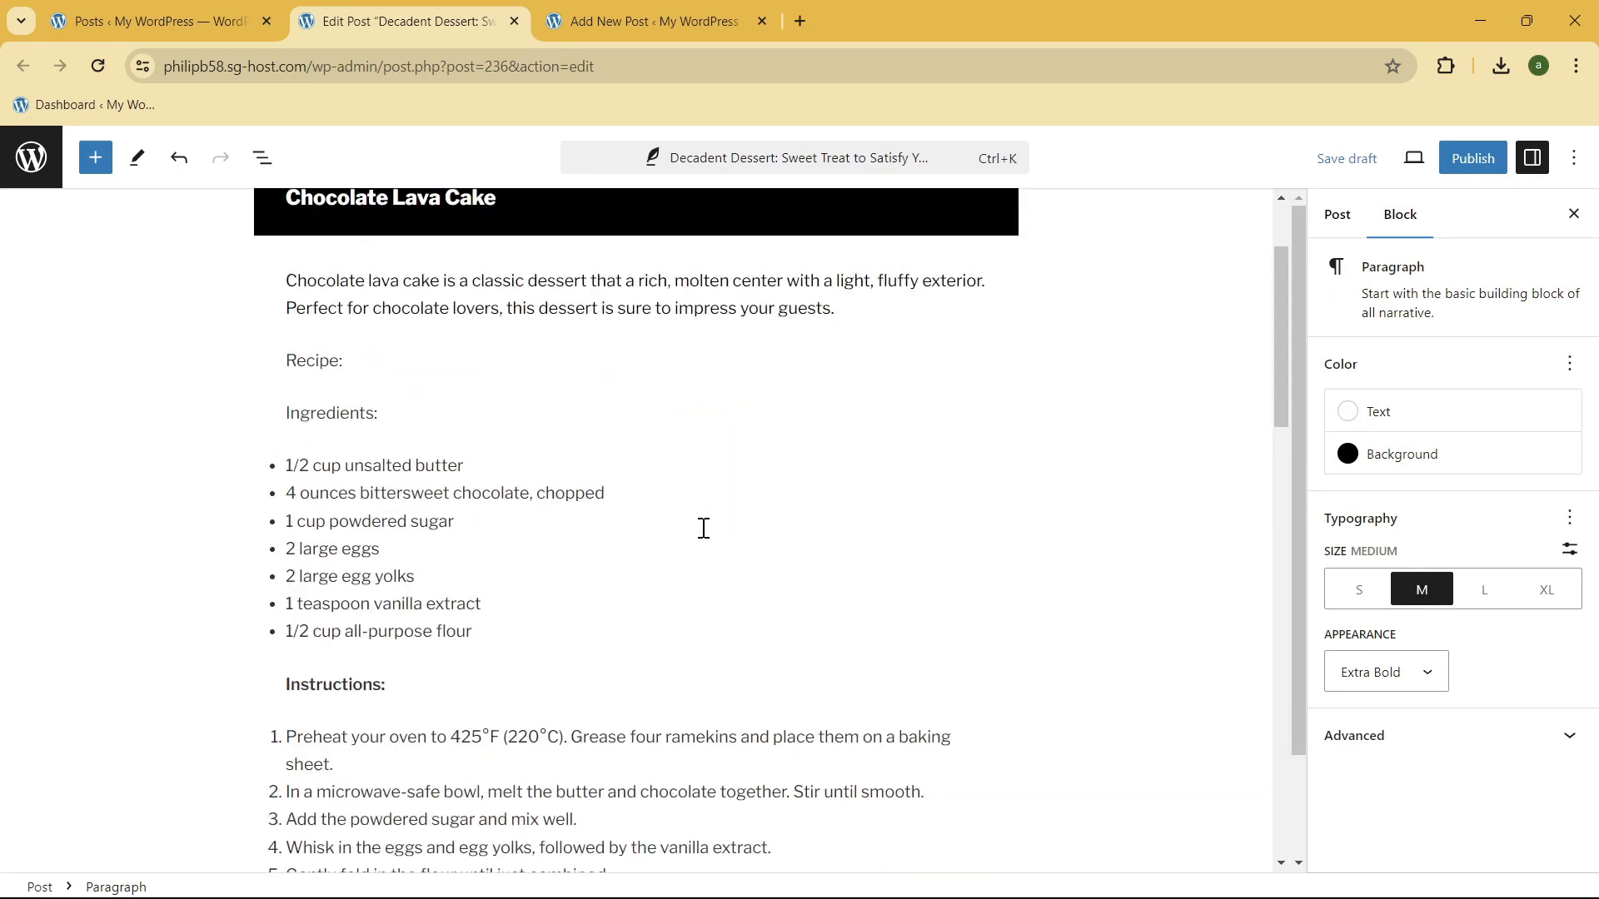
scroll(703, 537, "down", 10)
scroll(703, 530, "up", 5)
scroll(701, 530, "down", 3)
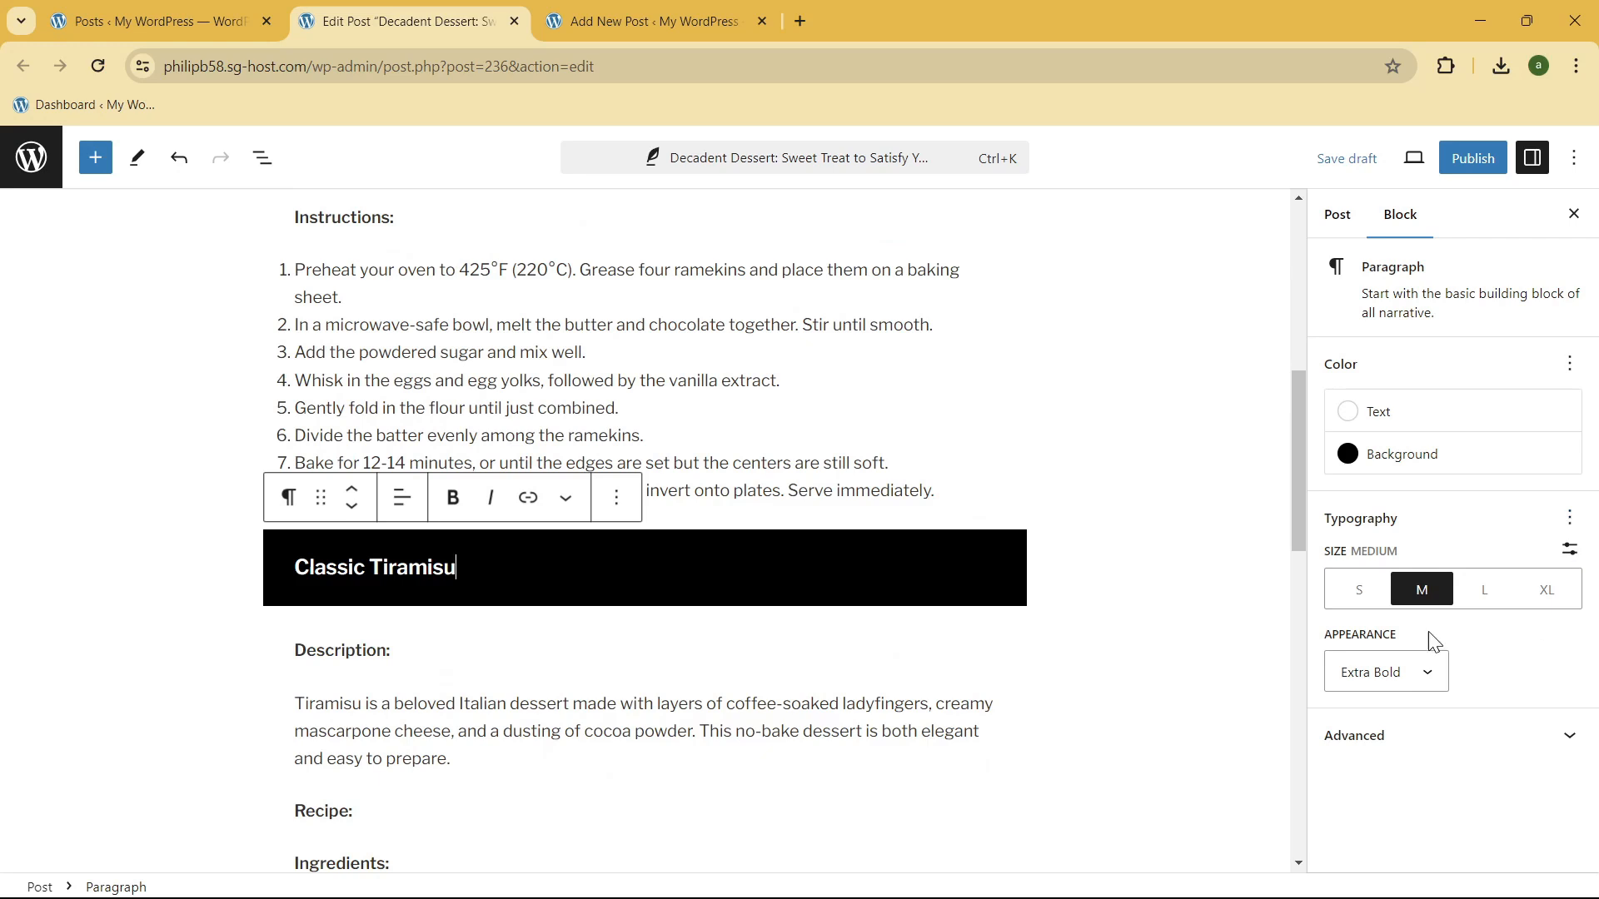
left_click(1570, 518)
left_click(766, 424)
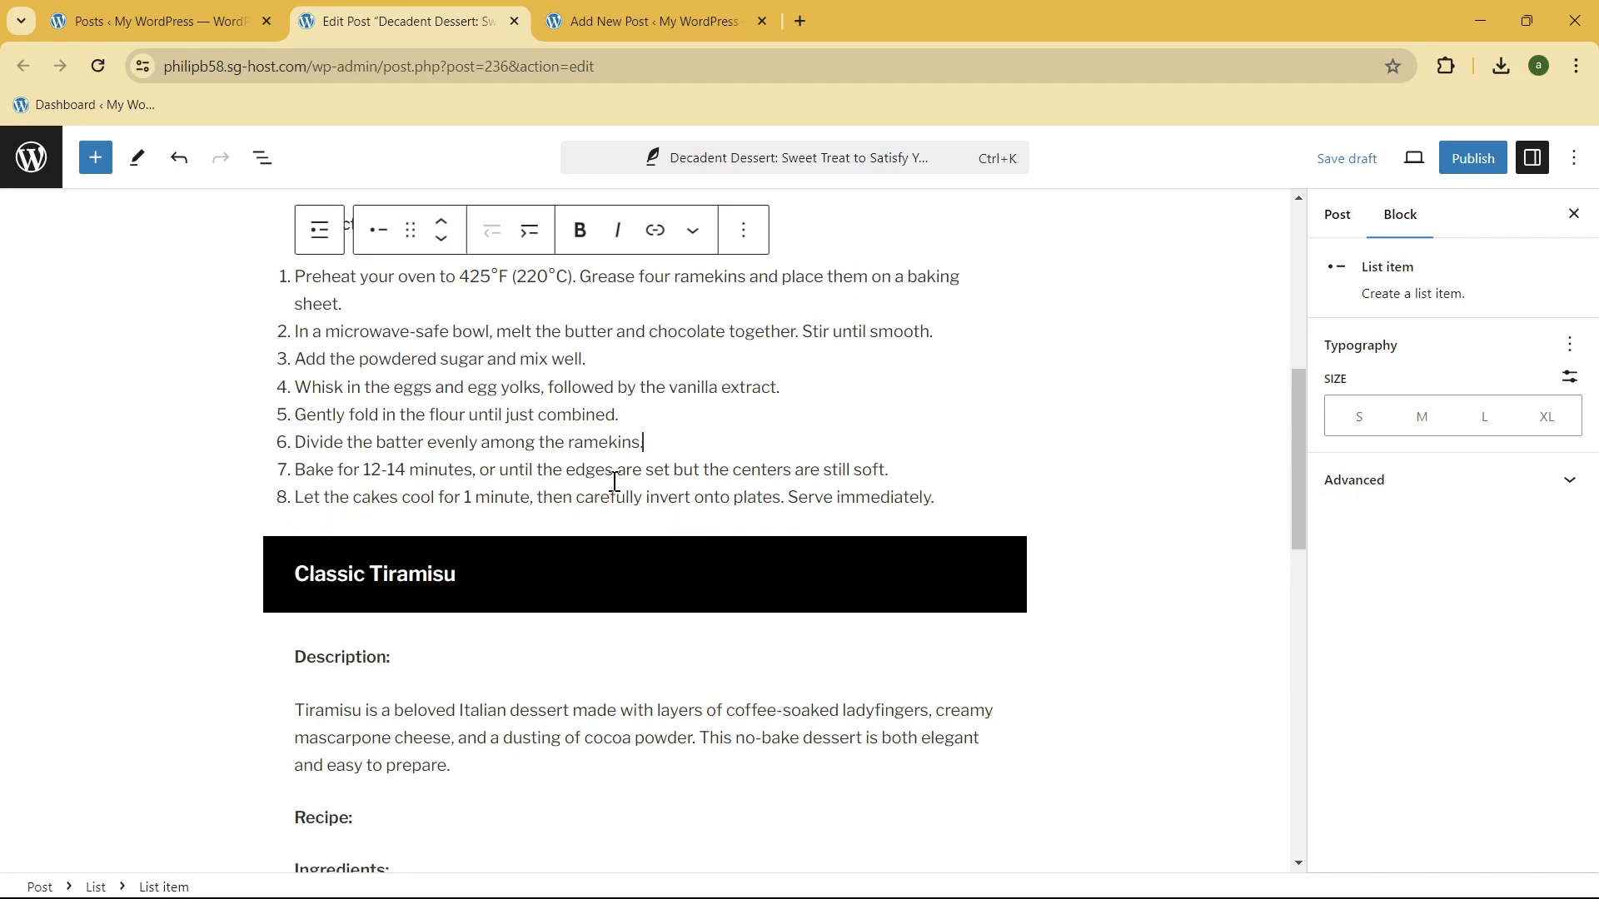
Step: Insert a Spacer block between the Chocolate Lava Cake instructions and the "Classic Tiramisu" heading
scroll(321, 322, "up", 6)
scroll(678, 450, "down", 8)
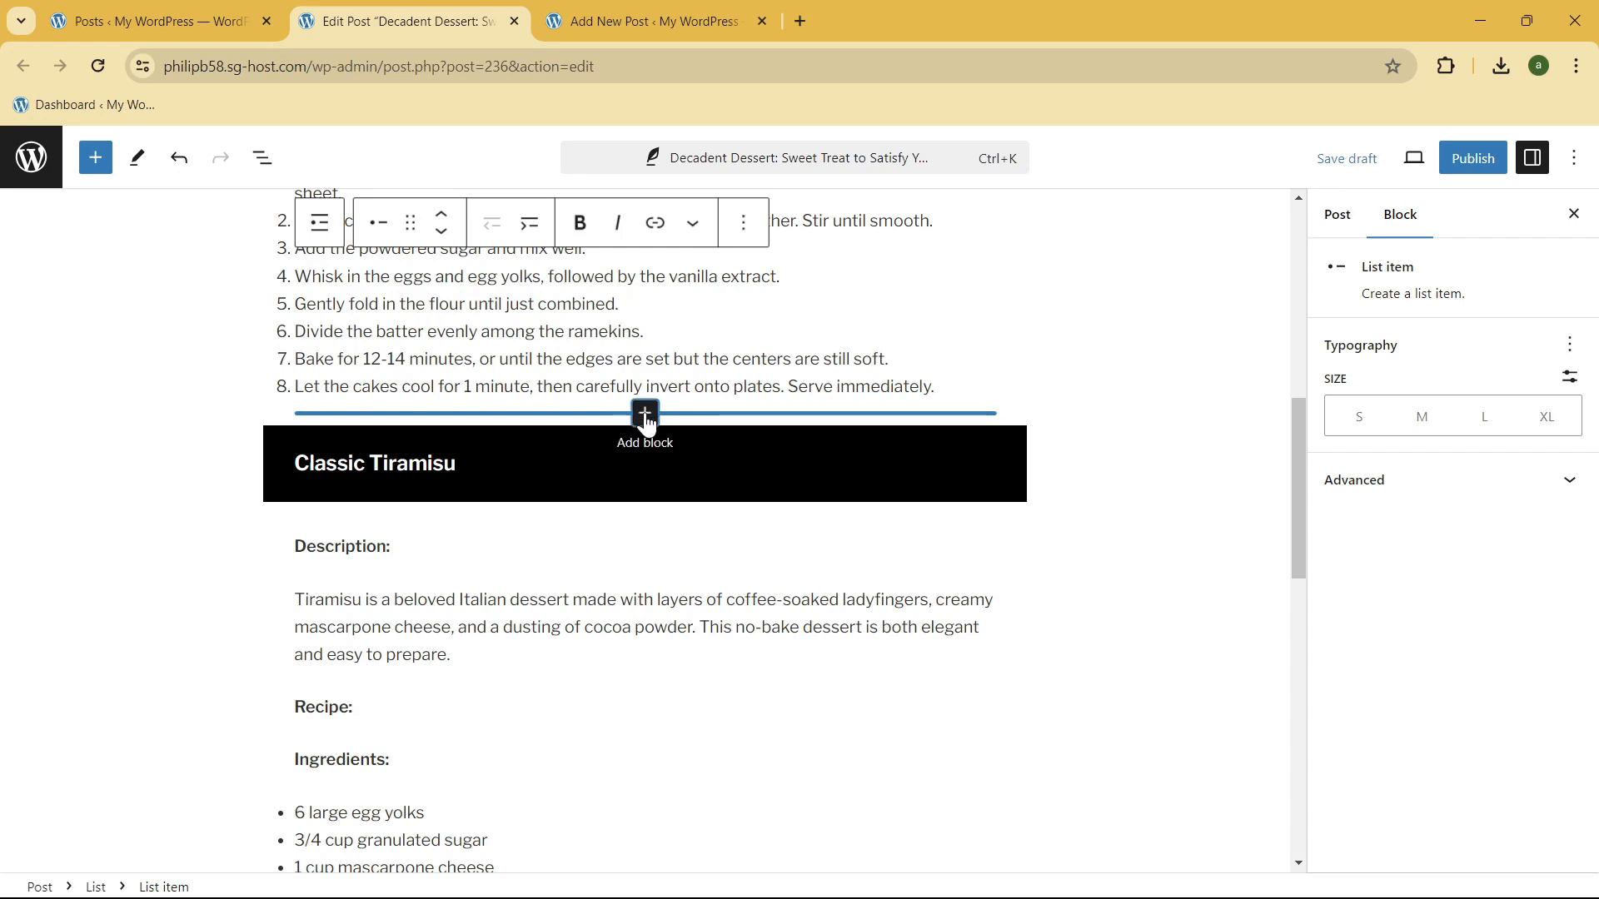
left_click(645, 414)
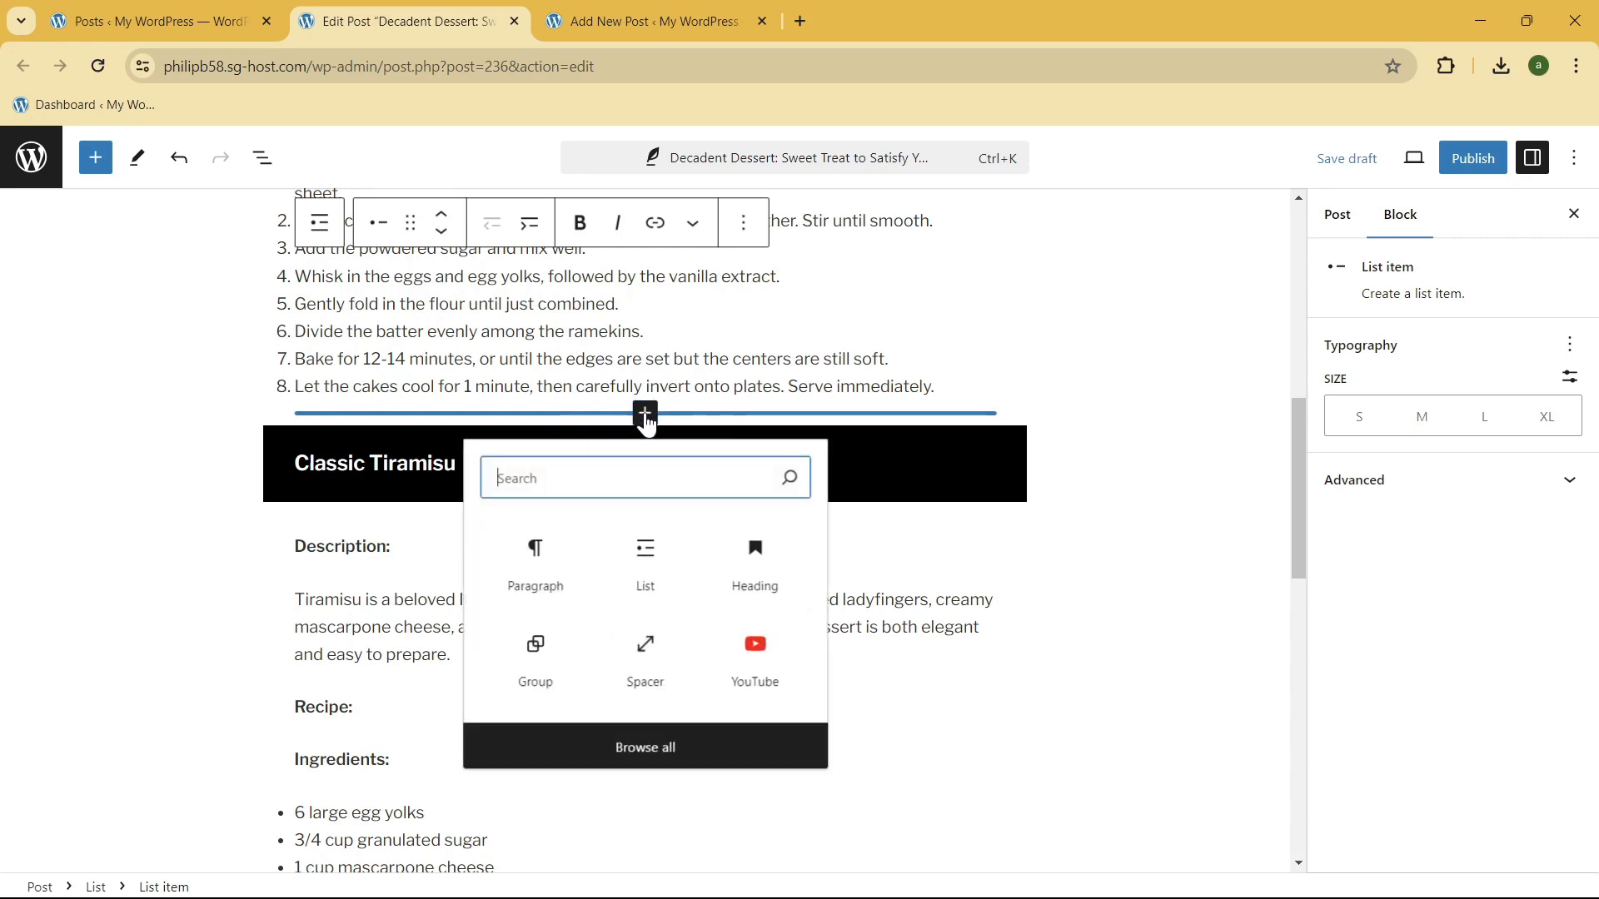
type("s")
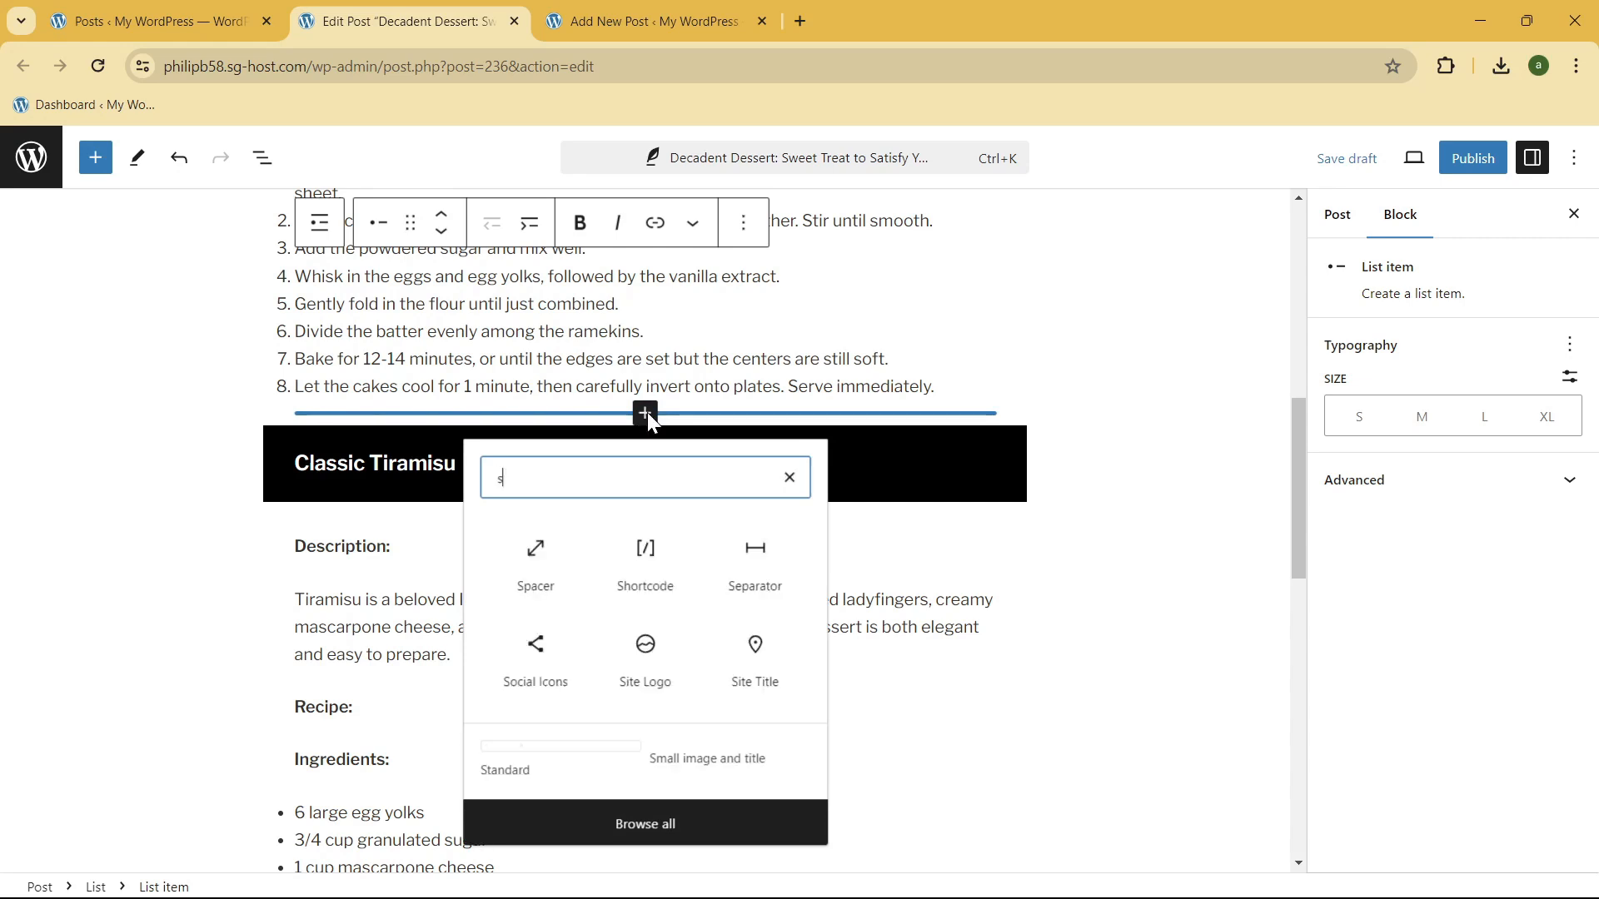
type("pacer")
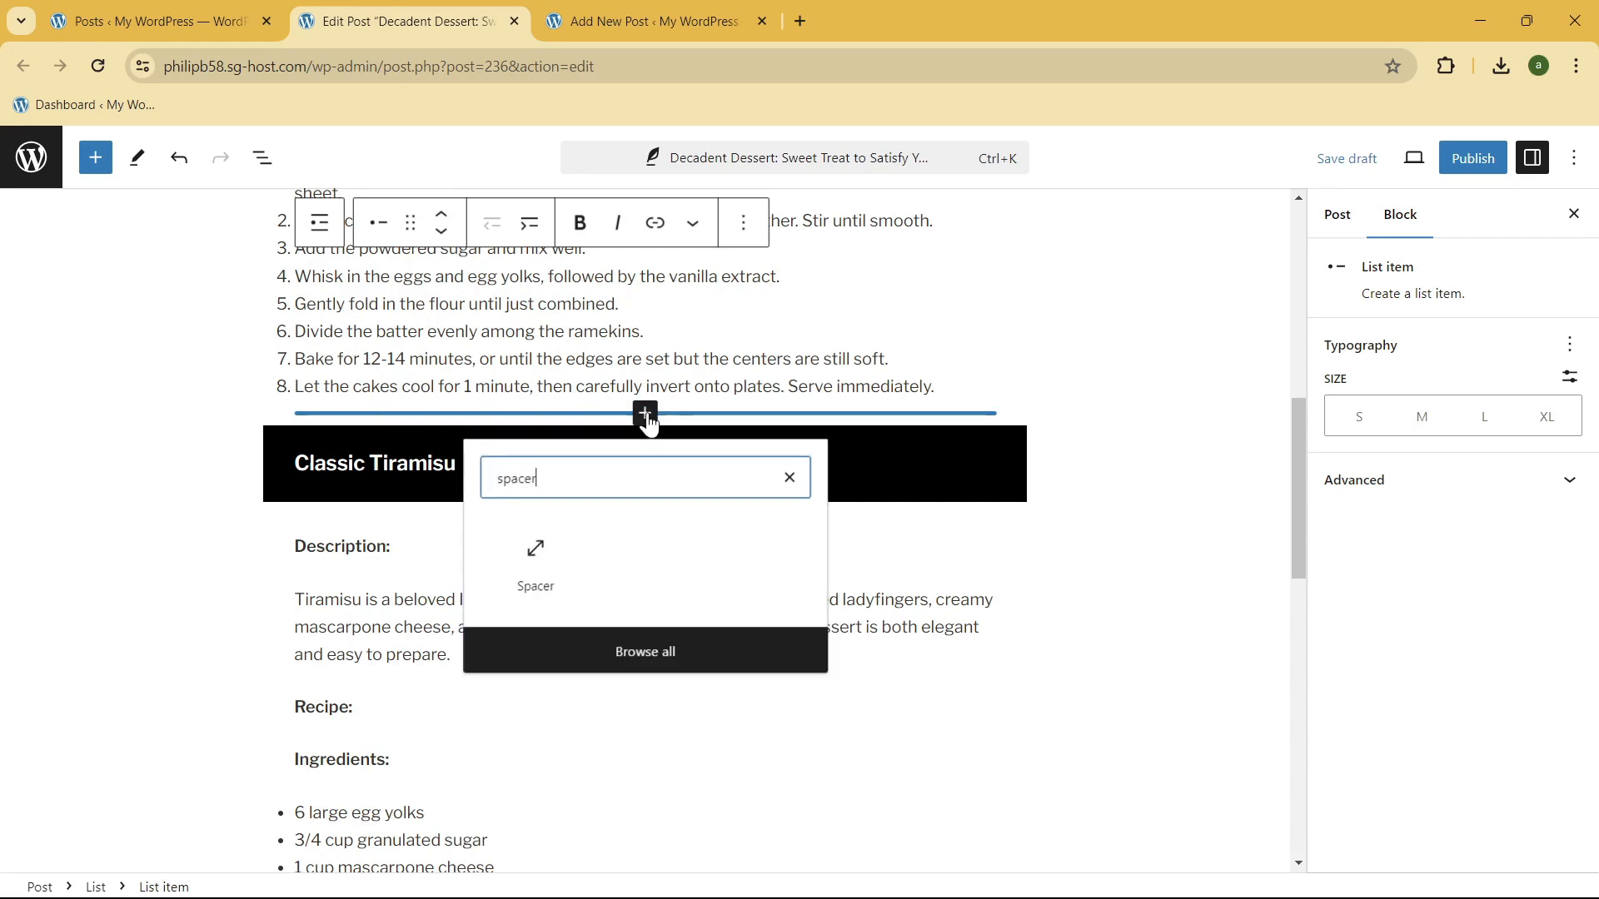
left_click(524, 578)
left_click(524, 578)
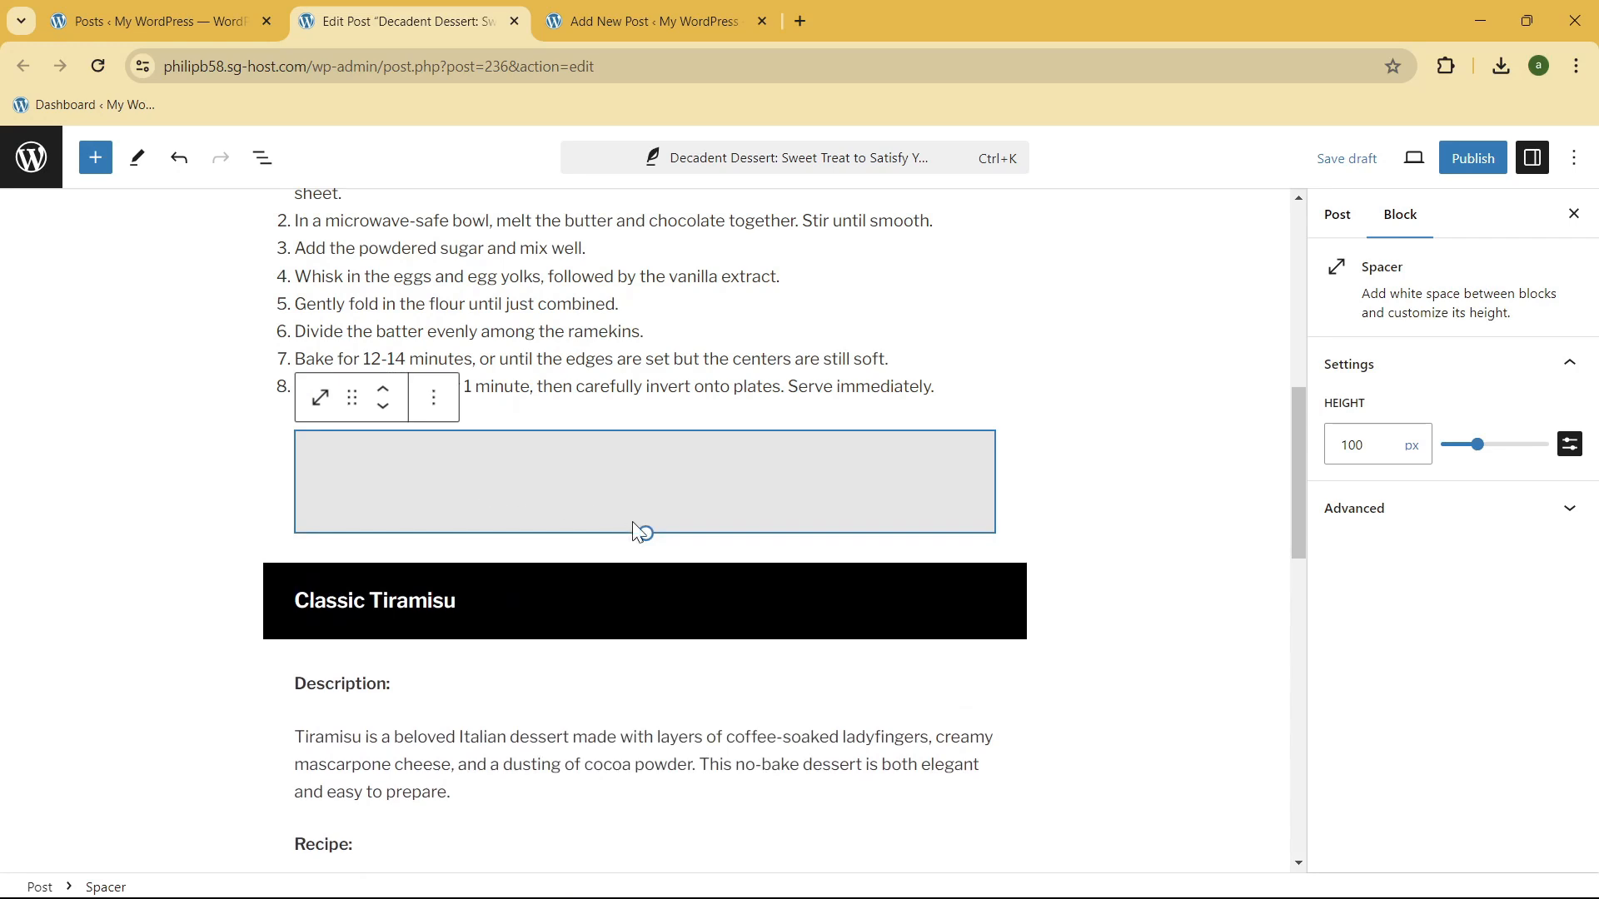
Step: Reduce the height of the spacer above the "Classic Tiramisu" heading to 10 px
left_click_drag(648, 532, 646, 473)
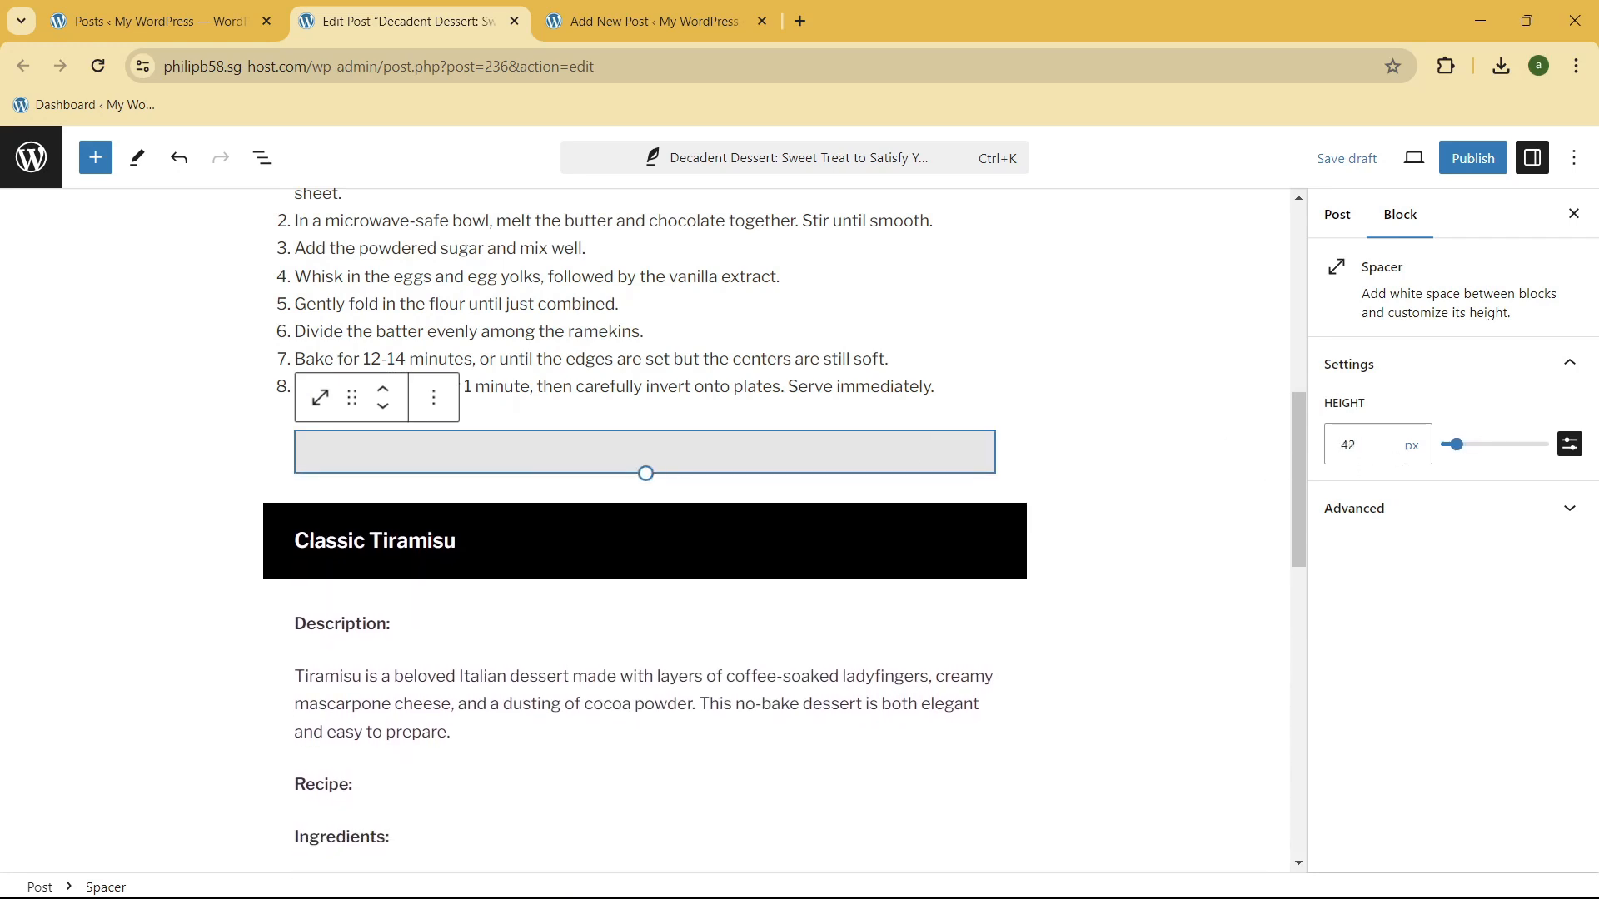
left_click(1373, 450)
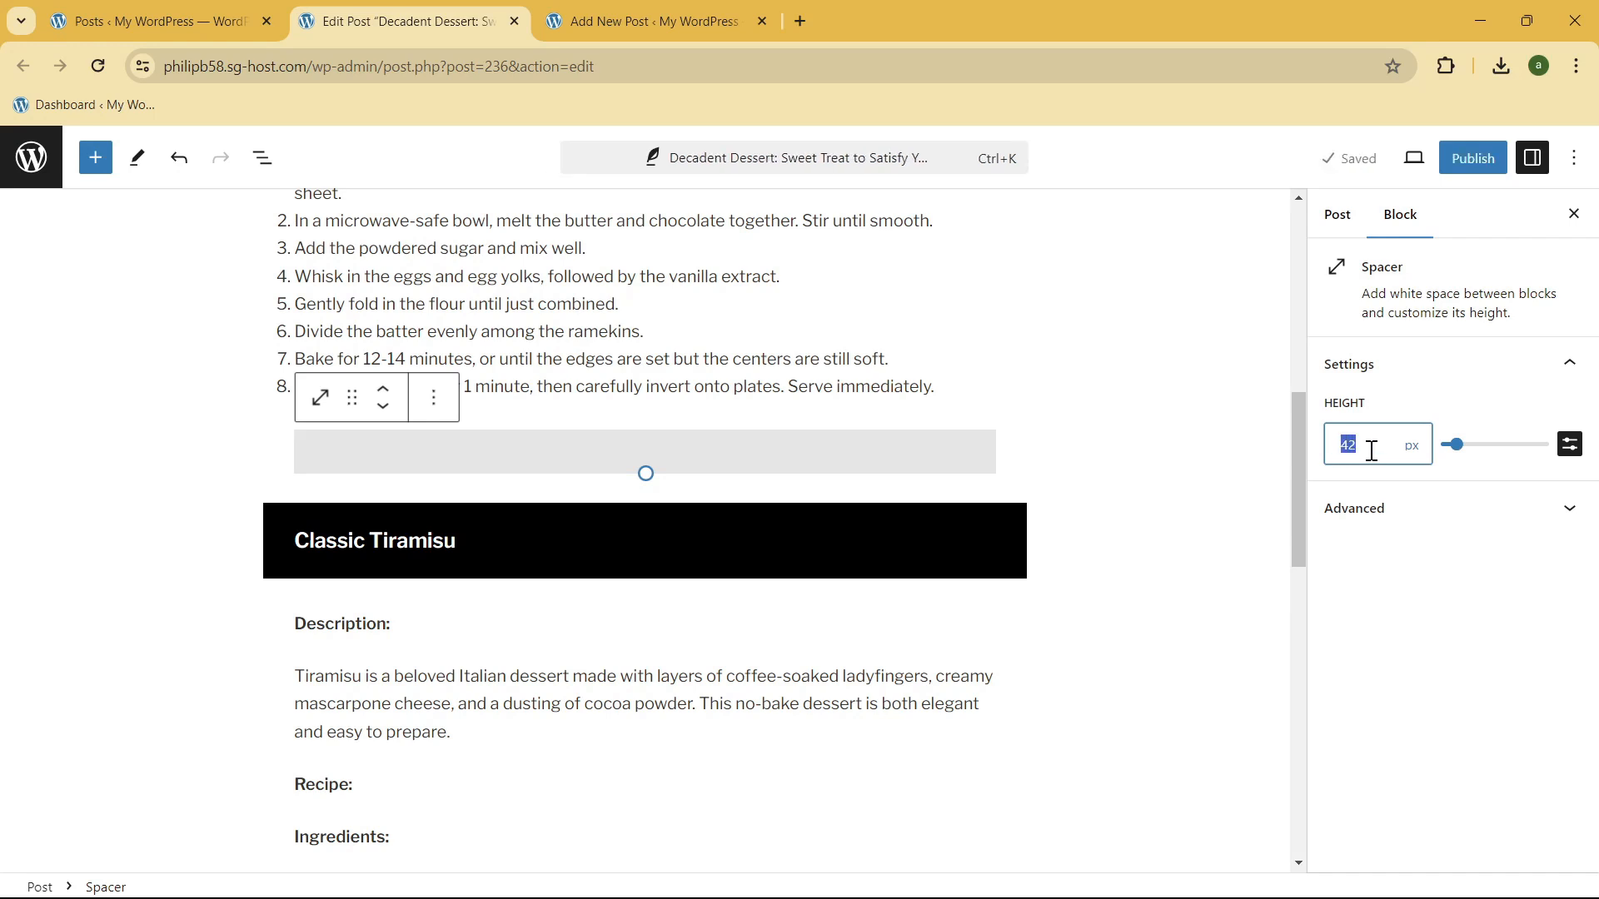
type("10")
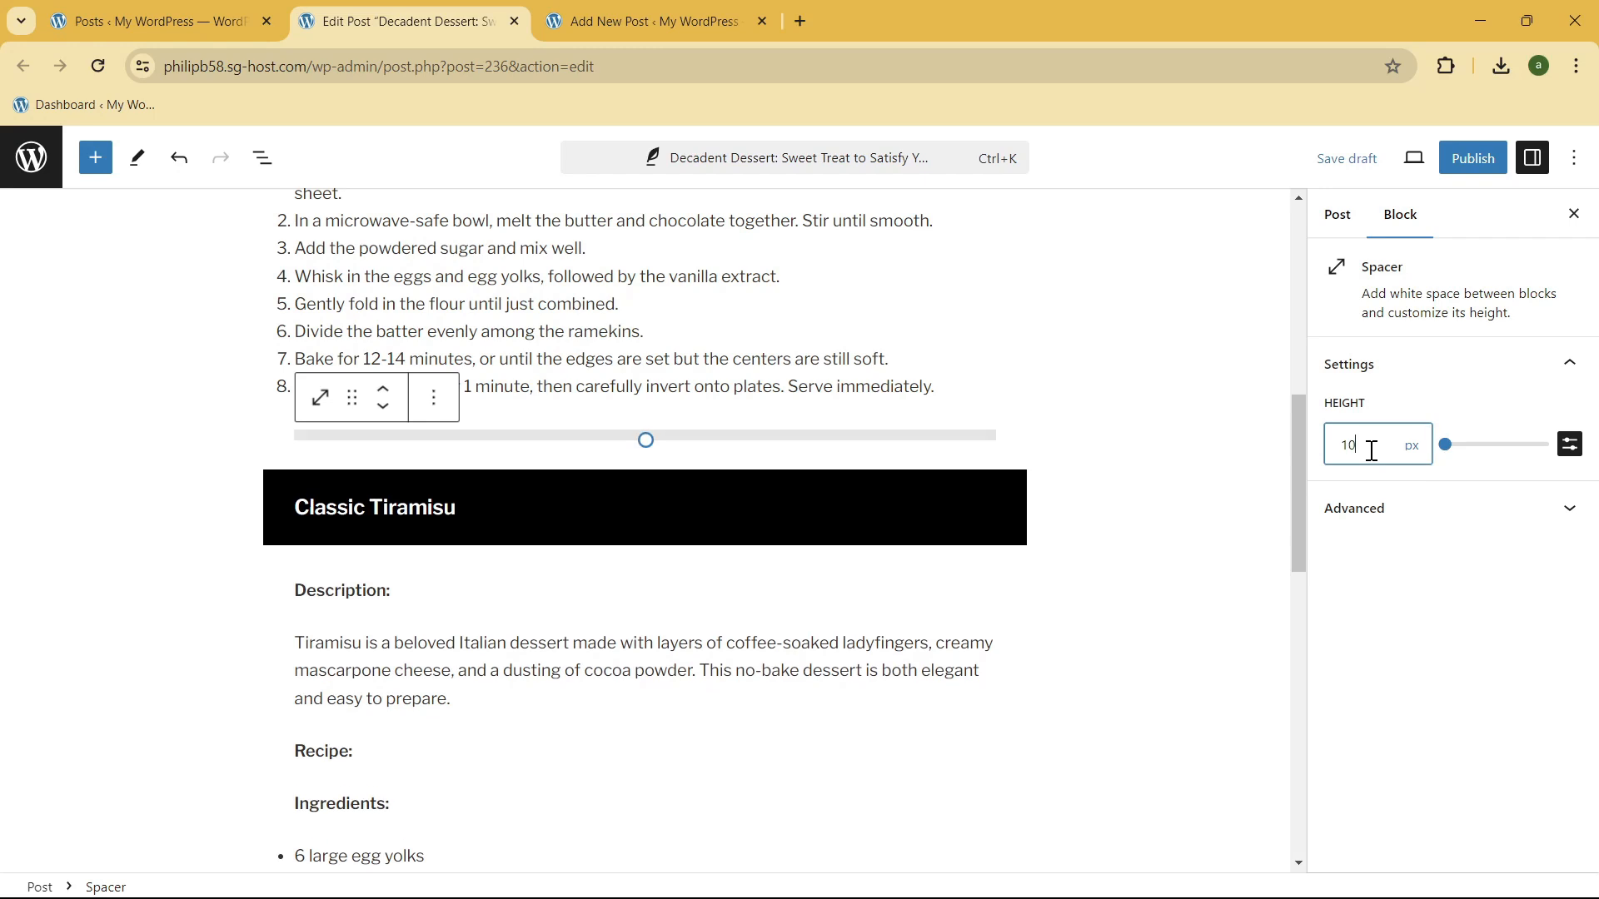
left_click(900, 451)
left_click(976, 389)
left_click(625, 432)
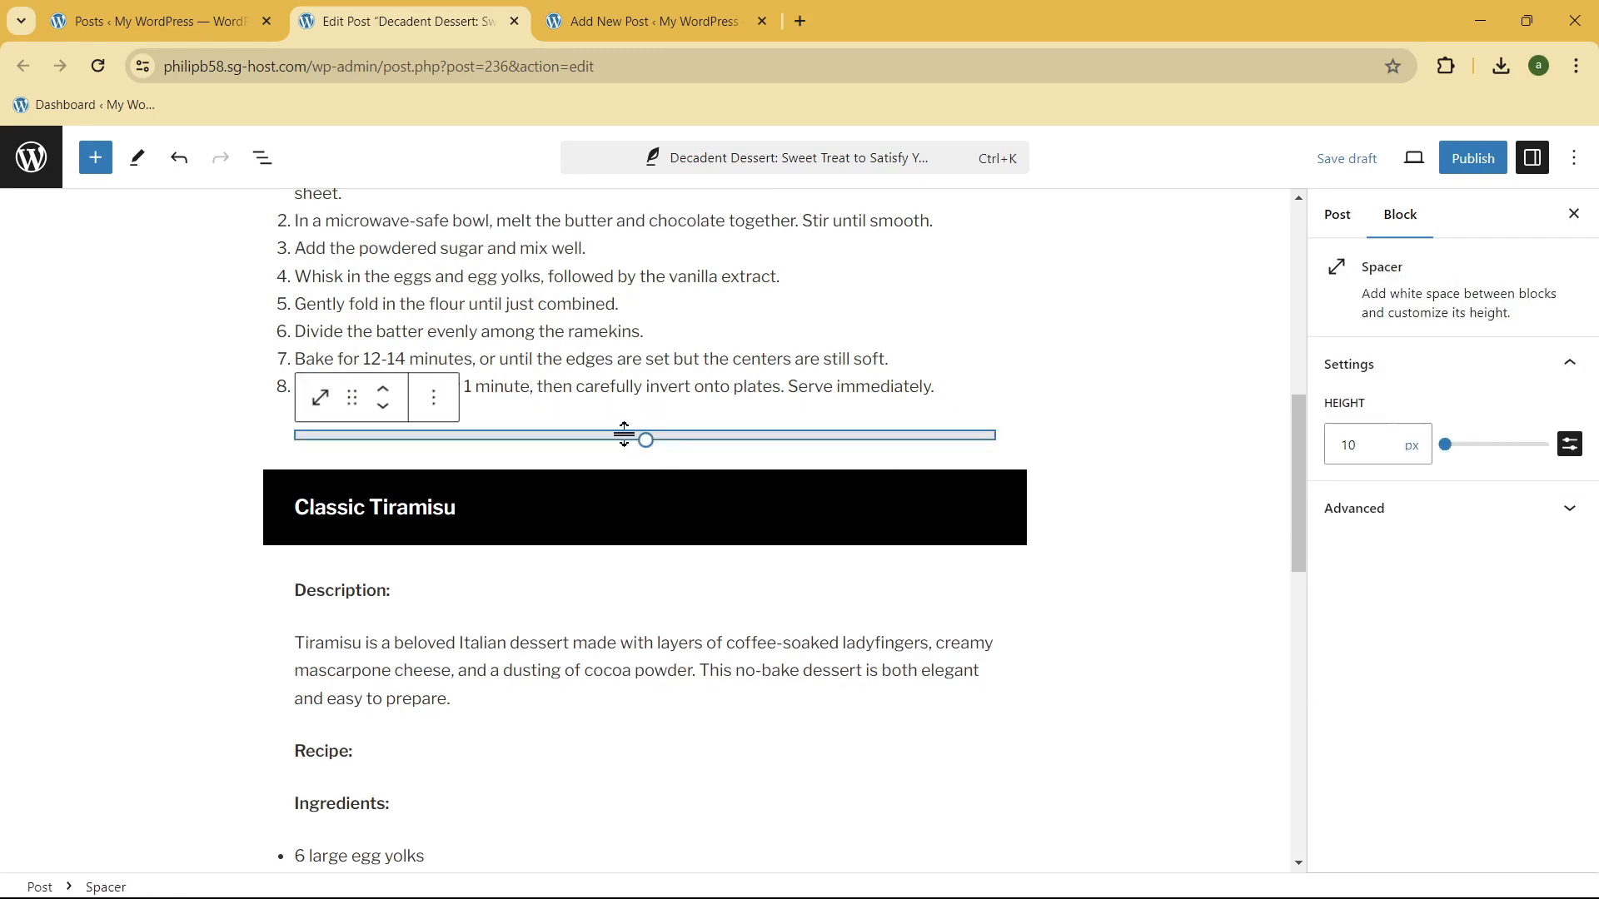
Step: Review the heading styling and spacing throughout the post, from the "Chocolate Lava Cake" heading to the closing paragraph
left_click(578, 382)
scroll(579, 384, "up", 5)
scroll(579, 384, "down", 5)
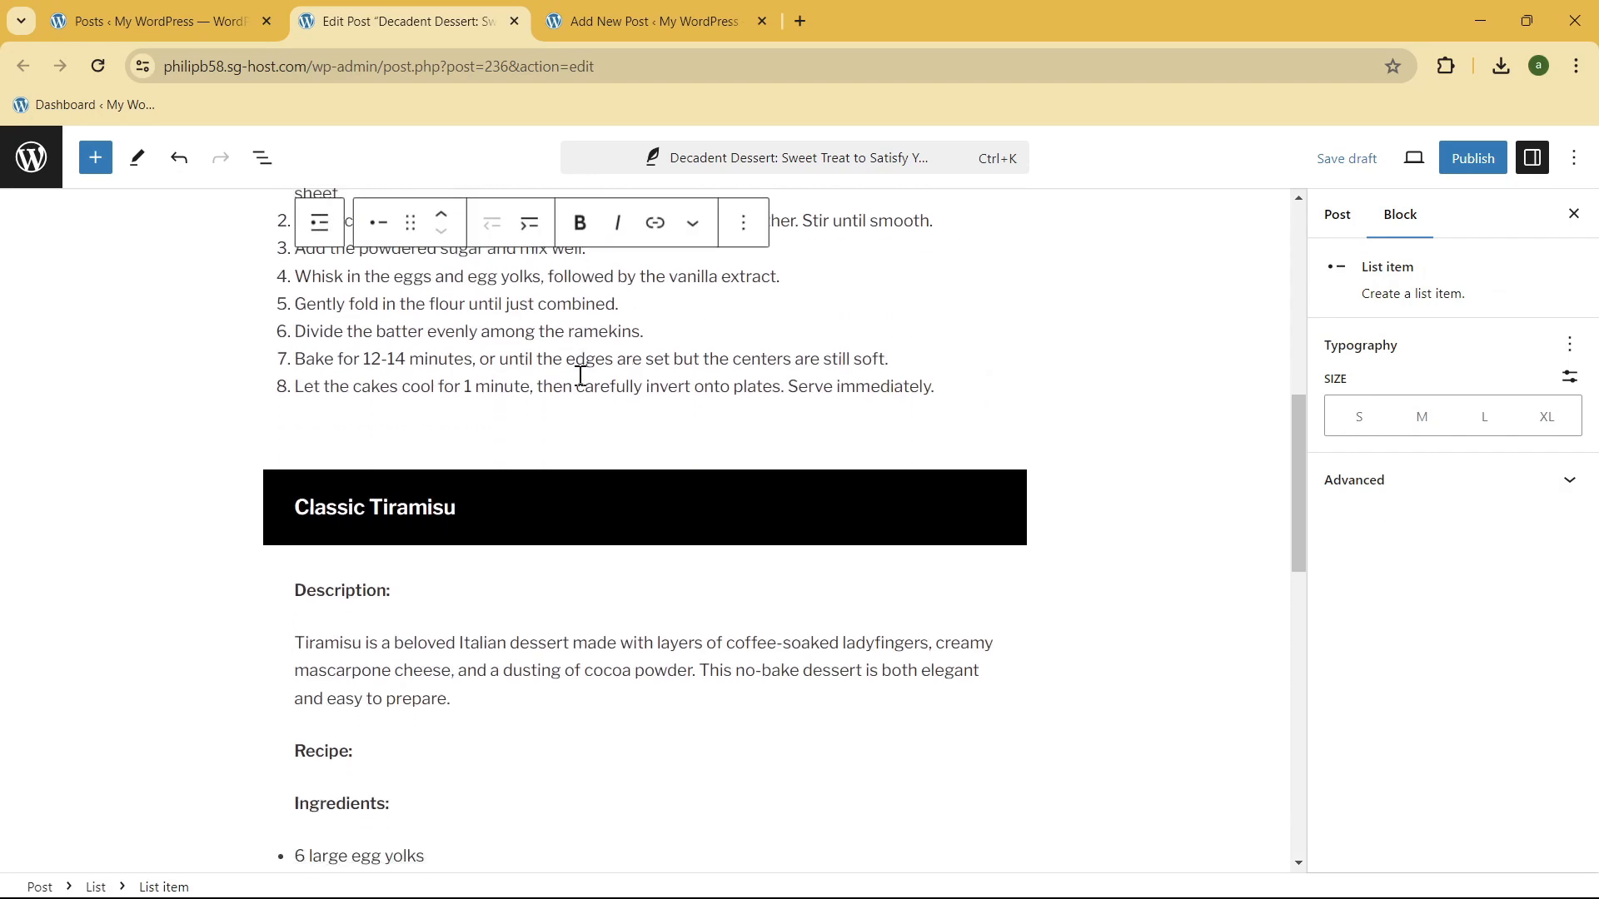
scroll(931, 490, "up", 9)
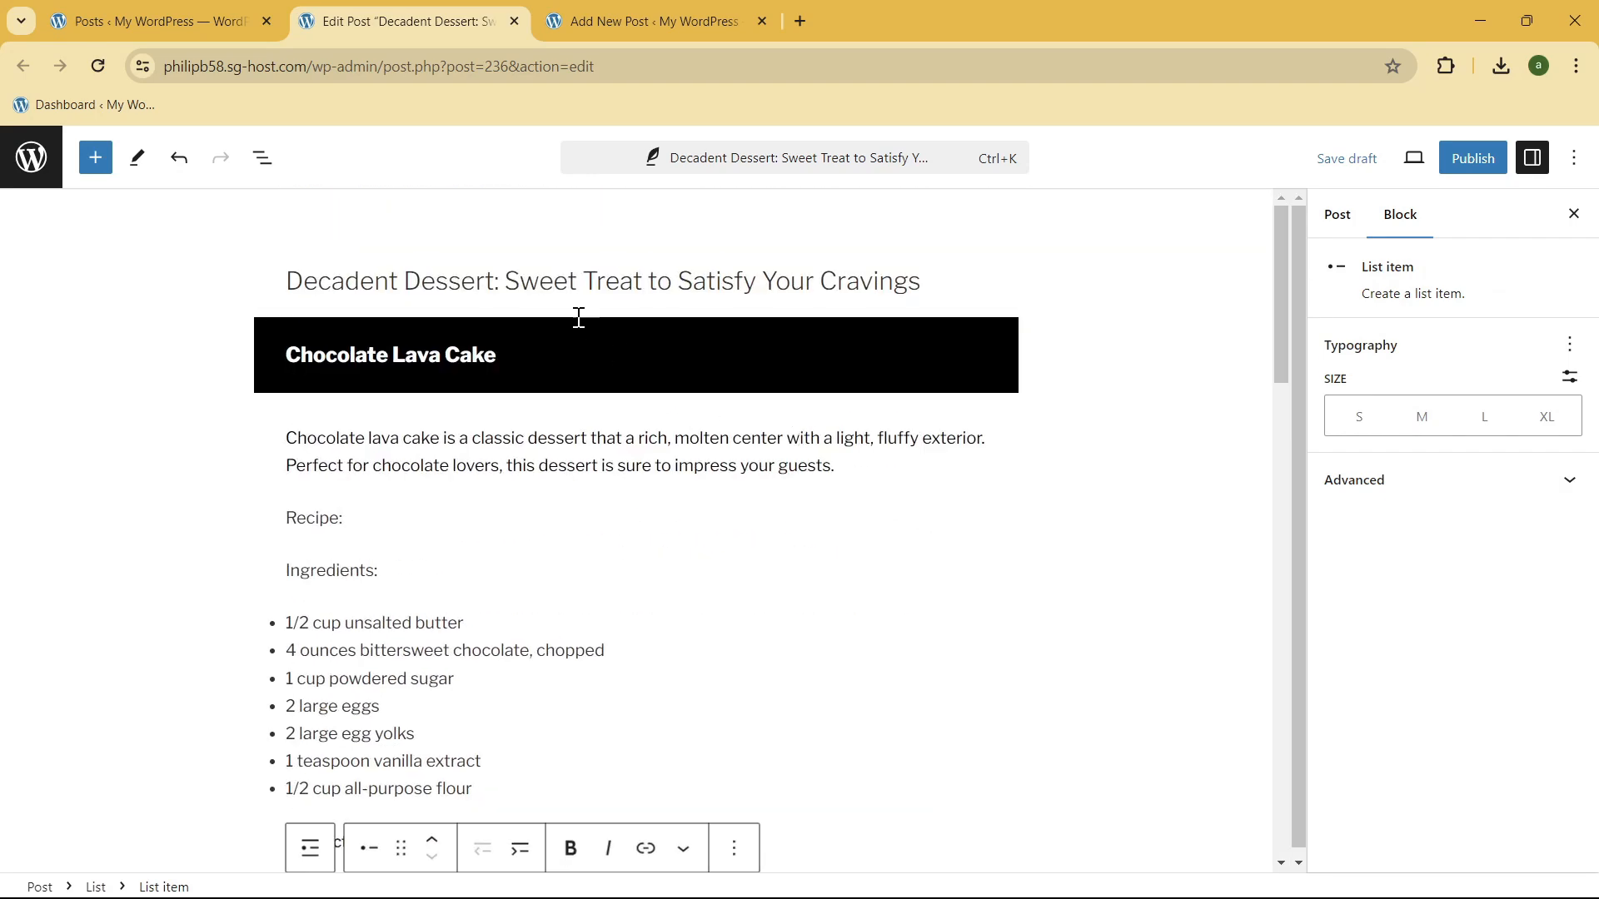
left_click(542, 339)
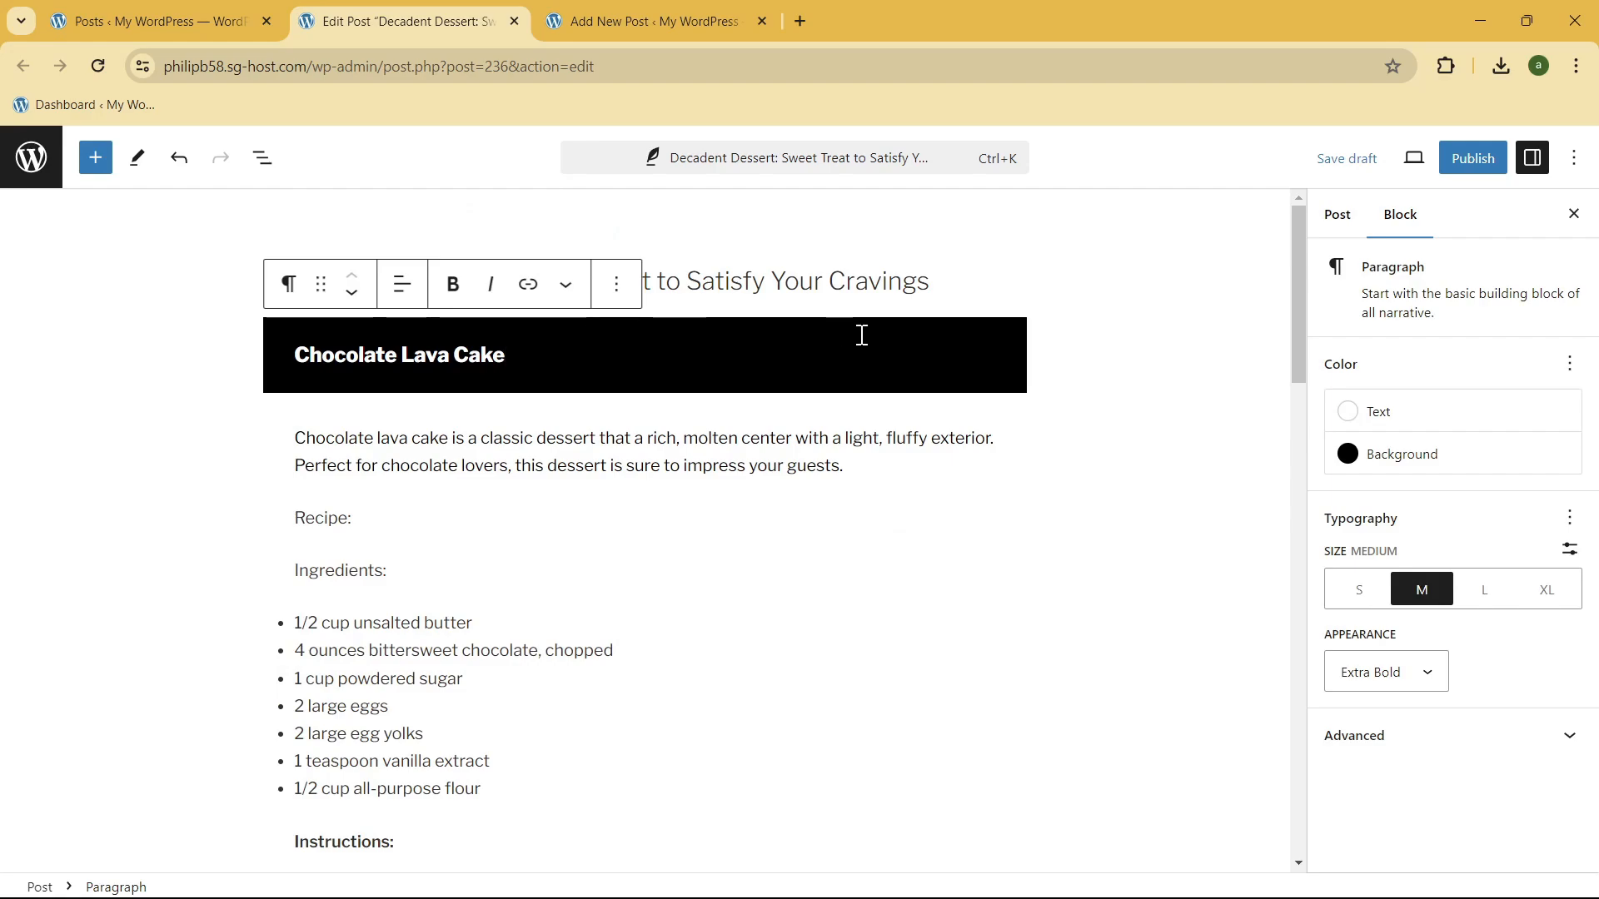
scroll(521, 538, "down", 20)
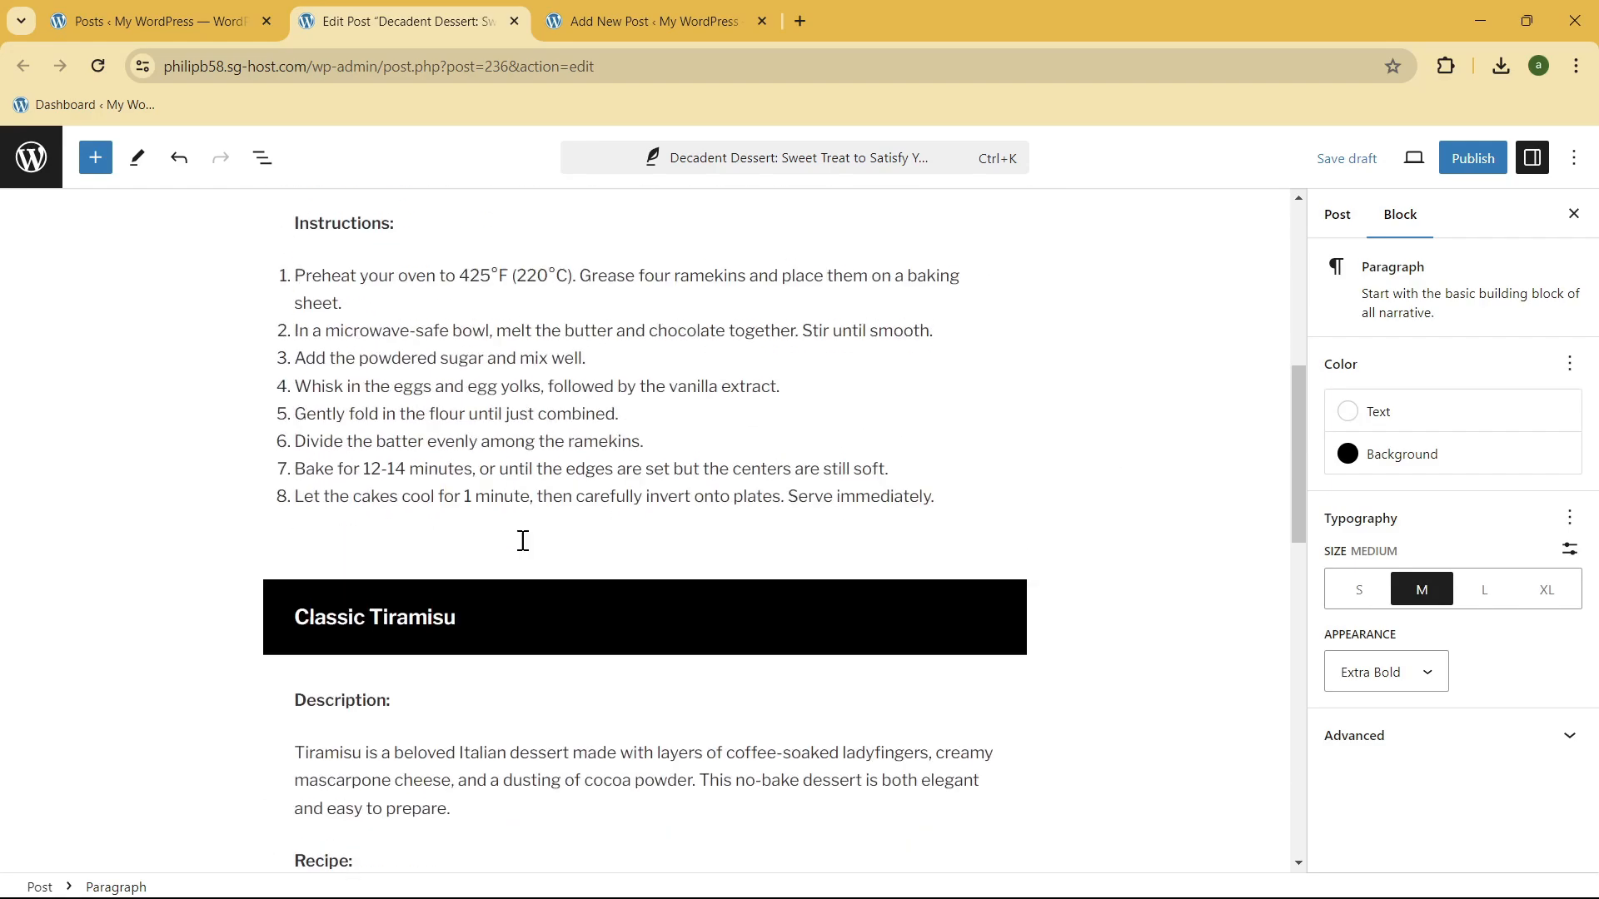
scroll(517, 553, "up", 5)
scroll(511, 556, "down", 5)
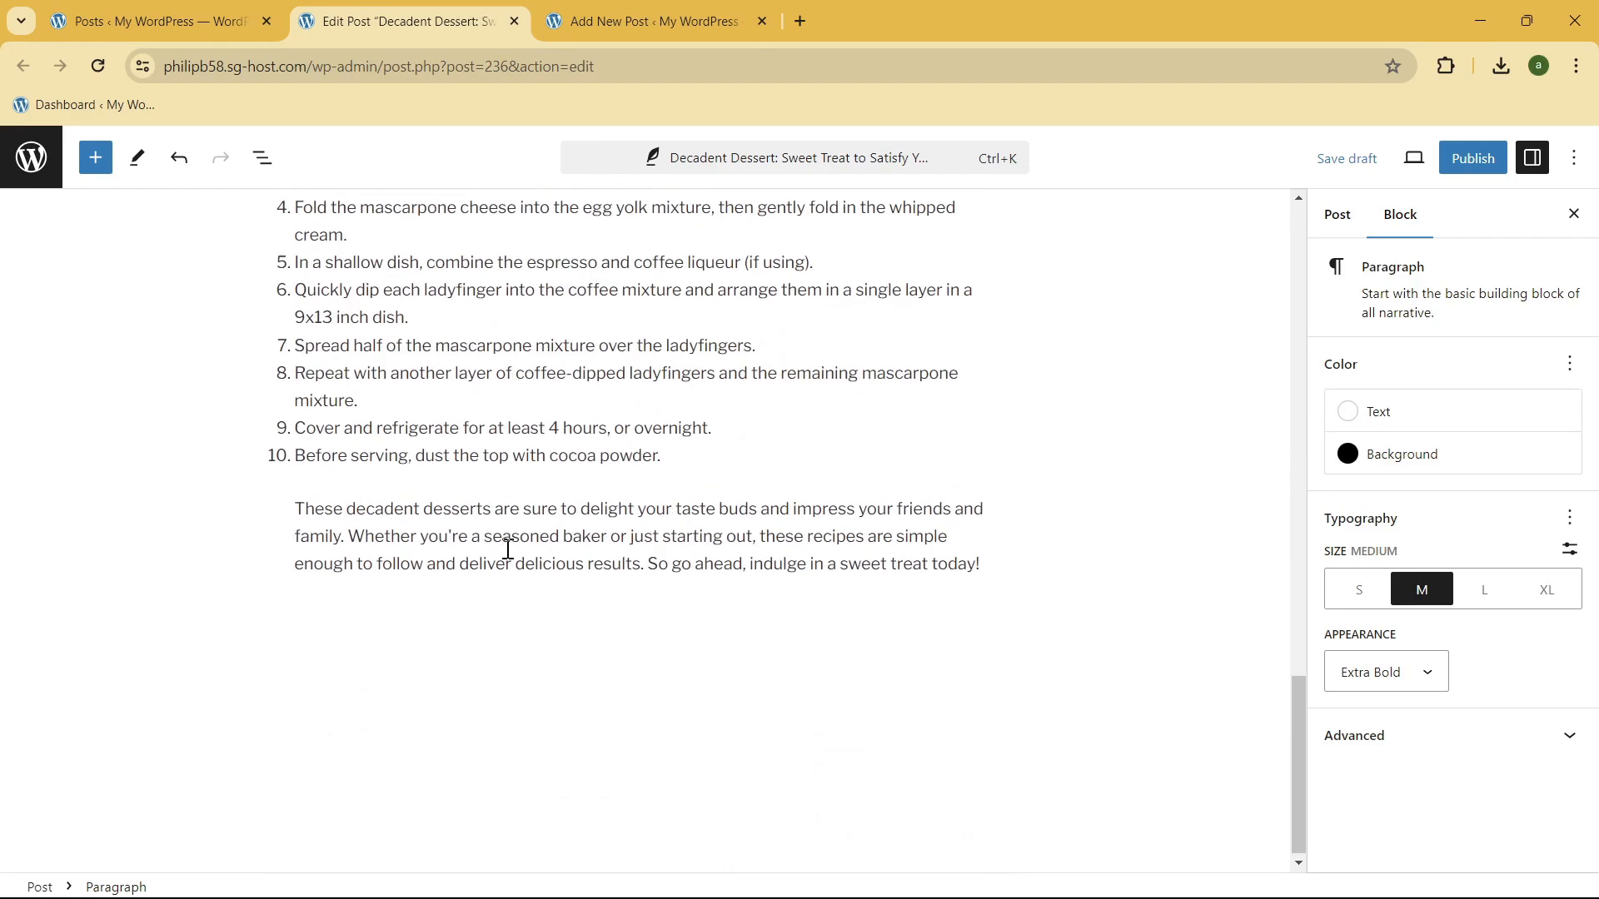
scroll(507, 542, "up", 11)
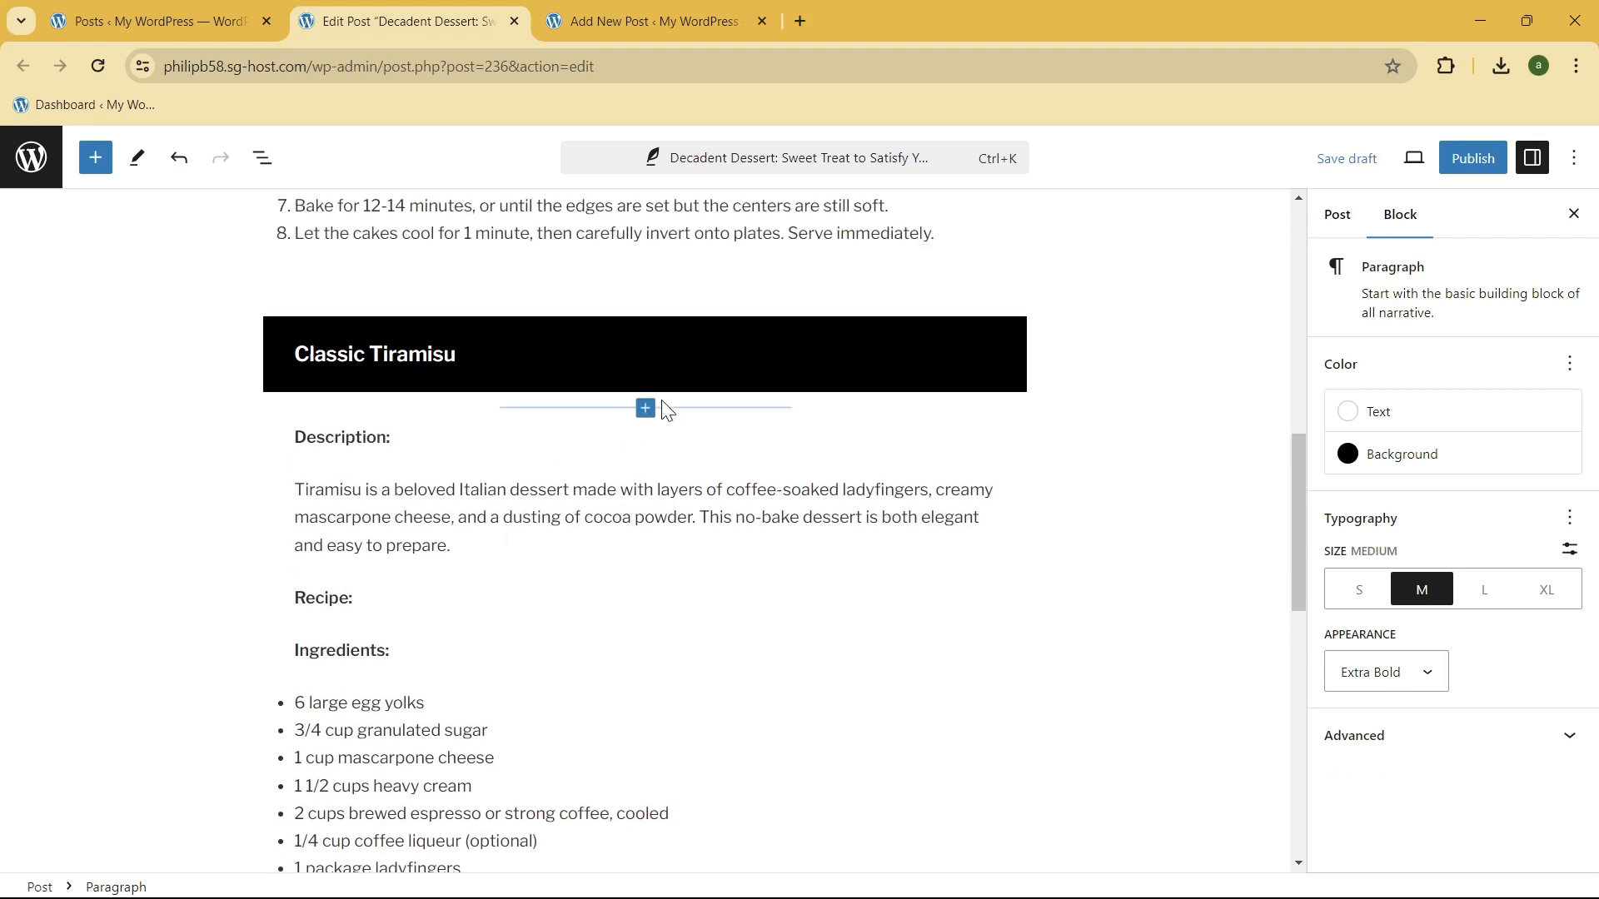
Step: Insert an Image block below the "Classic Tiramisu" heading, using the tiramisu photo images.jpeg from the media library
left_click(645, 407)
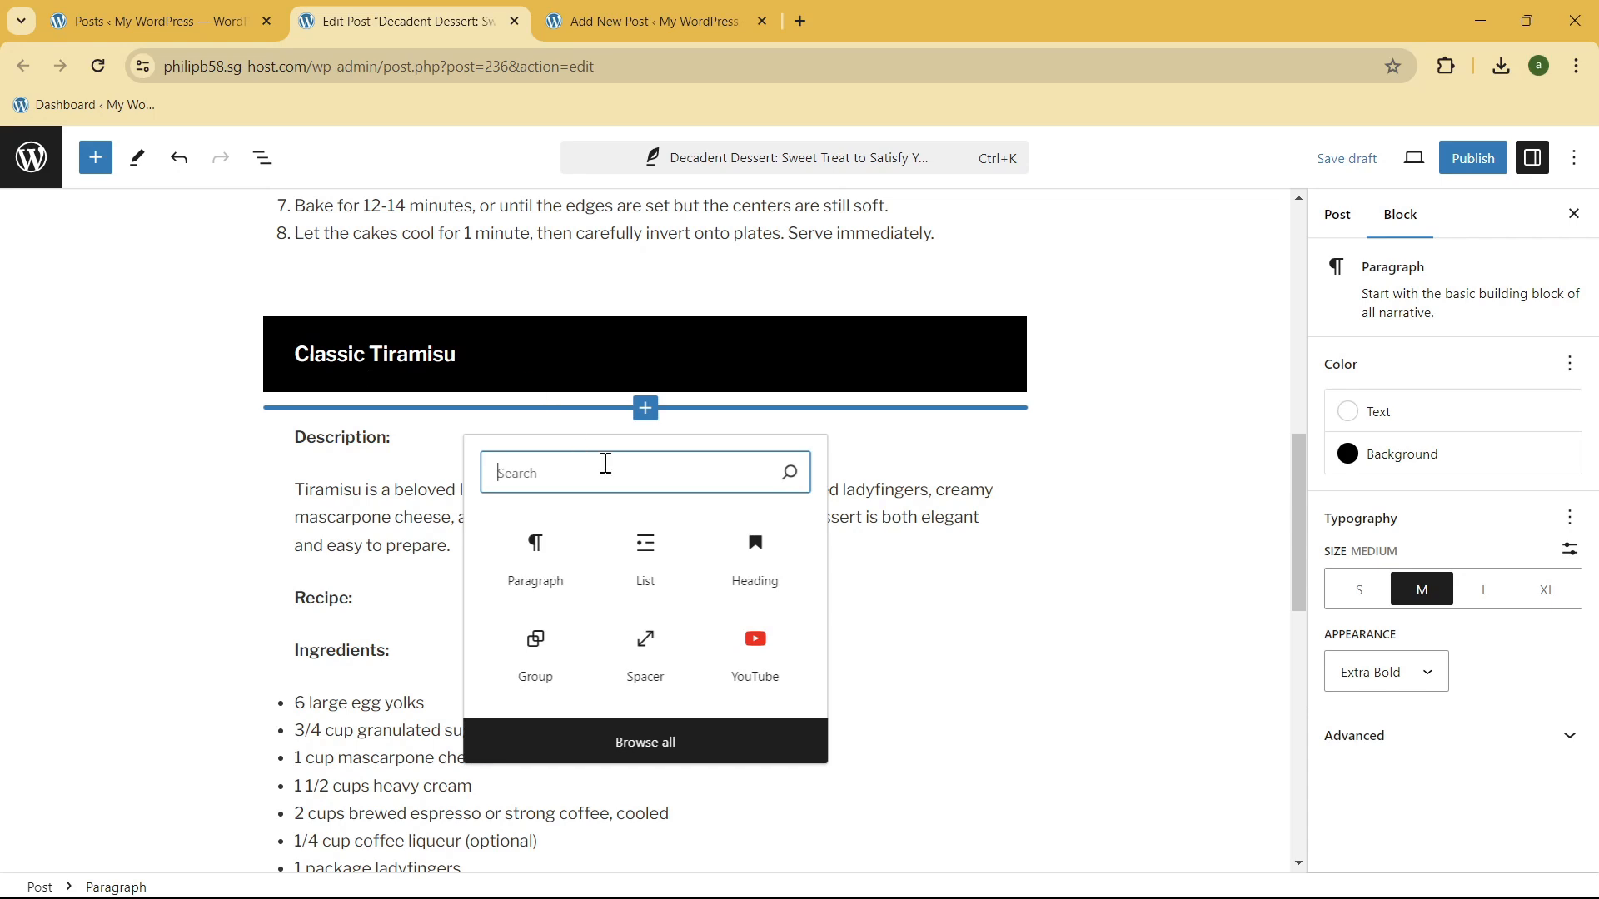
type("im")
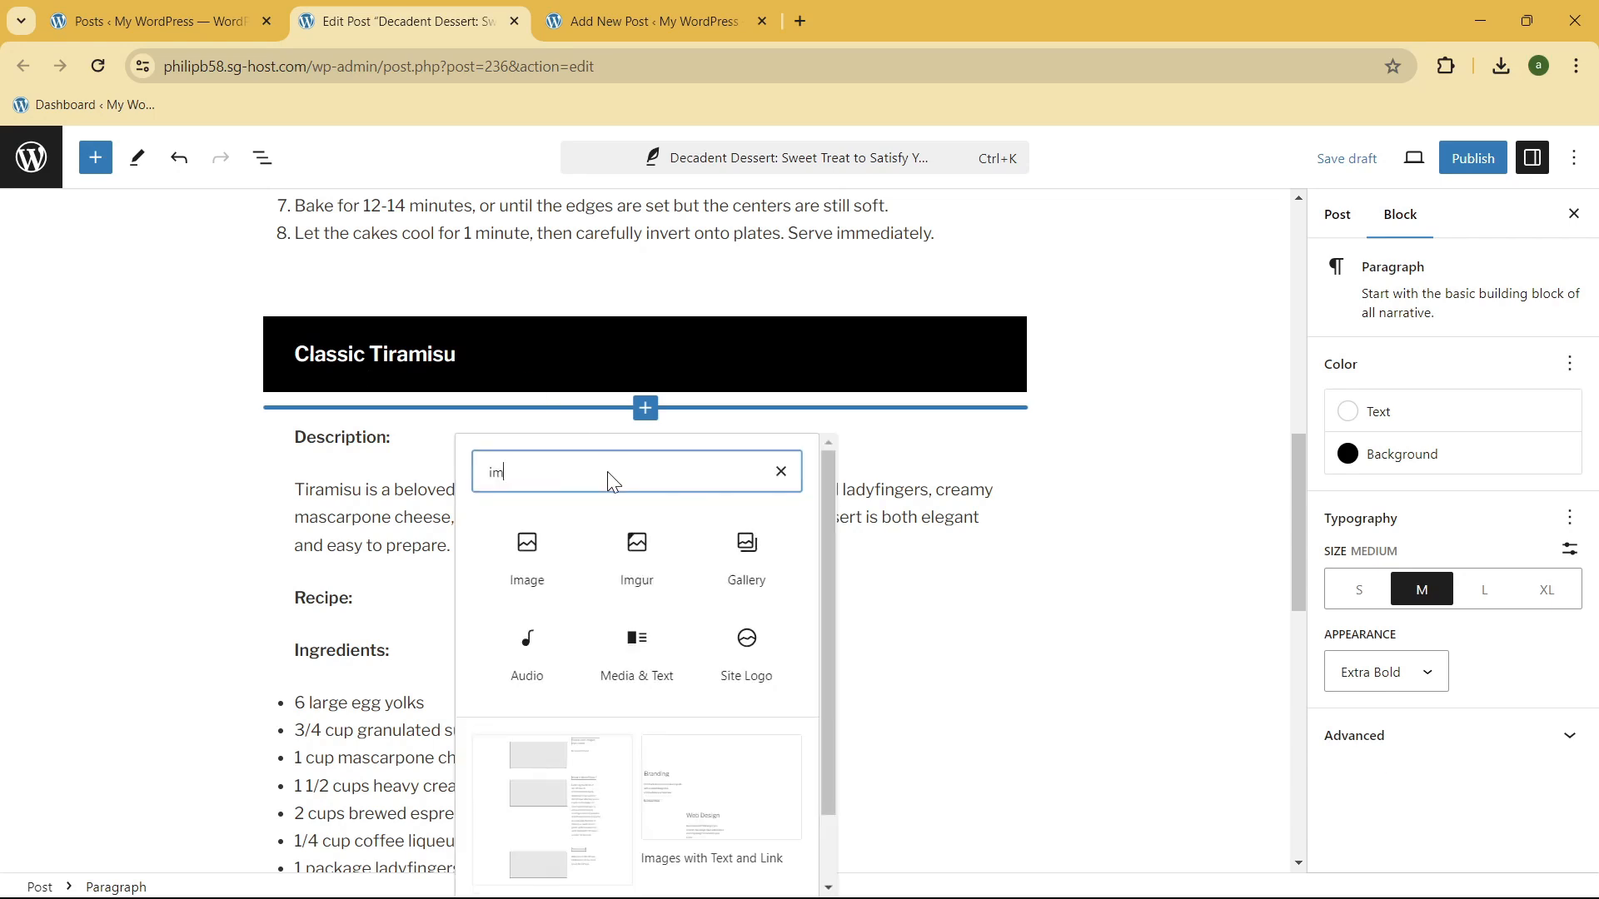
left_click(528, 543)
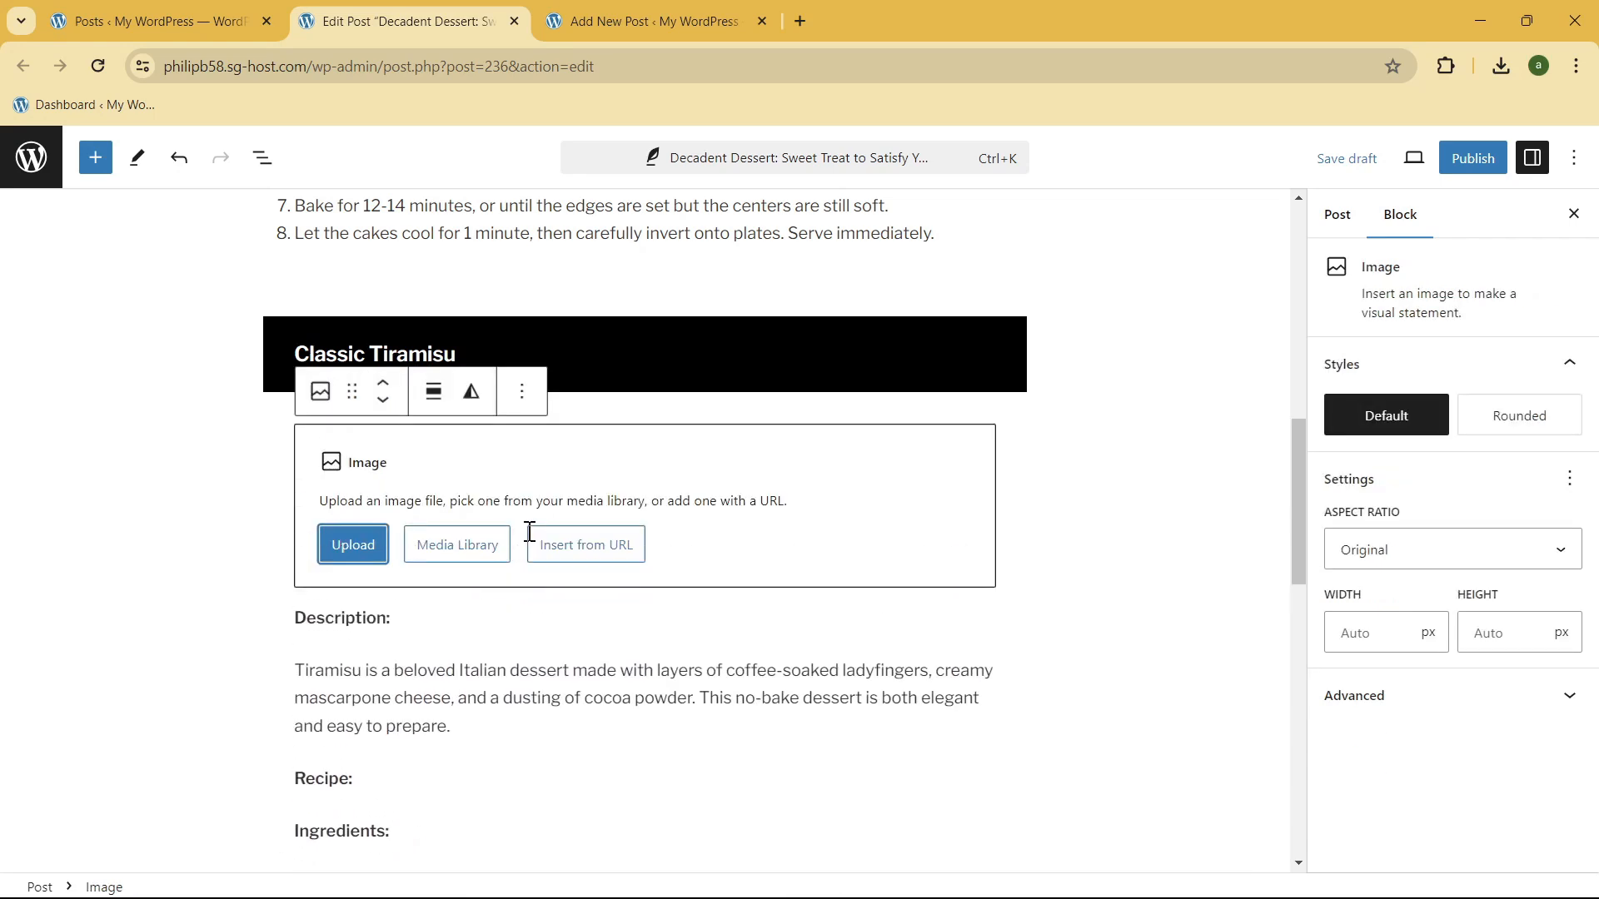
left_click(450, 552)
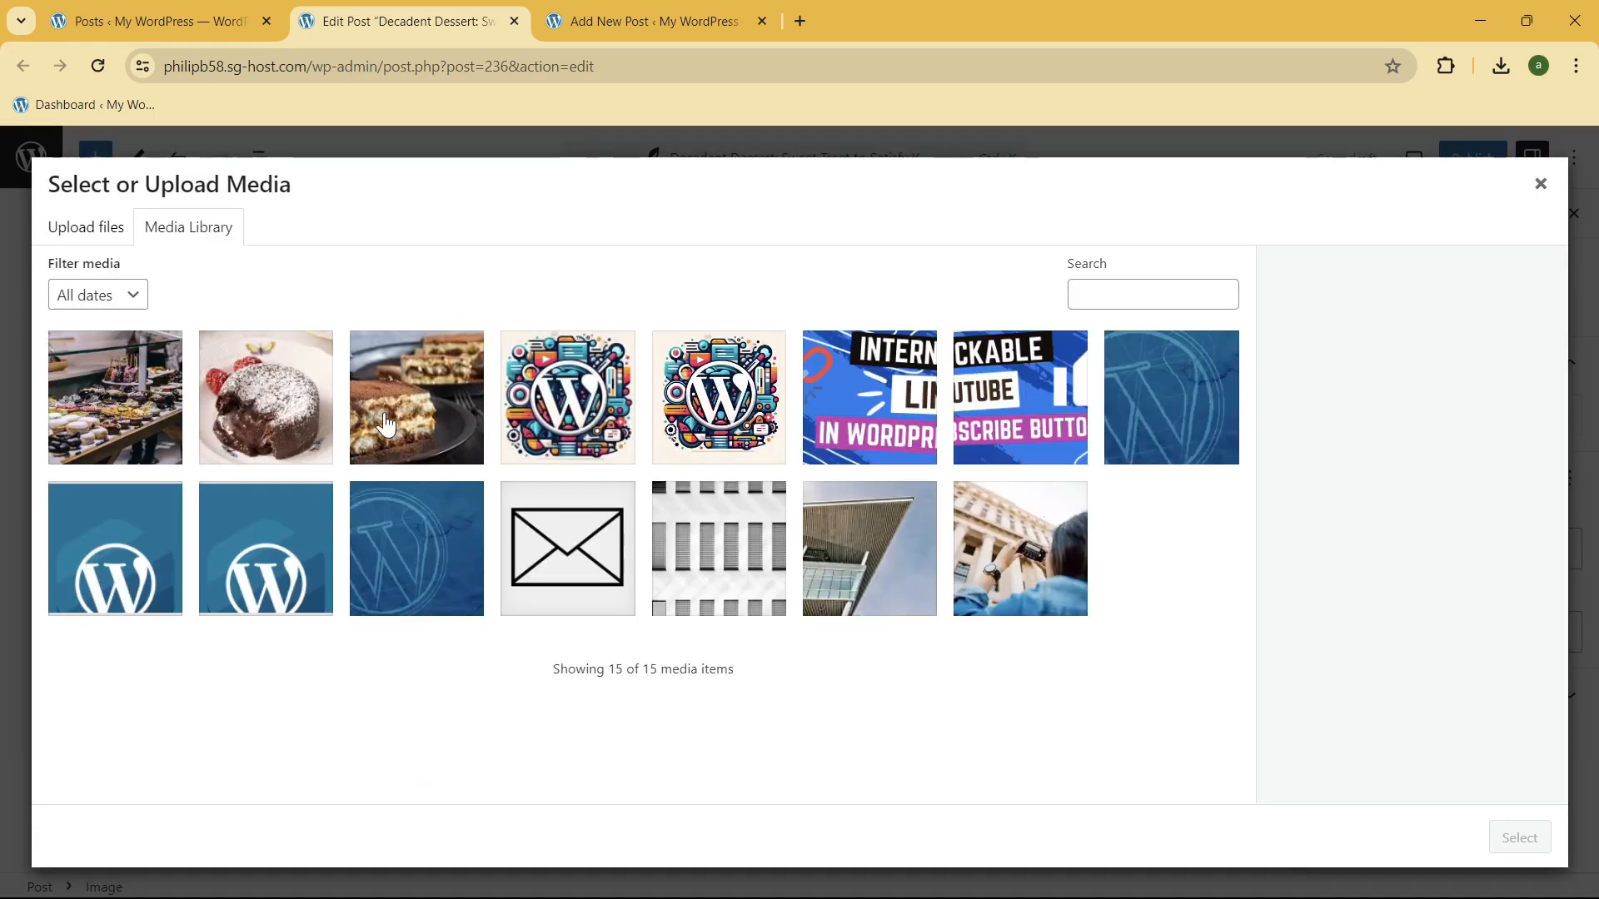
left_click(399, 428)
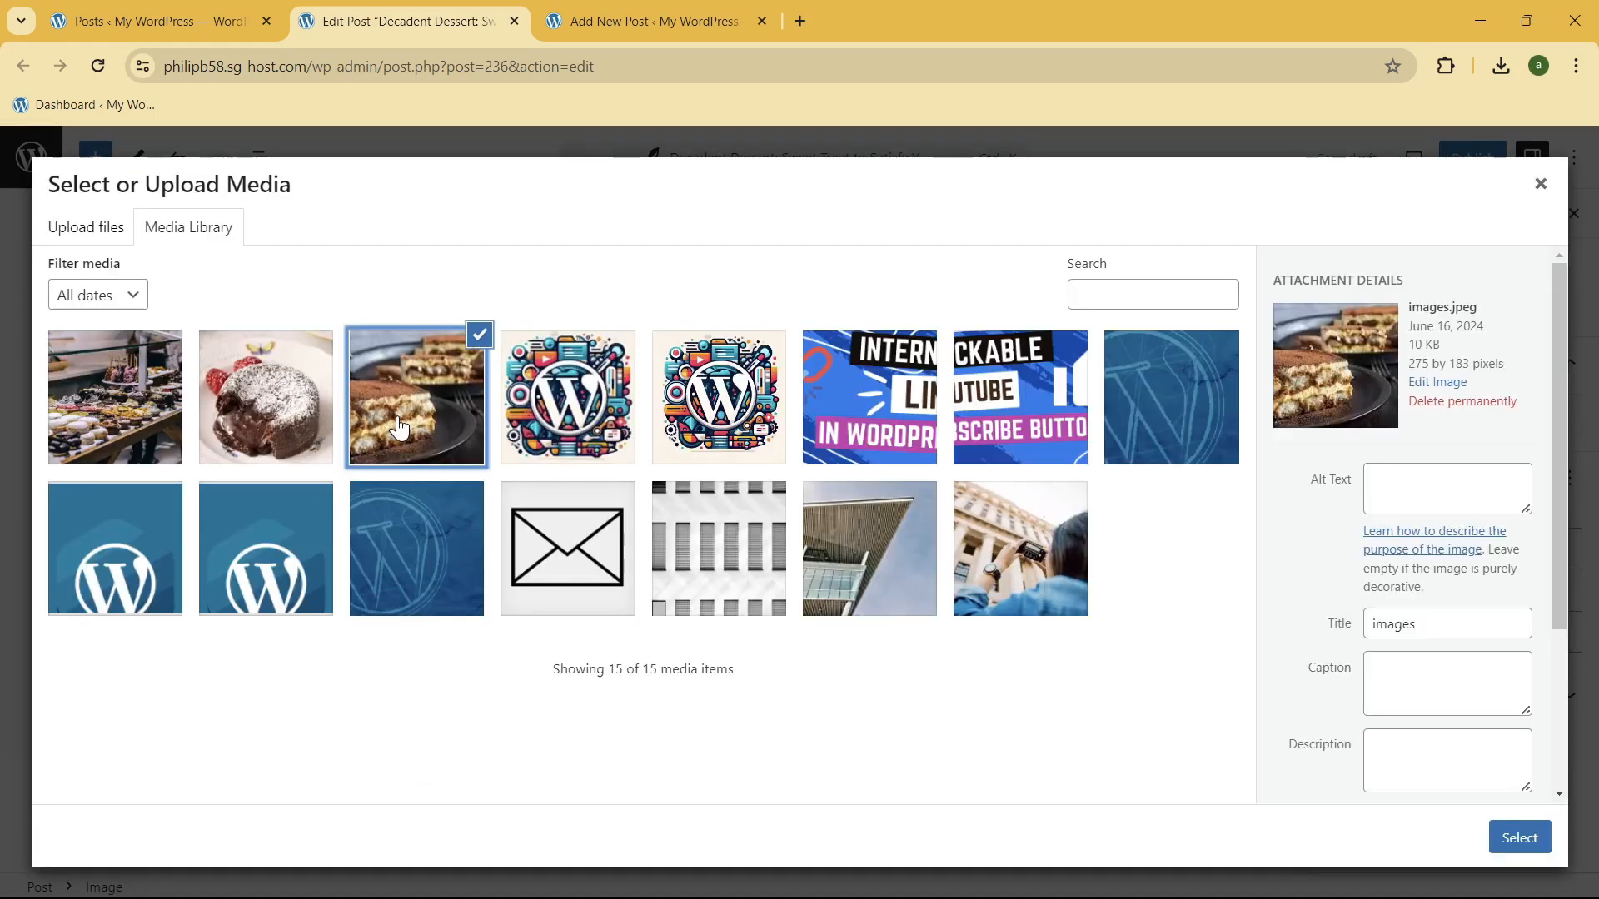
left_click(1517, 837)
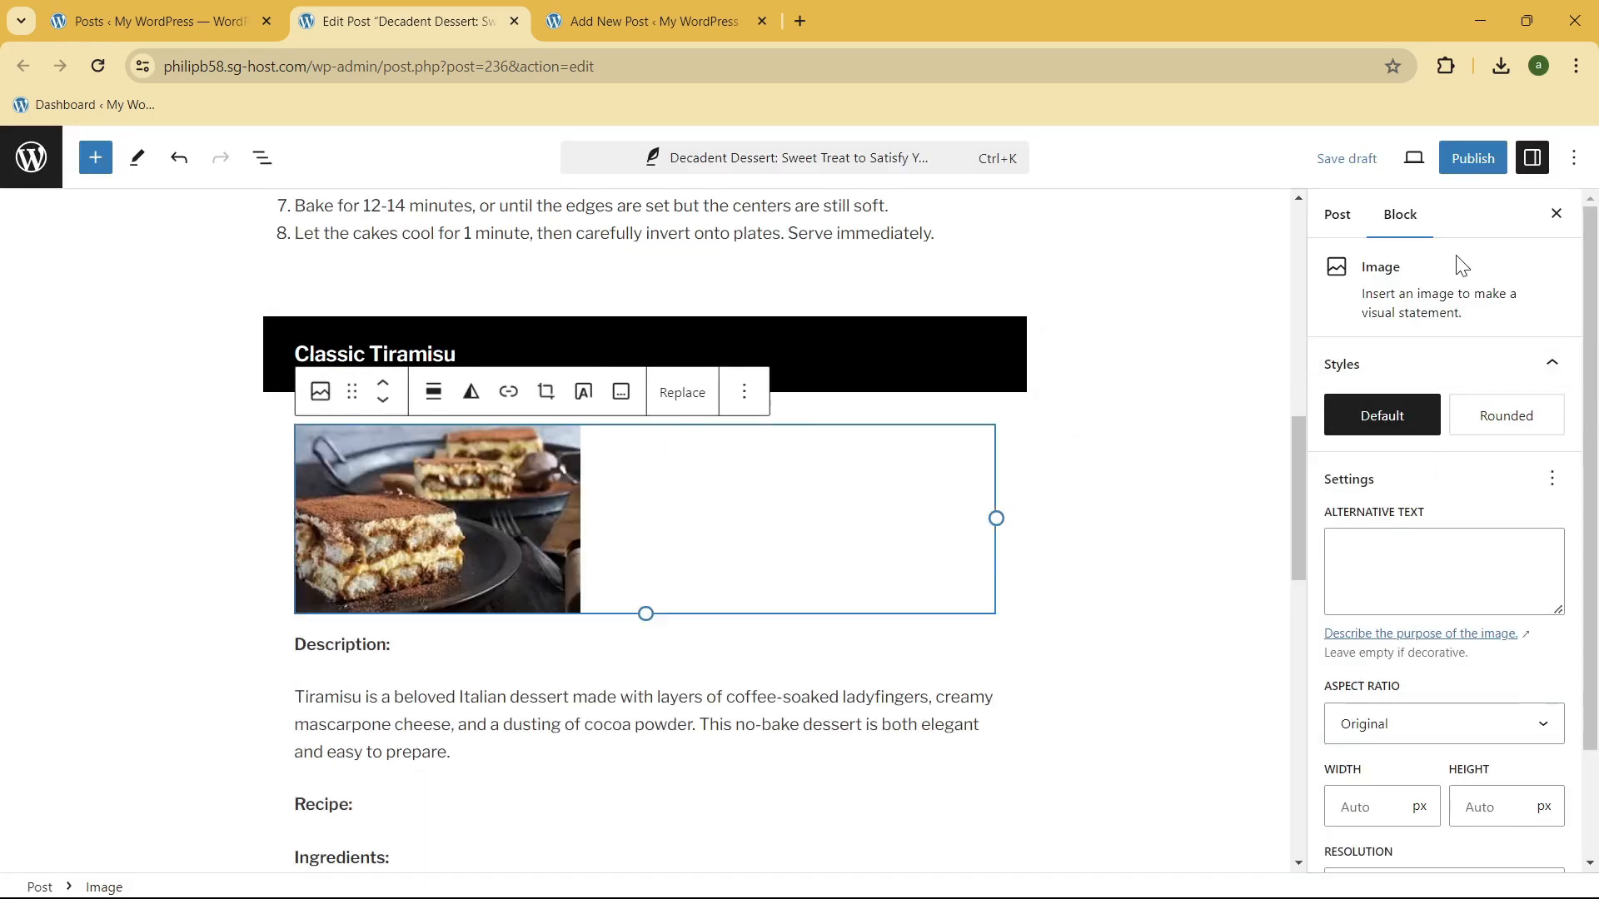
Step: Look through the tiramisu image's settings and try the Rounded style before returning it to Default
scroll(1563, 506, "down", 2)
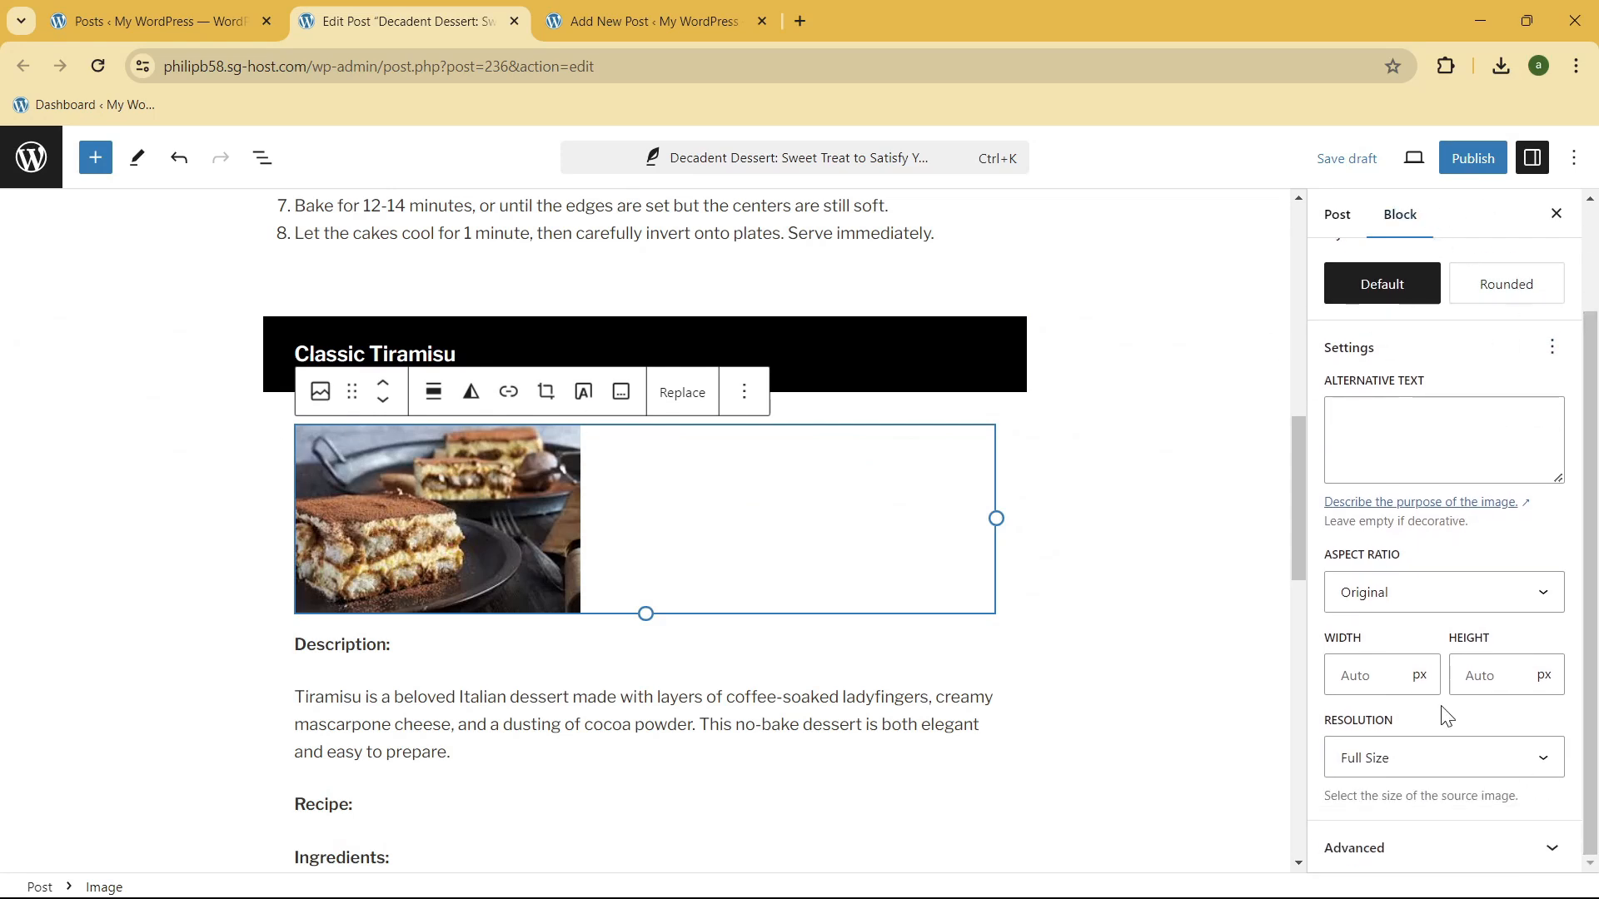
scroll(1487, 445, "up", 1)
scroll(1488, 446, "down", 1)
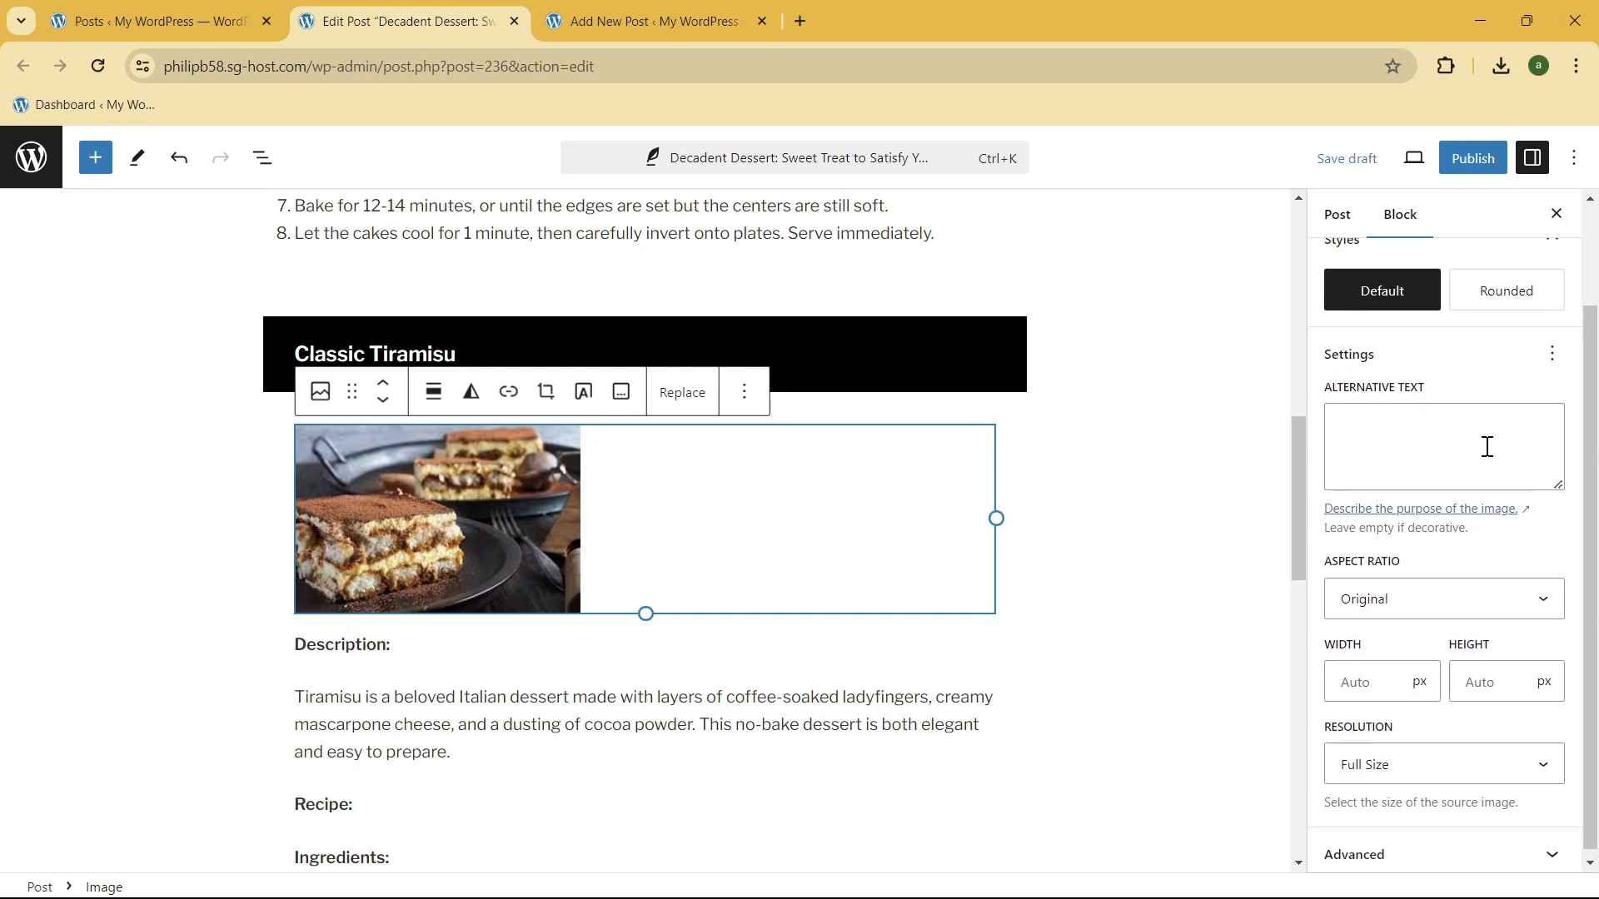
scroll(1488, 445, "up", 1)
scroll(1488, 446, "up", 3)
scroll(1511, 375, "down", 3)
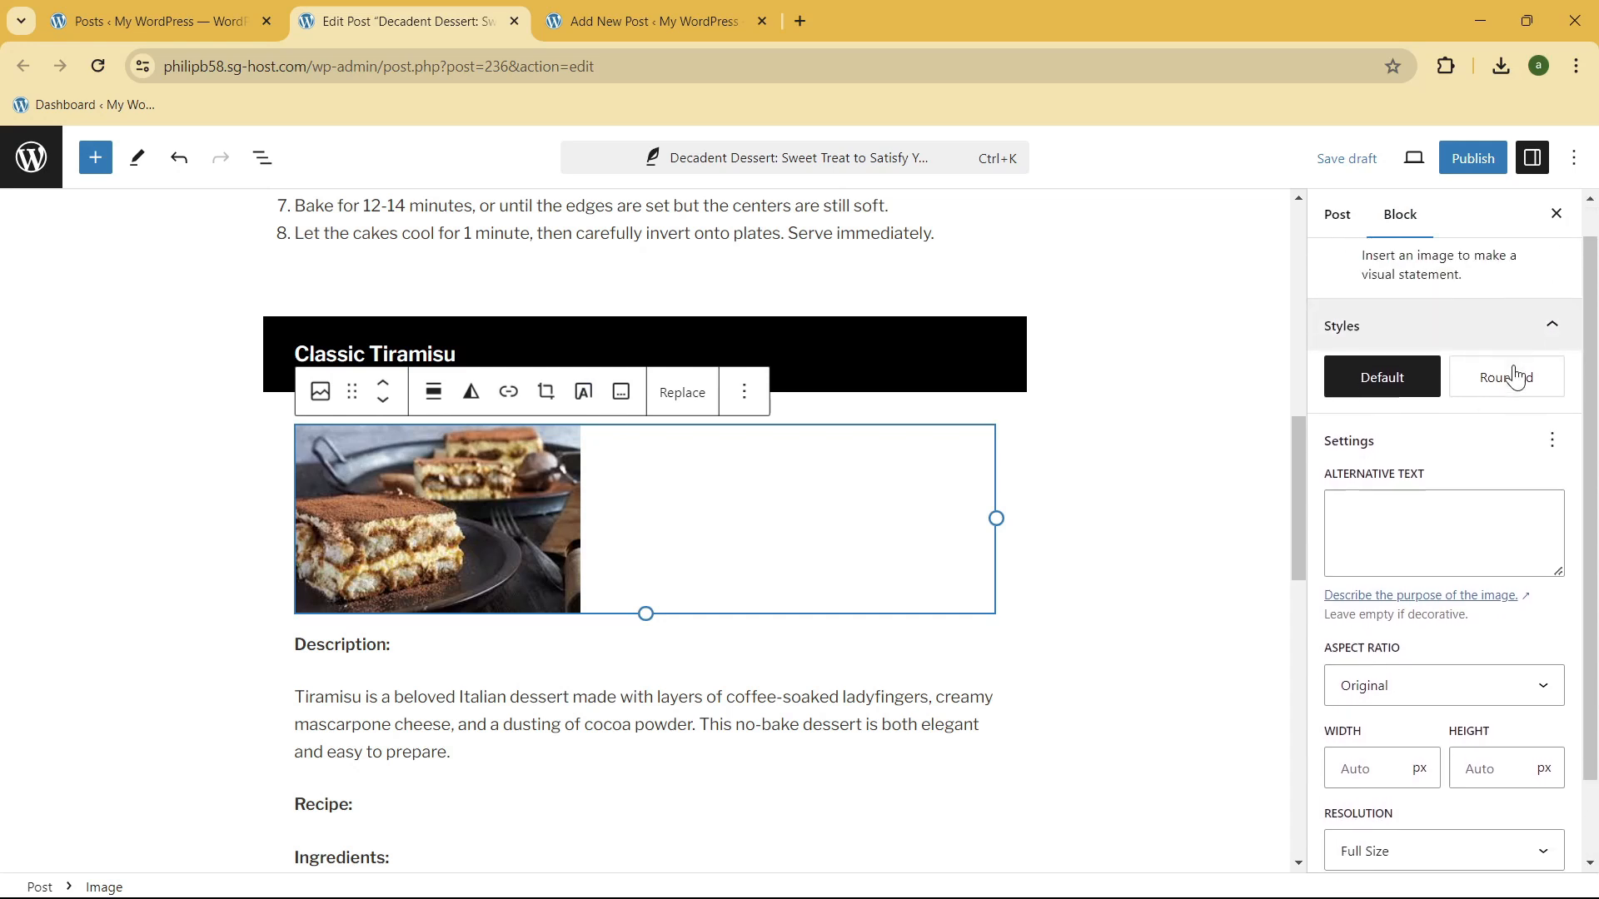
mouse_move(1402, 316)
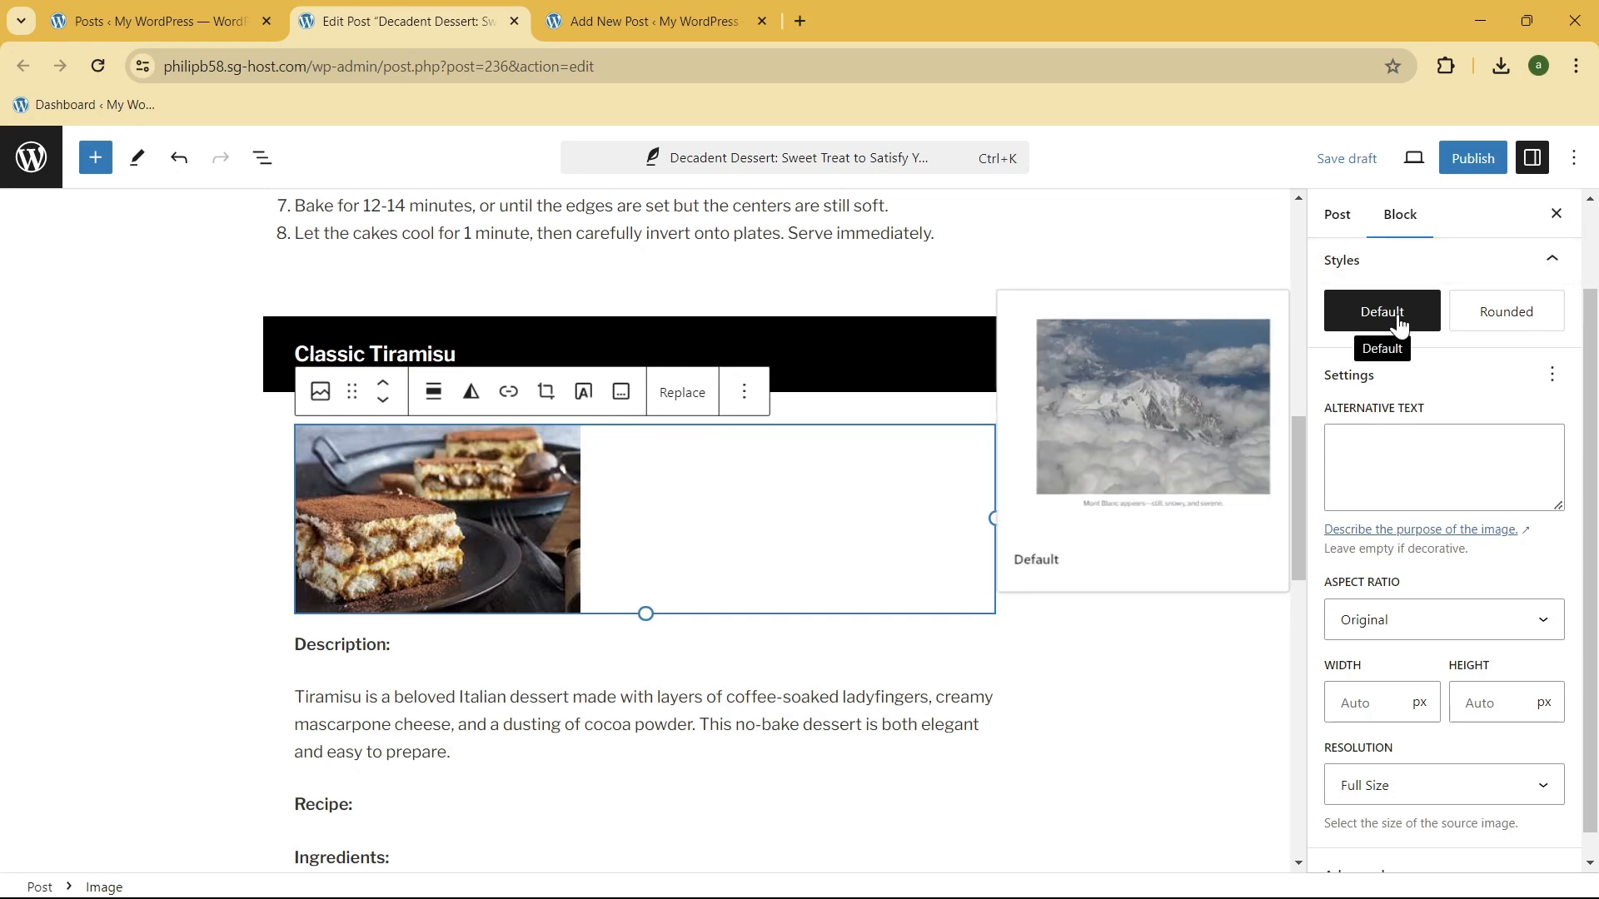
left_click(1525, 311)
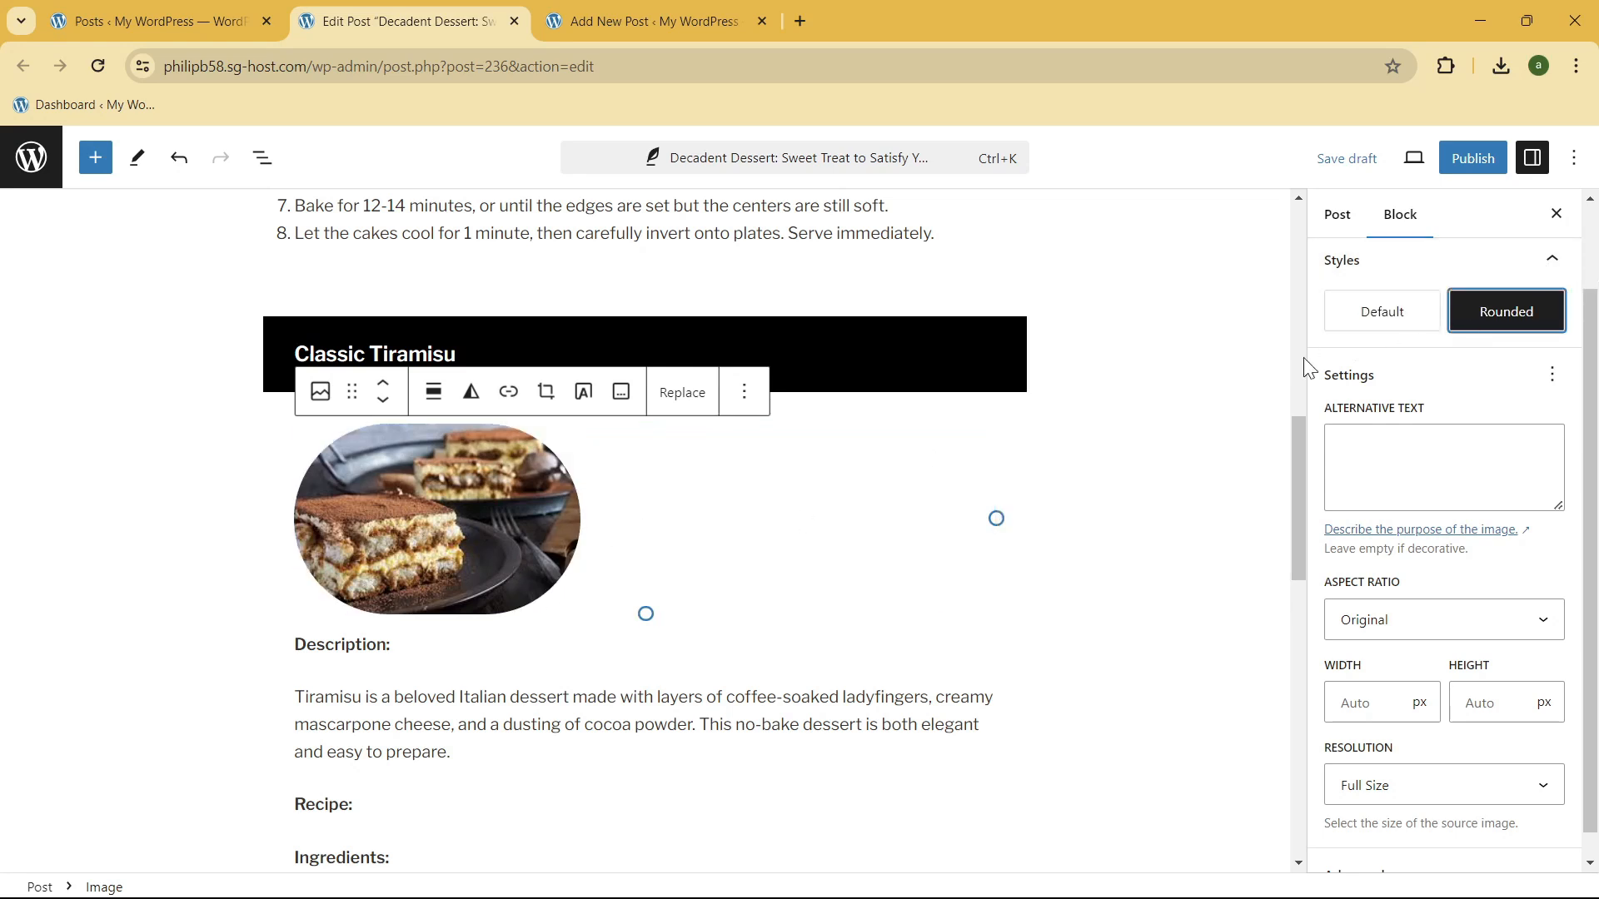
left_click(1375, 314)
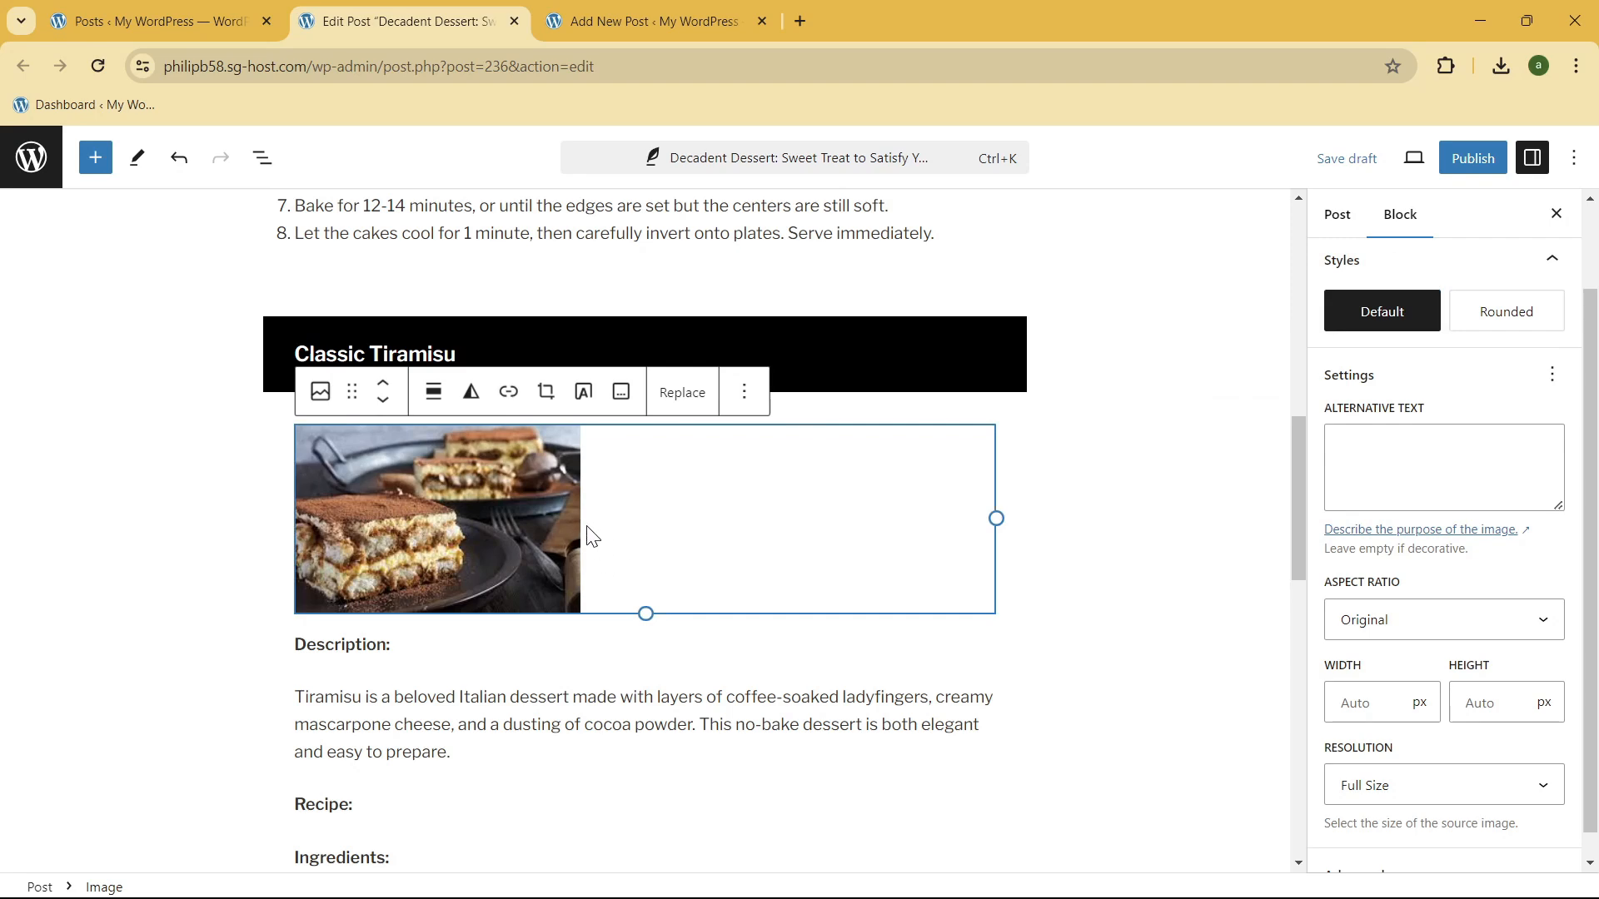
Step: Enlarge the tiramisu image to about 672 px wide, and reduce its width to about 500 px
mouse_move(996, 517)
left_mouse_down()
mouse_move(725, 545)
mouse_move(993, 537)
left_mouse_up()
scroll(1001, 567, "down", 3)
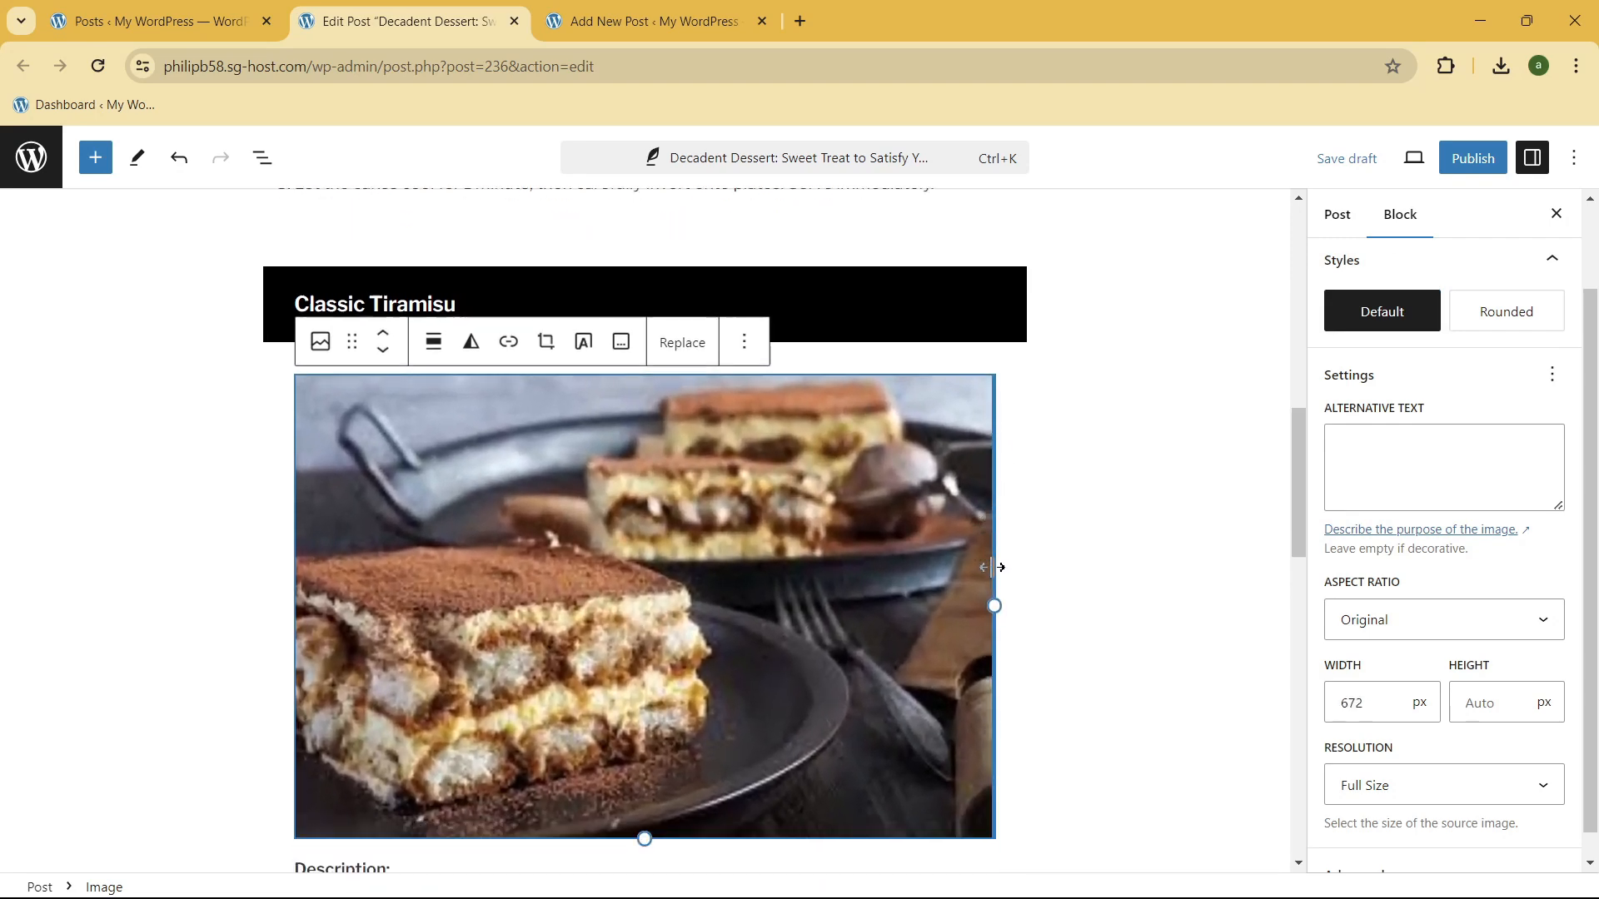
scroll(1002, 569, "up", 4)
scroll(1007, 599, "down", 3)
left_click_drag(998, 463, 823, 467)
scroll(389, 737, "up", 3)
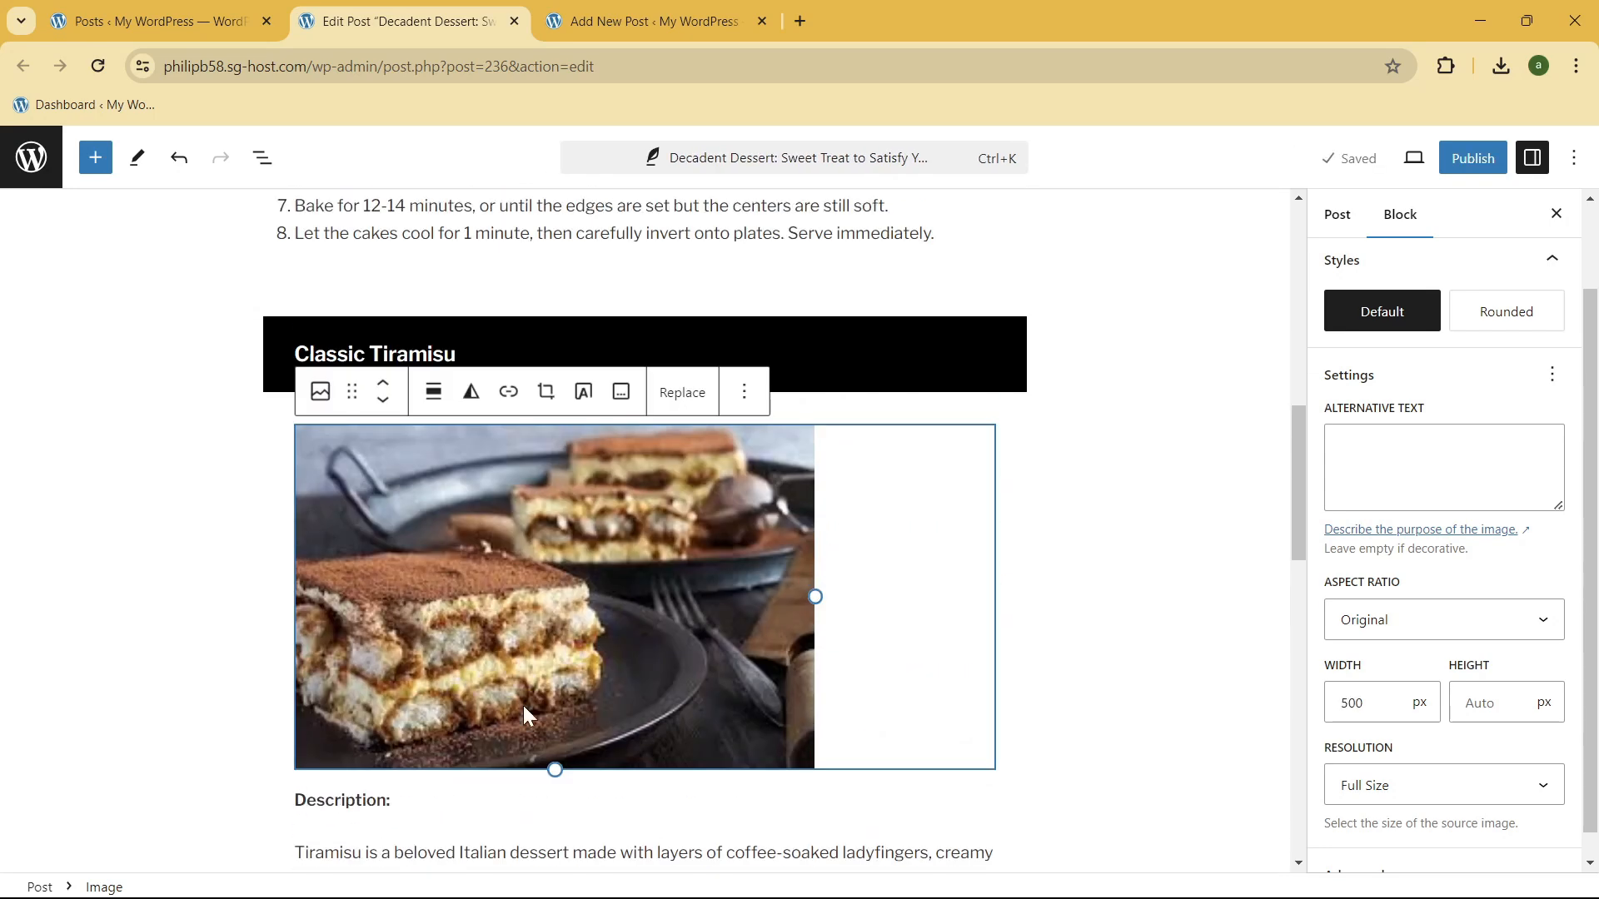
Step: Try the Square - 1:1 aspect ratio on the tiramisu image before returning it to Original
scroll(1466, 422, "down", 1)
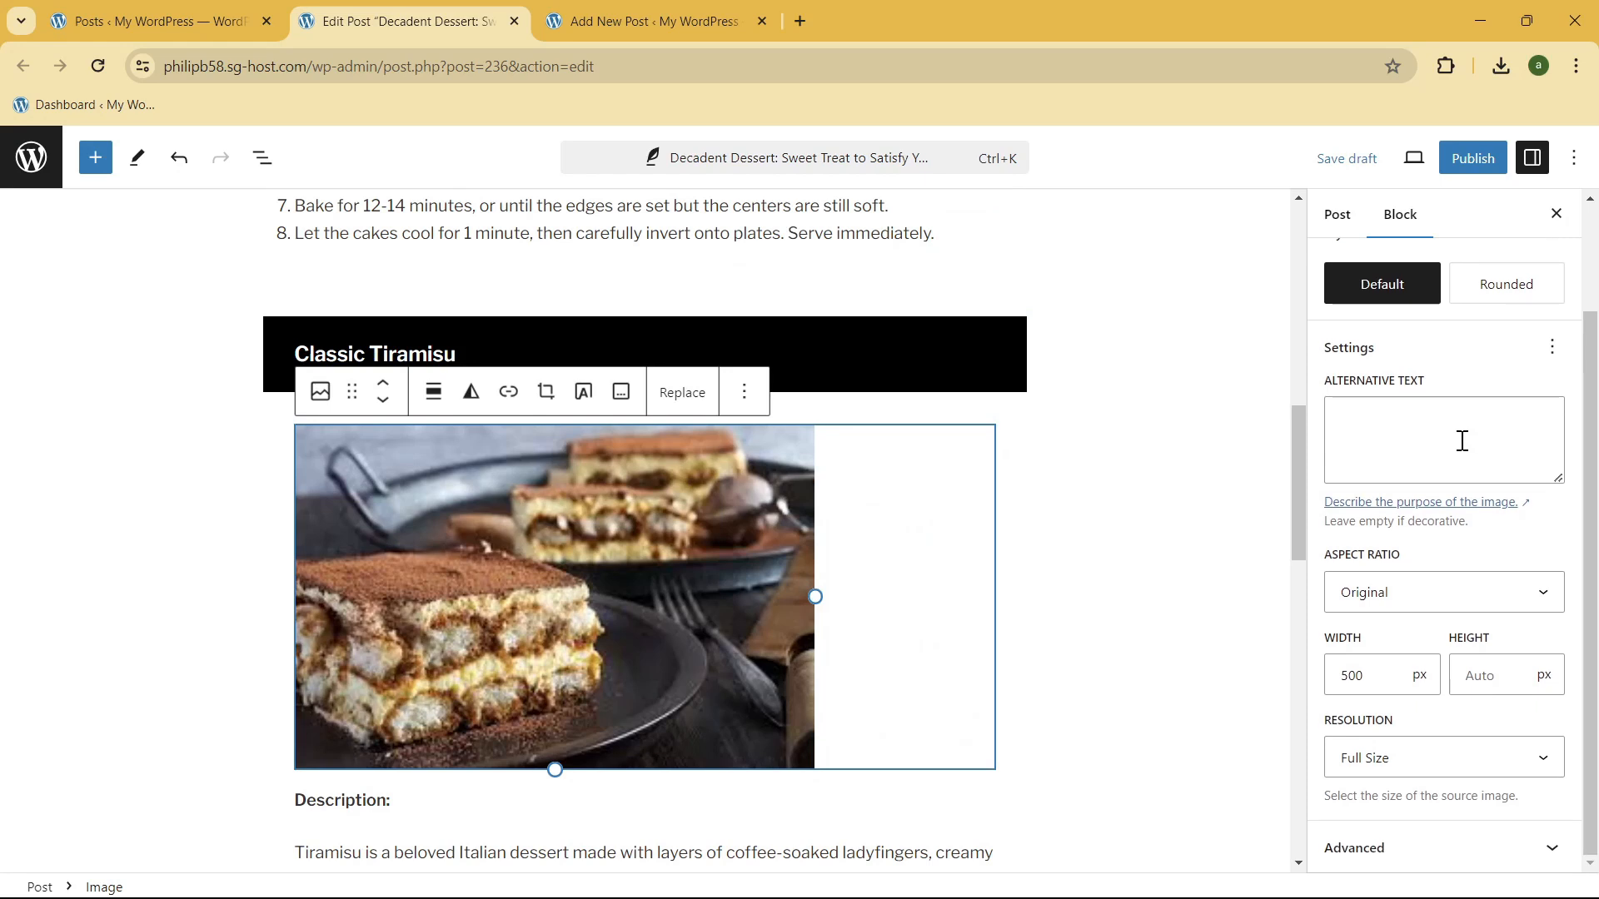
left_click(1487, 601)
left_click(1494, 596)
left_click(1497, 597)
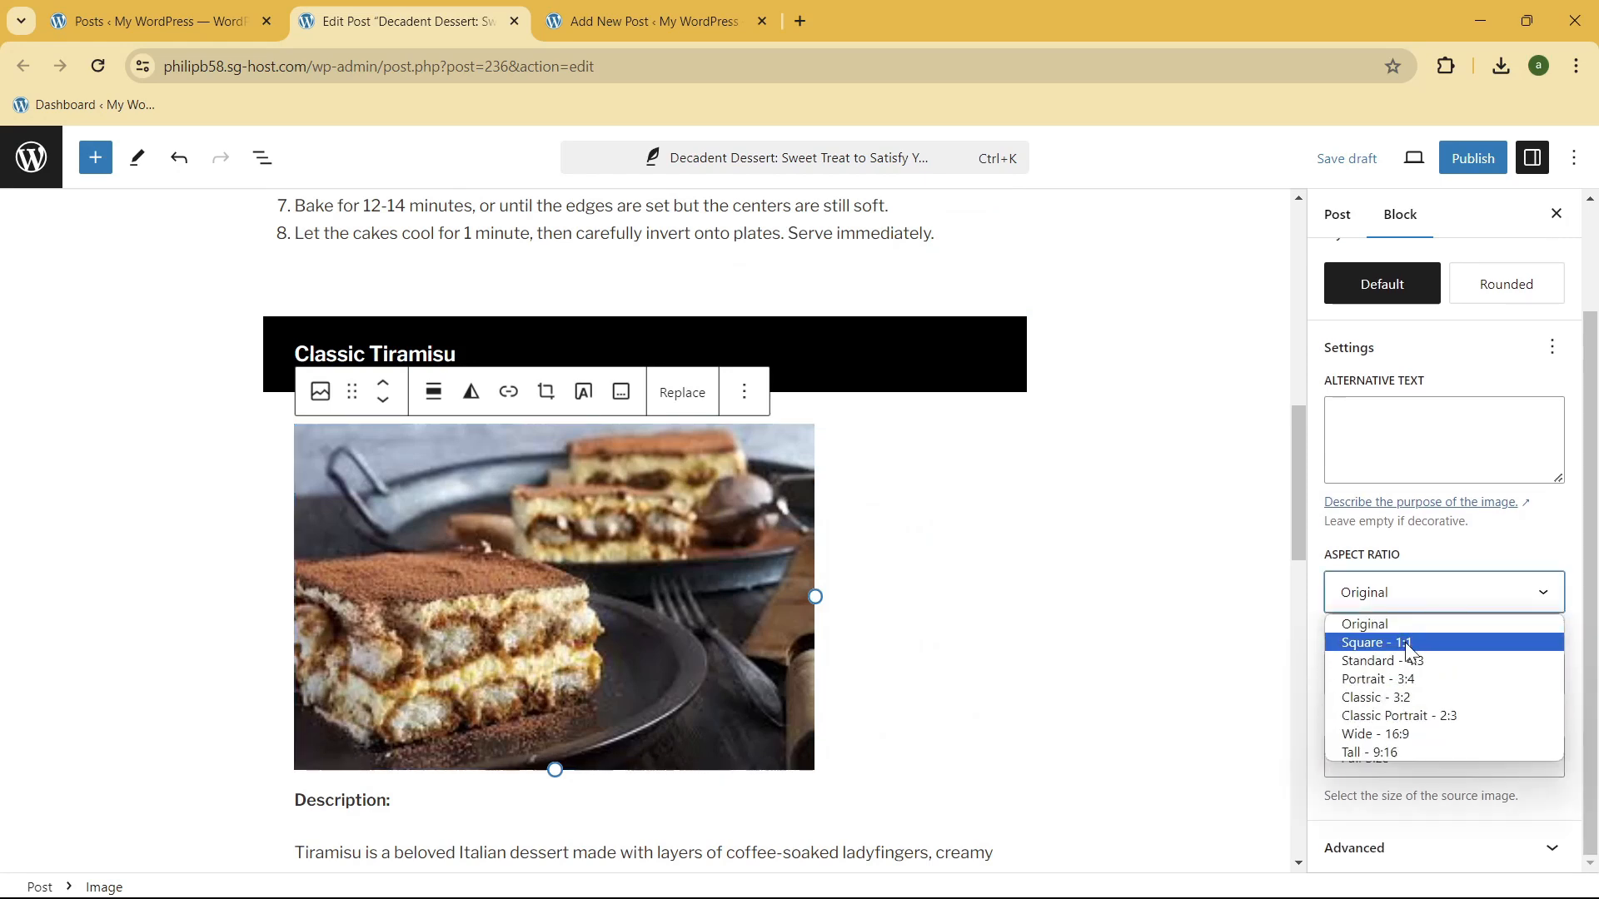
left_click(1407, 643)
left_click(1478, 596)
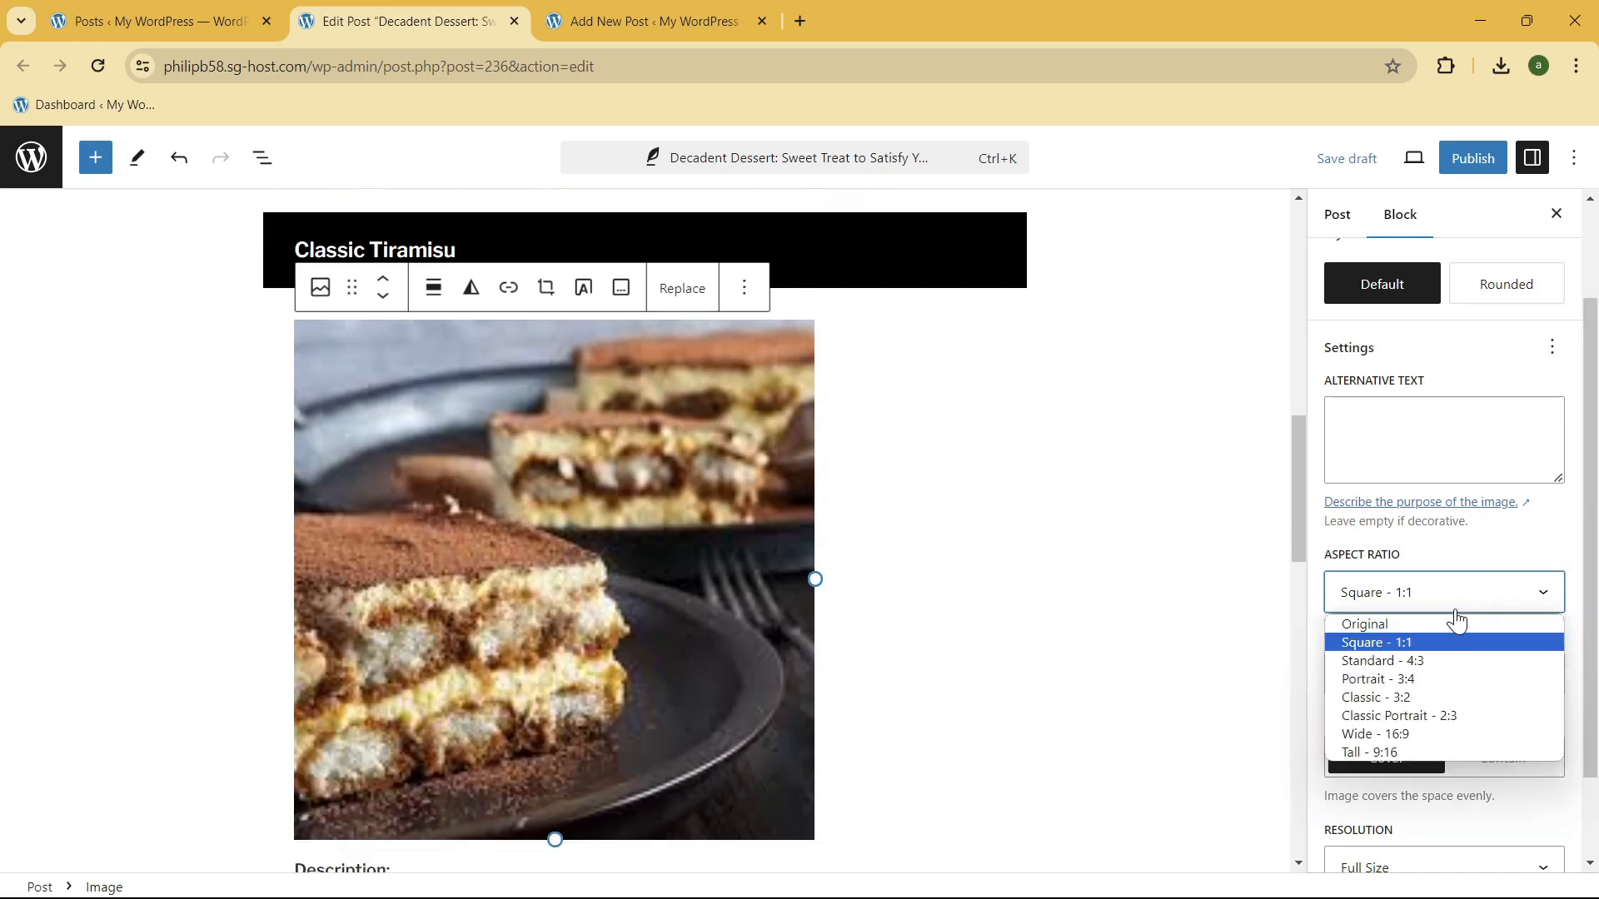
left_click(1416, 615)
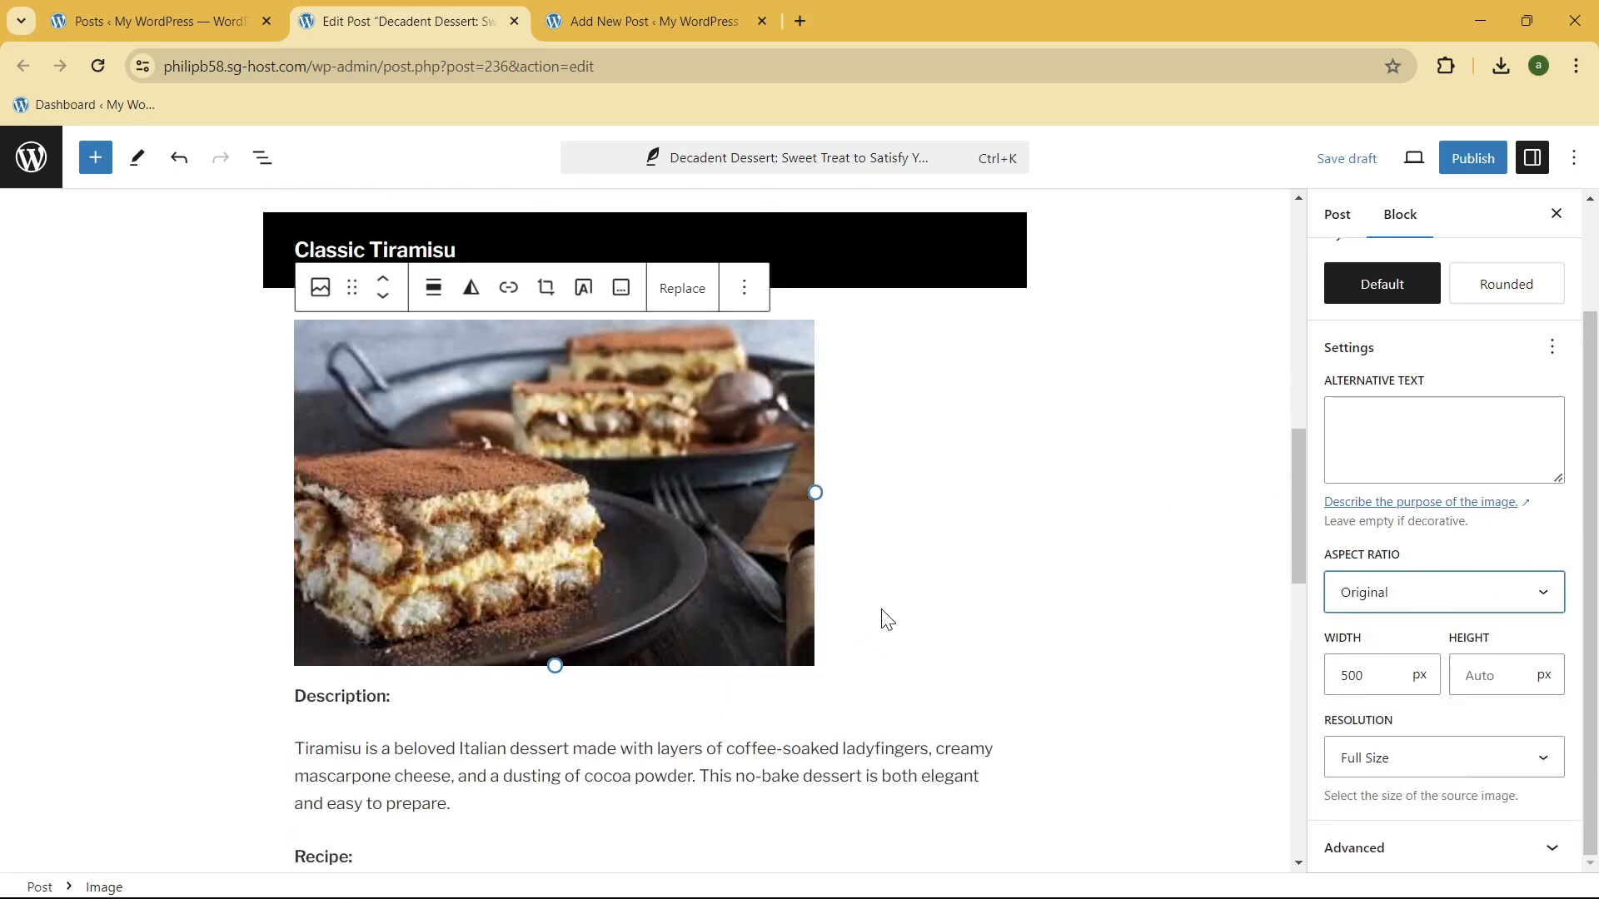
Step: Shrink the tiramisu image to about 245 px wide, and try the Thumbnail resolution before returning it to Full Size
left_click_drag(816, 492, 550, 404)
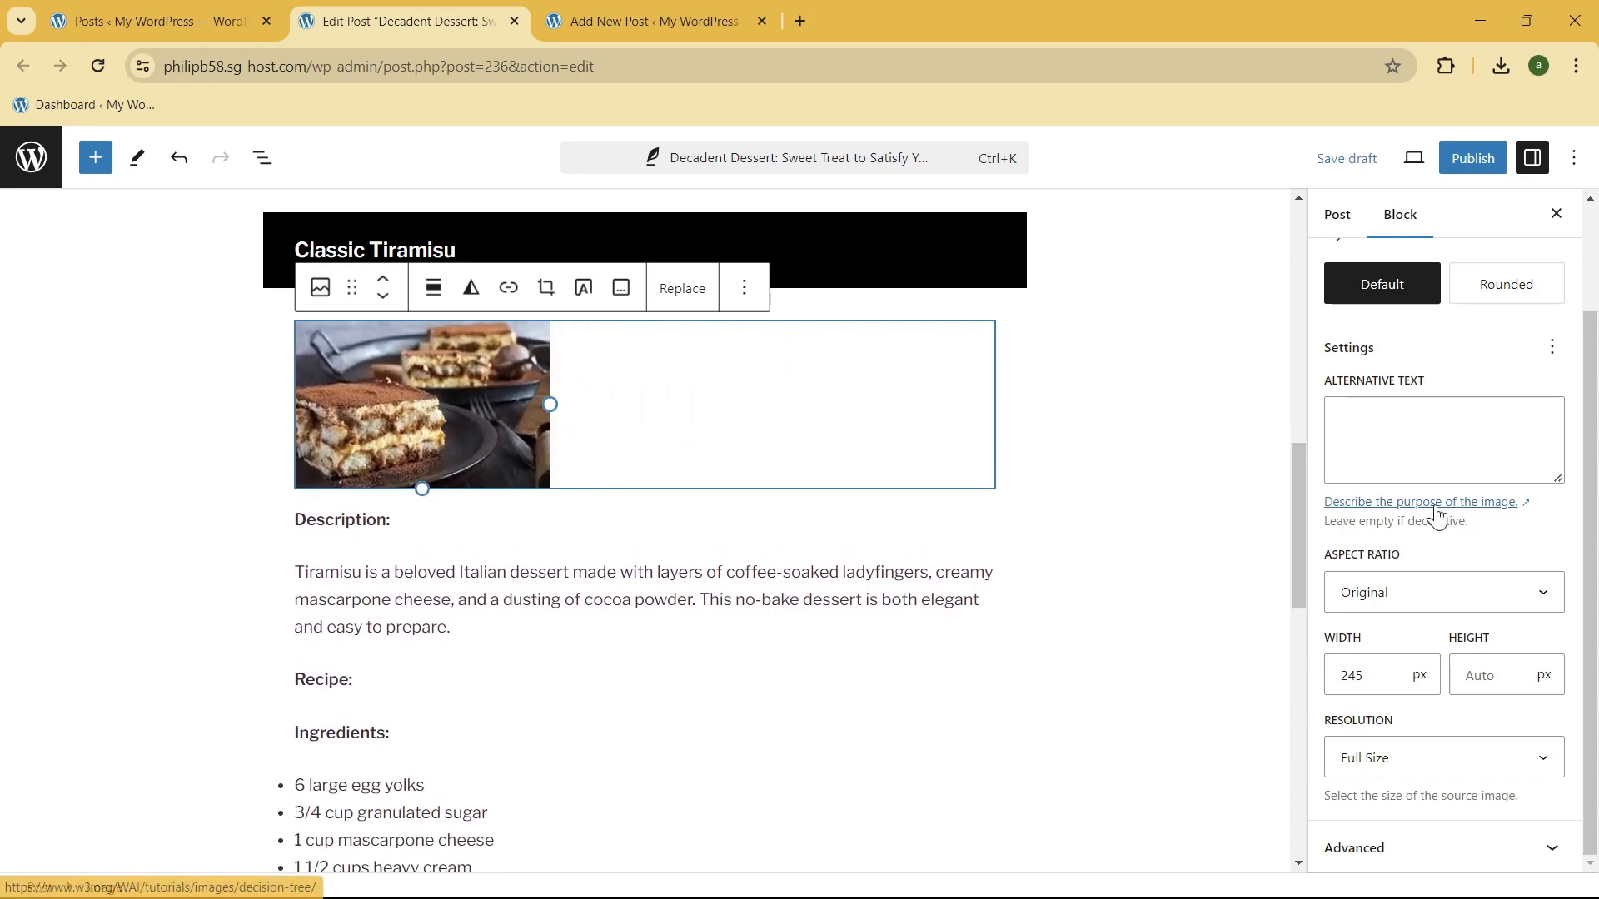
left_click(1501, 753)
left_click(1501, 755)
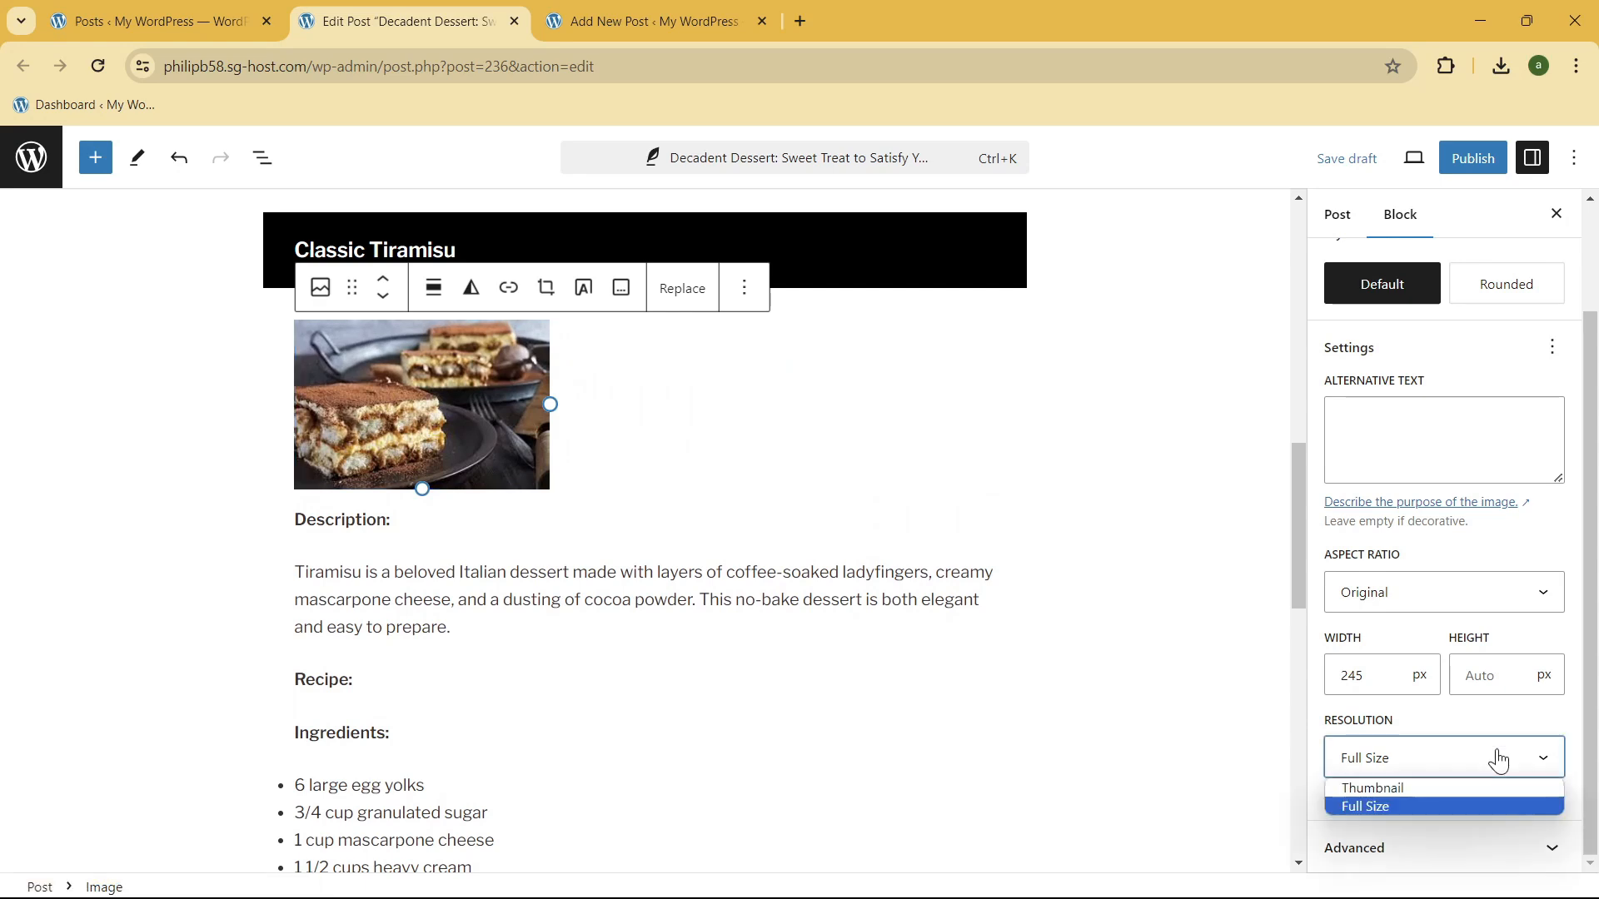
left_click(1398, 788)
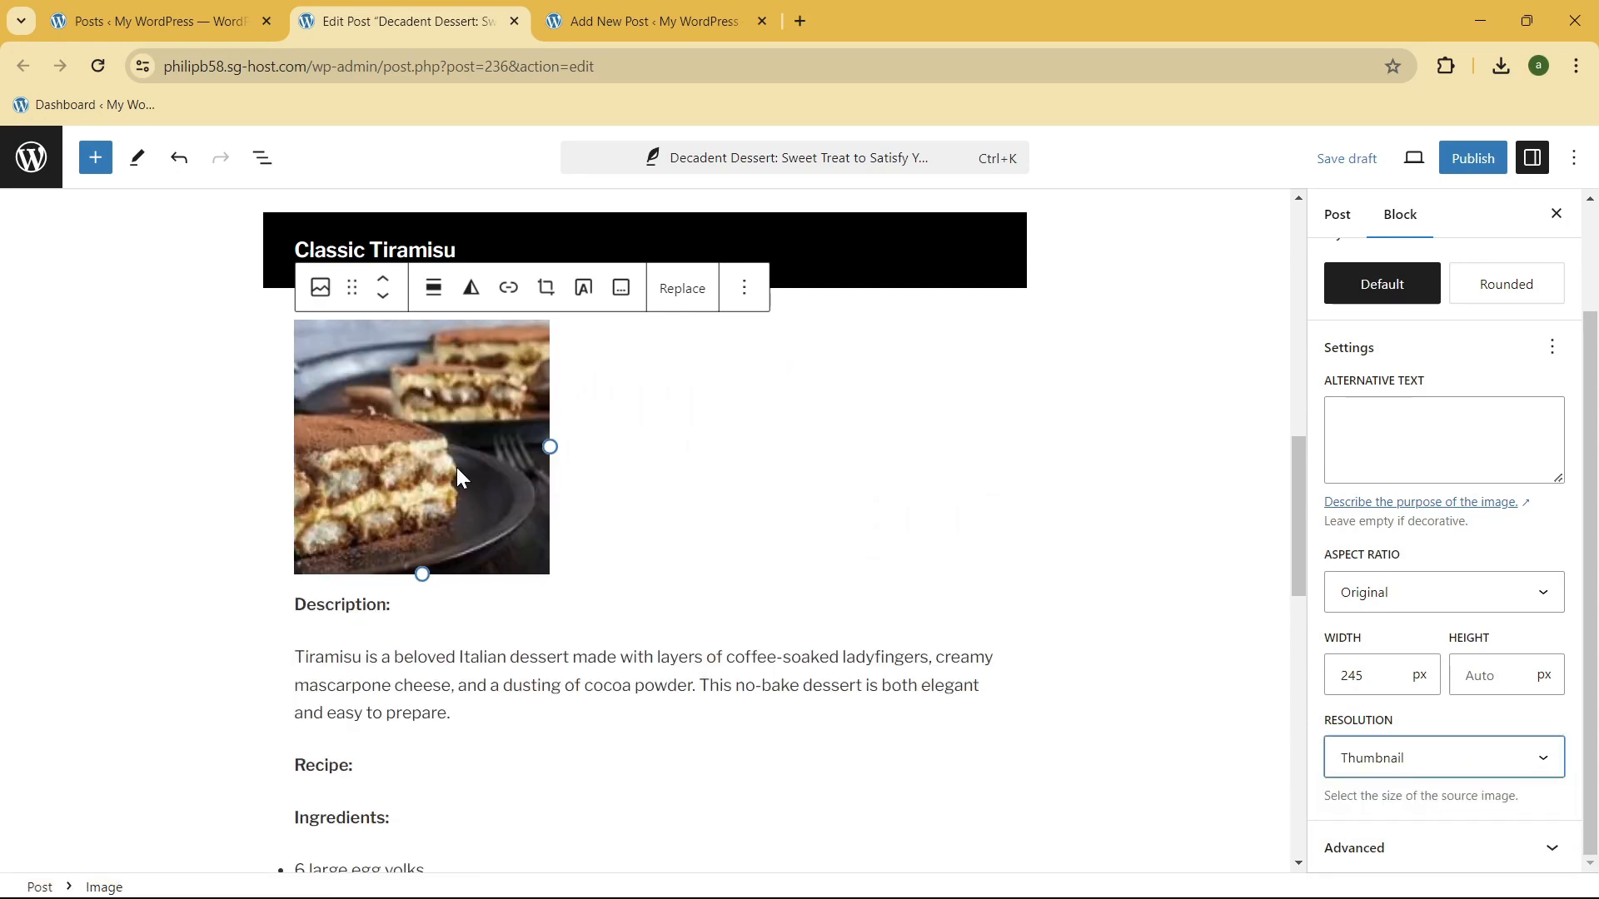
left_click(1405, 741)
left_click(1388, 807)
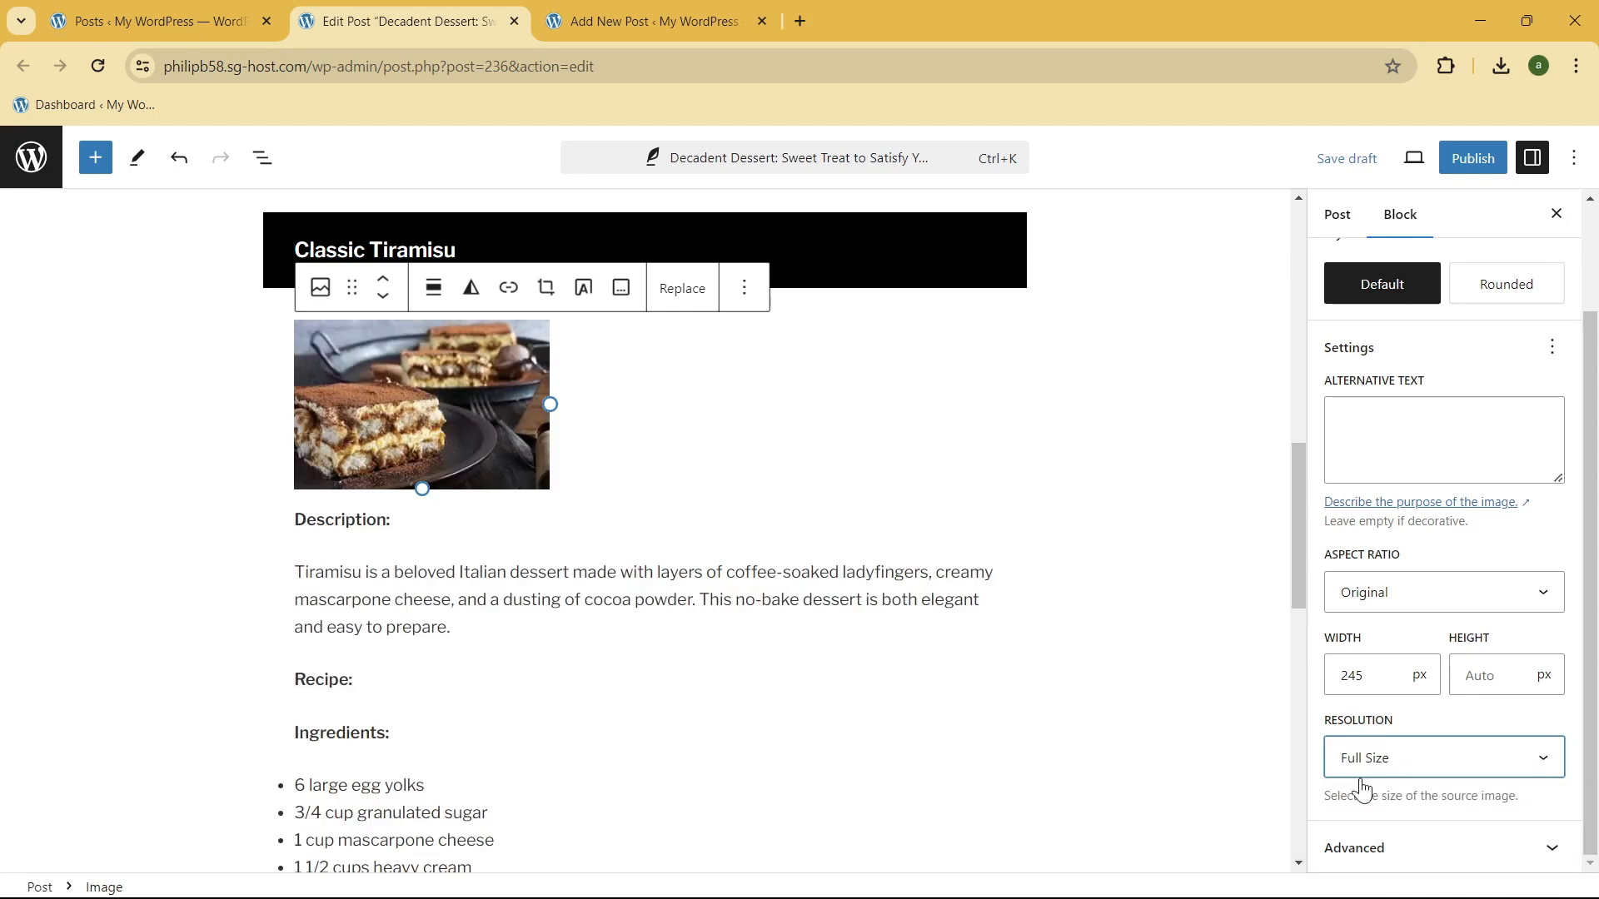
Step: Move the tiramisu image below the "Description:" label and back up beneath the "Classic Tiramisu" heading
scroll(1508, 415, "up", 2)
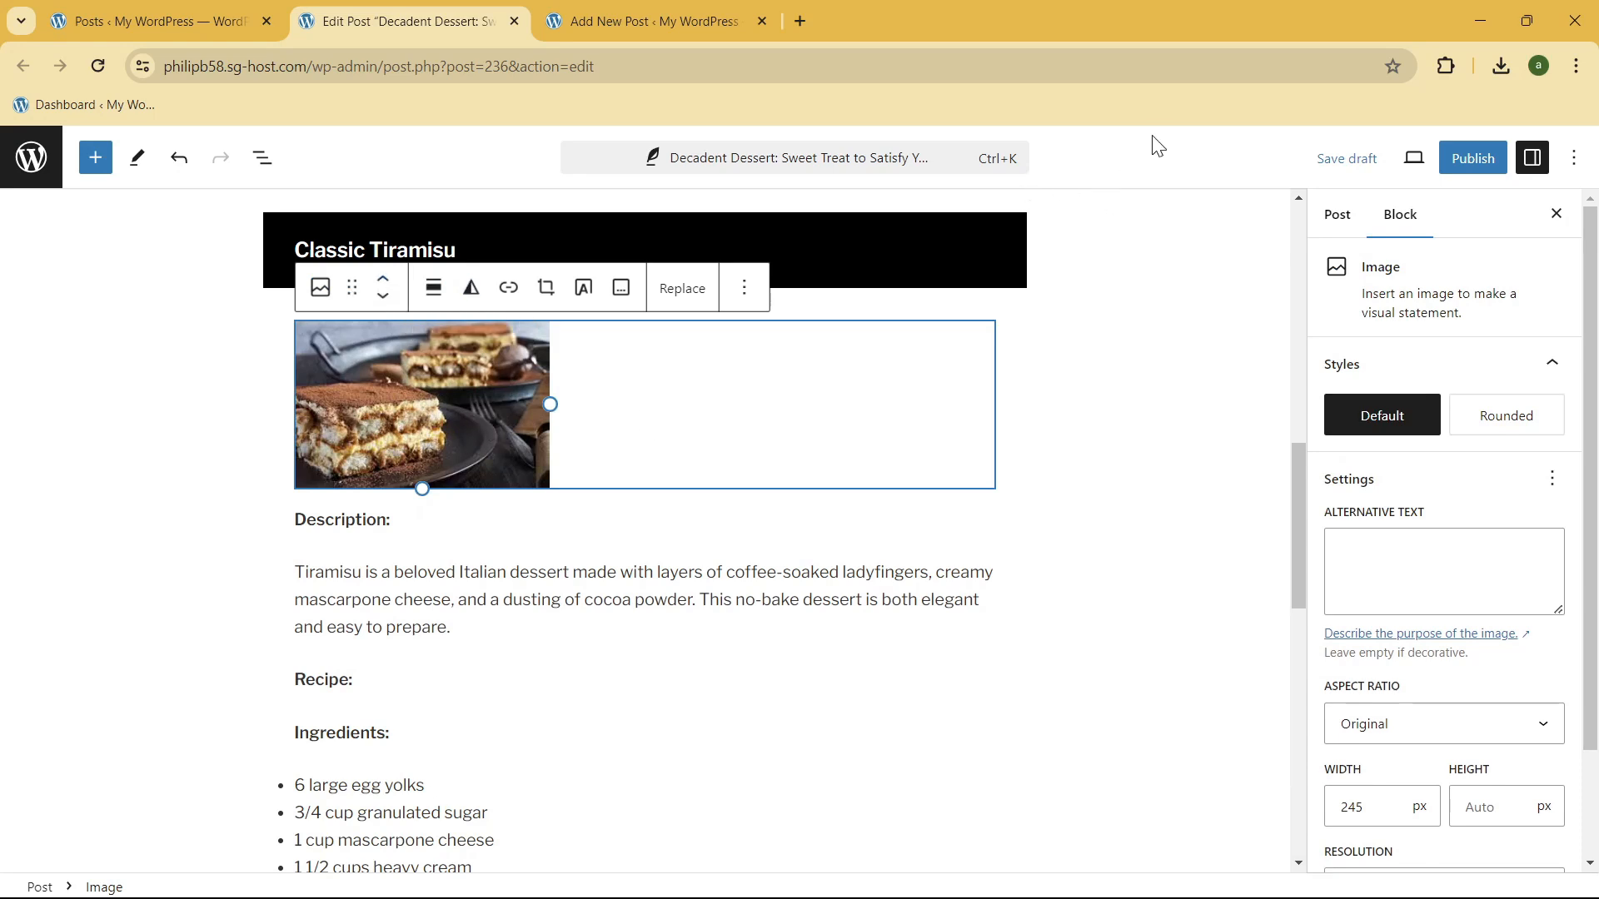
left_click(384, 295)
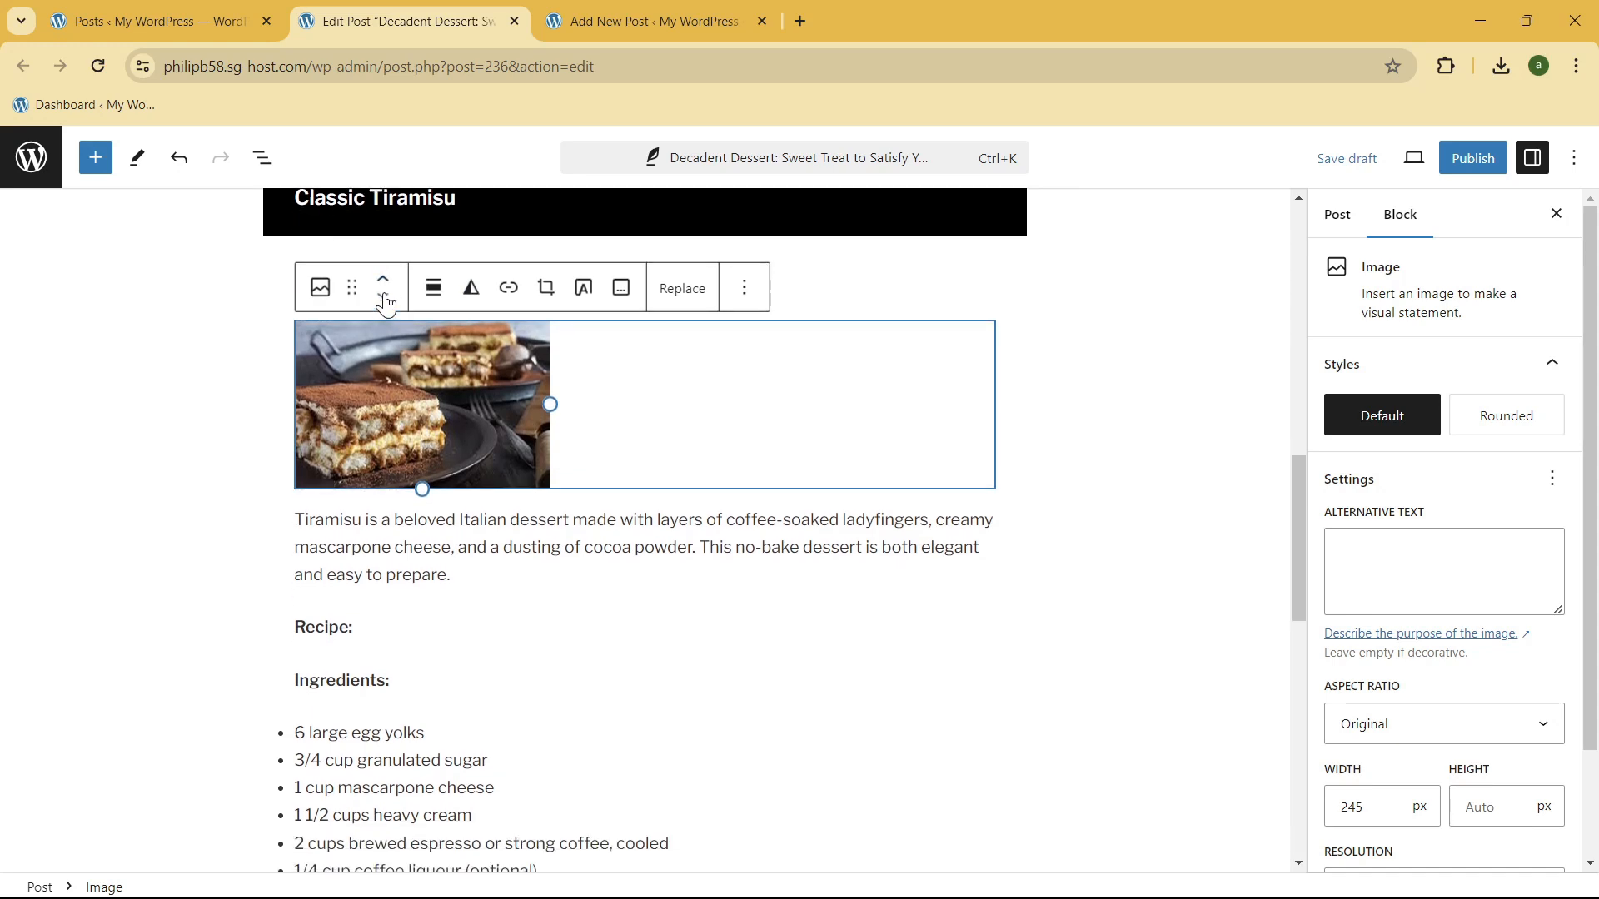
left_click(383, 285)
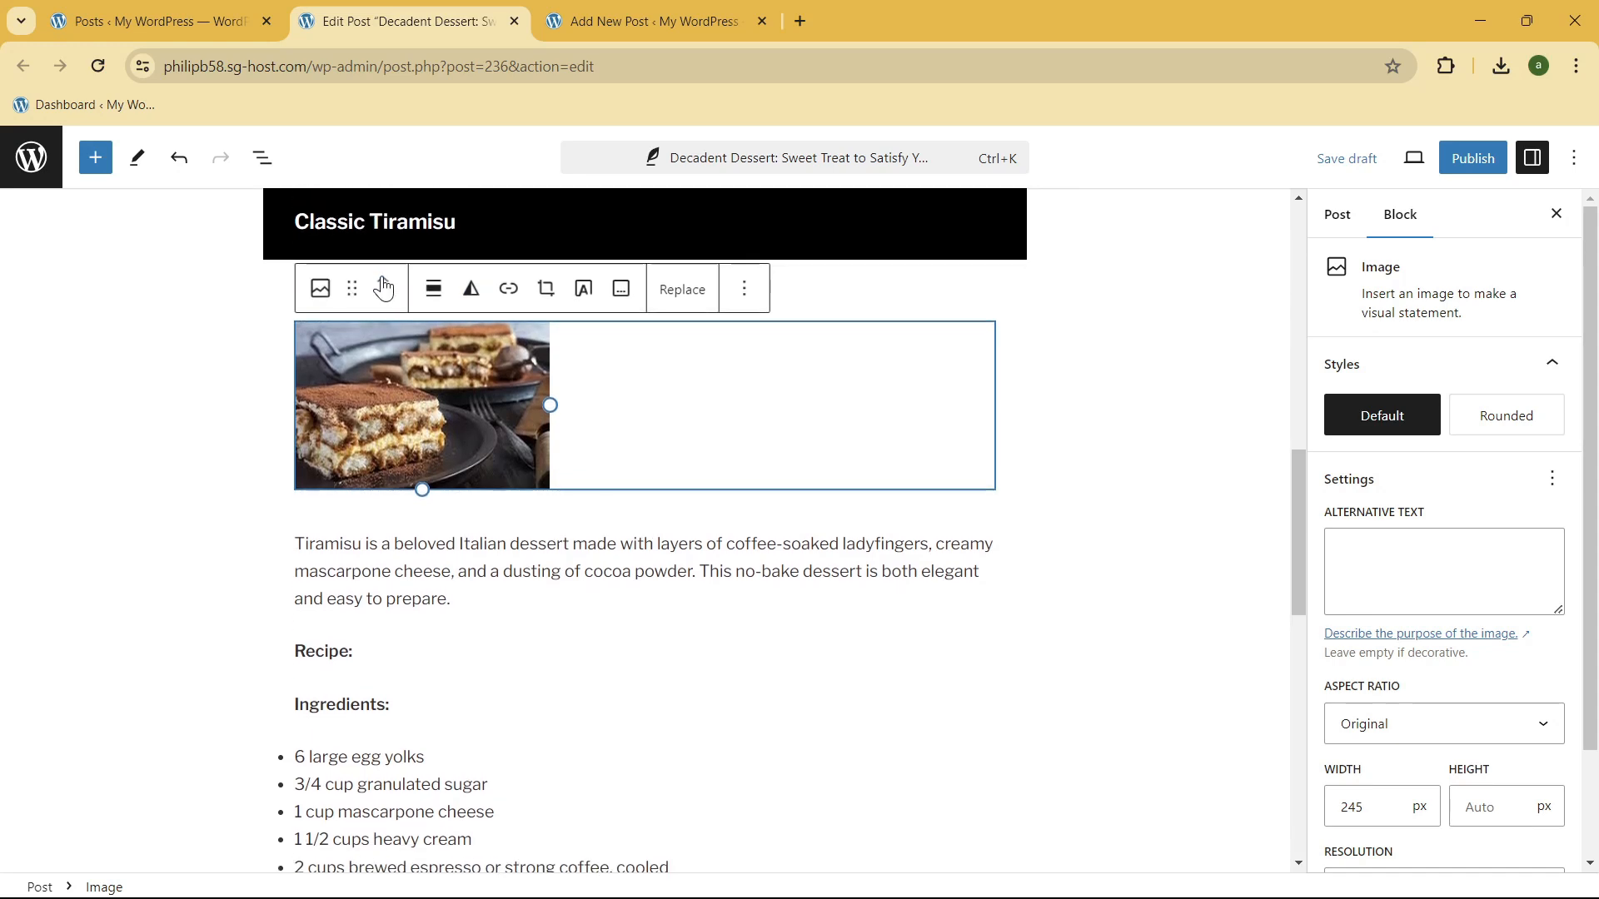
Step: Look at the tiramisu image's replacement options, try adding text over the image and undo that conversion
left_click(670, 293)
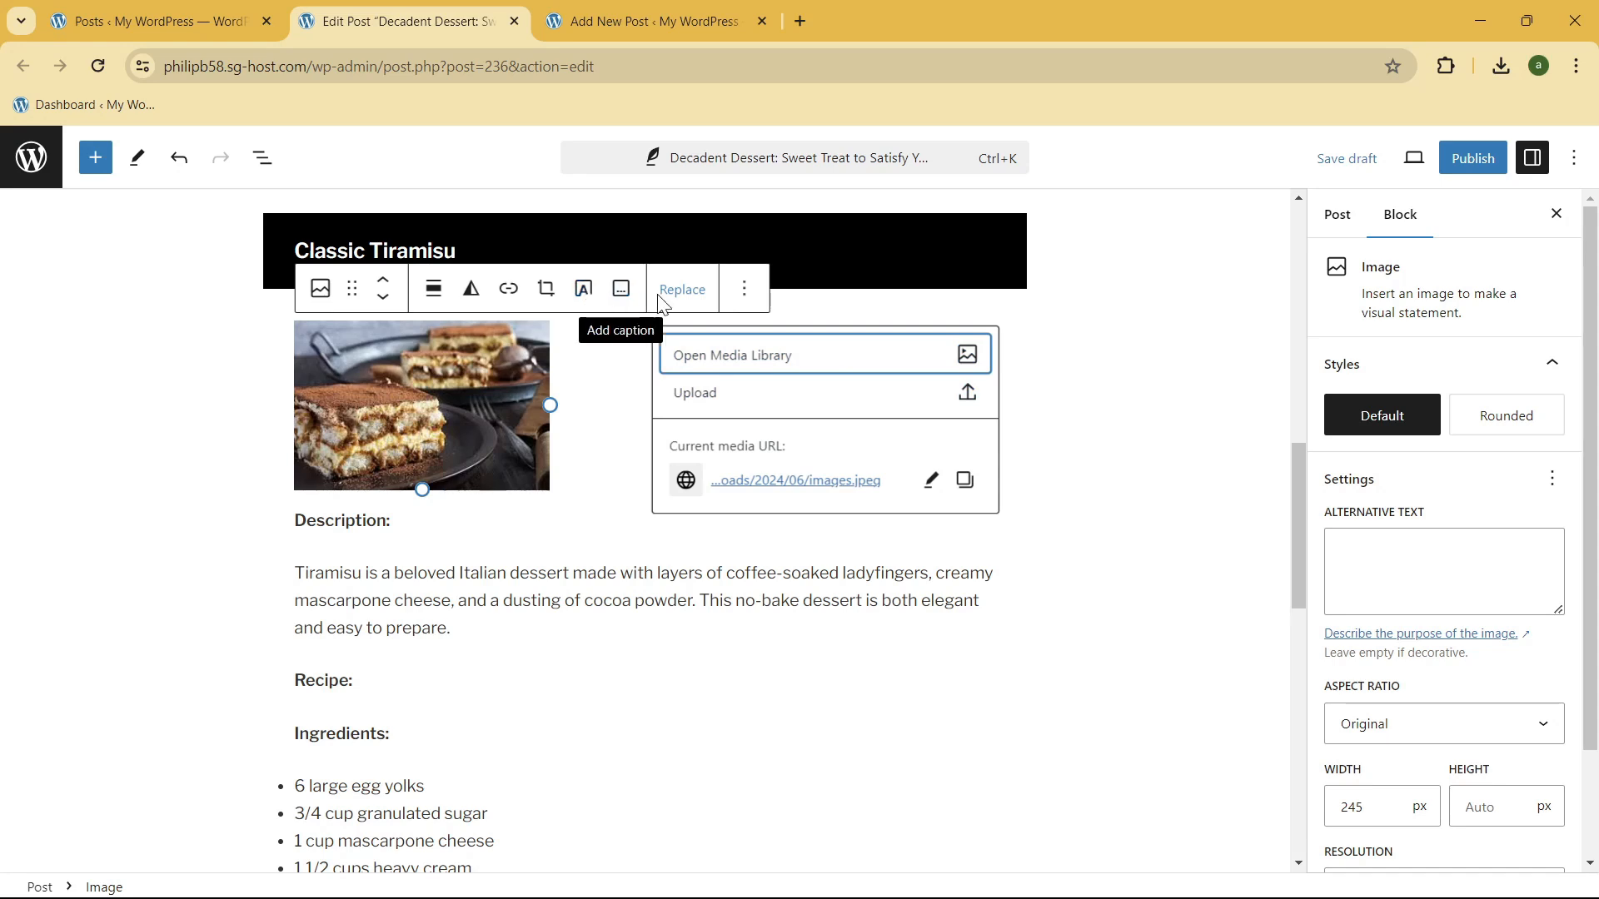
left_click(584, 289)
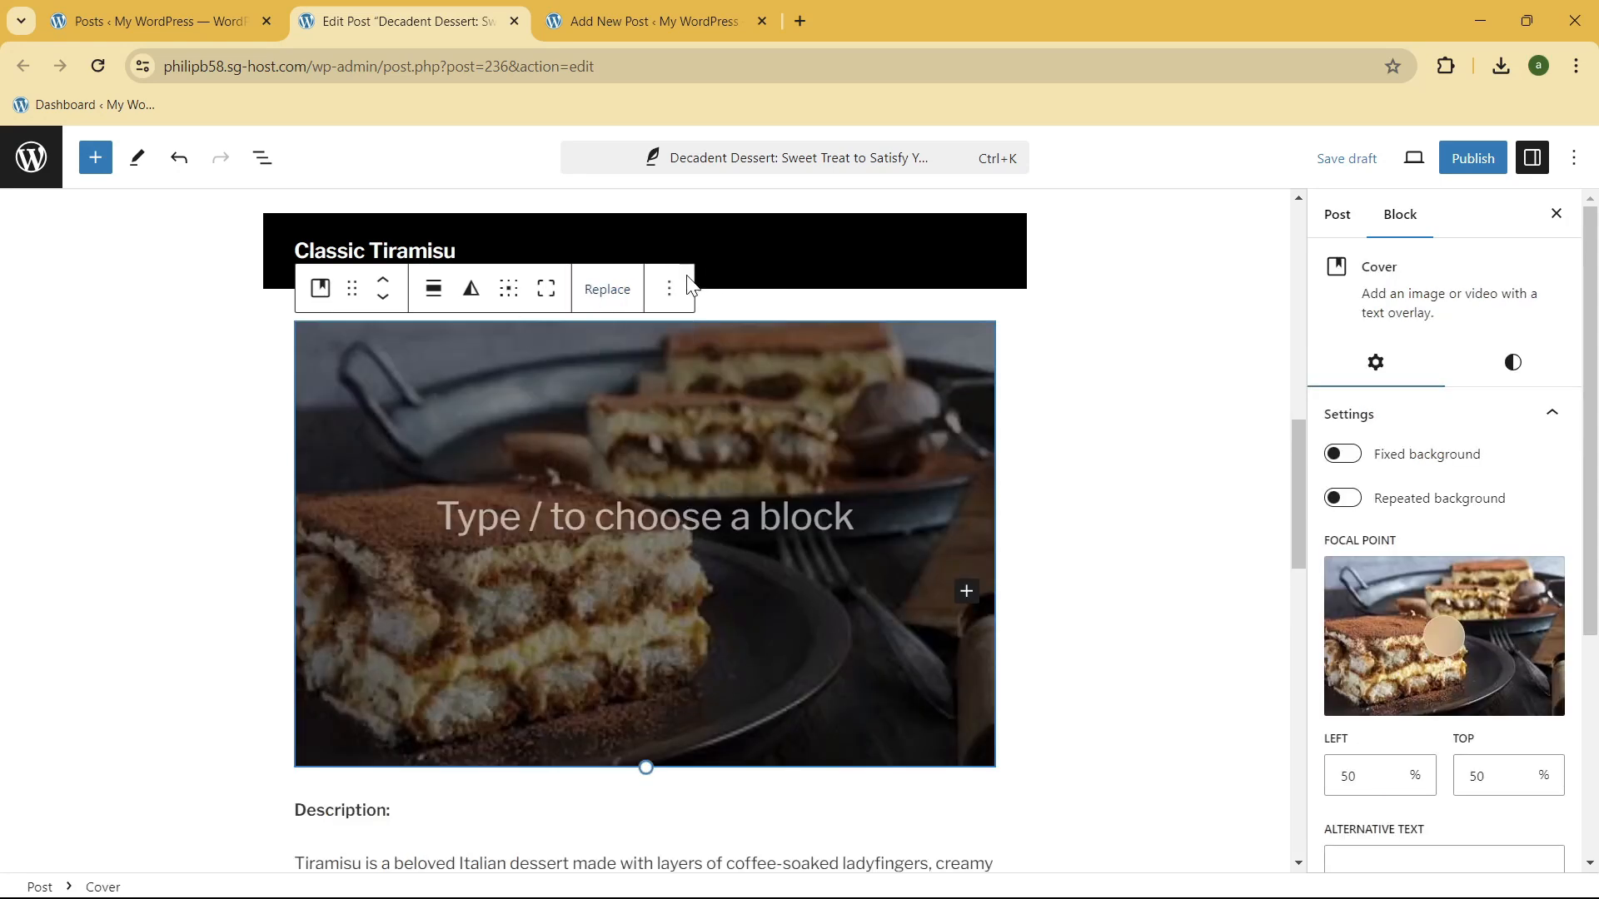
left_click(673, 535)
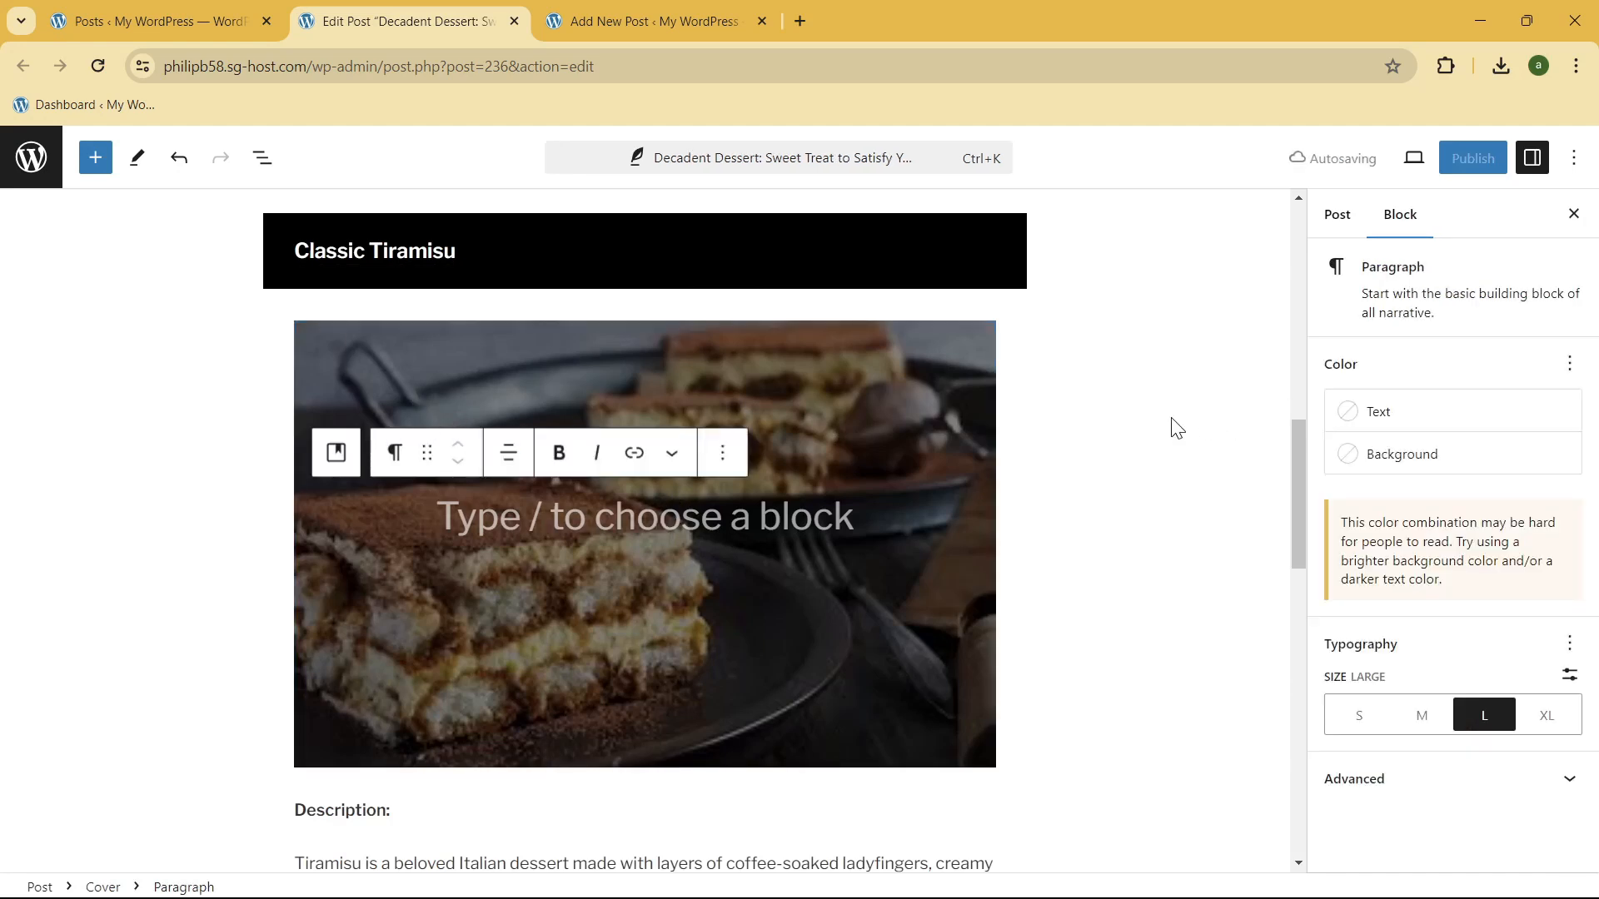
key("ctrl+z")
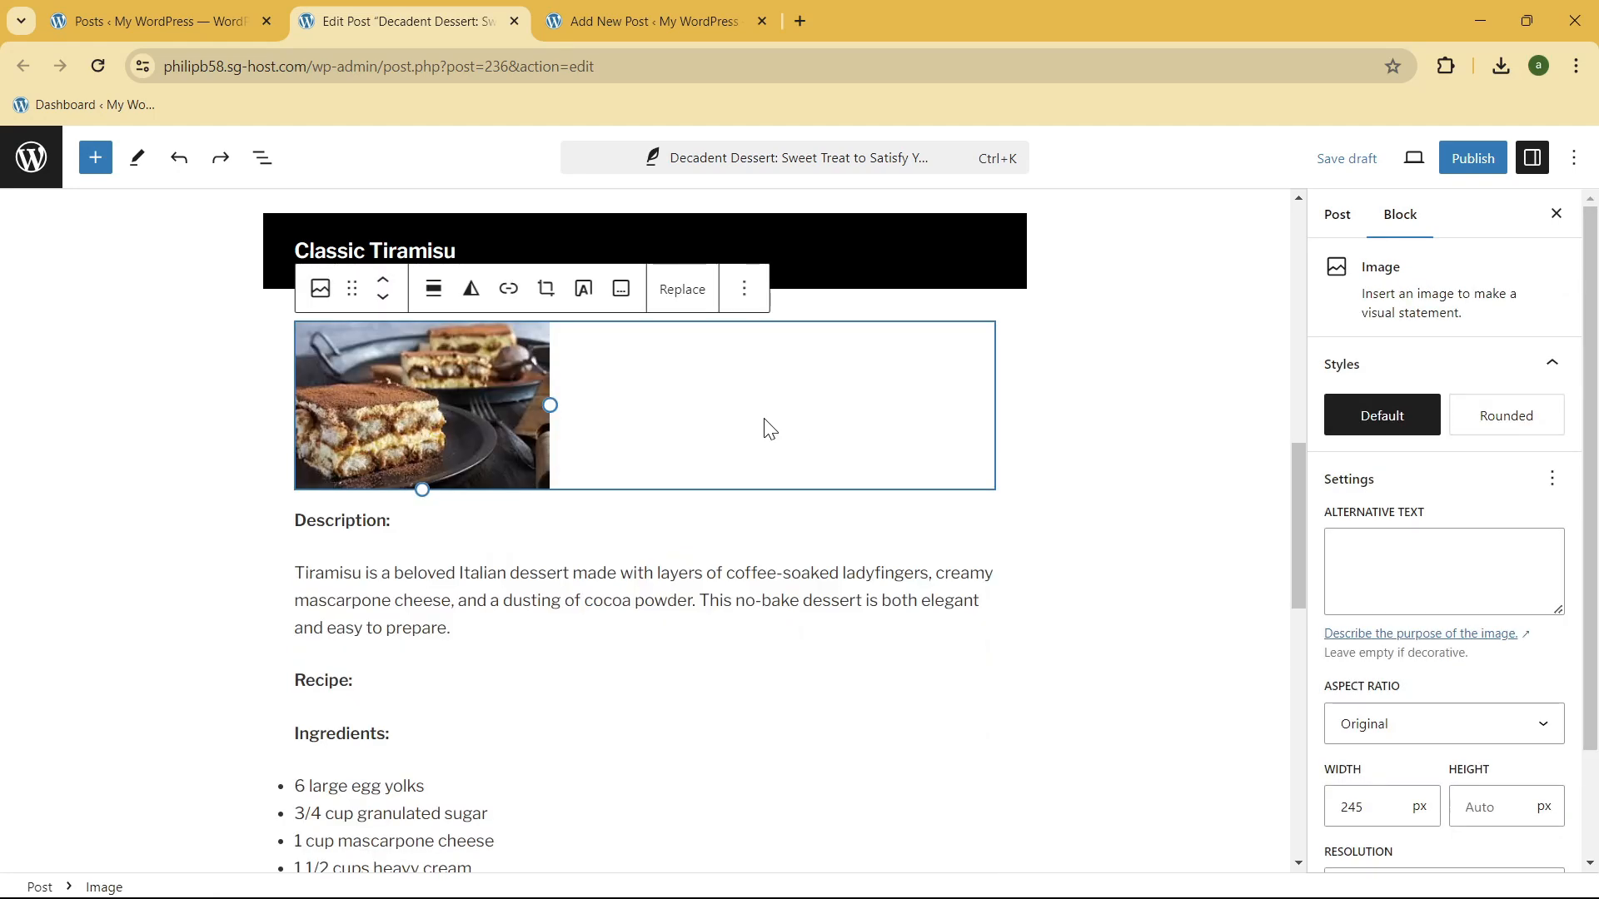
Step: Try right and left alignment for the tiramisu image and settle on center alignment
left_click(449, 295)
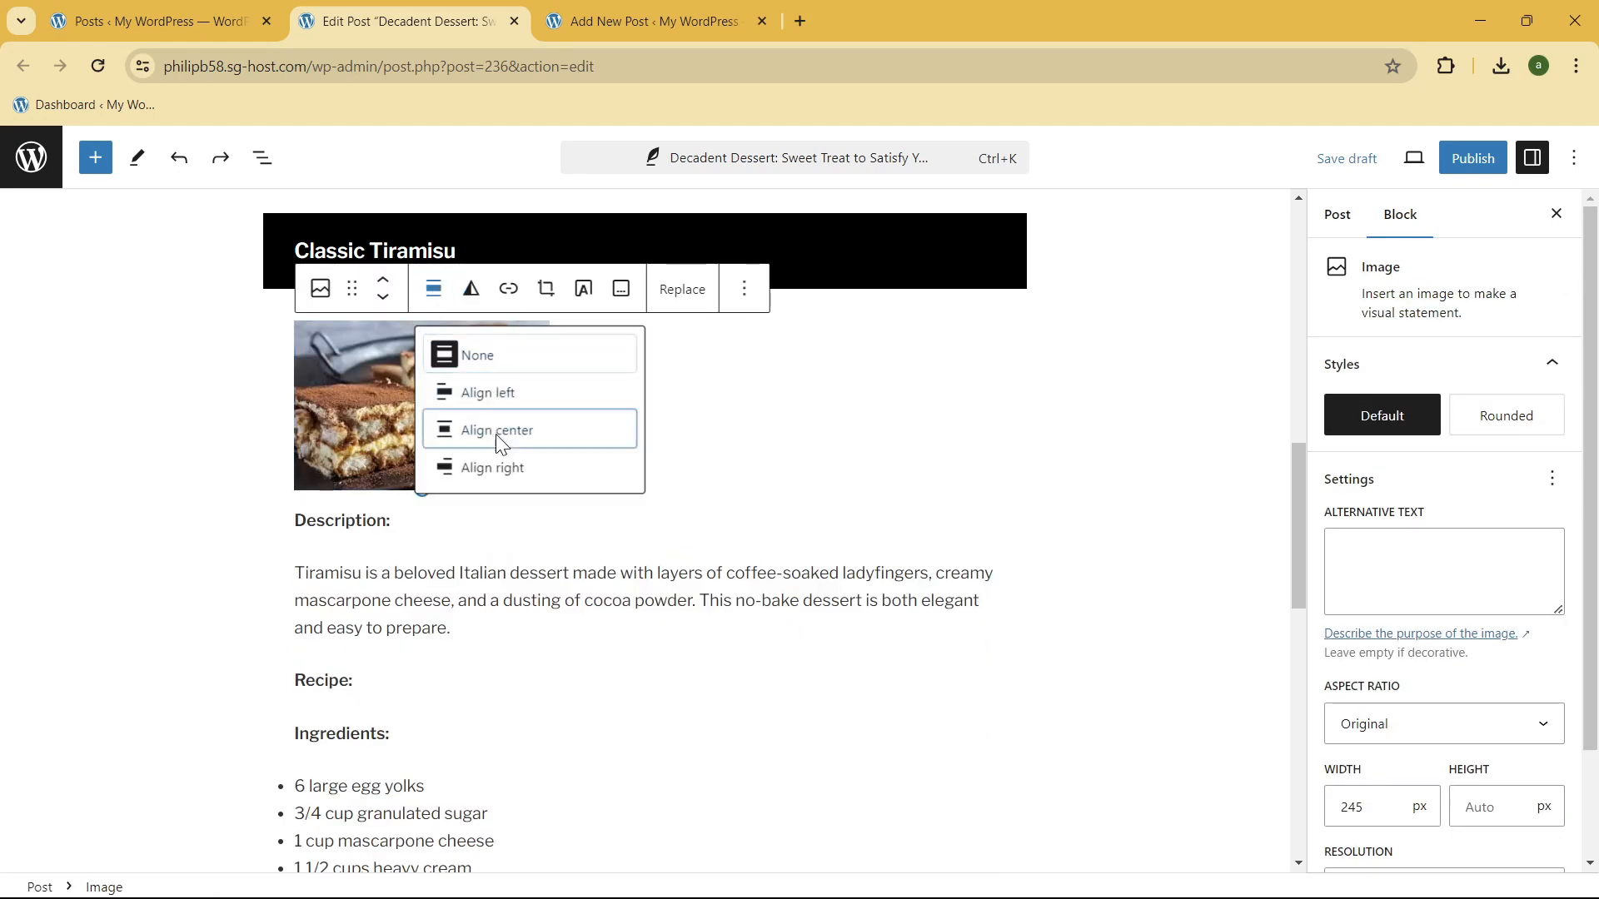
left_click(496, 431)
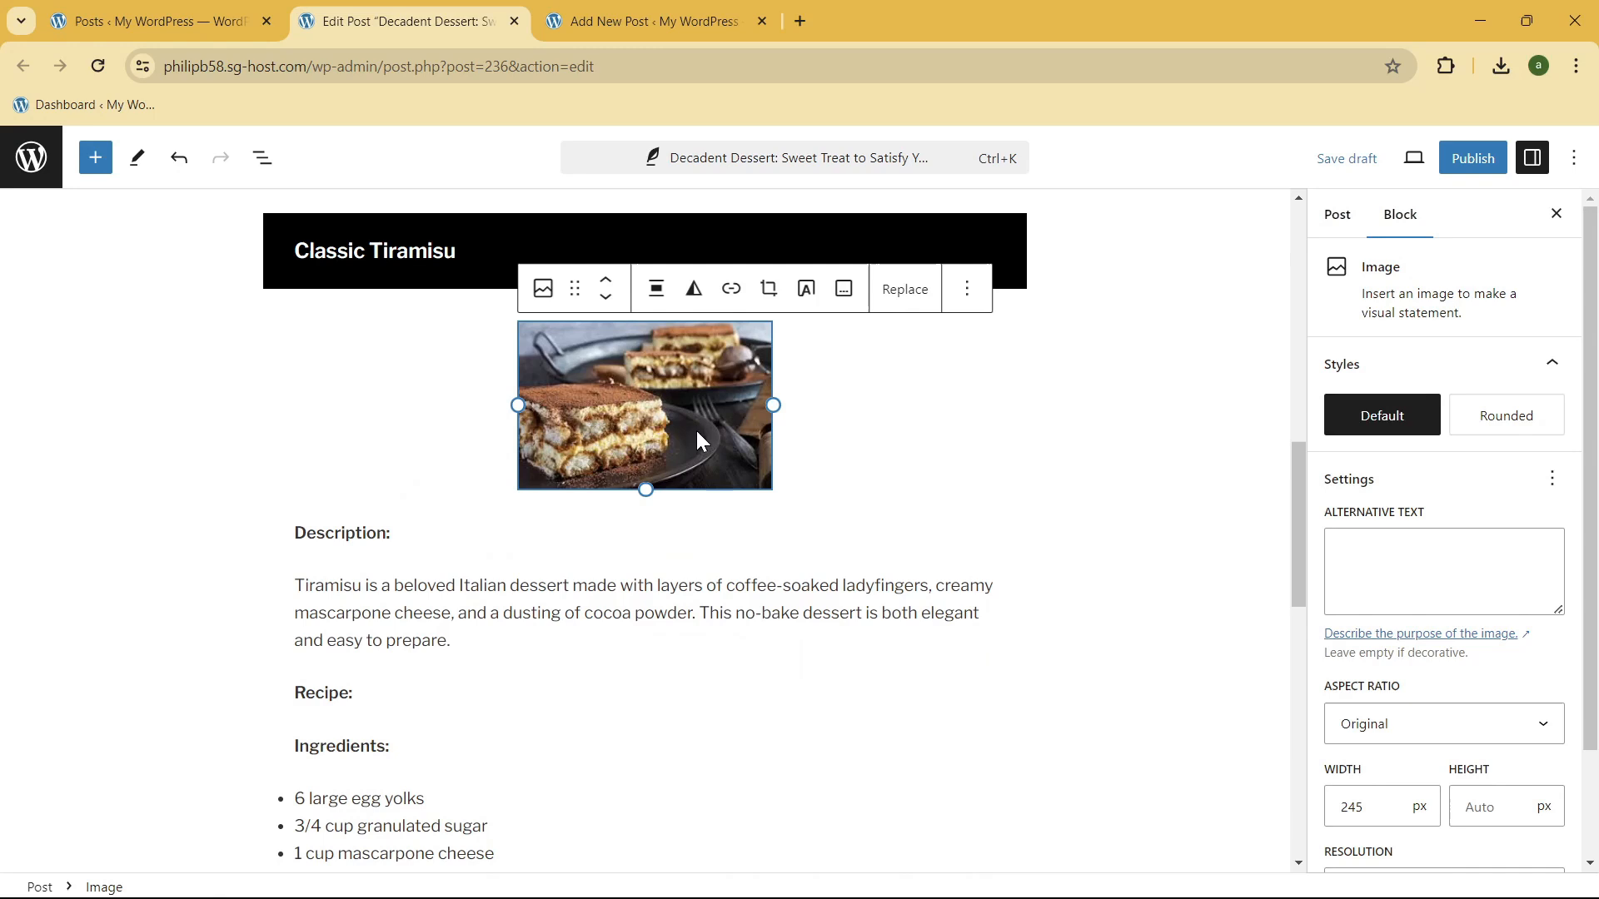
left_click(651, 296)
left_click(721, 467)
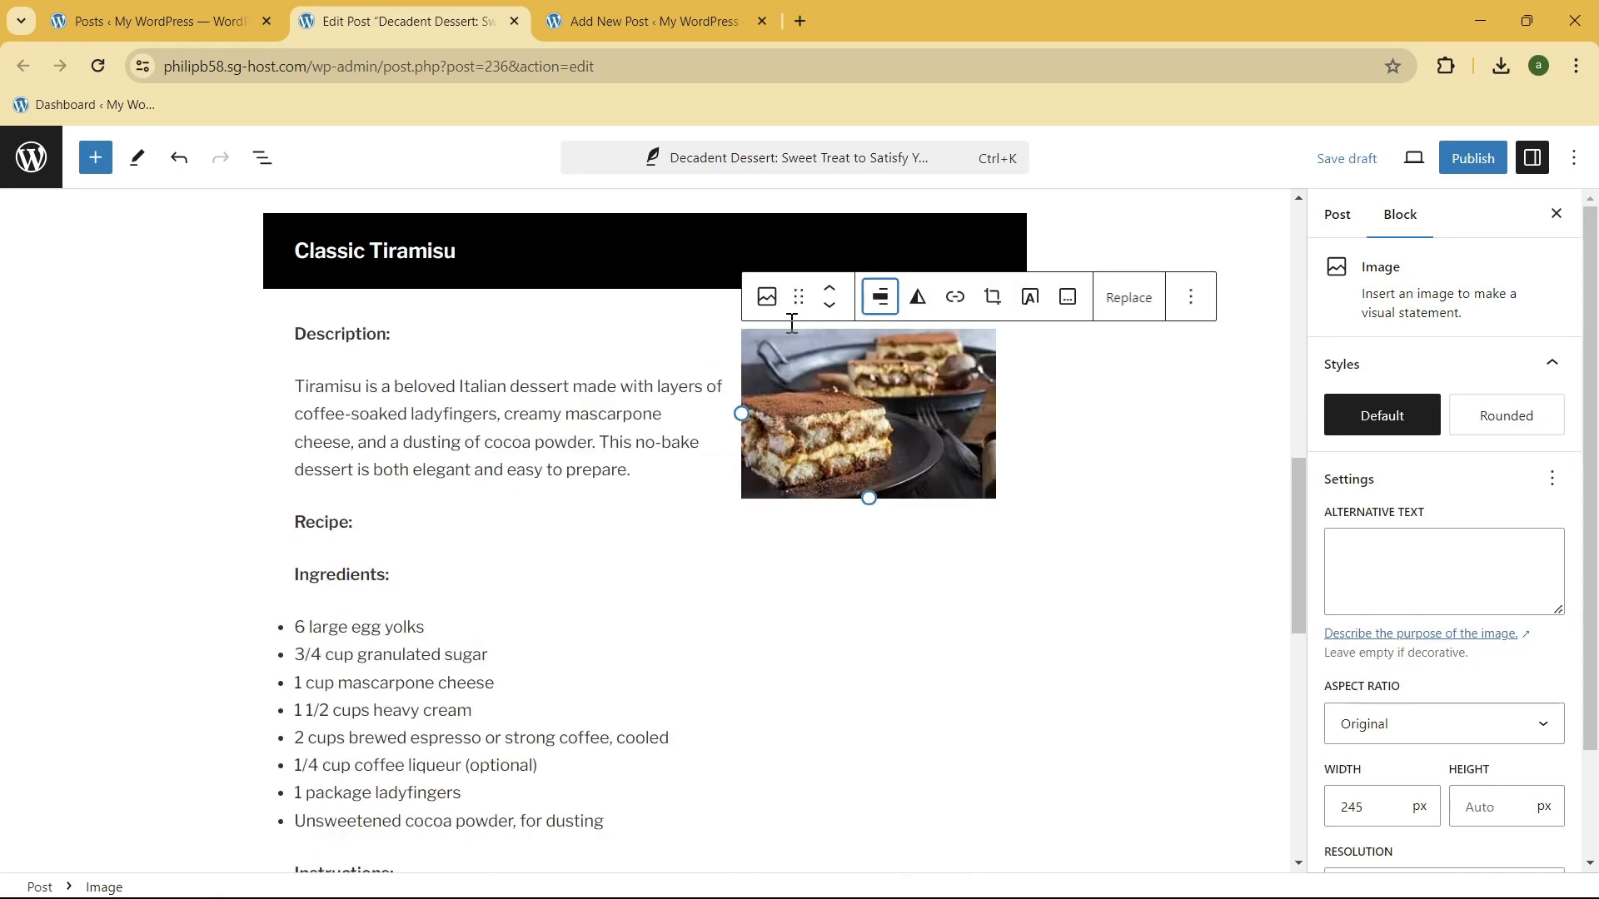
left_click(881, 297)
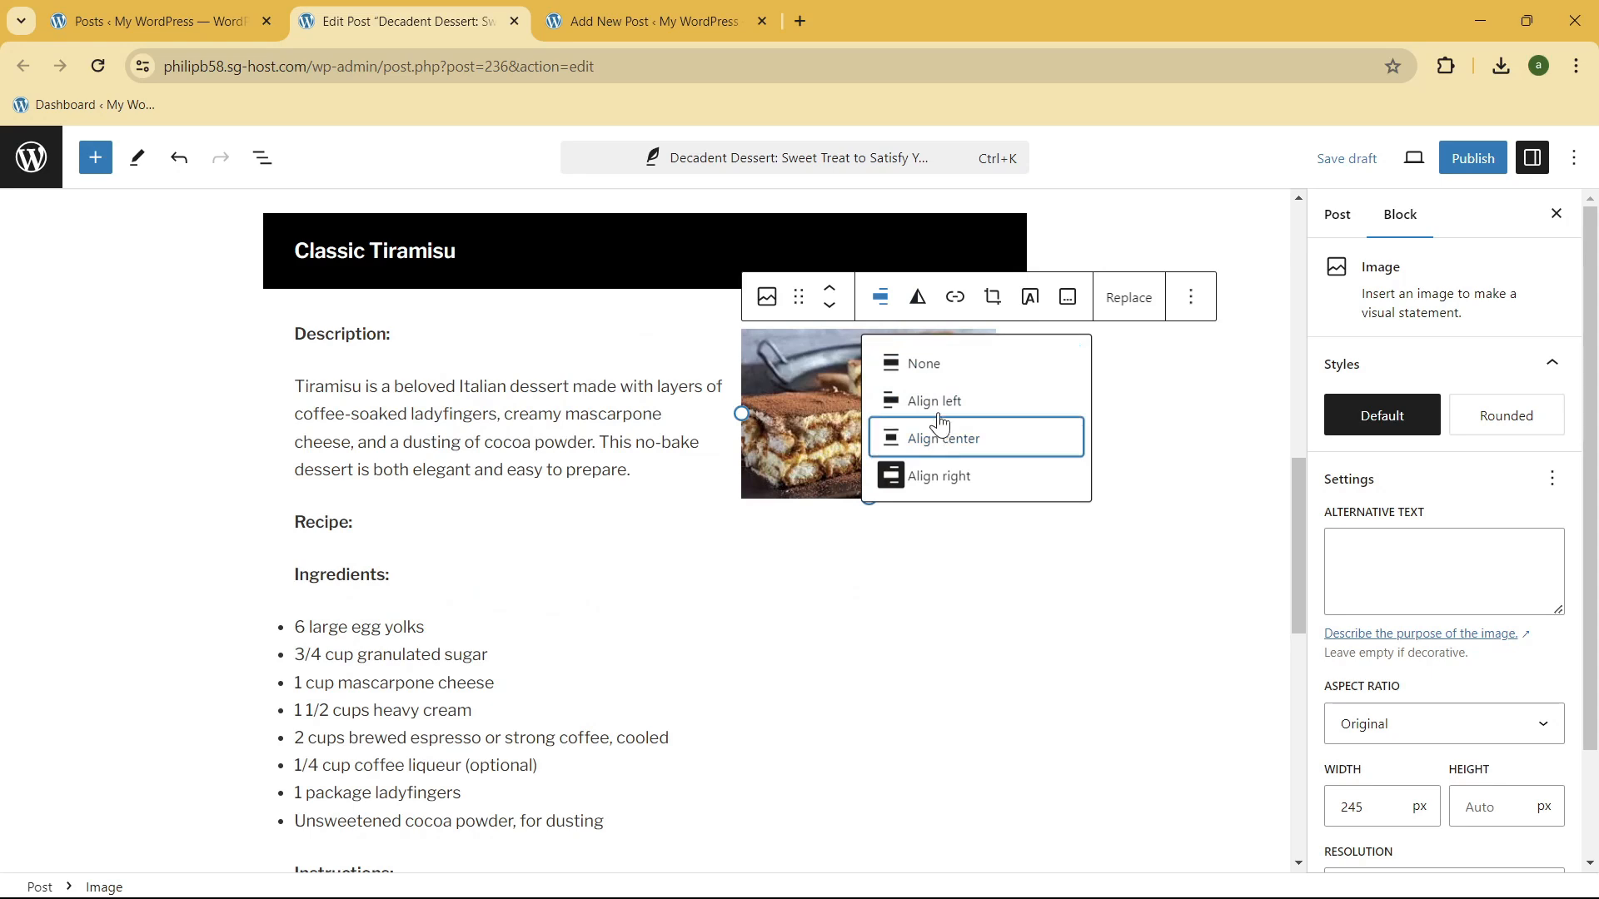
left_click(934, 401)
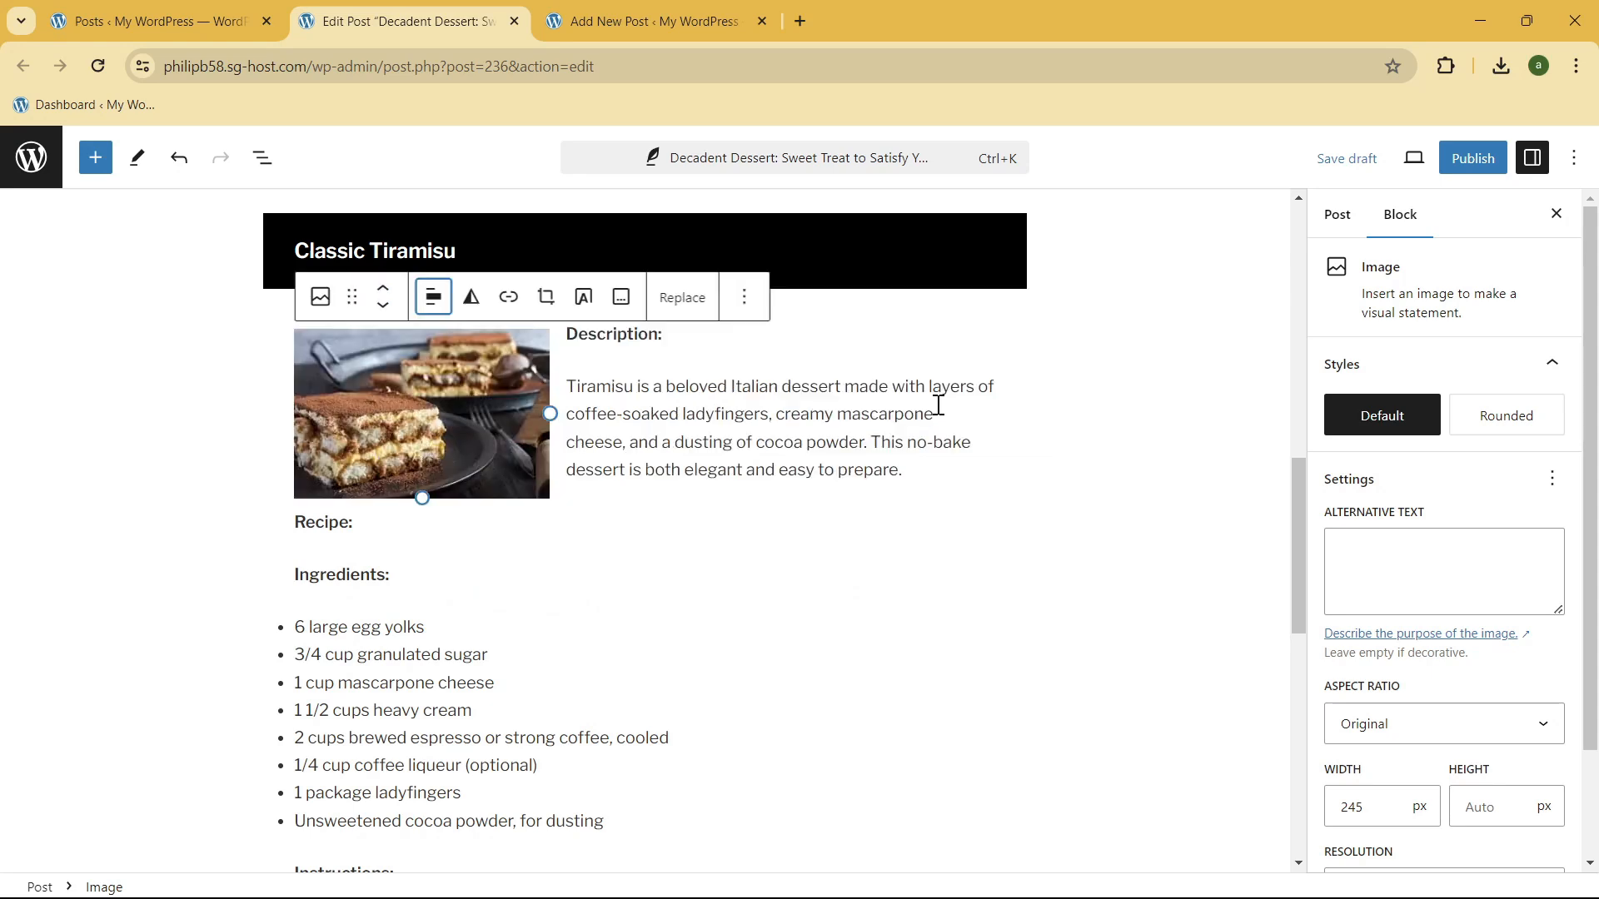
left_click(434, 300)
left_click(466, 437)
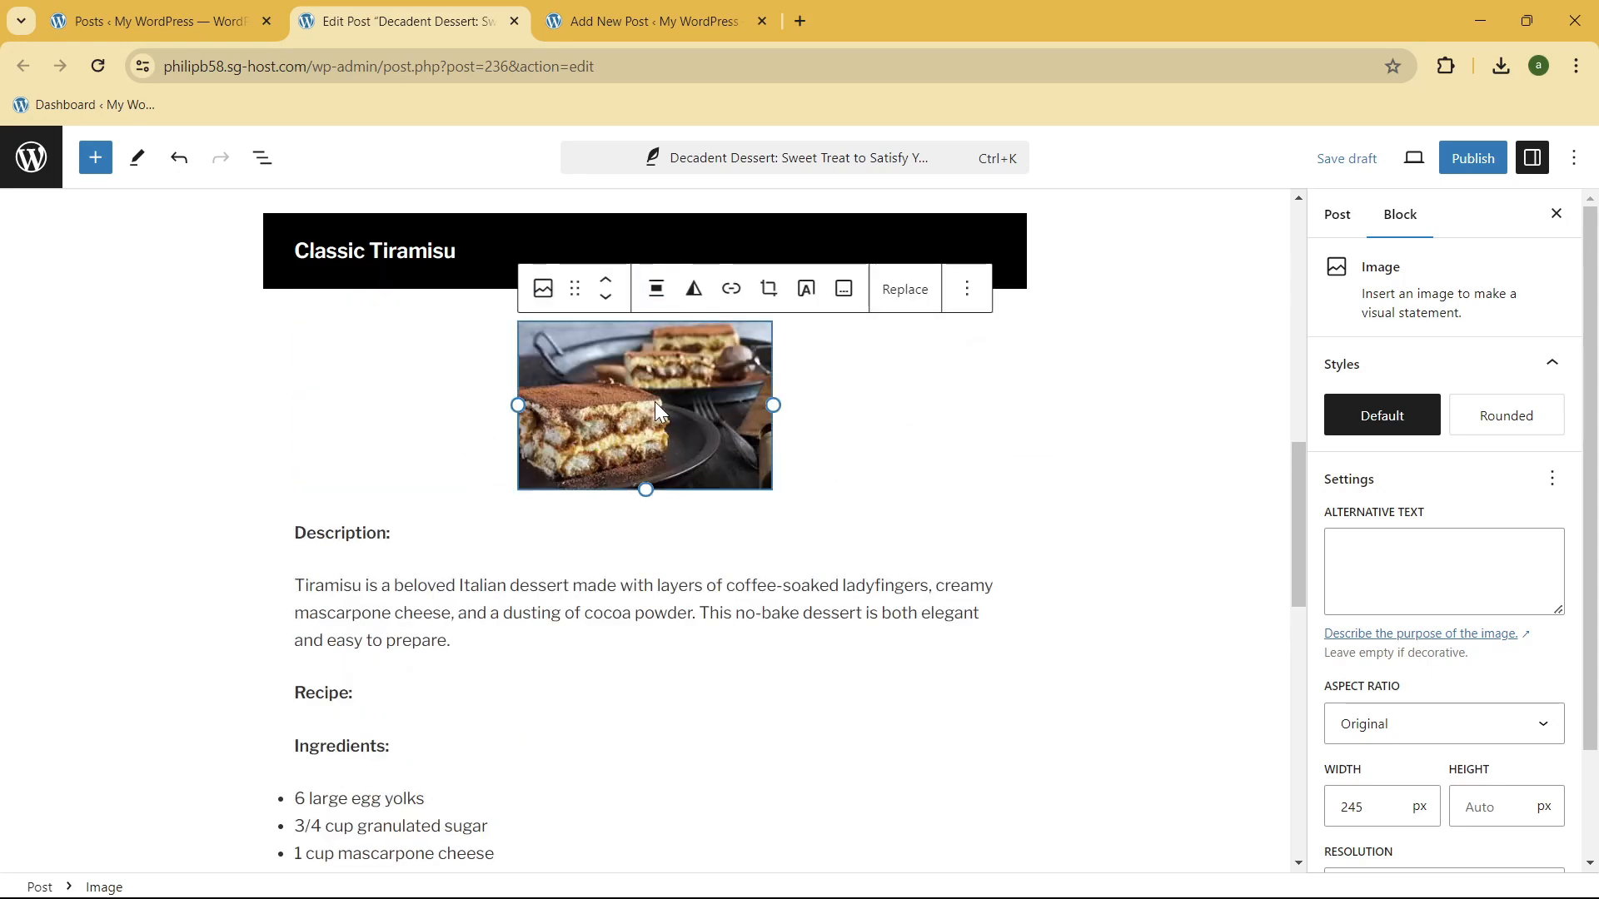
left_click(1099, 356)
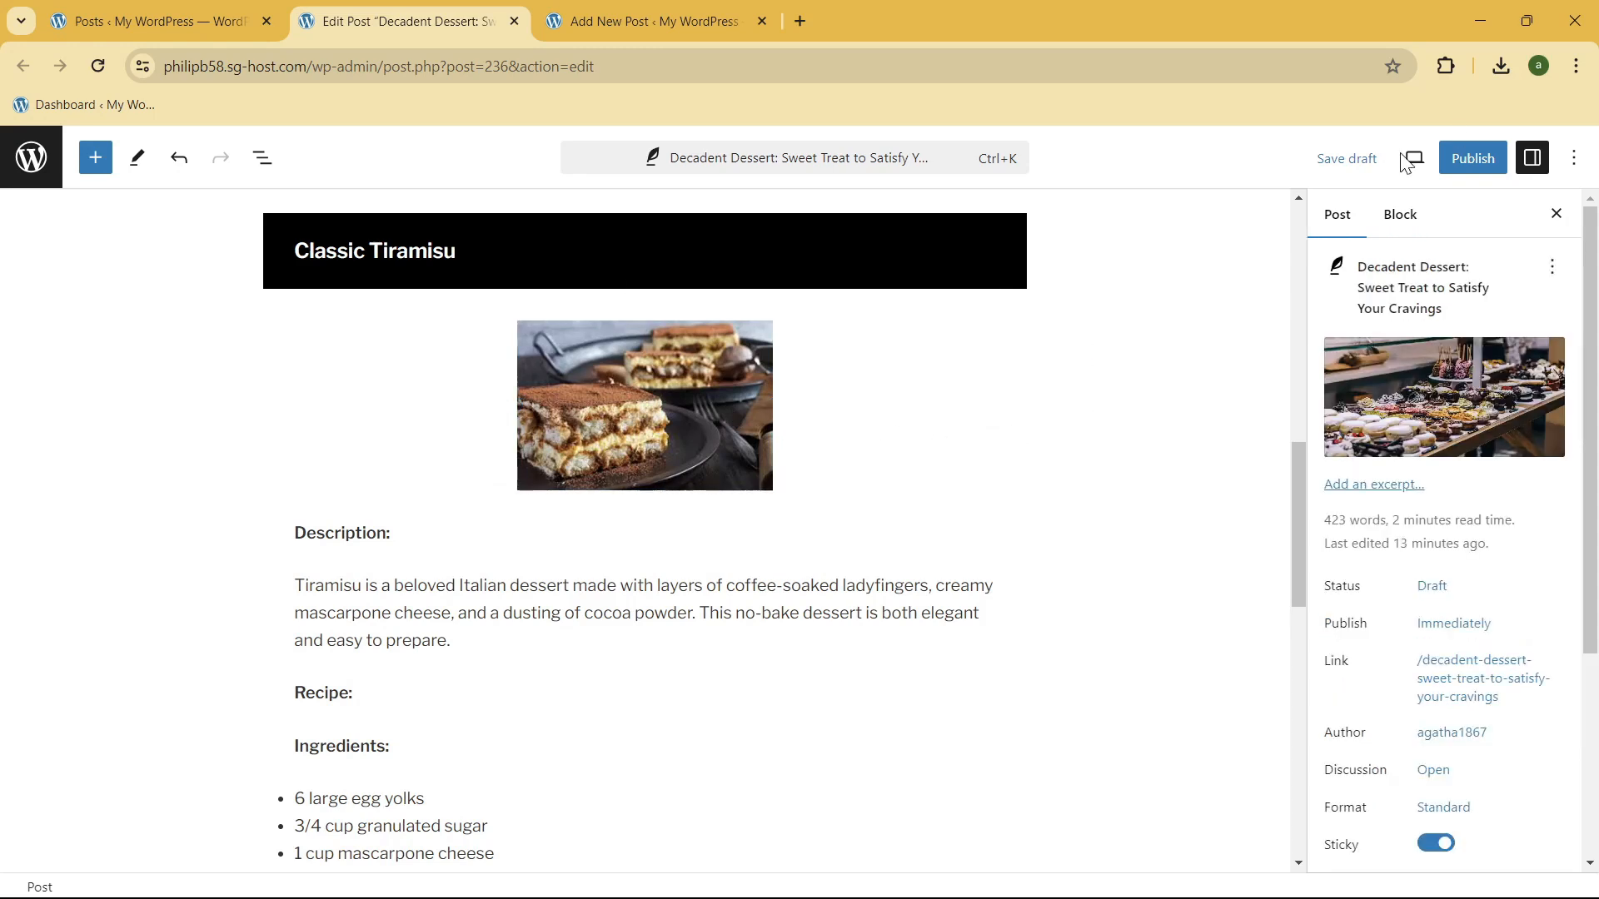
Step: Insert a Spacer block below the tiramisu image and set its height to 10 px
left_click(644, 505)
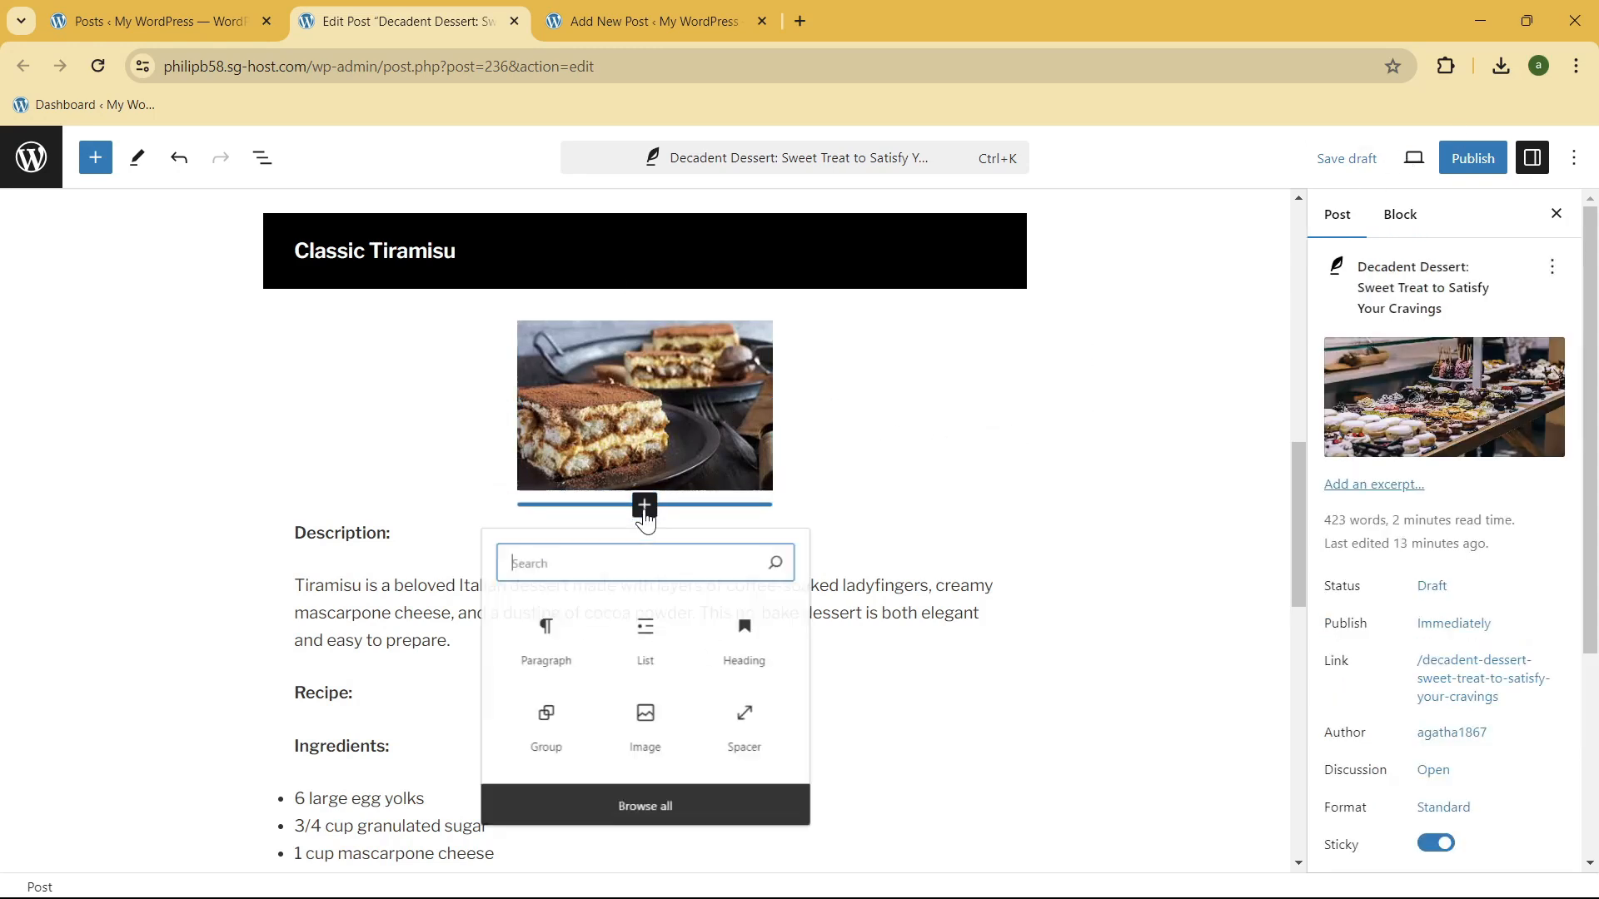
left_click(790, 745)
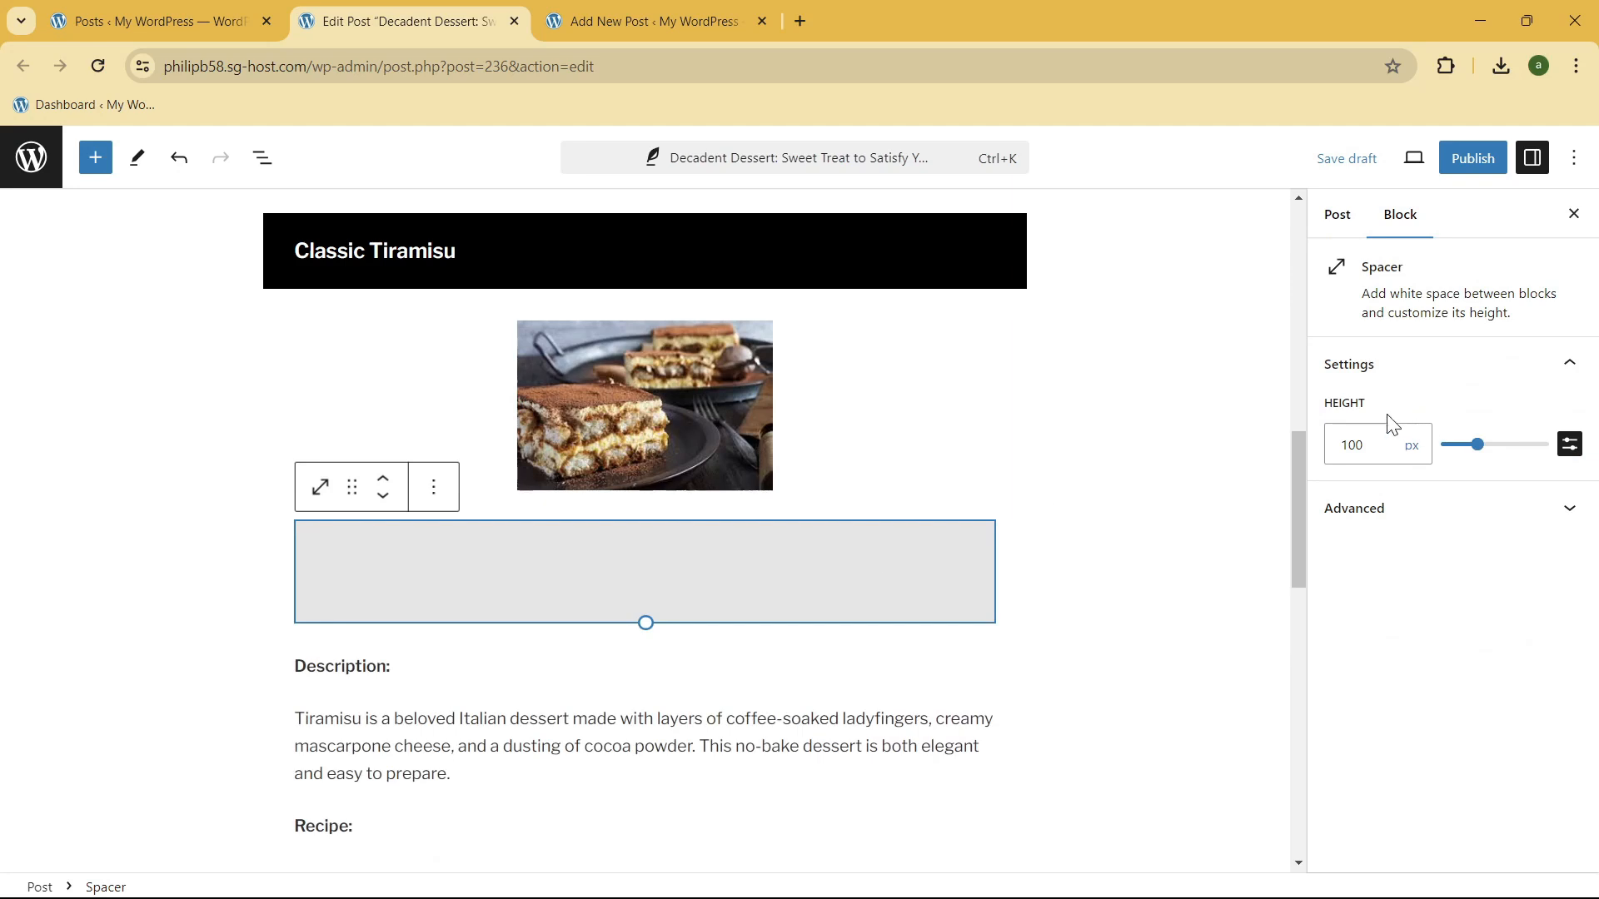
double_click(1369, 444)
type("10")
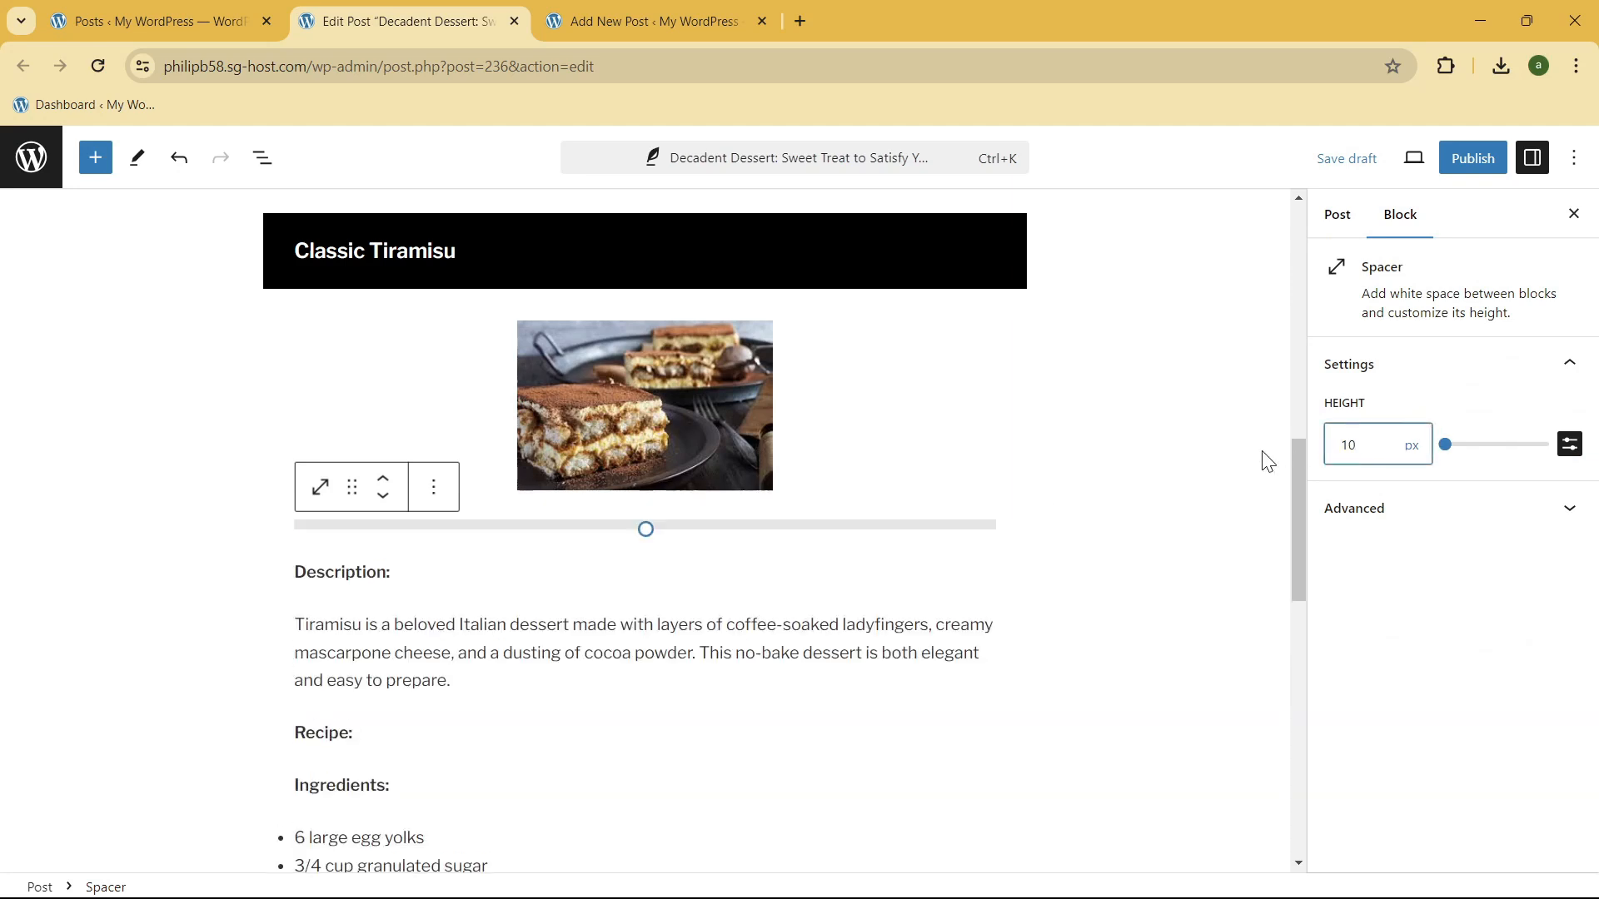
left_click(1053, 535)
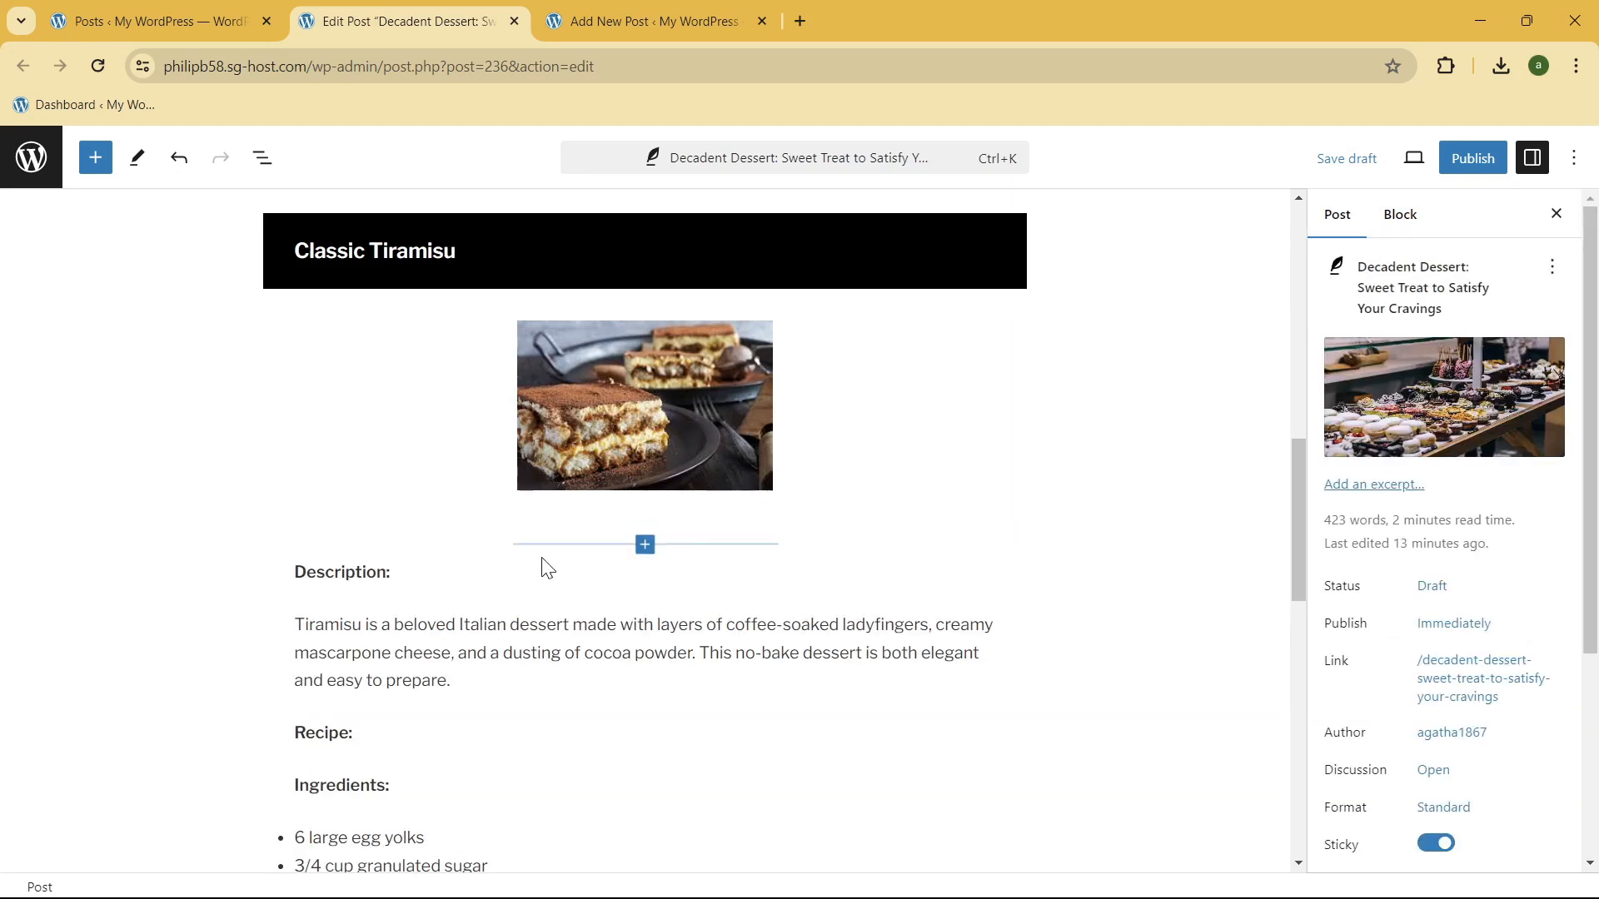
Step: Delete the "Description:" label together with its paragraph block beneath the tiramisu image
scroll(371, 643, "down", 1)
left_click(396, 467)
left_click_drag(396, 468, 296, 468)
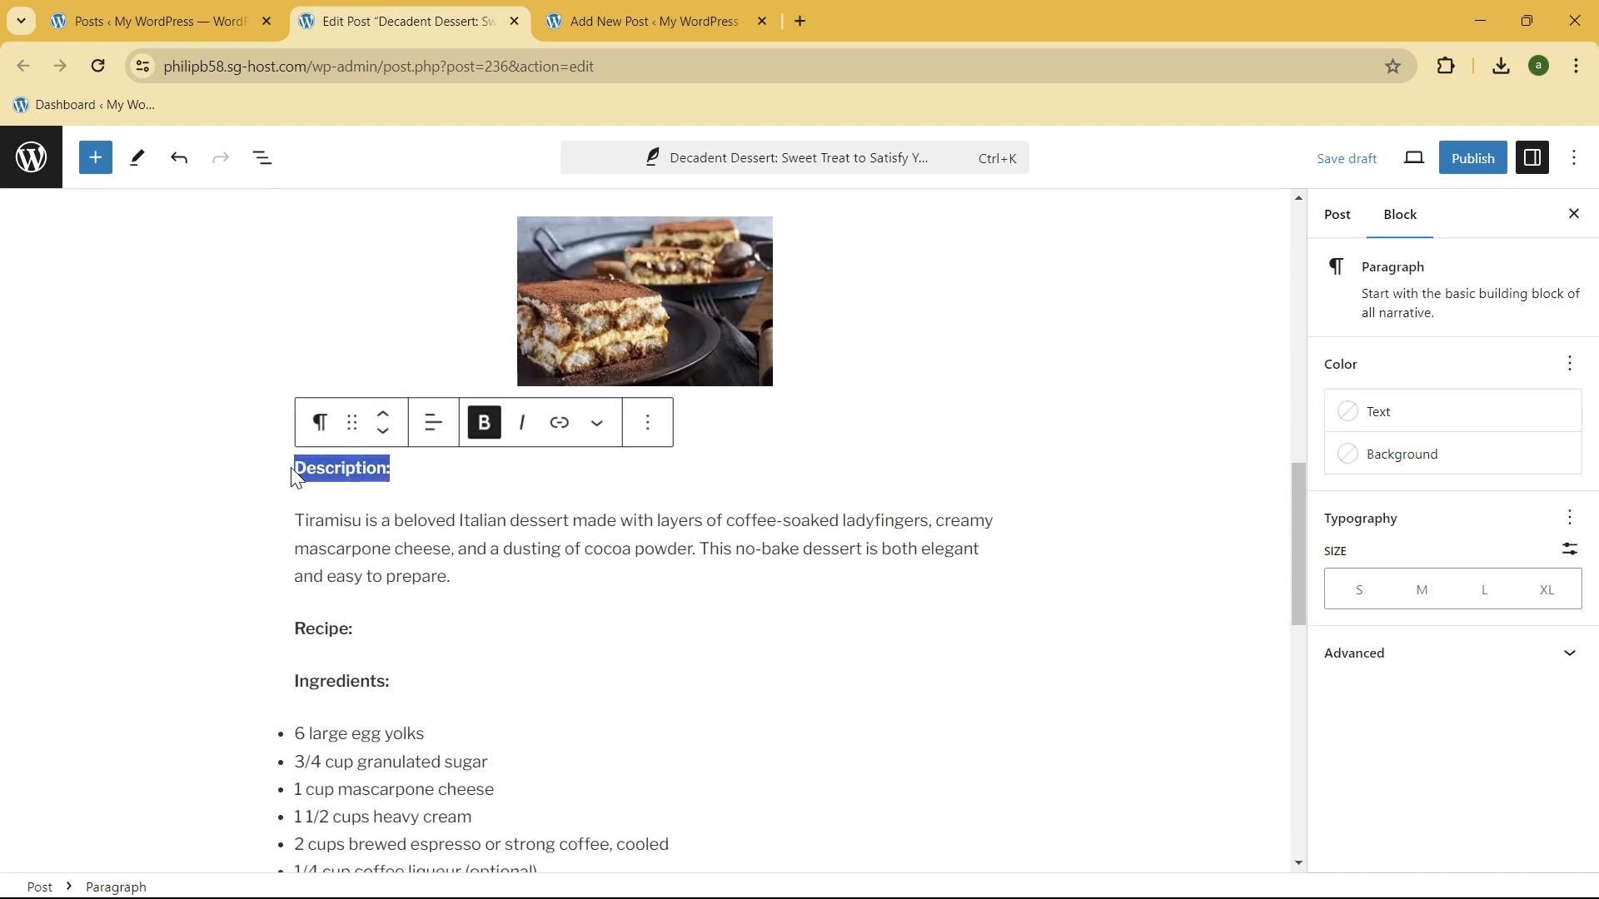
key("BackSpace")
key("BackSpace")
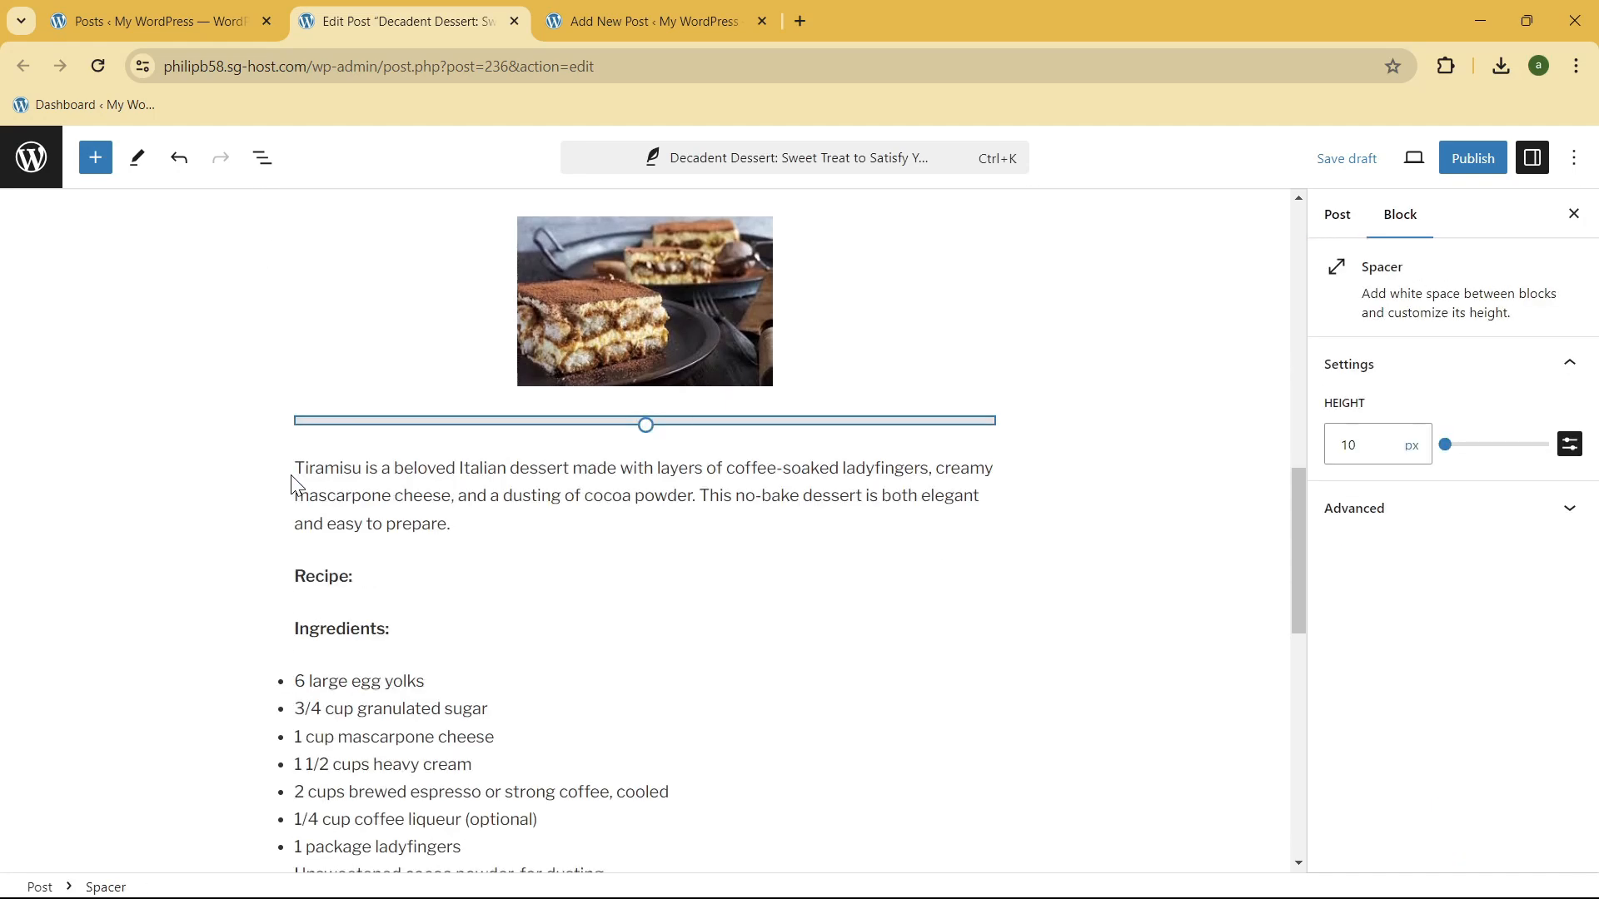
Step: Move the tiramisu description paragraph above the spacer so it directly follows the image
left_click(411, 523)
left_click(383, 413)
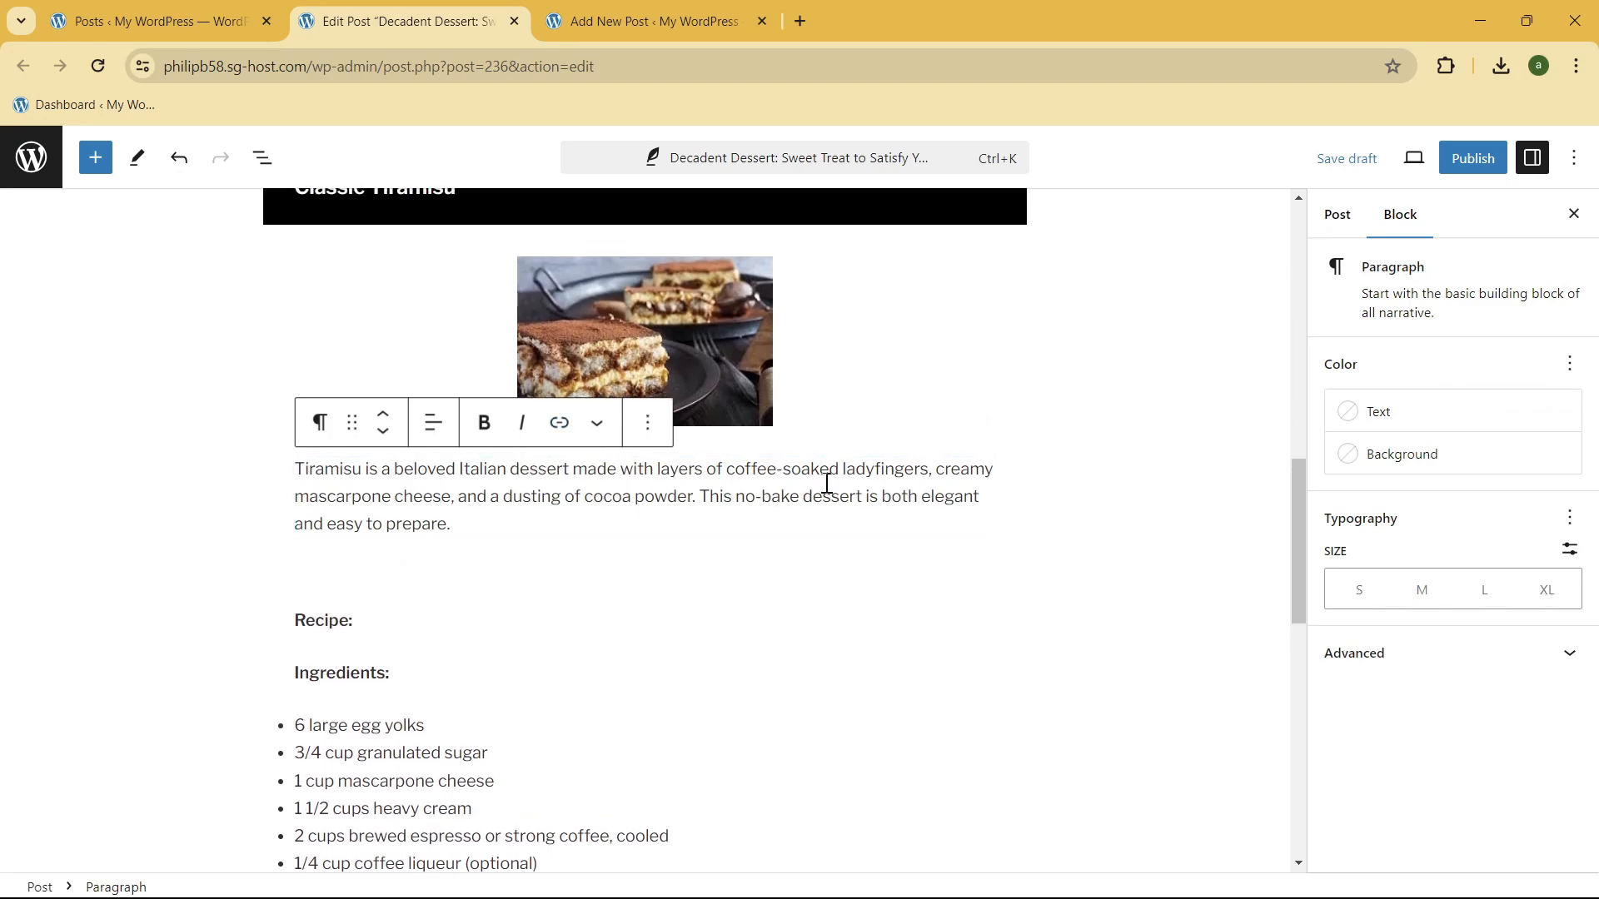
left_click(662, 598)
Step: Insert an Image block between the Chocolate Lava Cake heading and its description, using Chocolate-Lava-Cake-Recipe.jpg from the media library
scroll(797, 456, "up", 15)
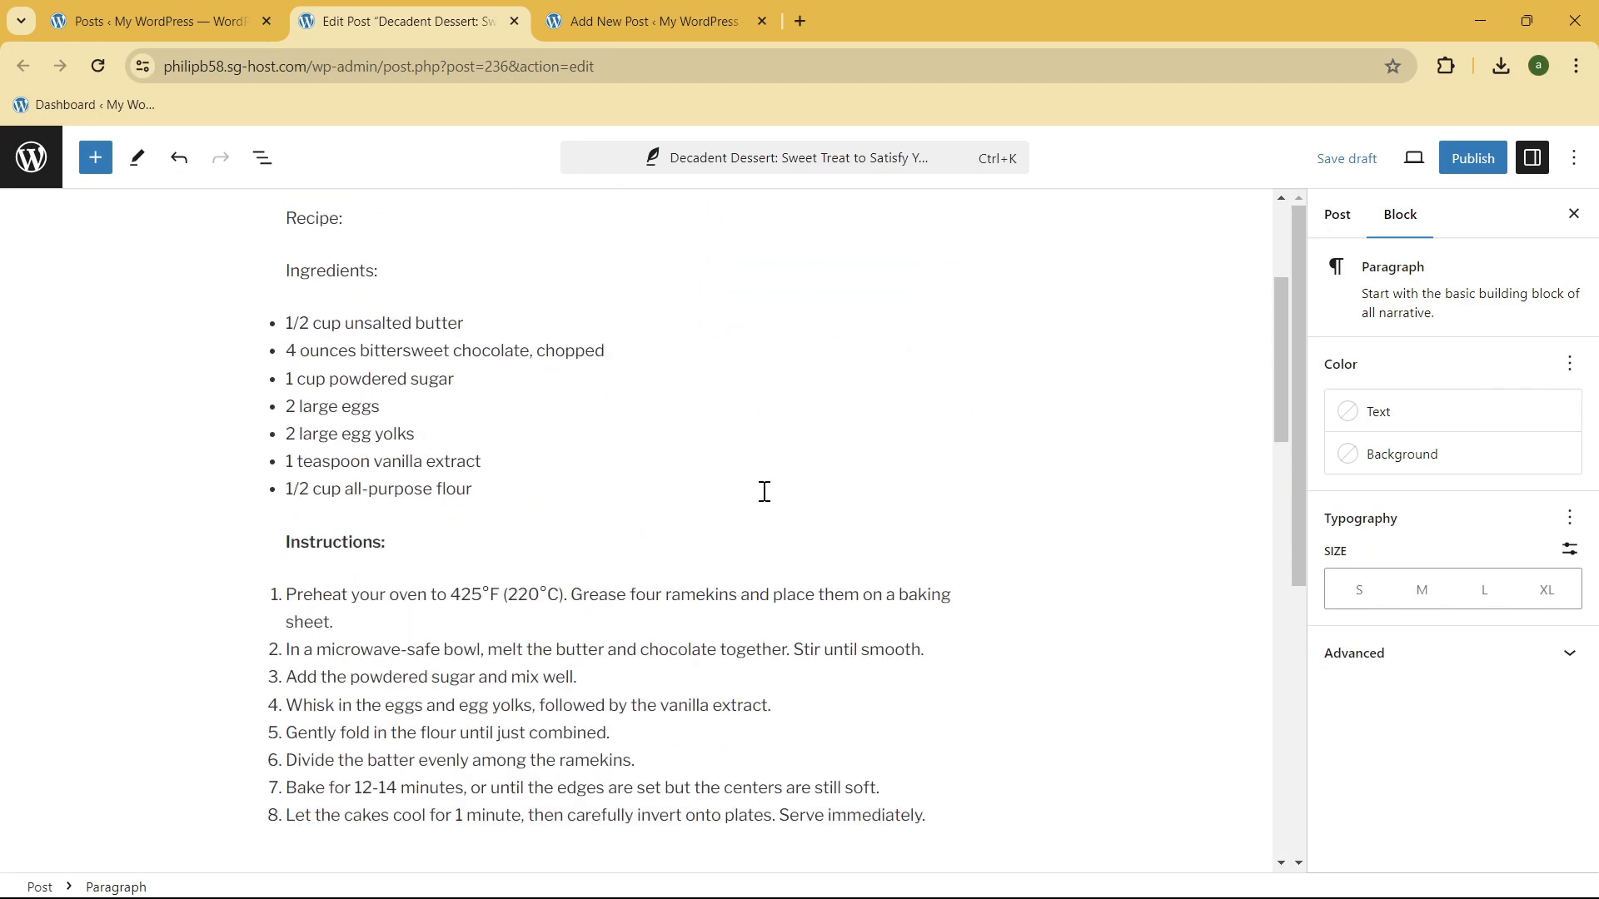
left_click(639, 433)
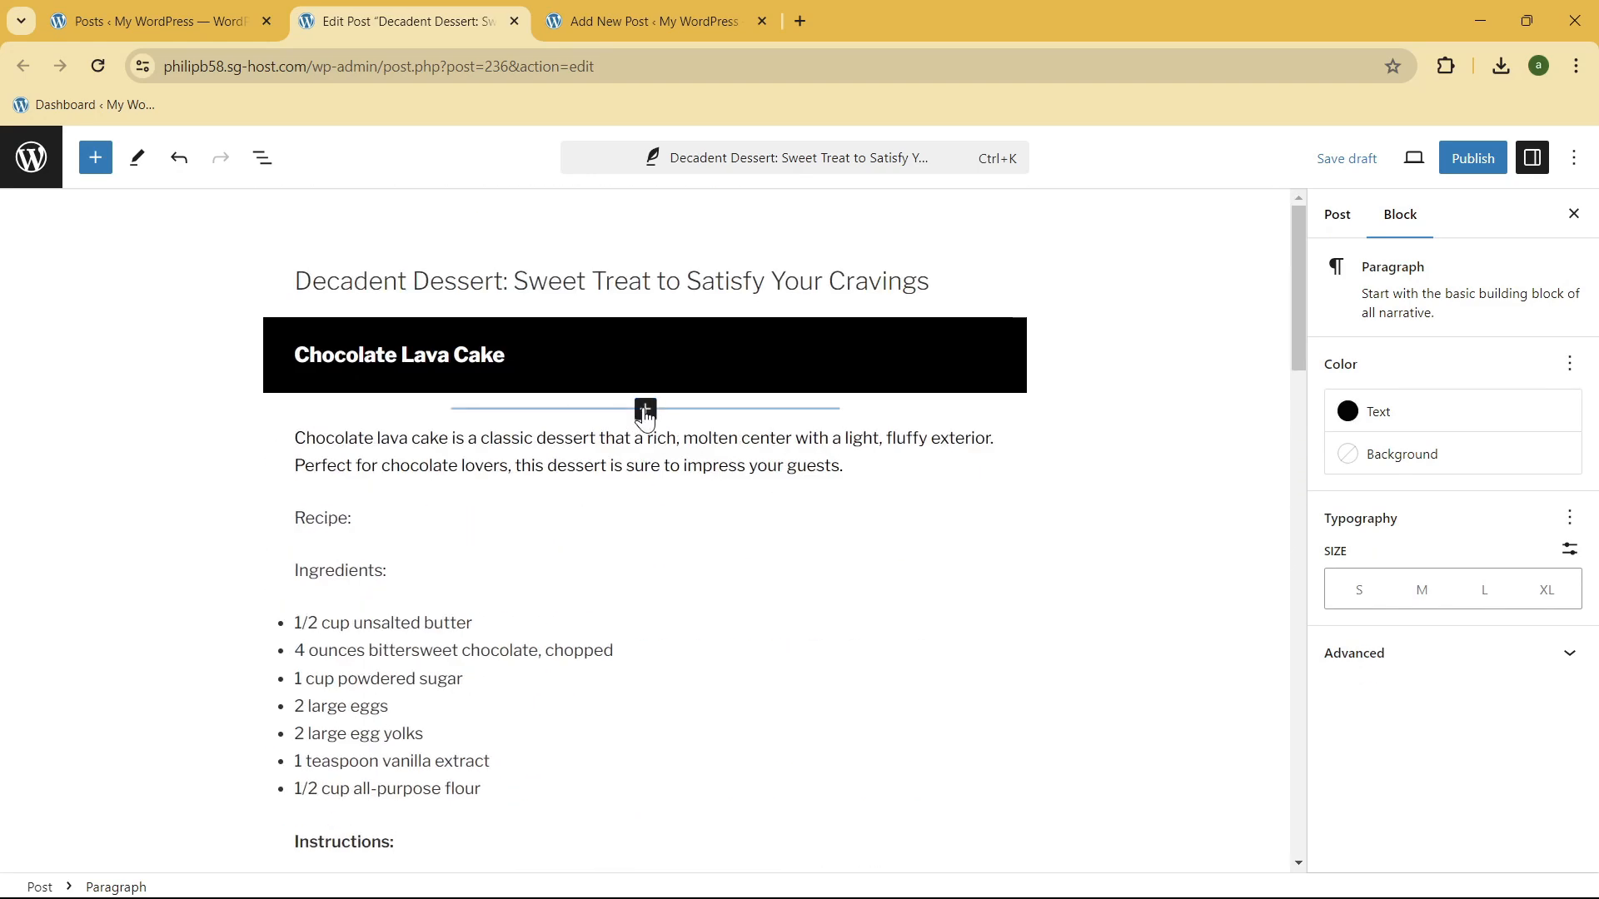
left_click(646, 409)
left_click(645, 410)
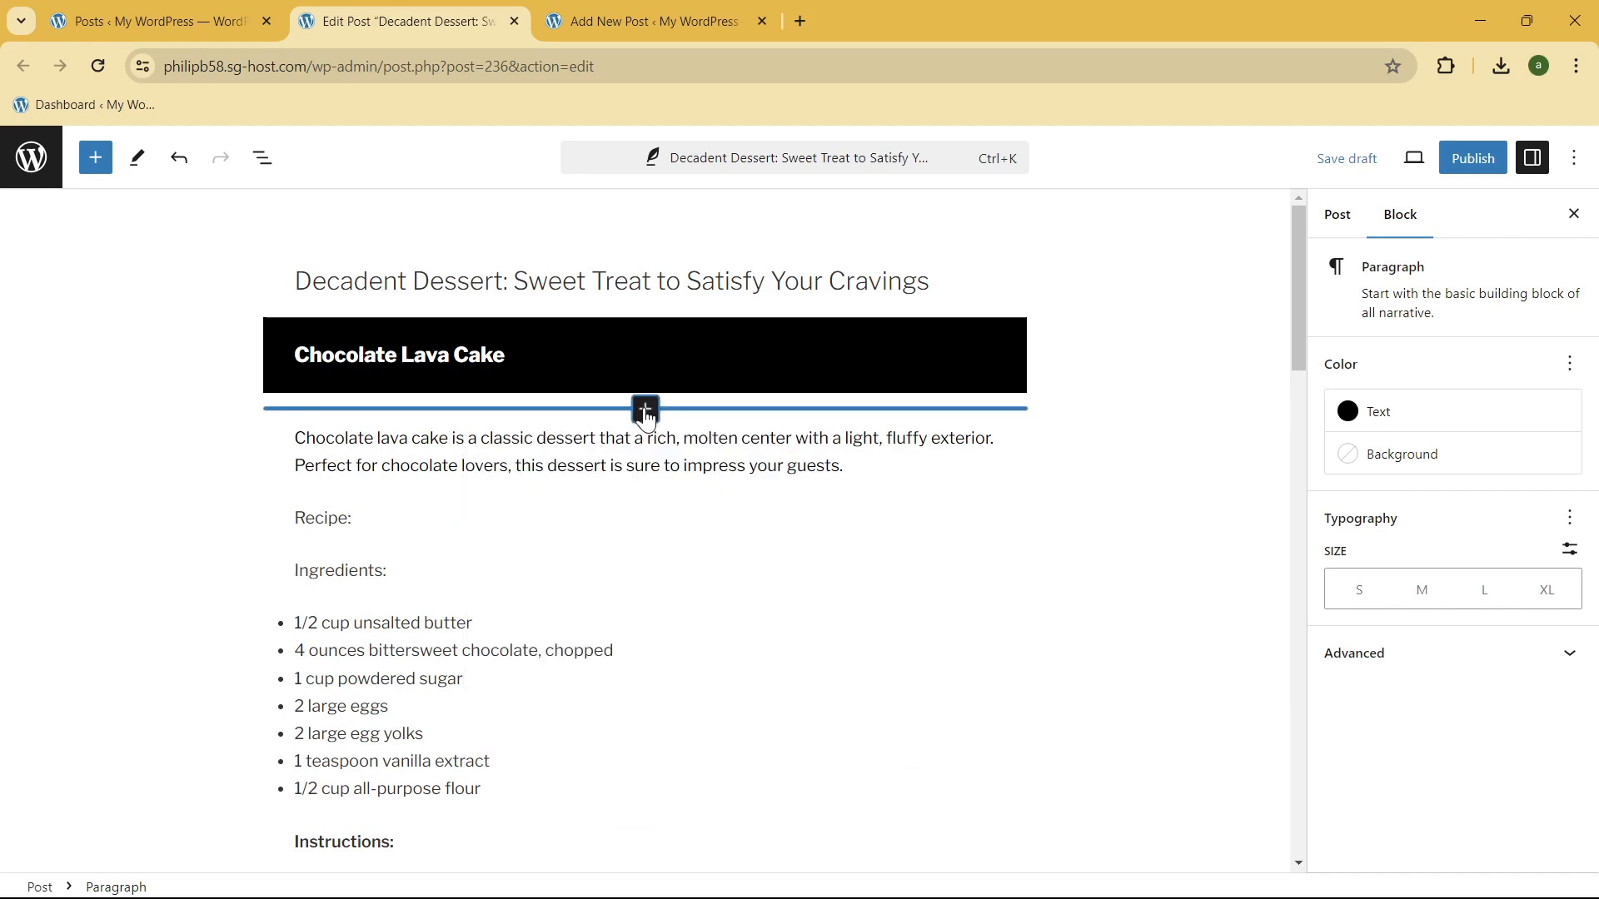
left_click(646, 410)
left_click(673, 660)
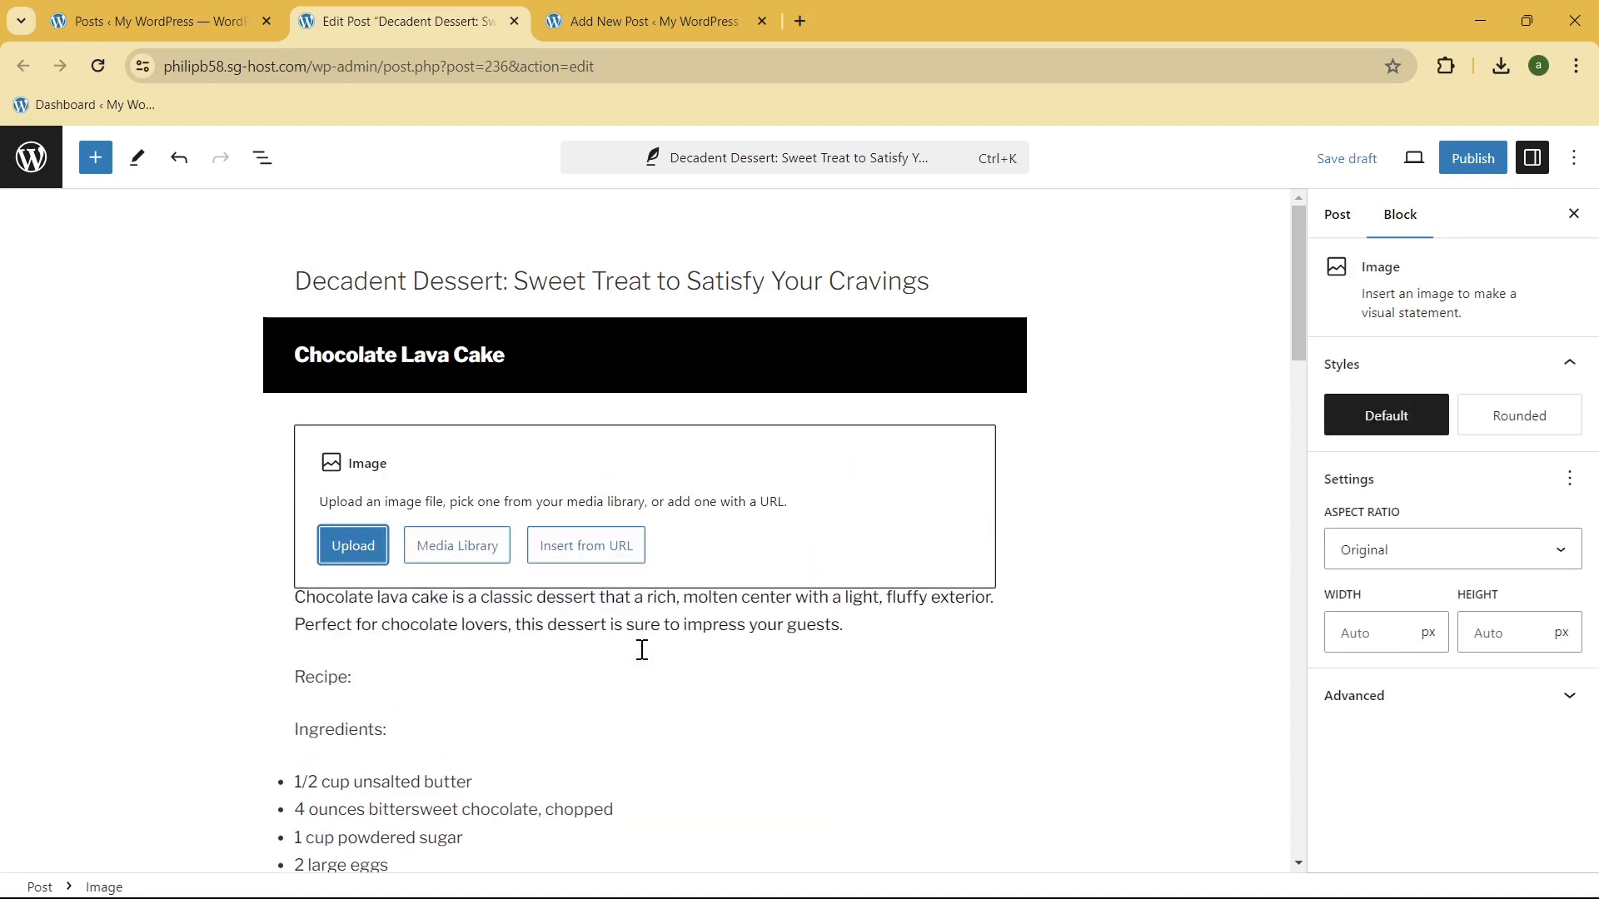
left_click(425, 552)
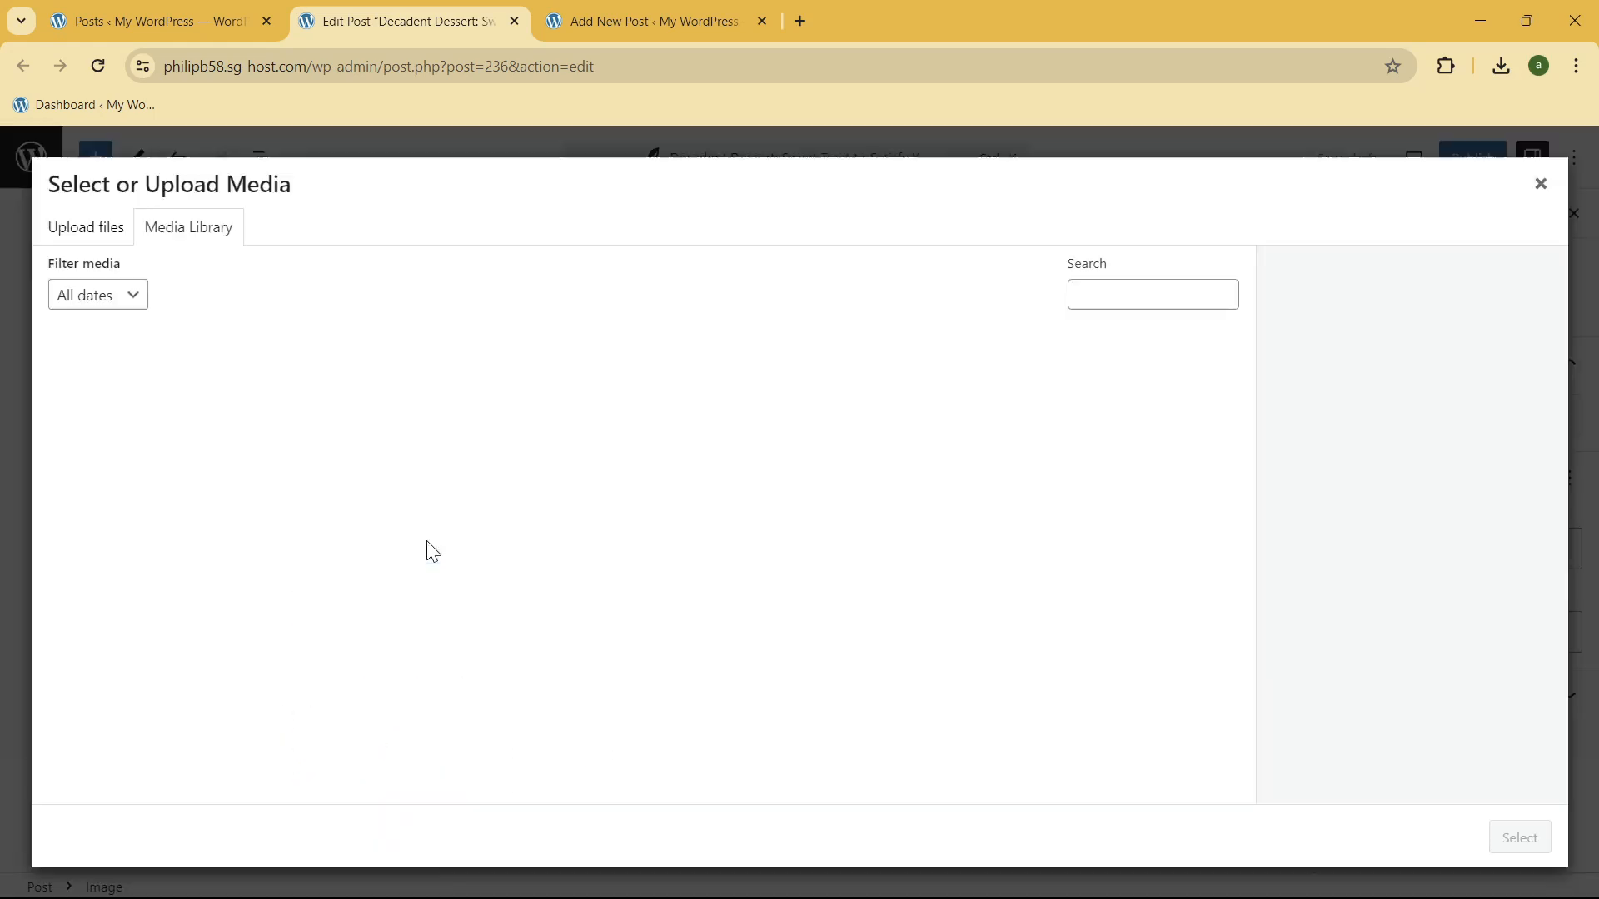
left_click(366, 433)
left_click(271, 413)
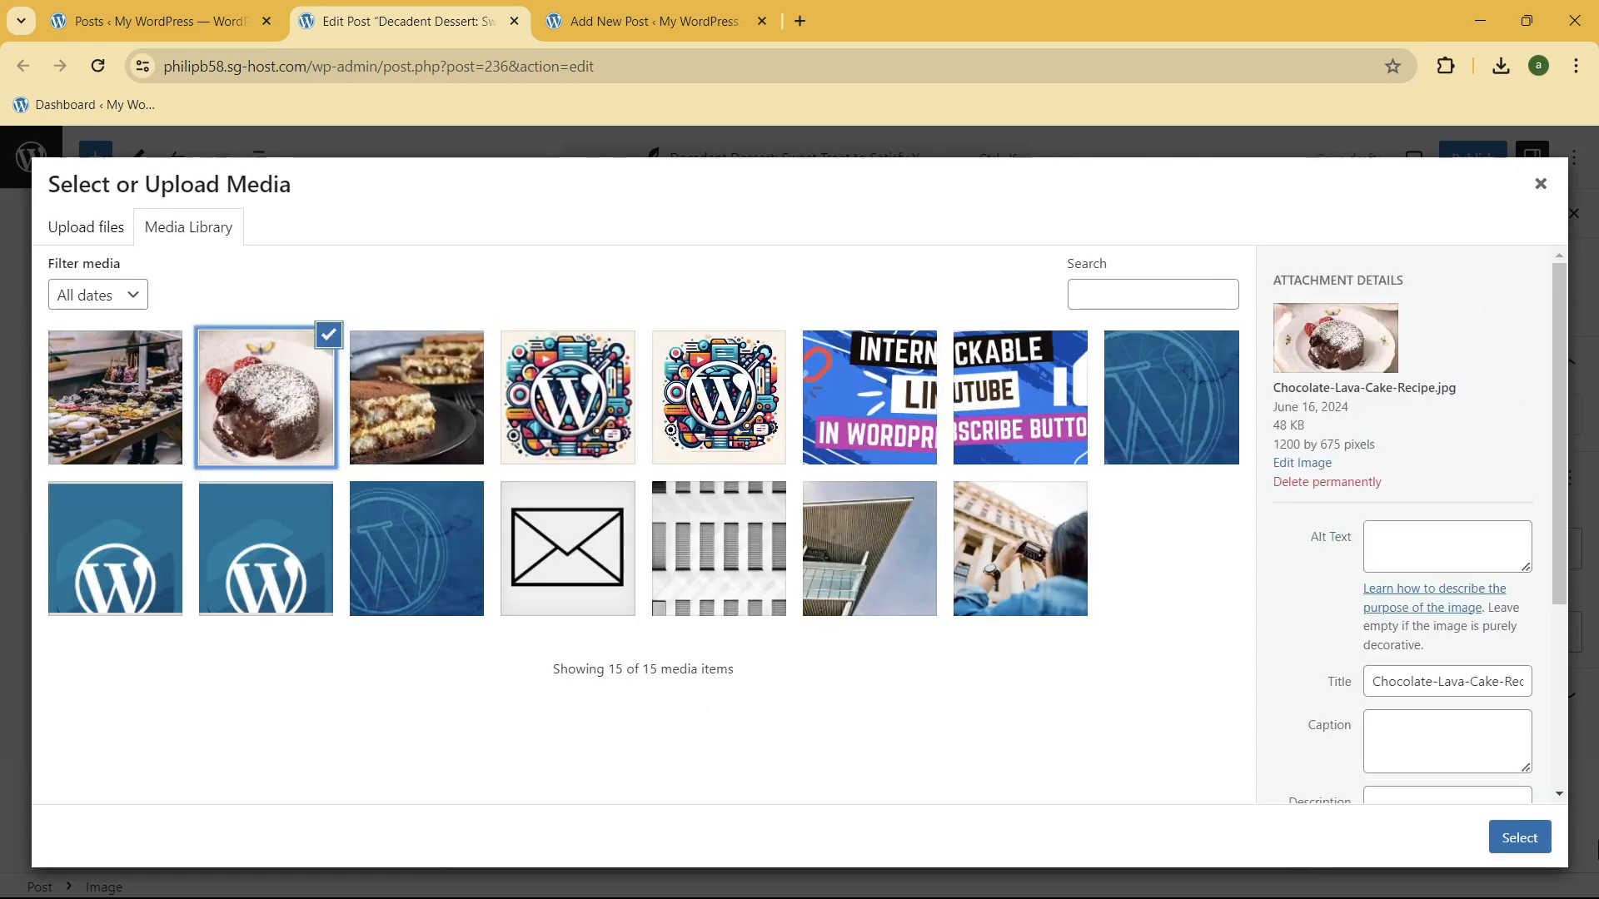
left_click(1522, 837)
Step: Shrink the chocolate lava cake image to about 316 px wide and align it to the center
scroll(720, 482, "down", 2)
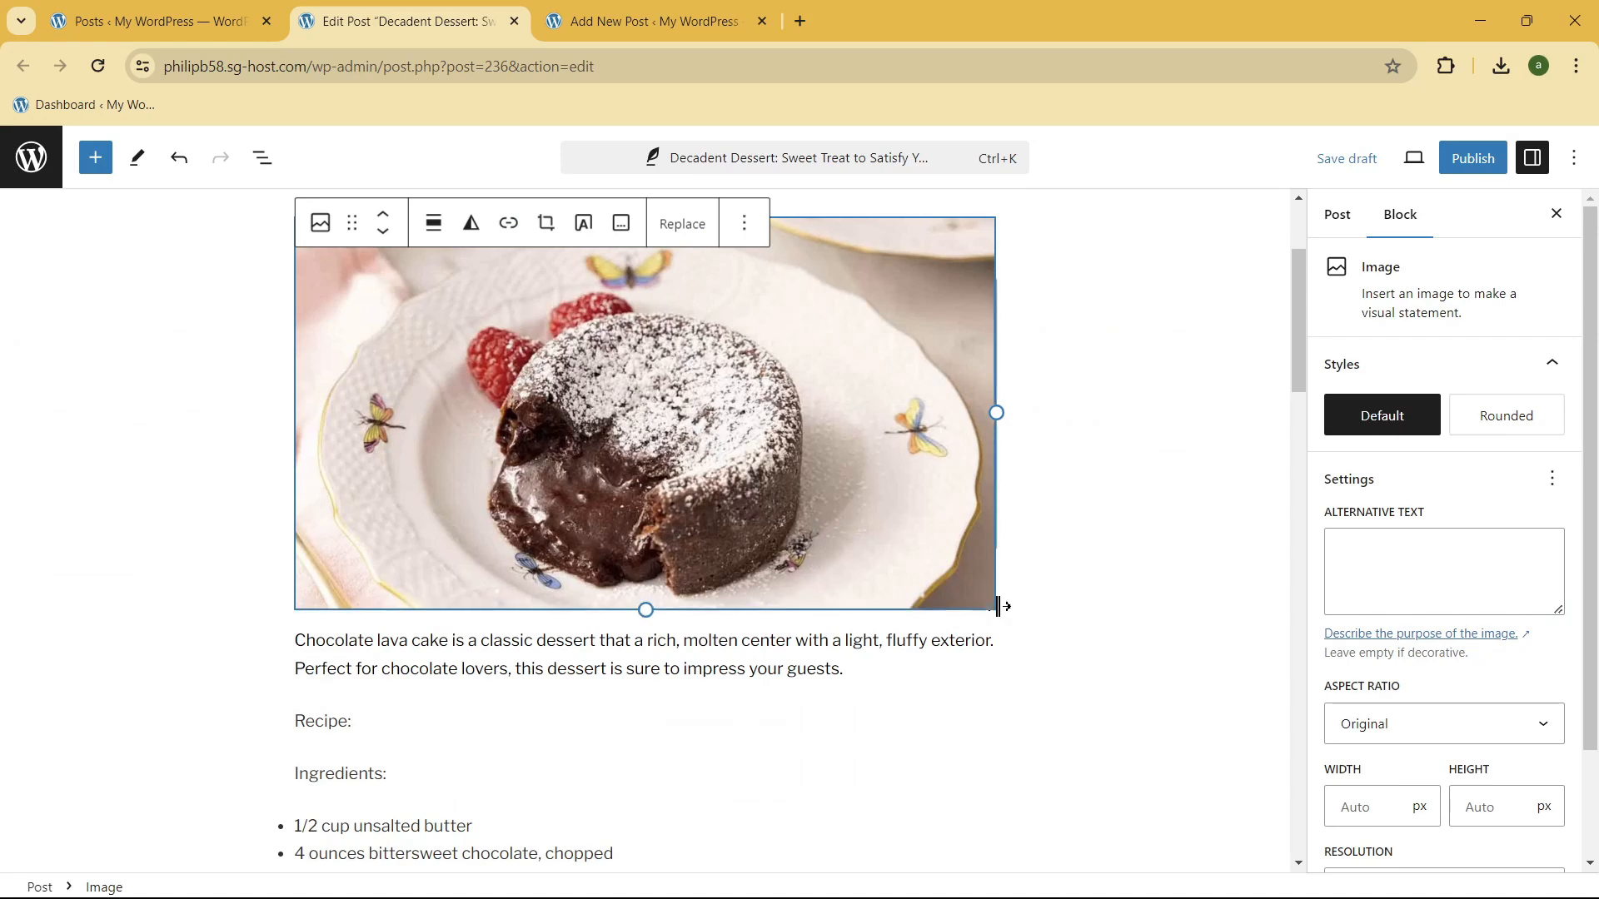
left_click_drag(649, 610, 583, 402)
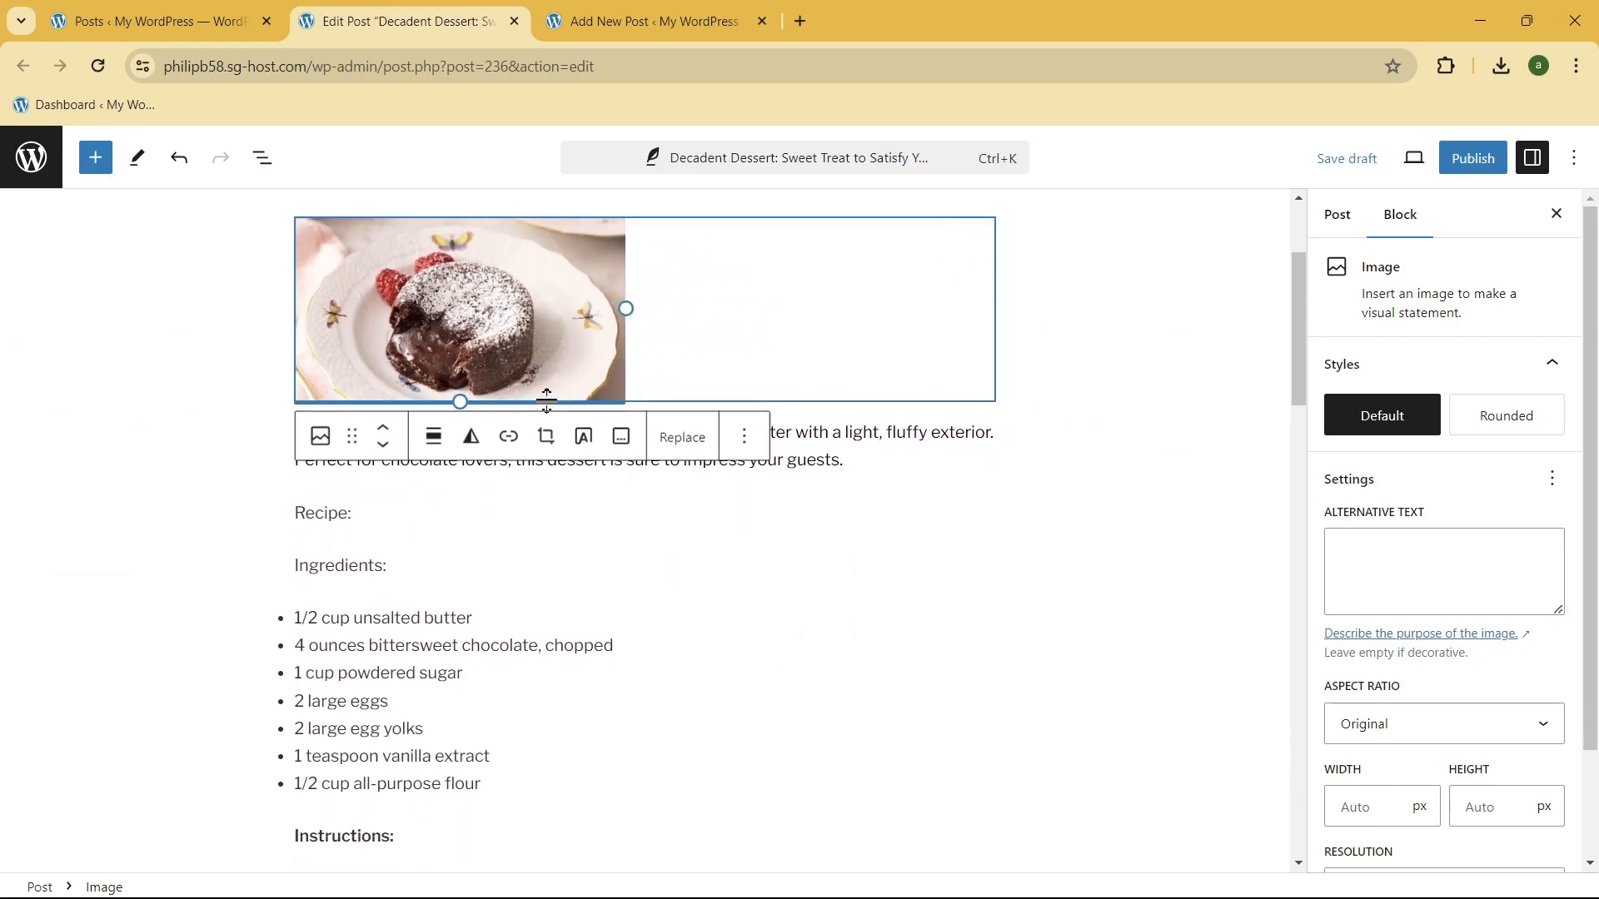
left_click(433, 434)
left_click(524, 574)
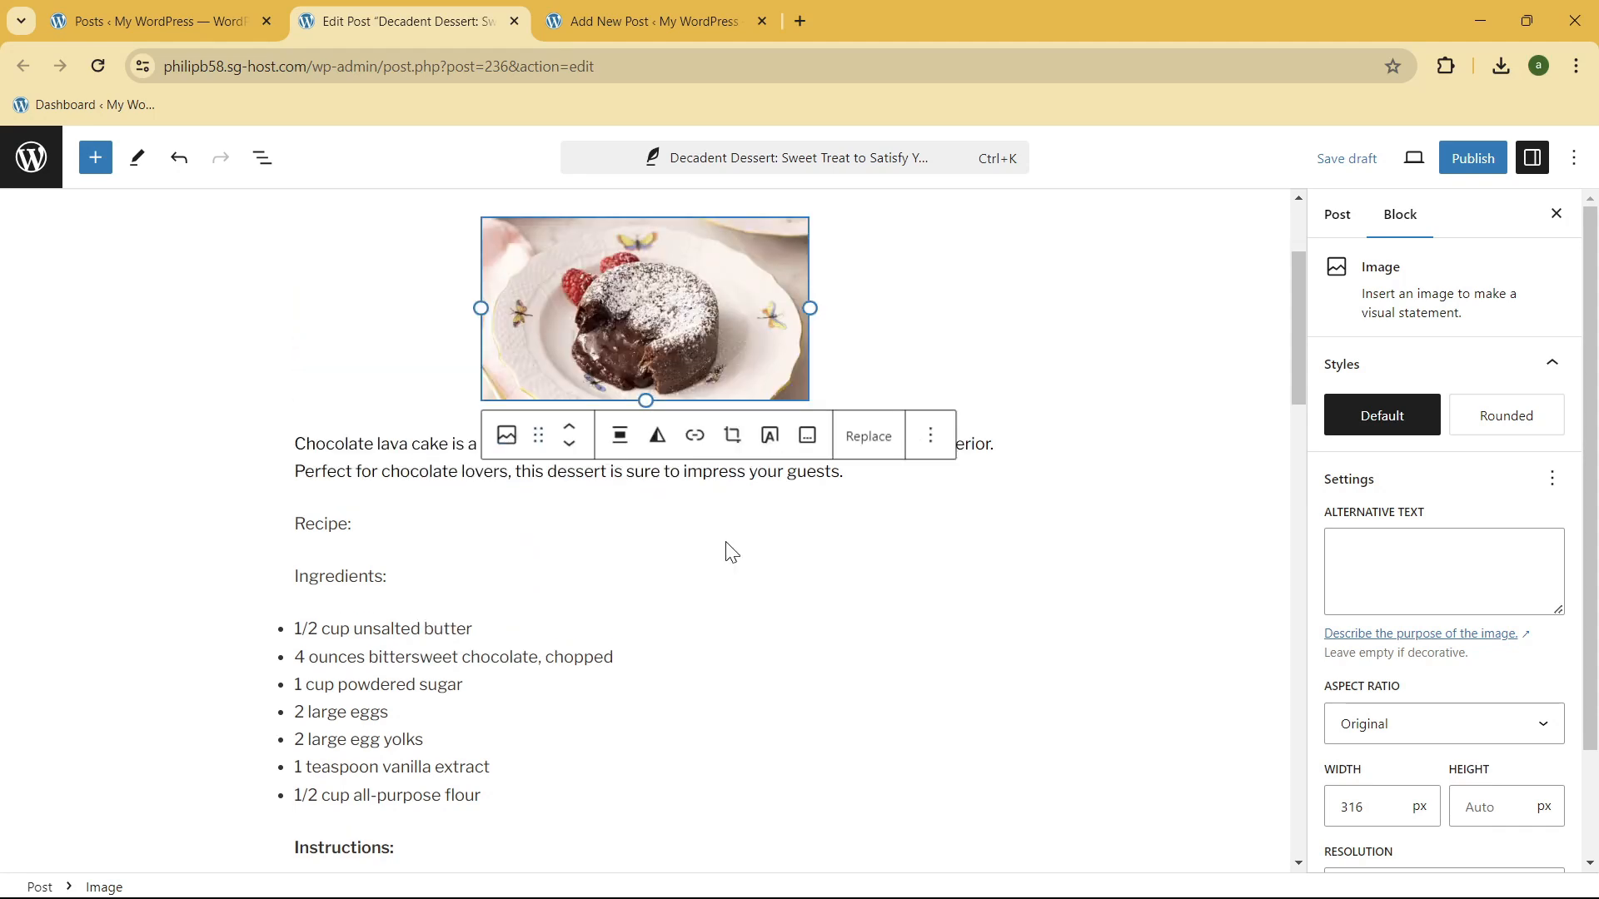
left_click(1040, 313)
scroll(698, 500, "up", 3)
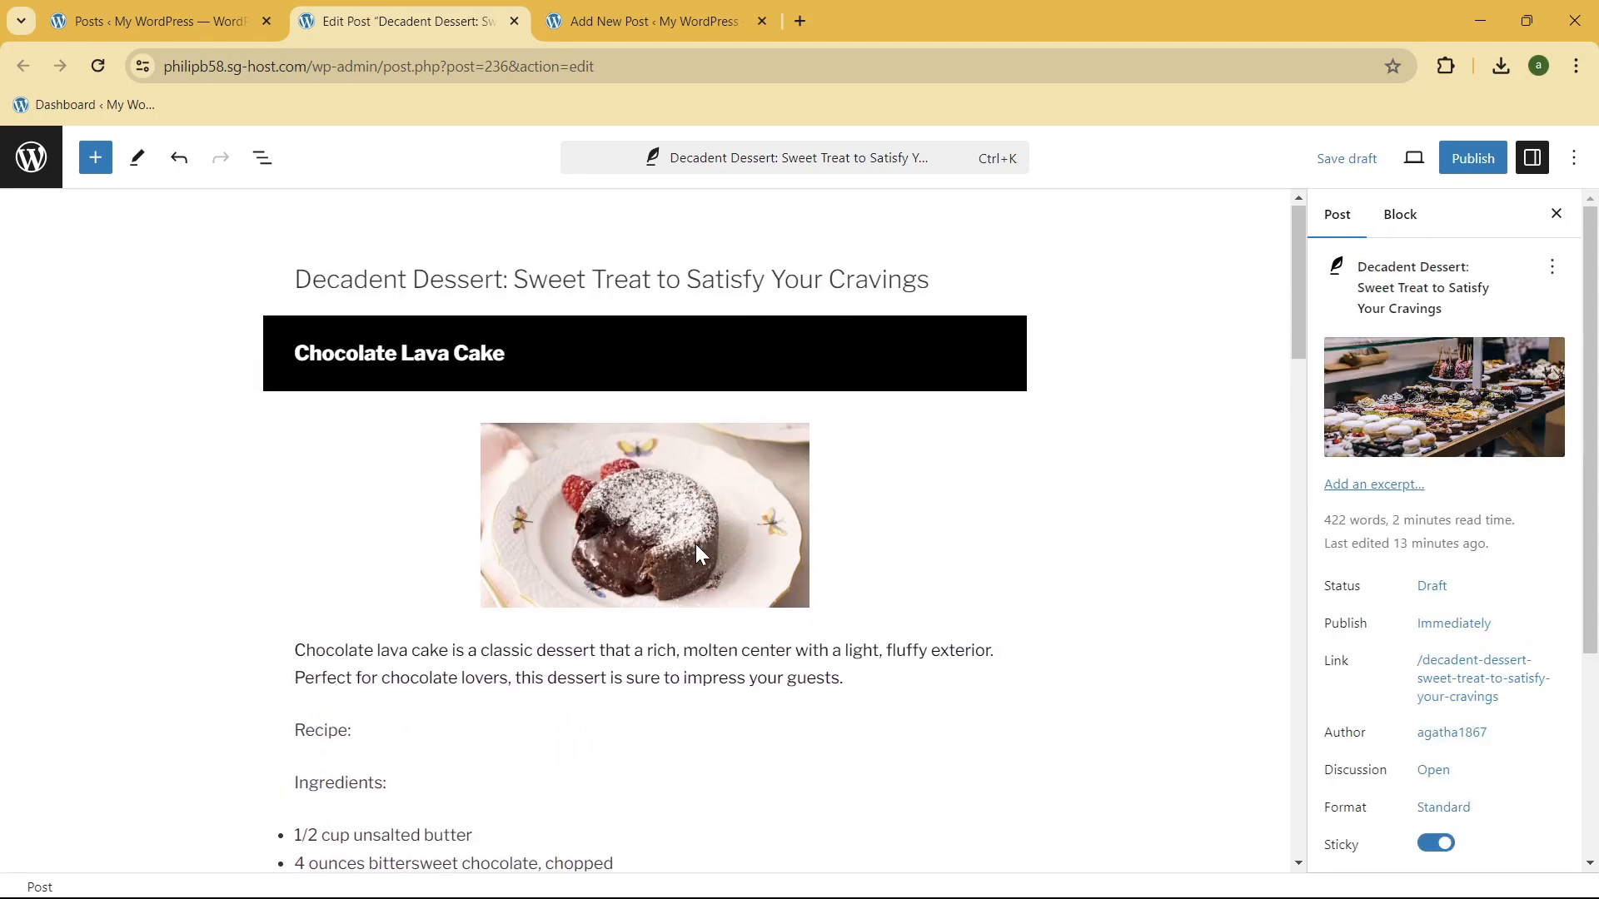
Step: Insert a Spacer block between the chocolate lava cake description and the "Recipe:" label and set its height to 10 px
scroll(664, 626, "down", 1)
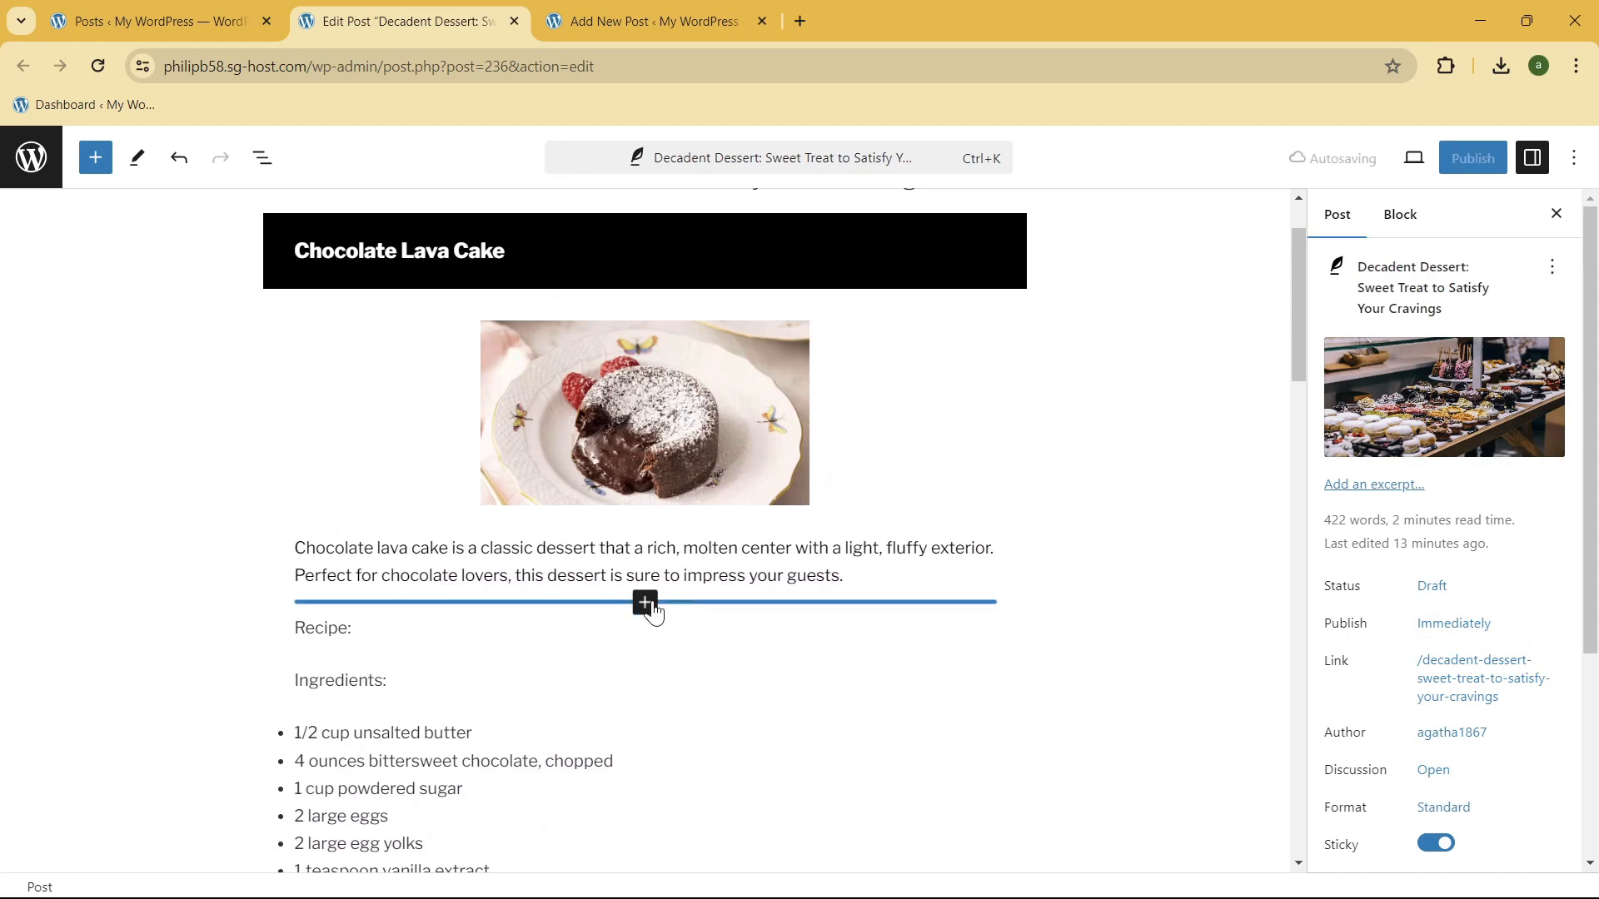
left_click(647, 603)
left_click(743, 842)
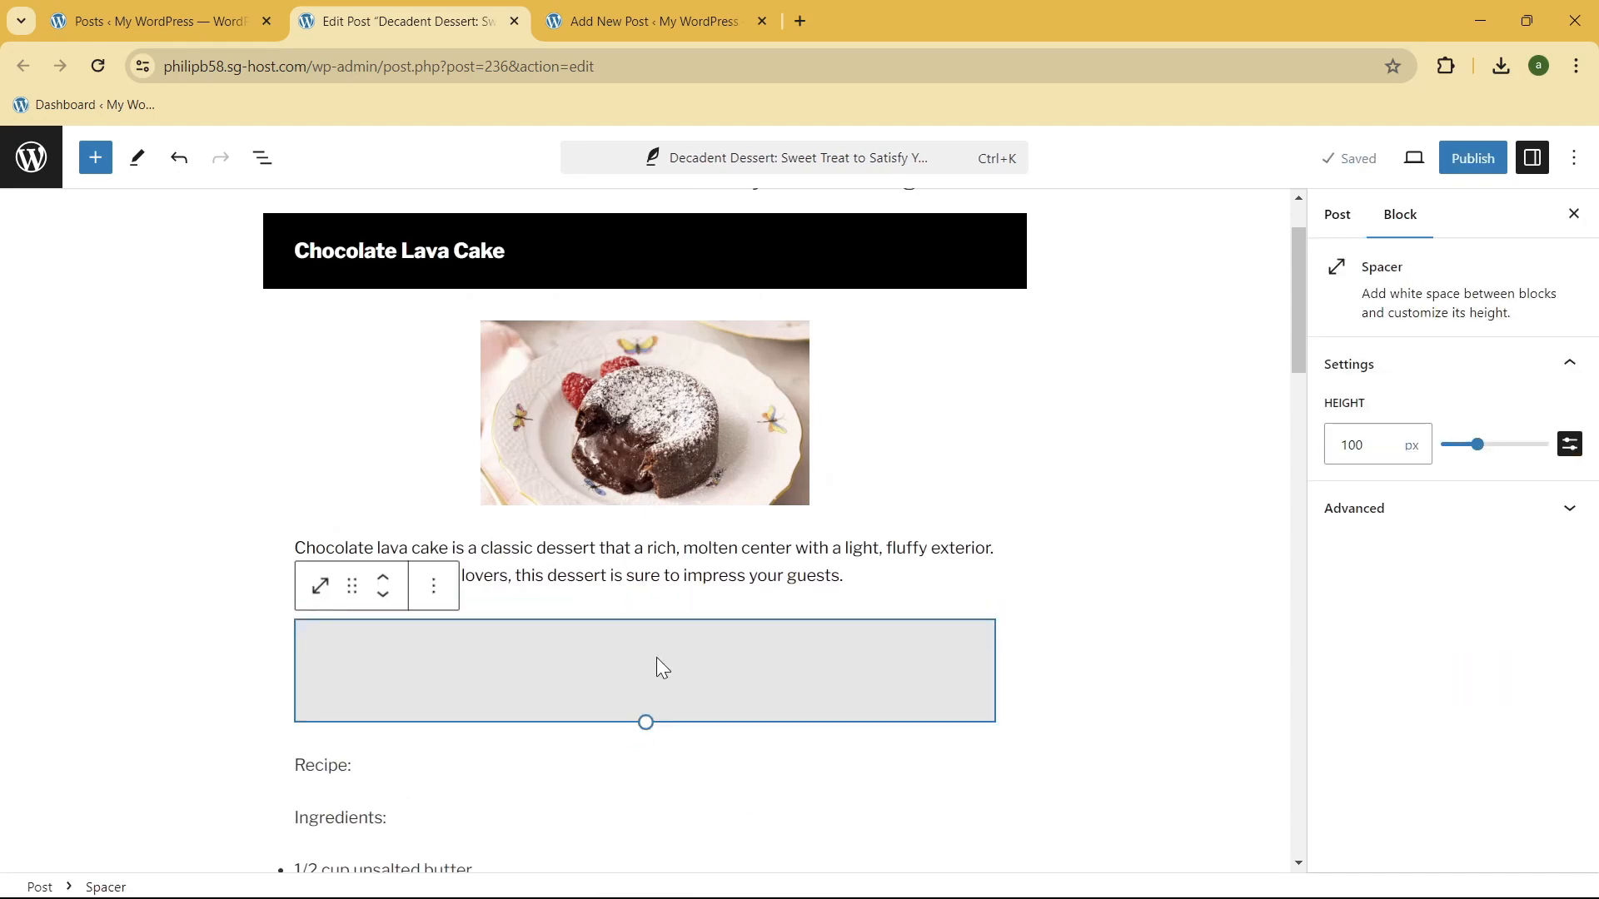
type("10")
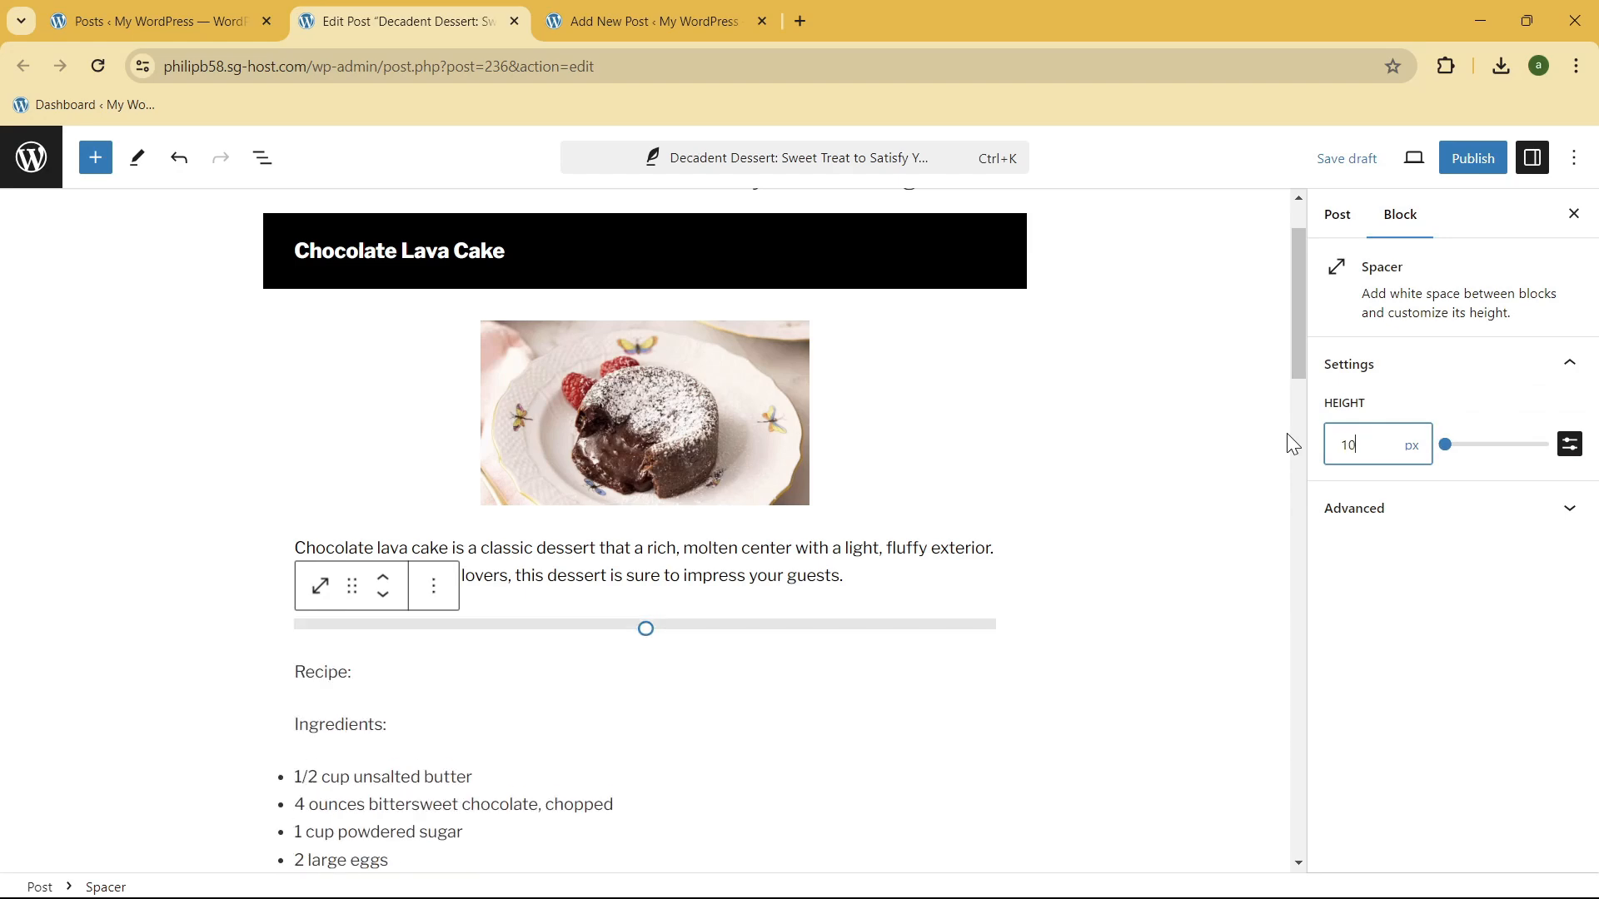
left_click(1203, 374)
scroll(1289, 295, "up", 2)
scroll(1282, 333, "down", 2)
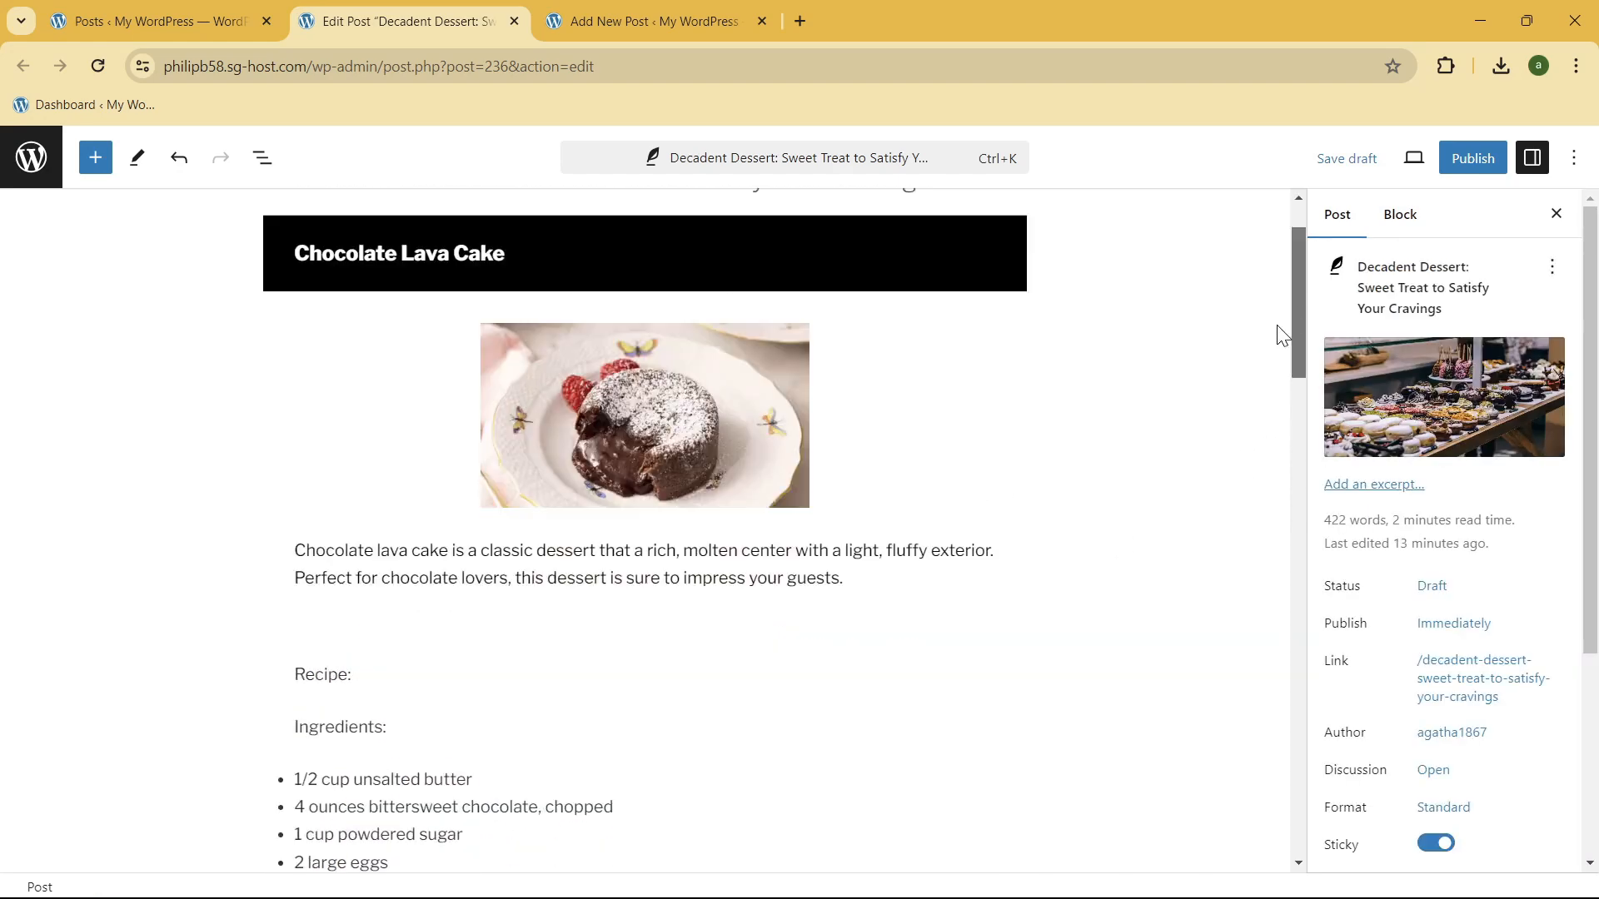
Step: Check both recipe sections through to the closing paragraph and save the post as a draft
left_click_drag(1293, 333, 1274, 757)
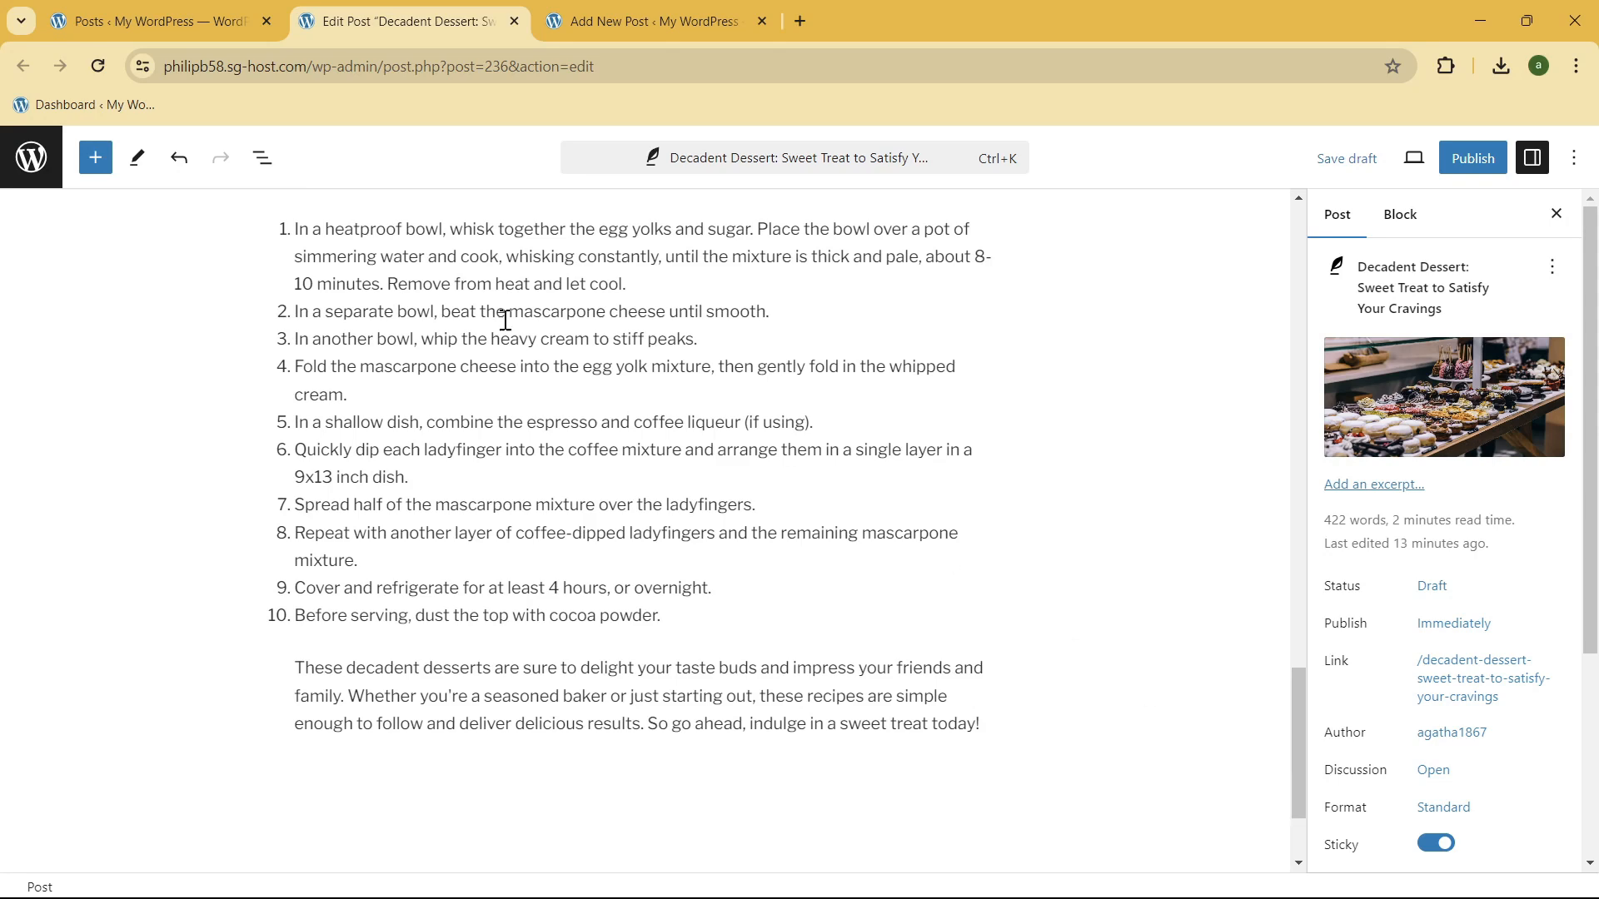
scroll(758, 406, "up", 10)
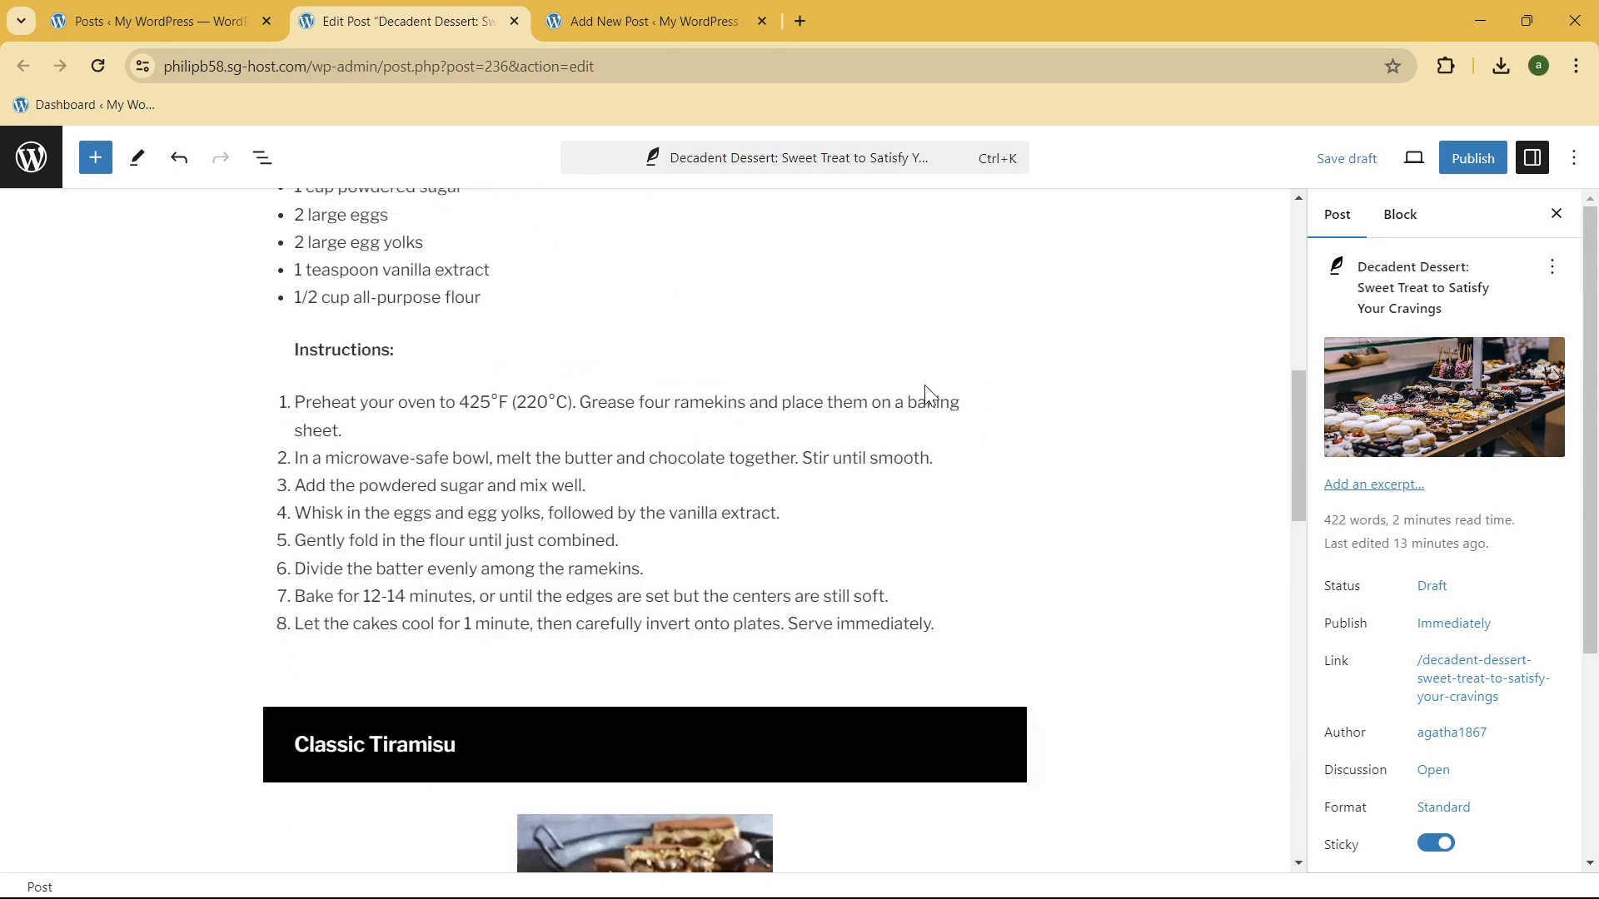
scroll(686, 500, "up", 5)
scroll(686, 500, "up", 3)
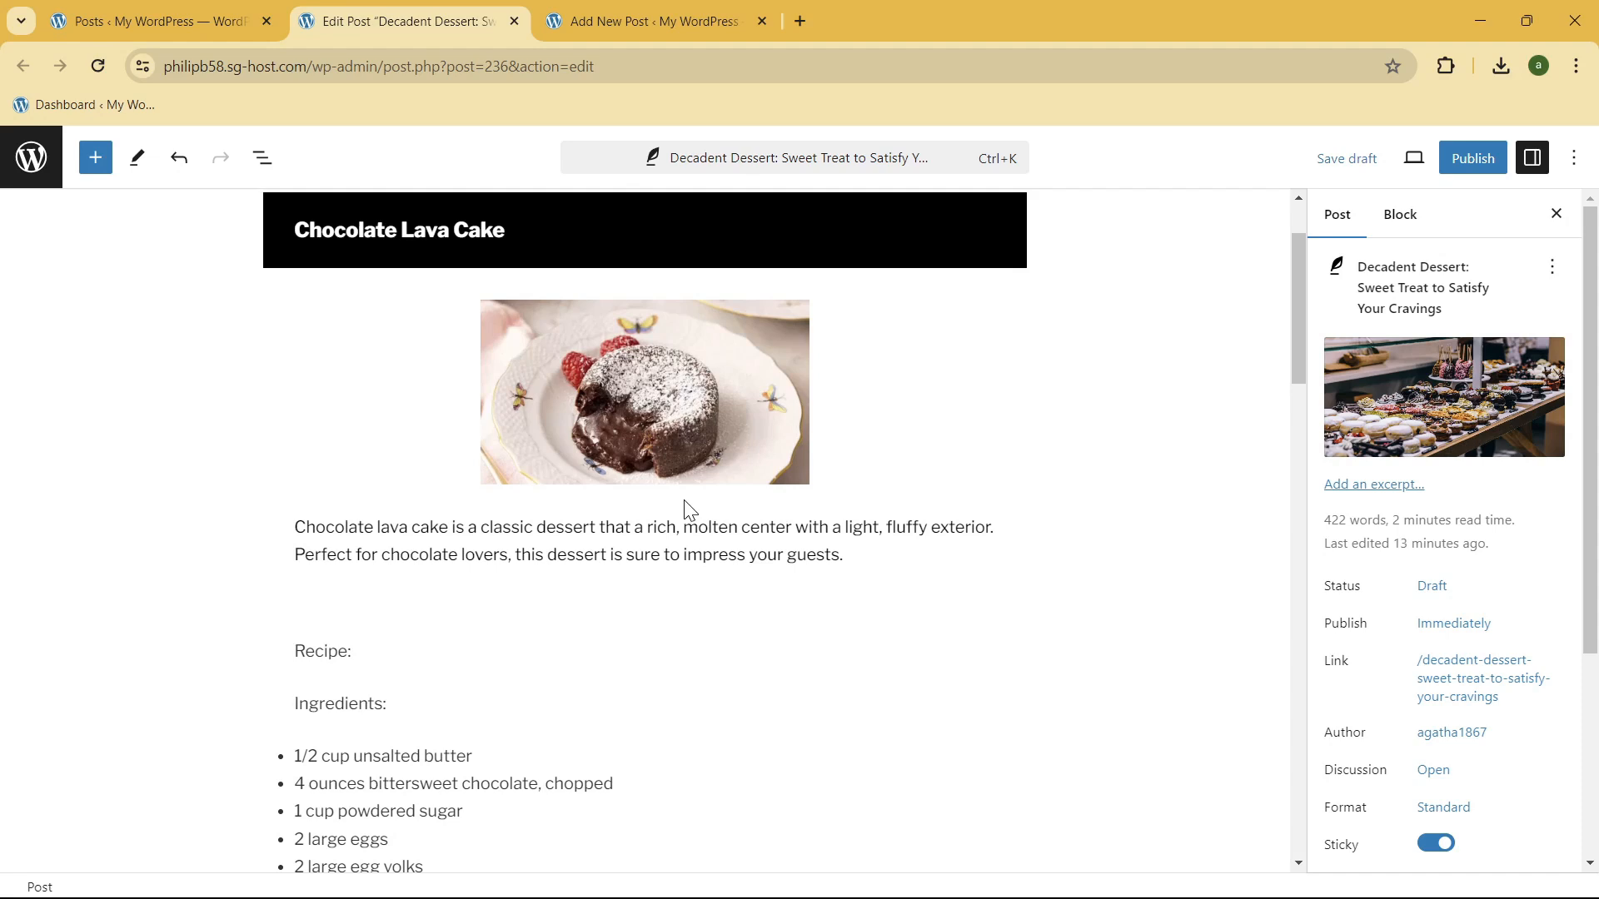
scroll(688, 508, "up", 2)
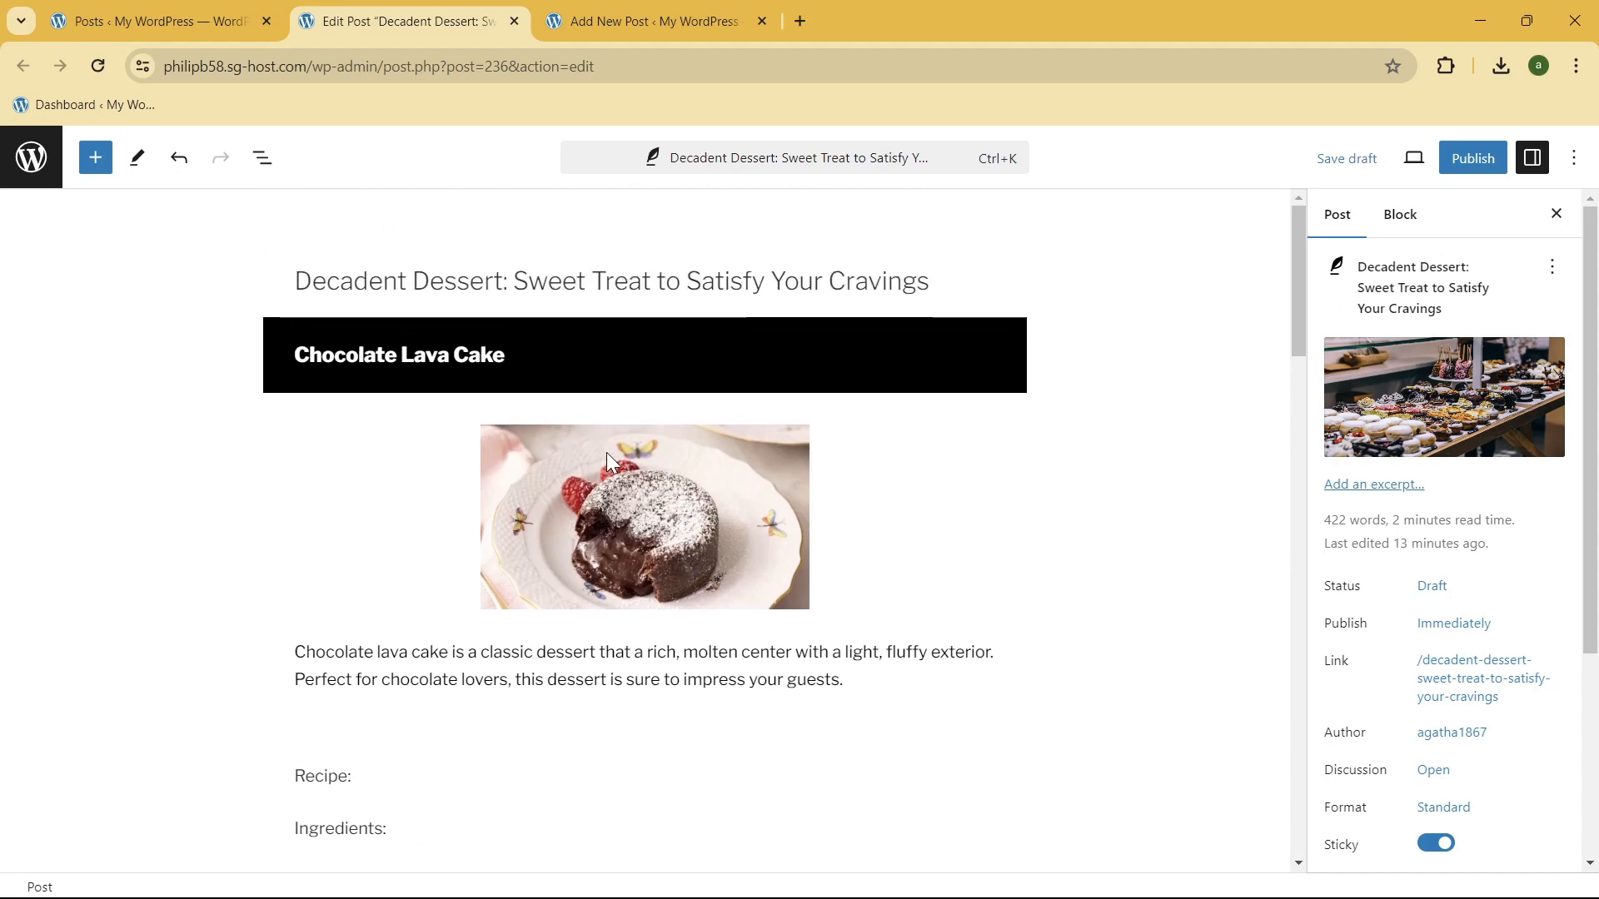
left_click(1327, 158)
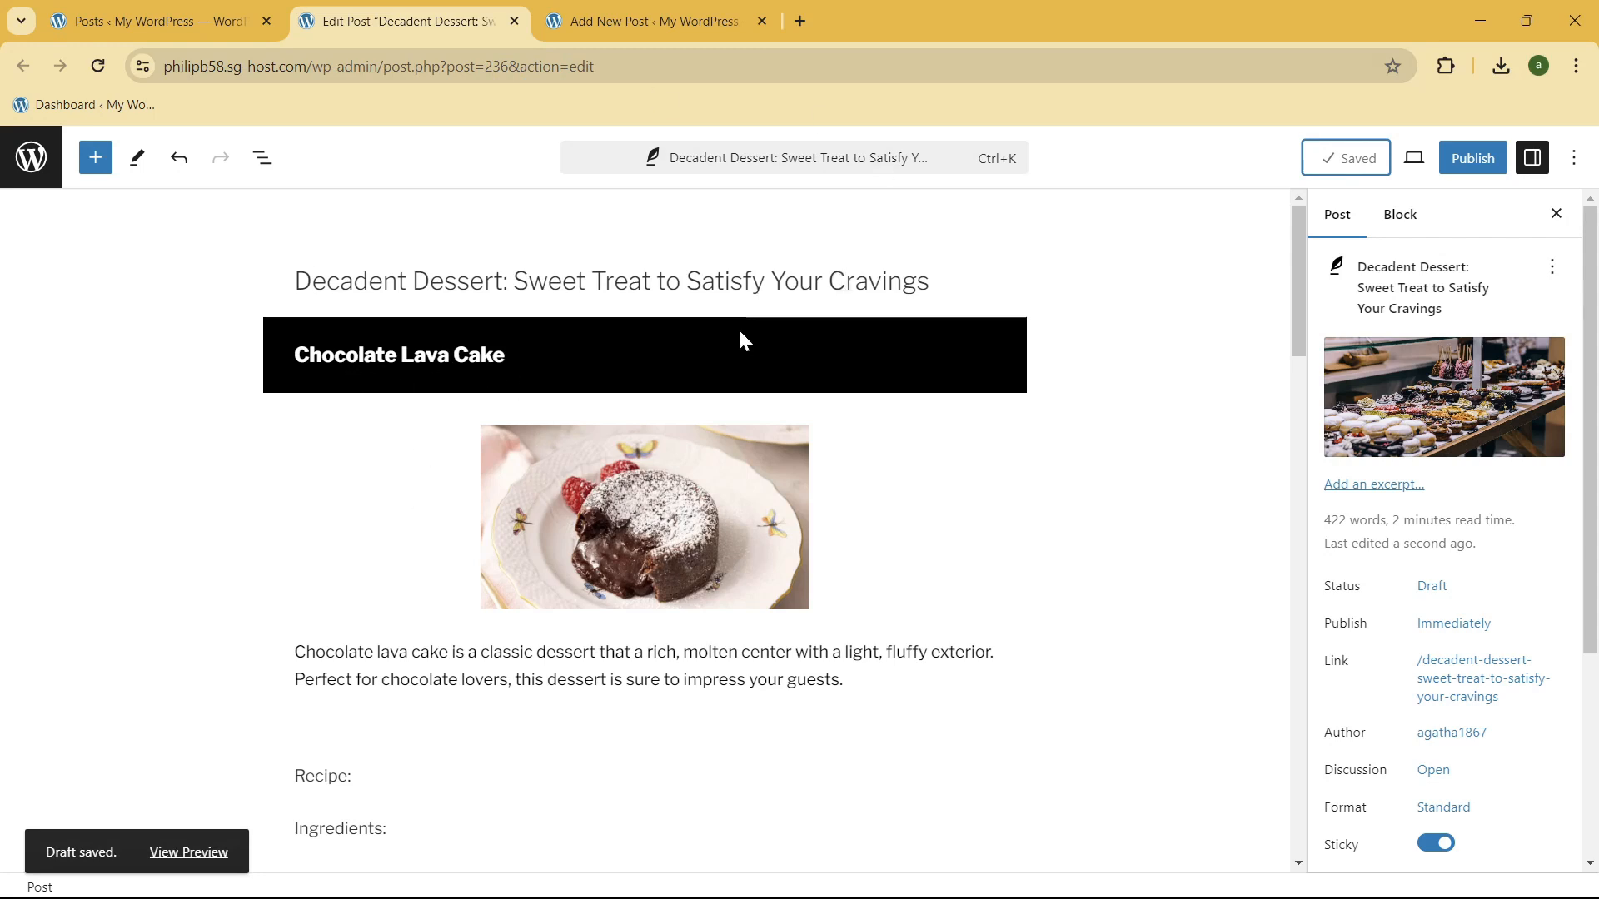
Step: Reload the list of all posts, preview the Decadent Dessert draft, and examine it from the featured image to its category and tags
left_click(53, 17)
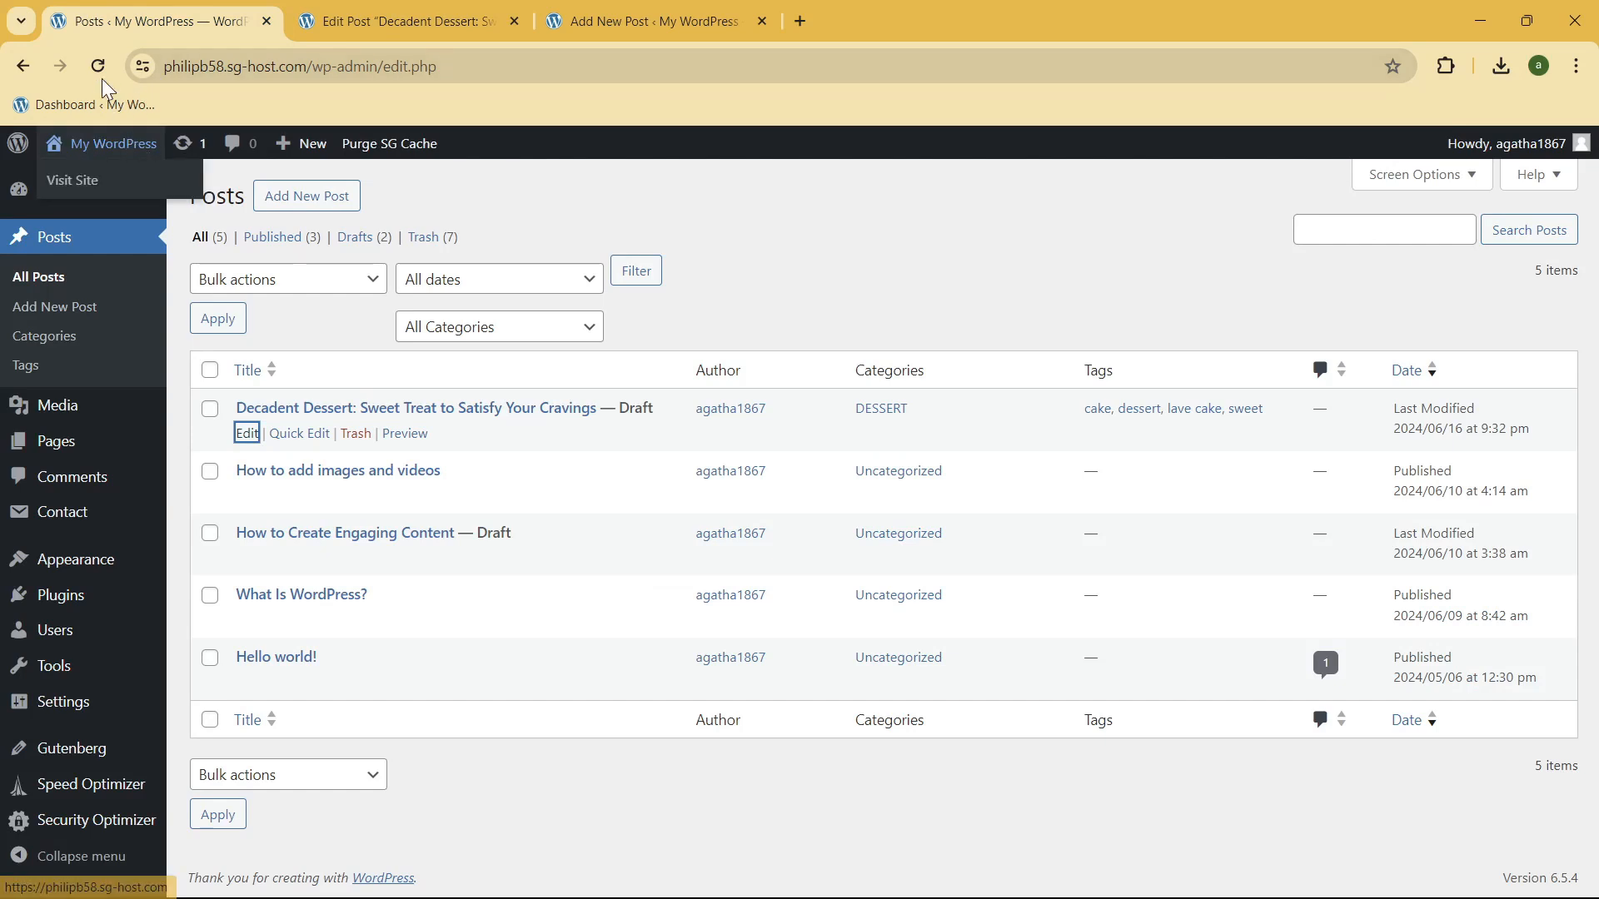
left_click(73, 247)
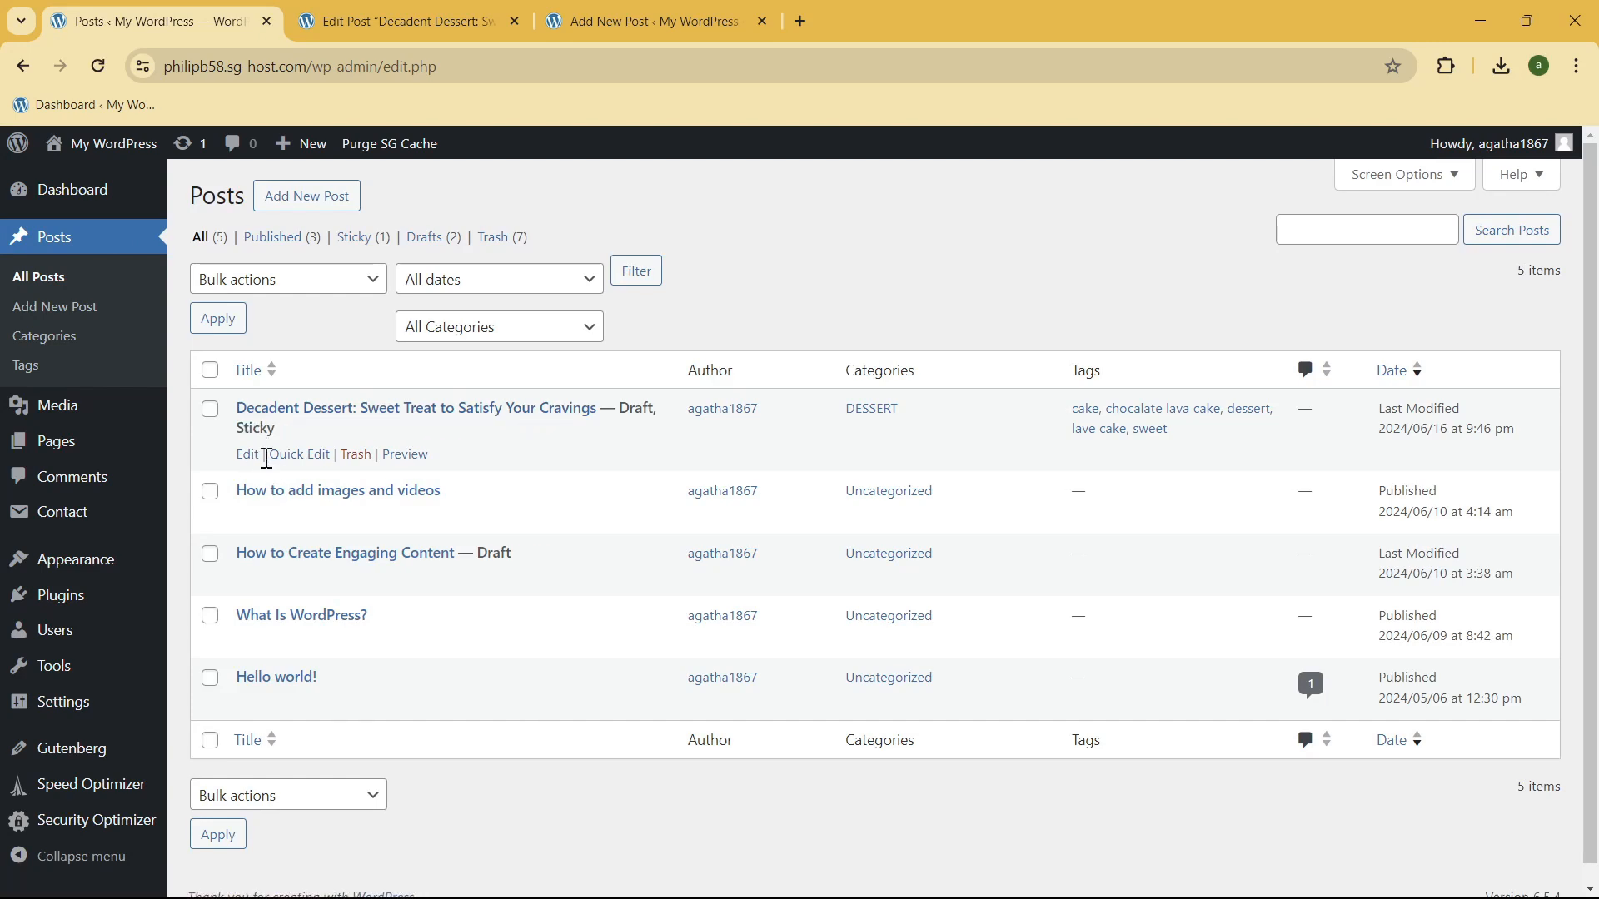
left_click(406, 455)
left_click_drag(845, 20, 408, 20)
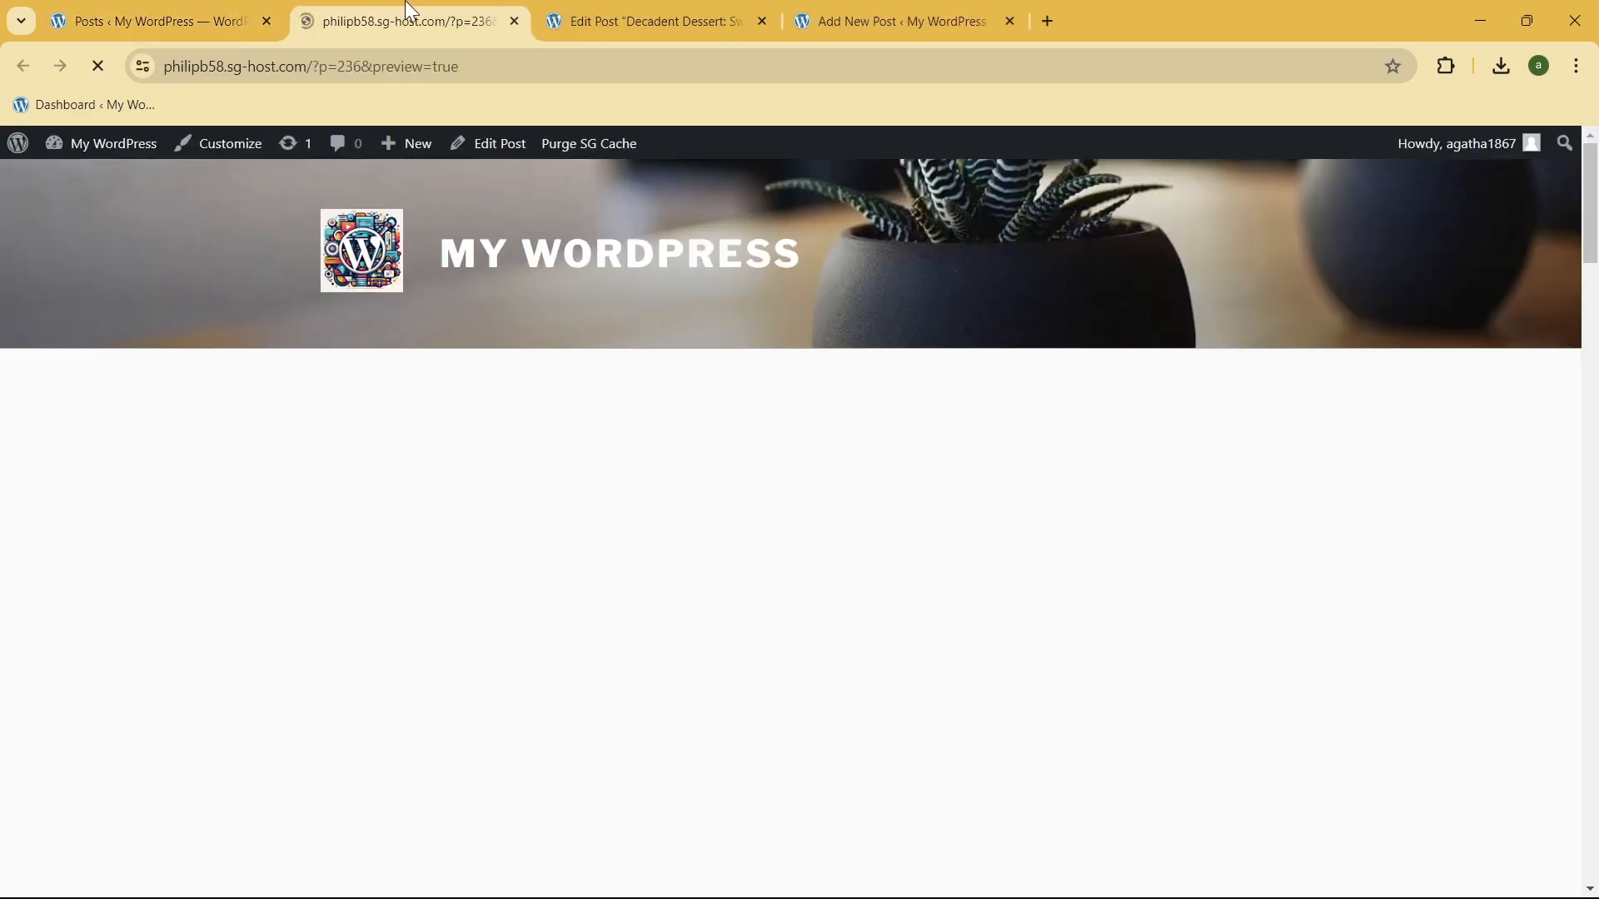
scroll(447, 295, "down", 6)
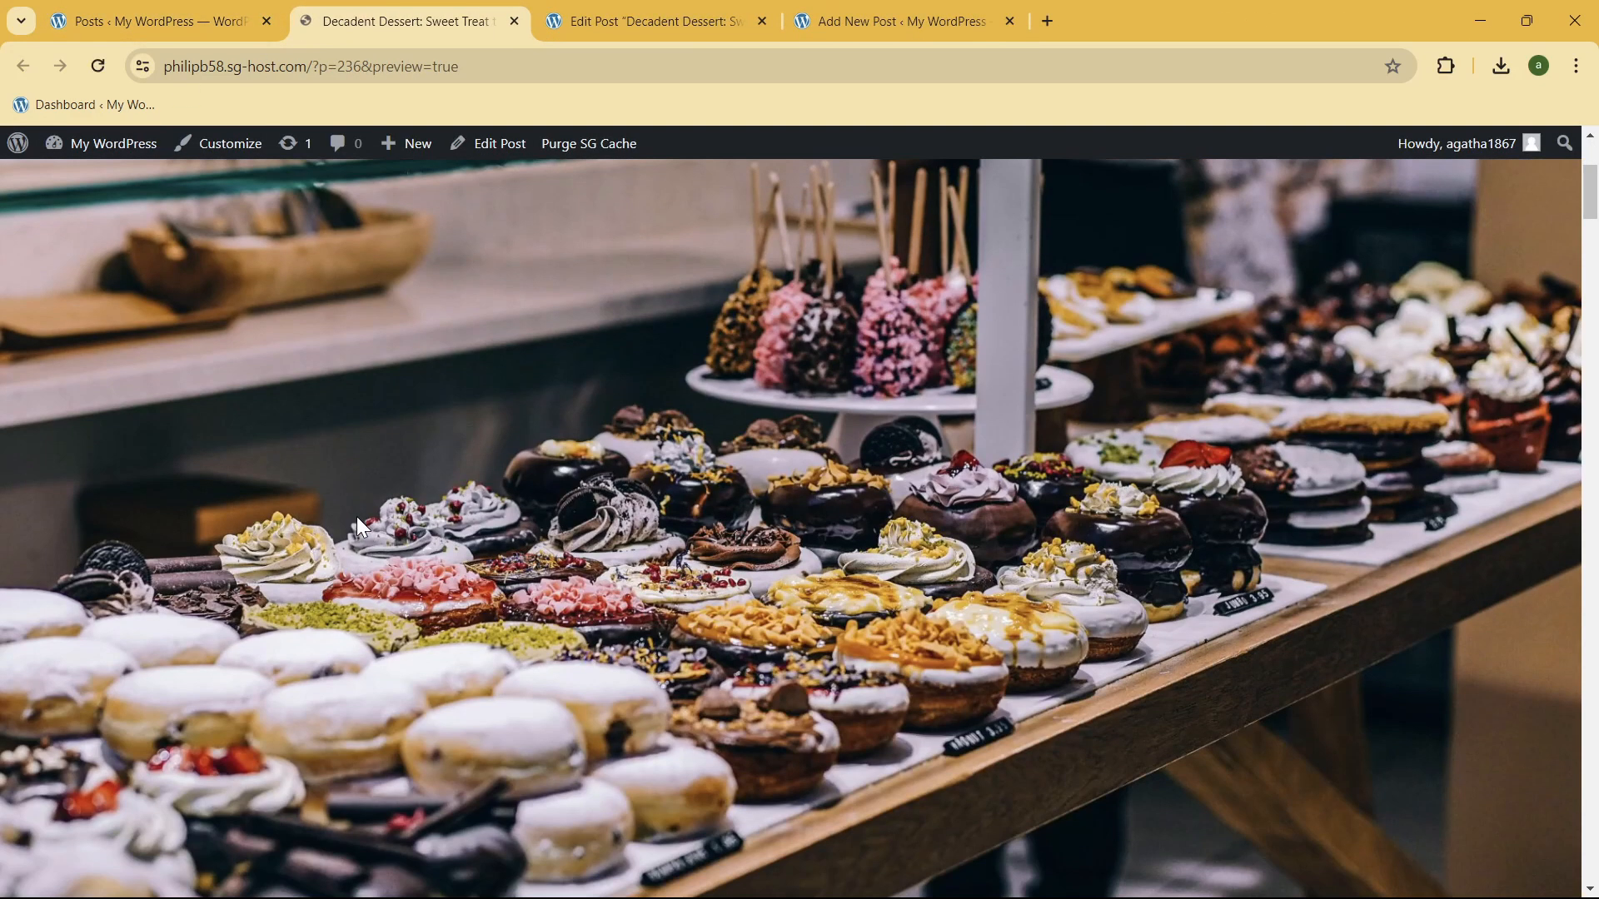
scroll(666, 533, "down", 6)
scroll(546, 507, "up", 10)
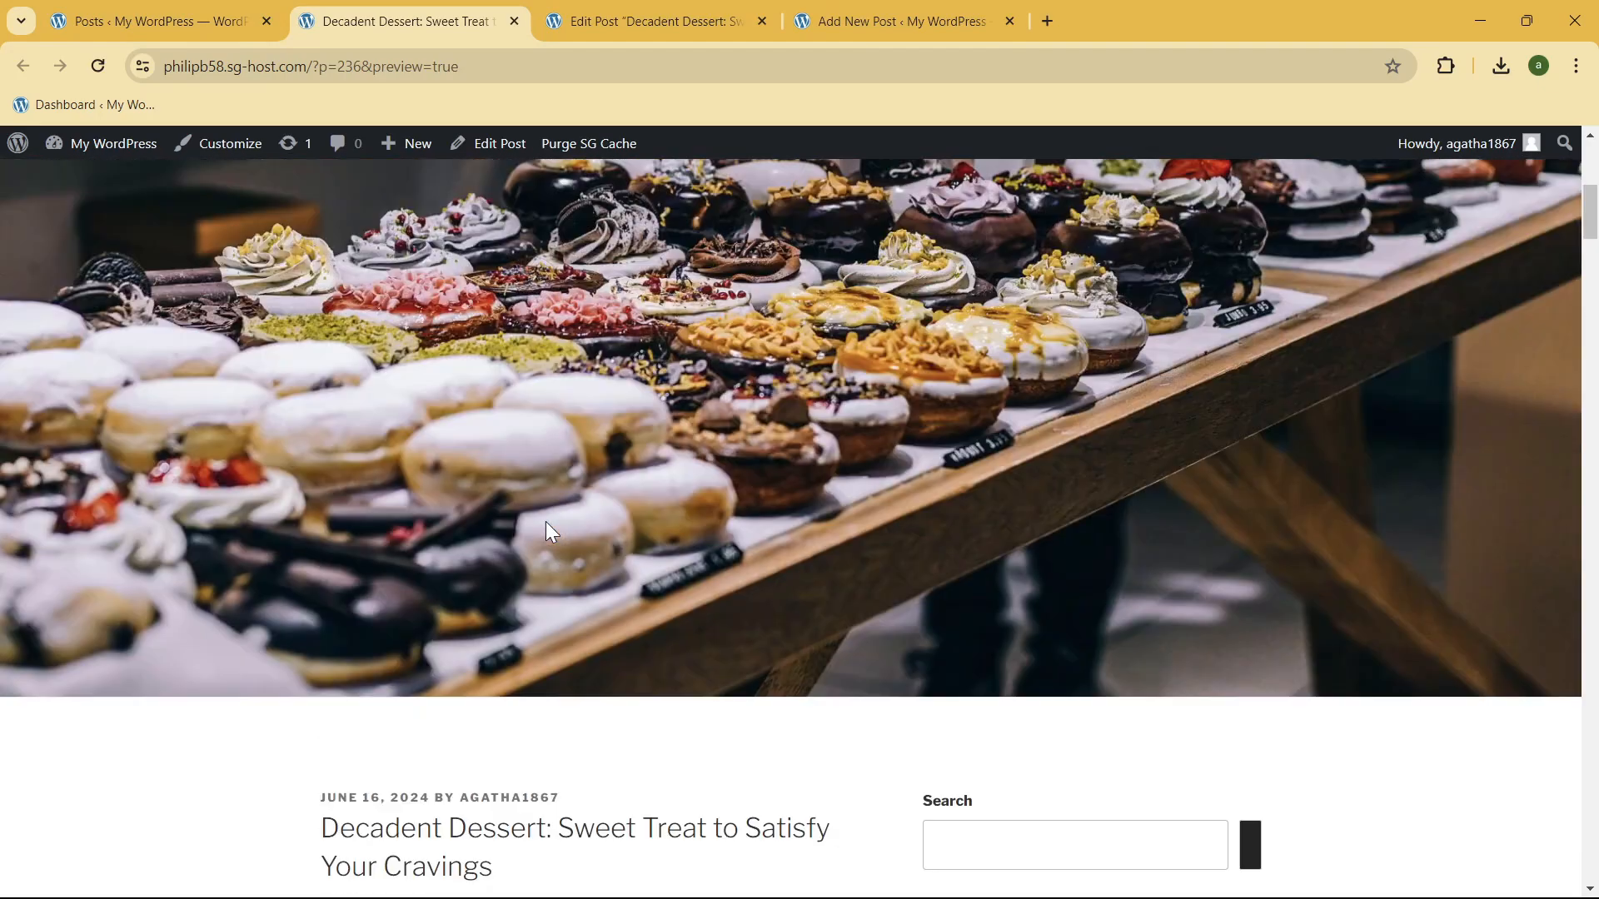
scroll(546, 521, "down", 20)
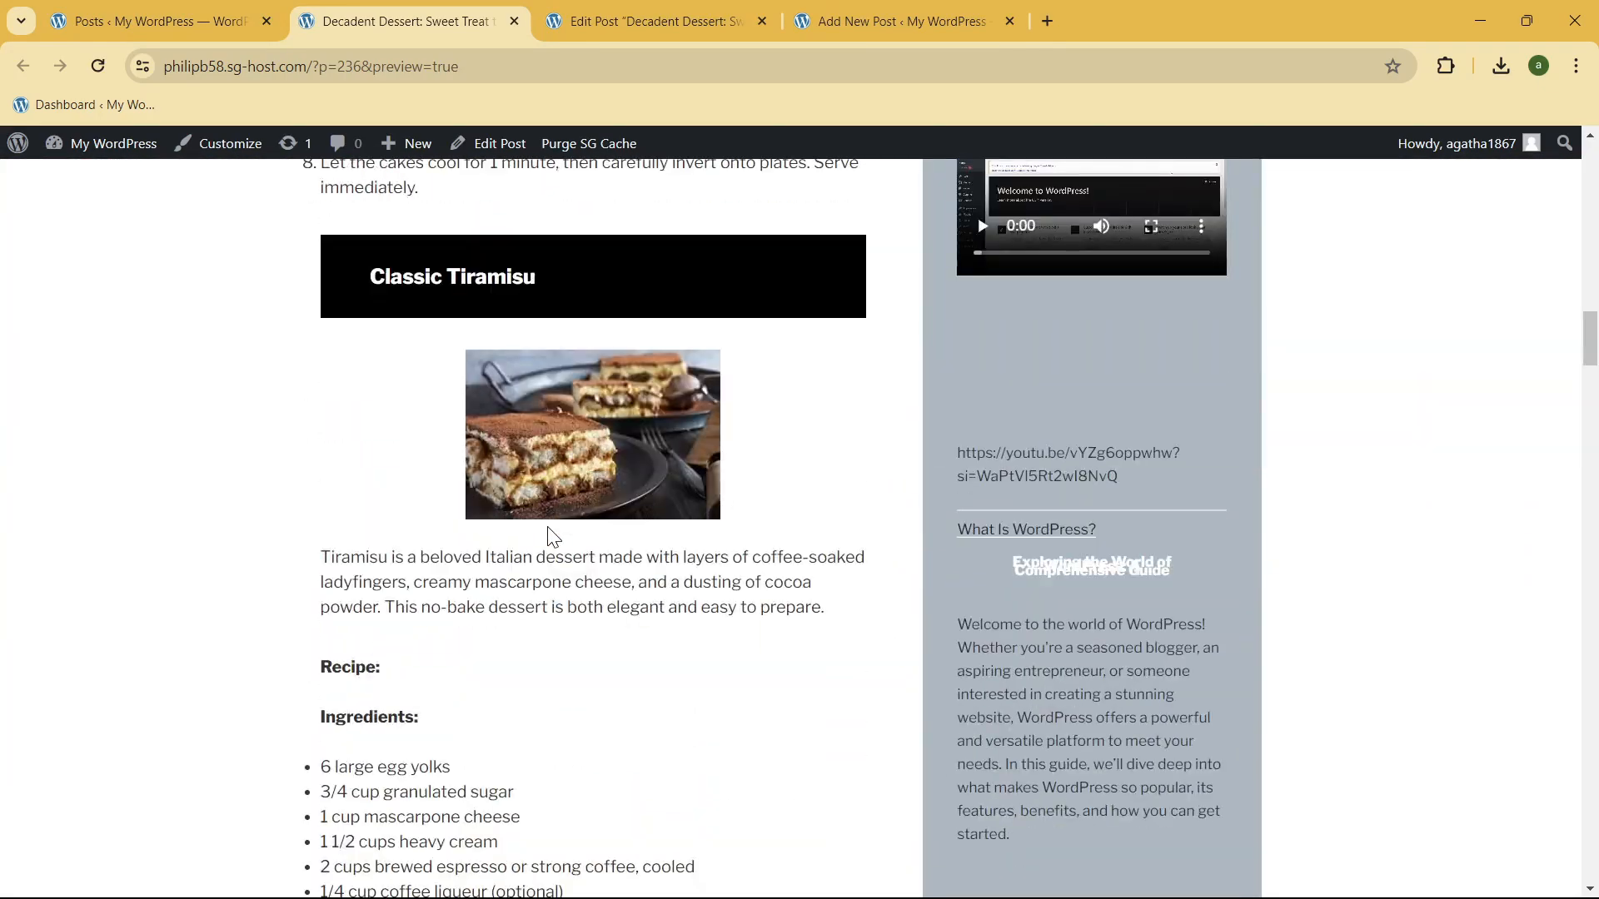
scroll(560, 562, "down", 10)
scroll(561, 566, "up", 4)
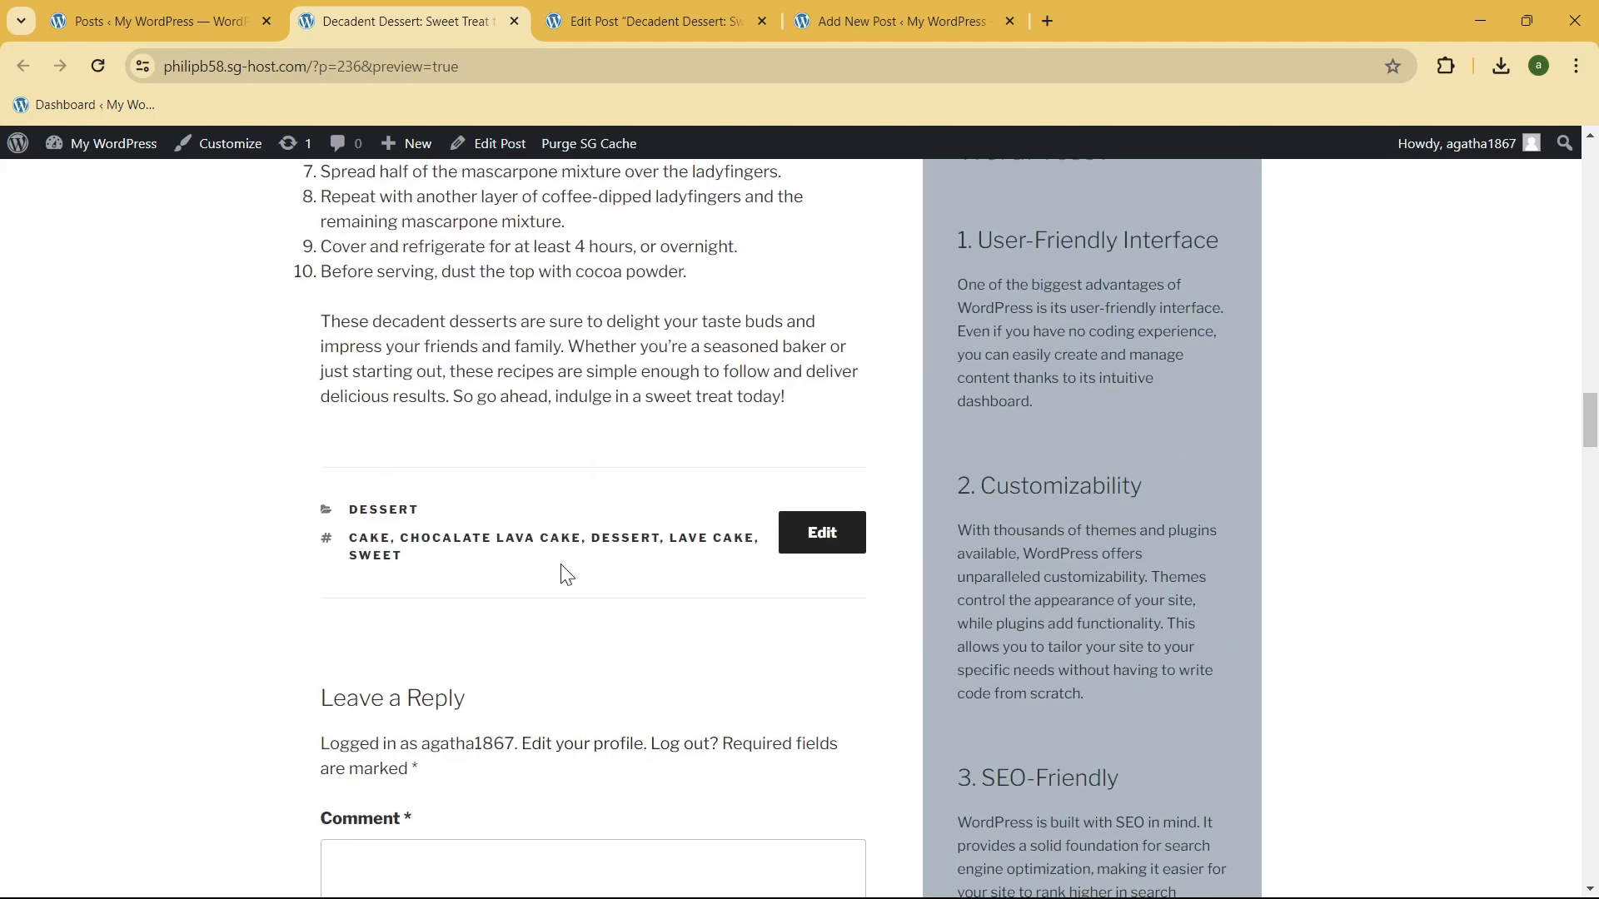
scroll(575, 589, "down", 5)
scroll(575, 592, "up", 4)
Step: Return to the Decadent Dessert post editor and review the content, the post settings and the block settings of a tiramisu ingredient
left_click(691, 19)
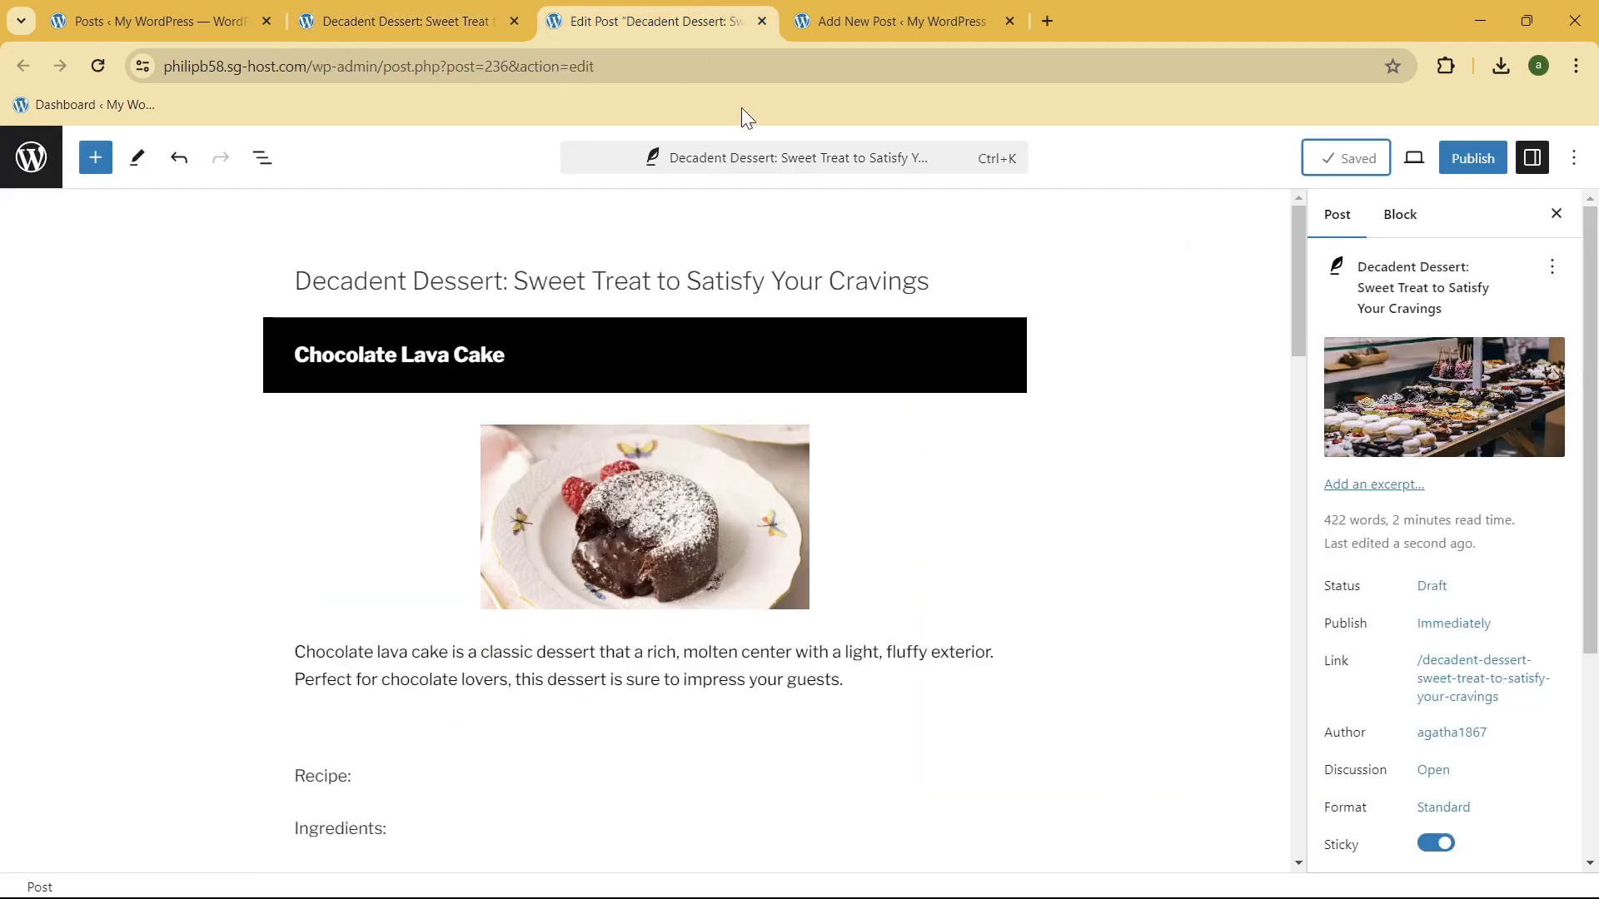
scroll(1152, 482, "down", 12)
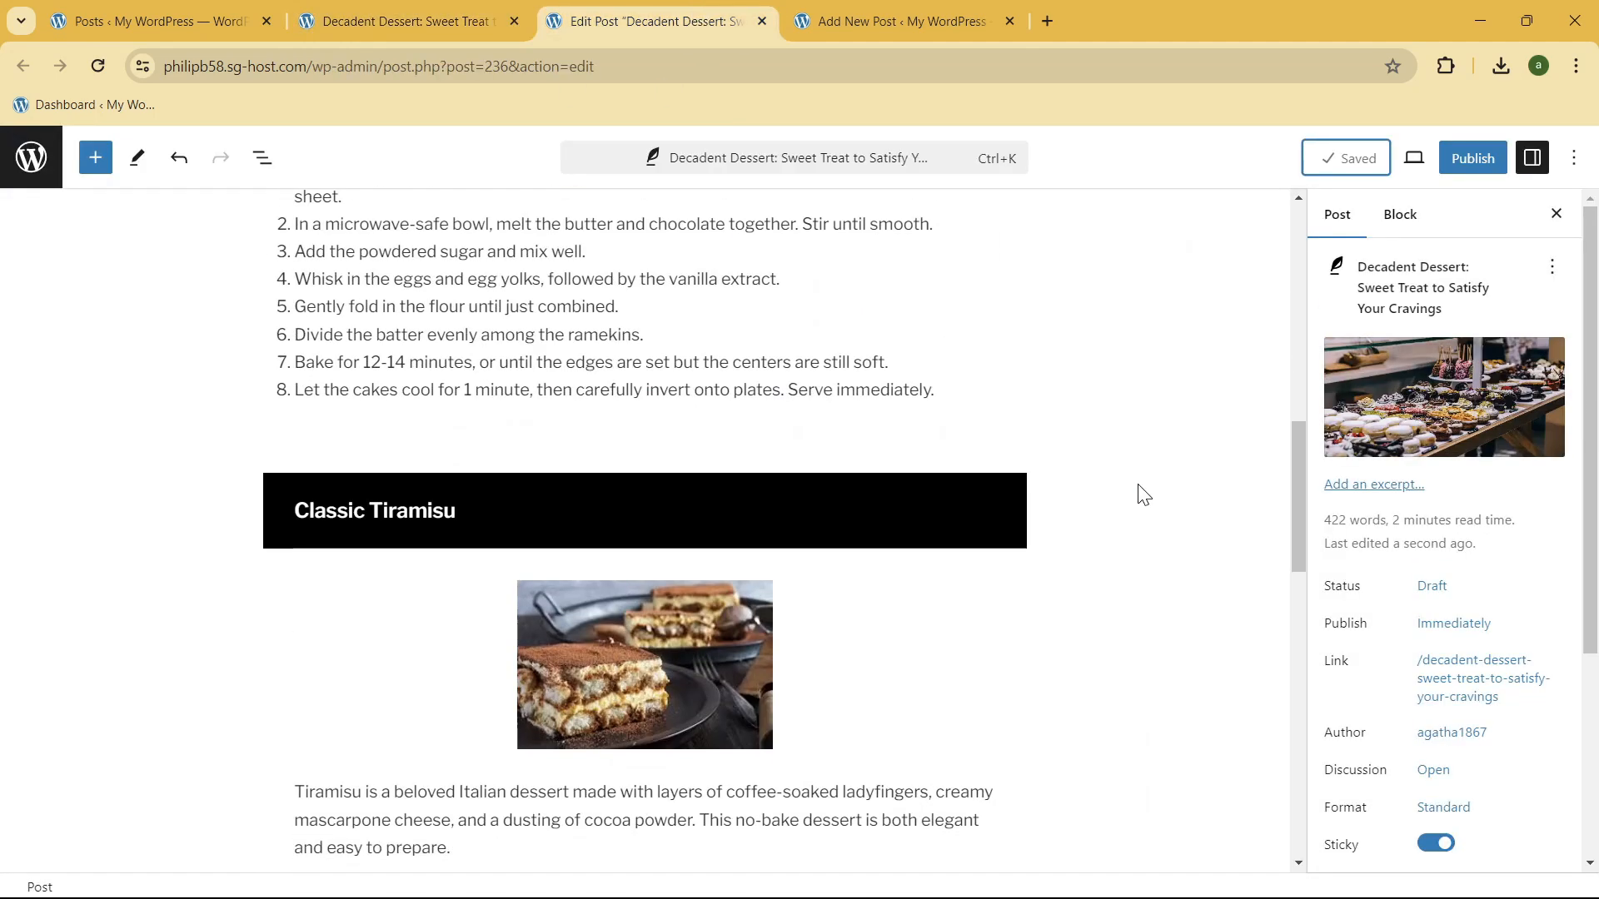
scroll(1463, 465, "down", 2)
scroll(1464, 465, "down", 1)
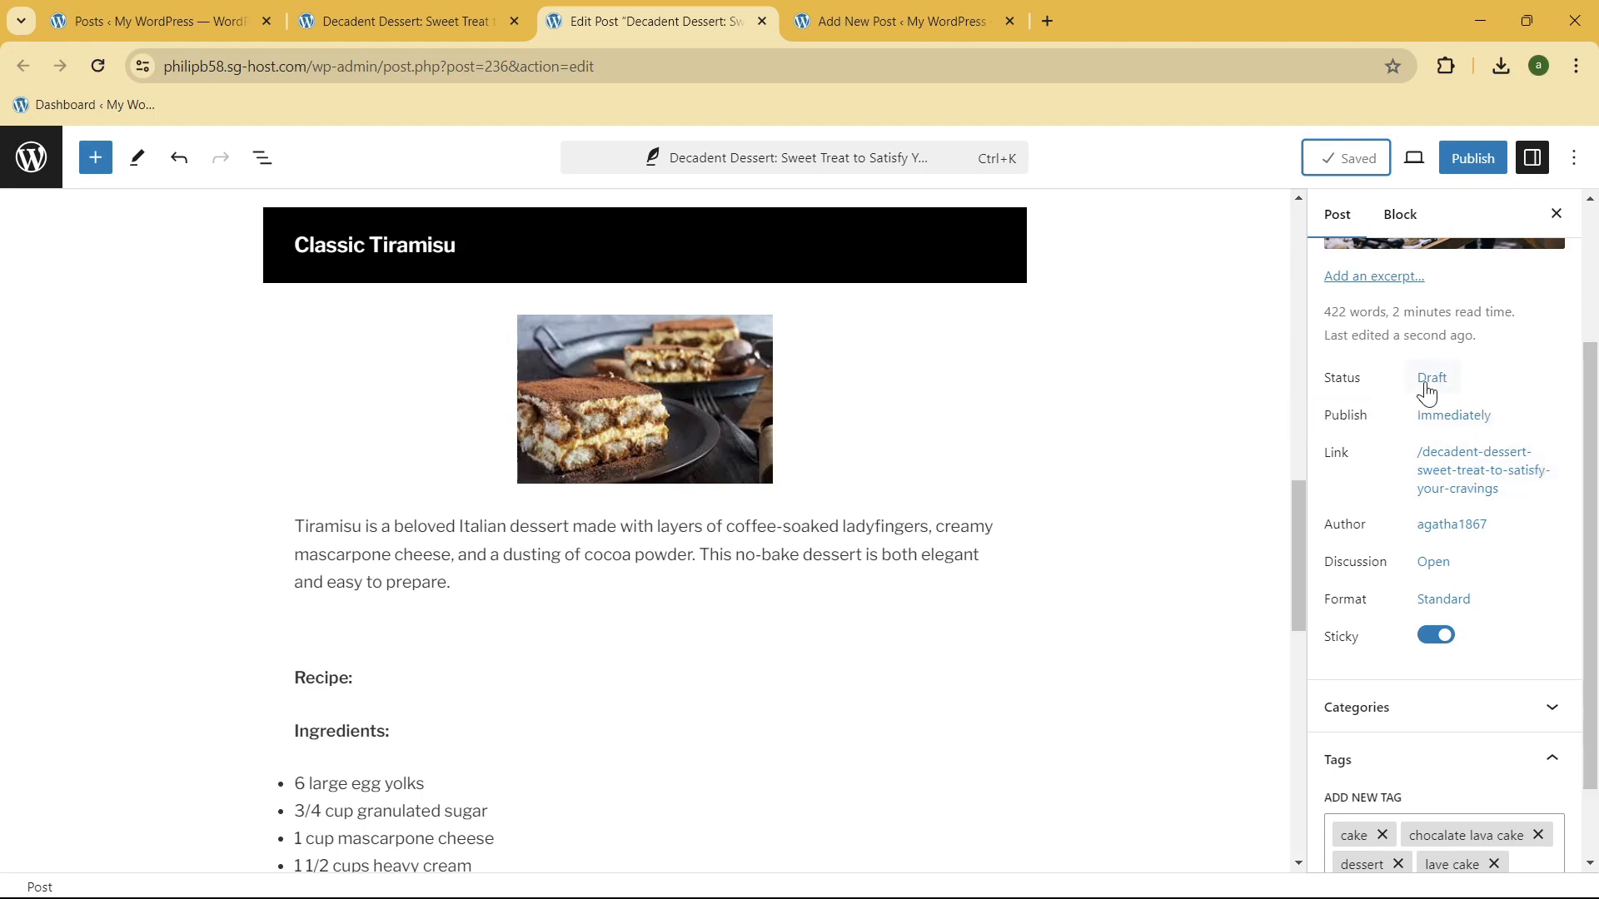
scroll(1474, 447, "down", 1)
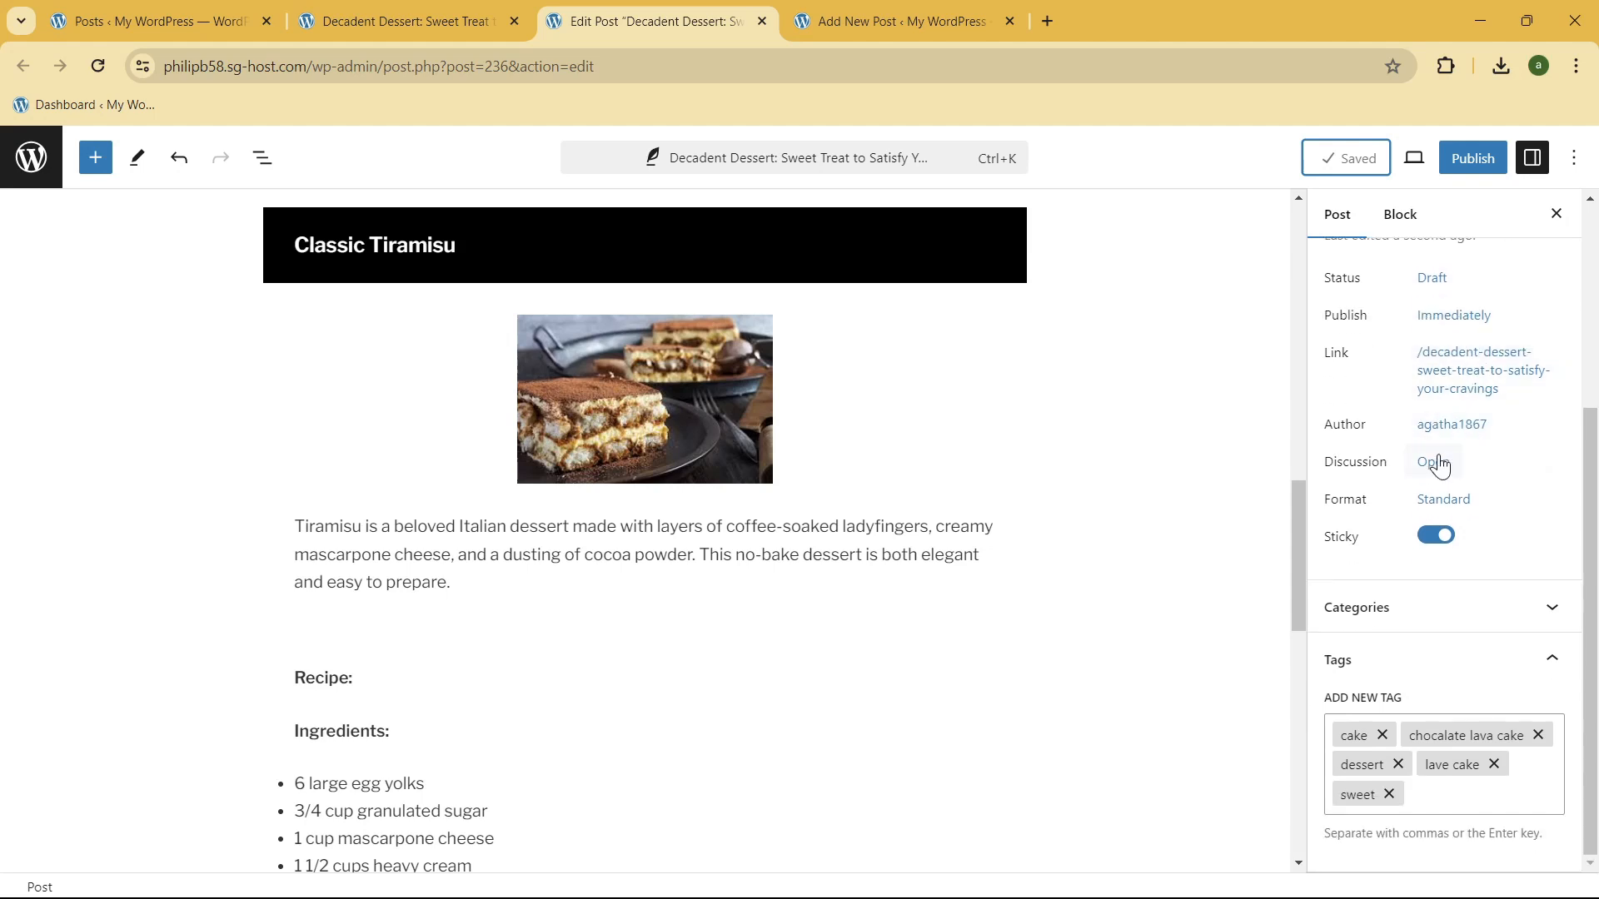
scroll(1525, 643, "up", 4)
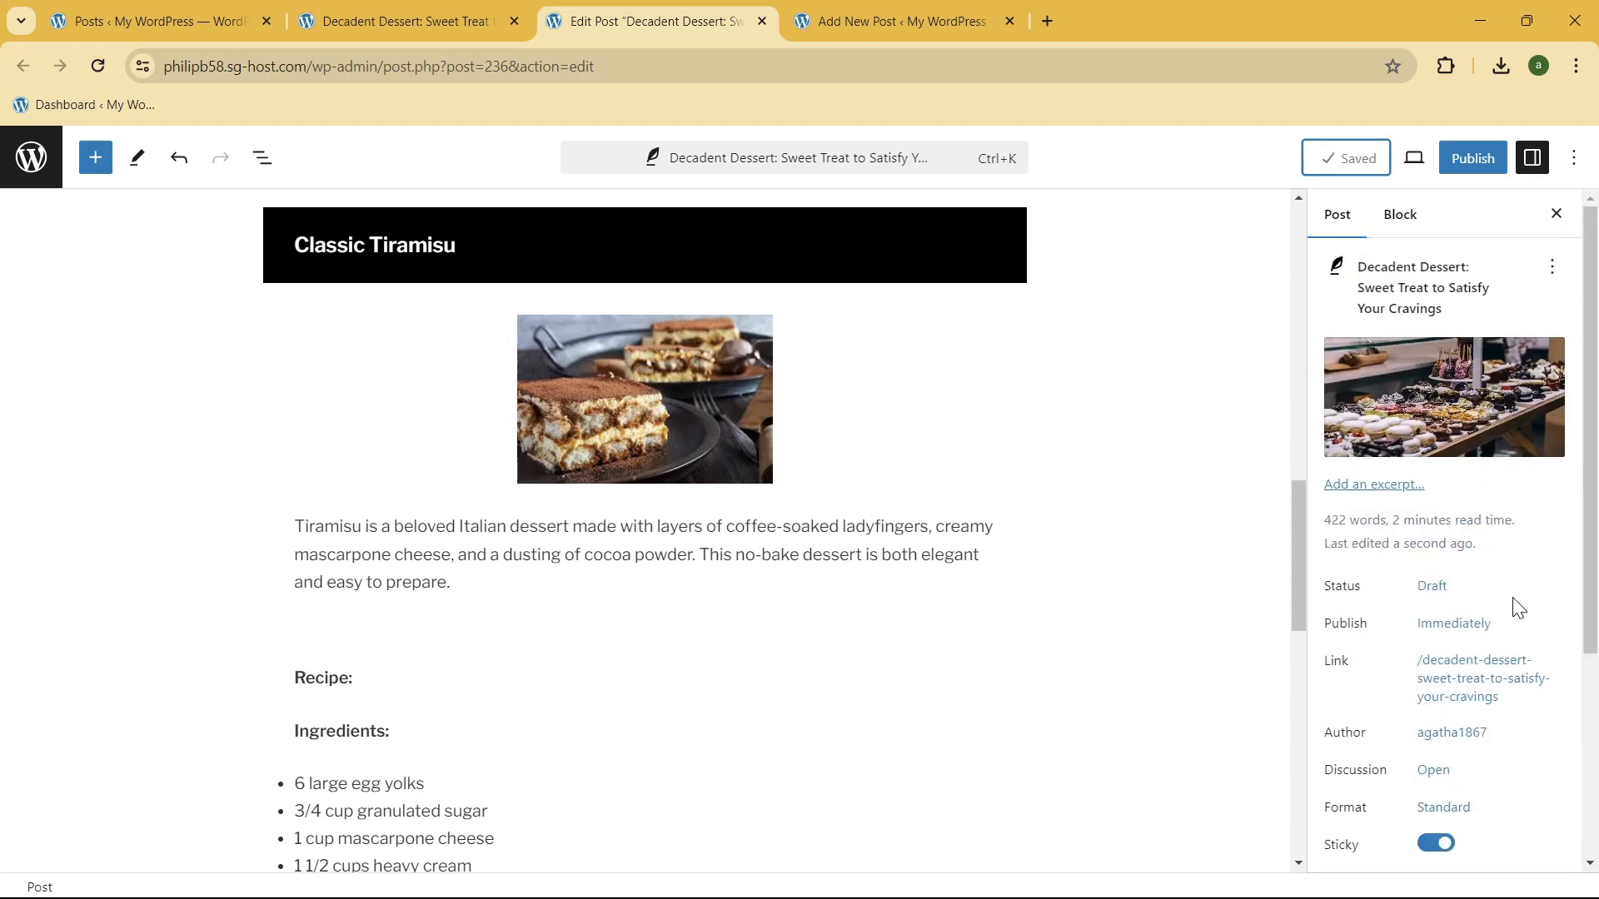
scroll(1512, 612, "down", 4)
scroll(1510, 616, "up", 4)
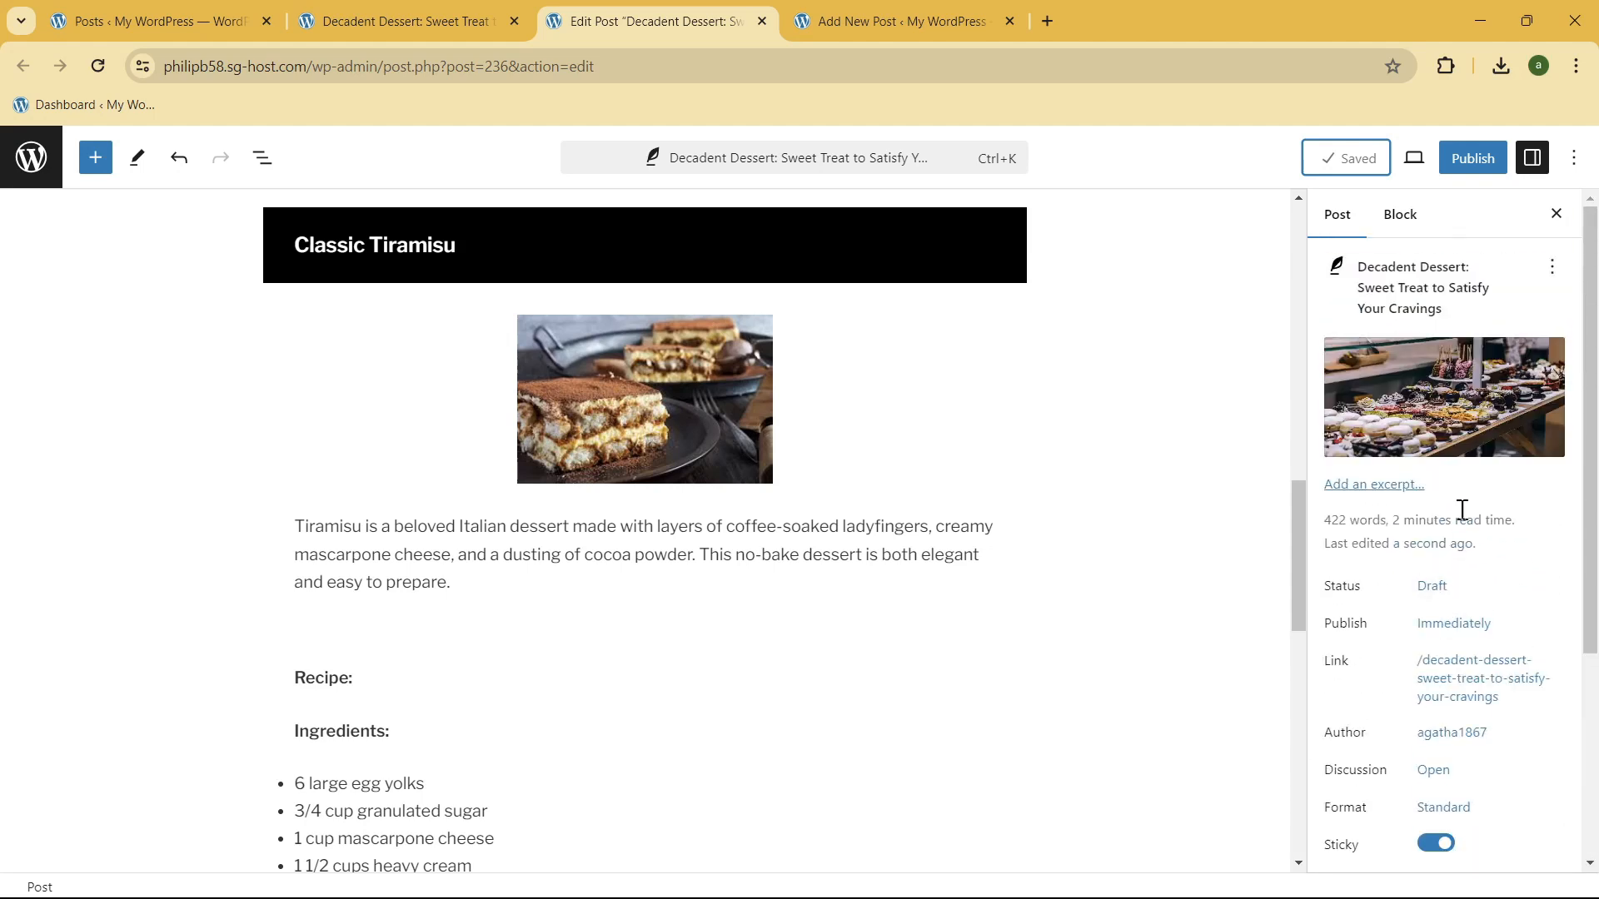
left_click(1390, 218)
scroll(924, 337, "down", 5)
scroll(796, 410, "up", 2)
left_click(475, 492)
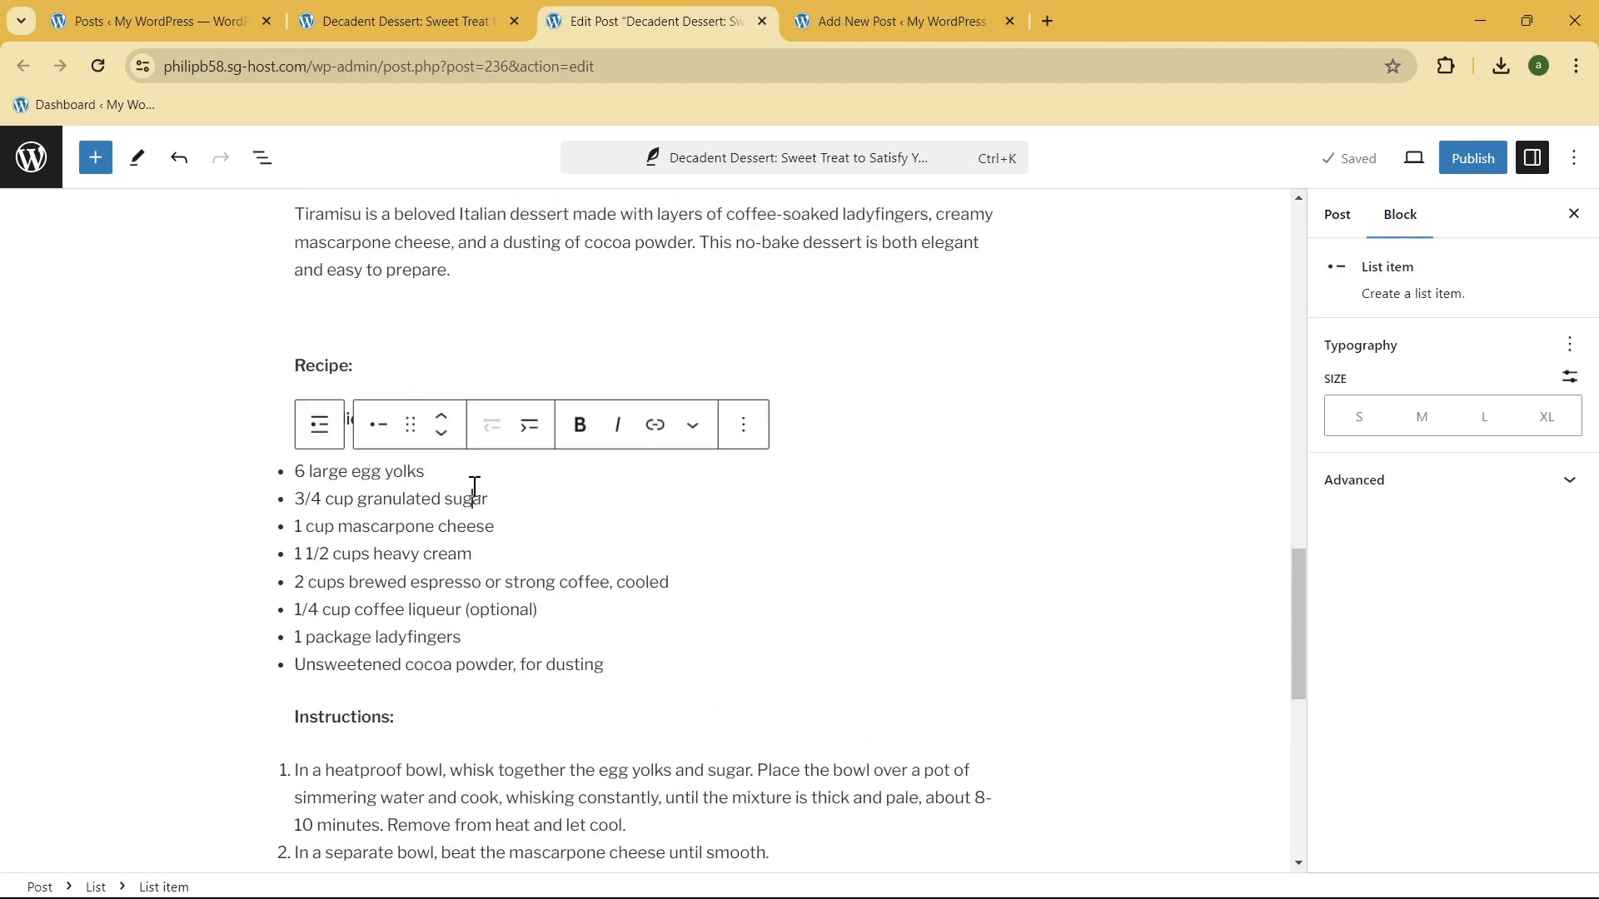
scroll(475, 499, "up", 3)
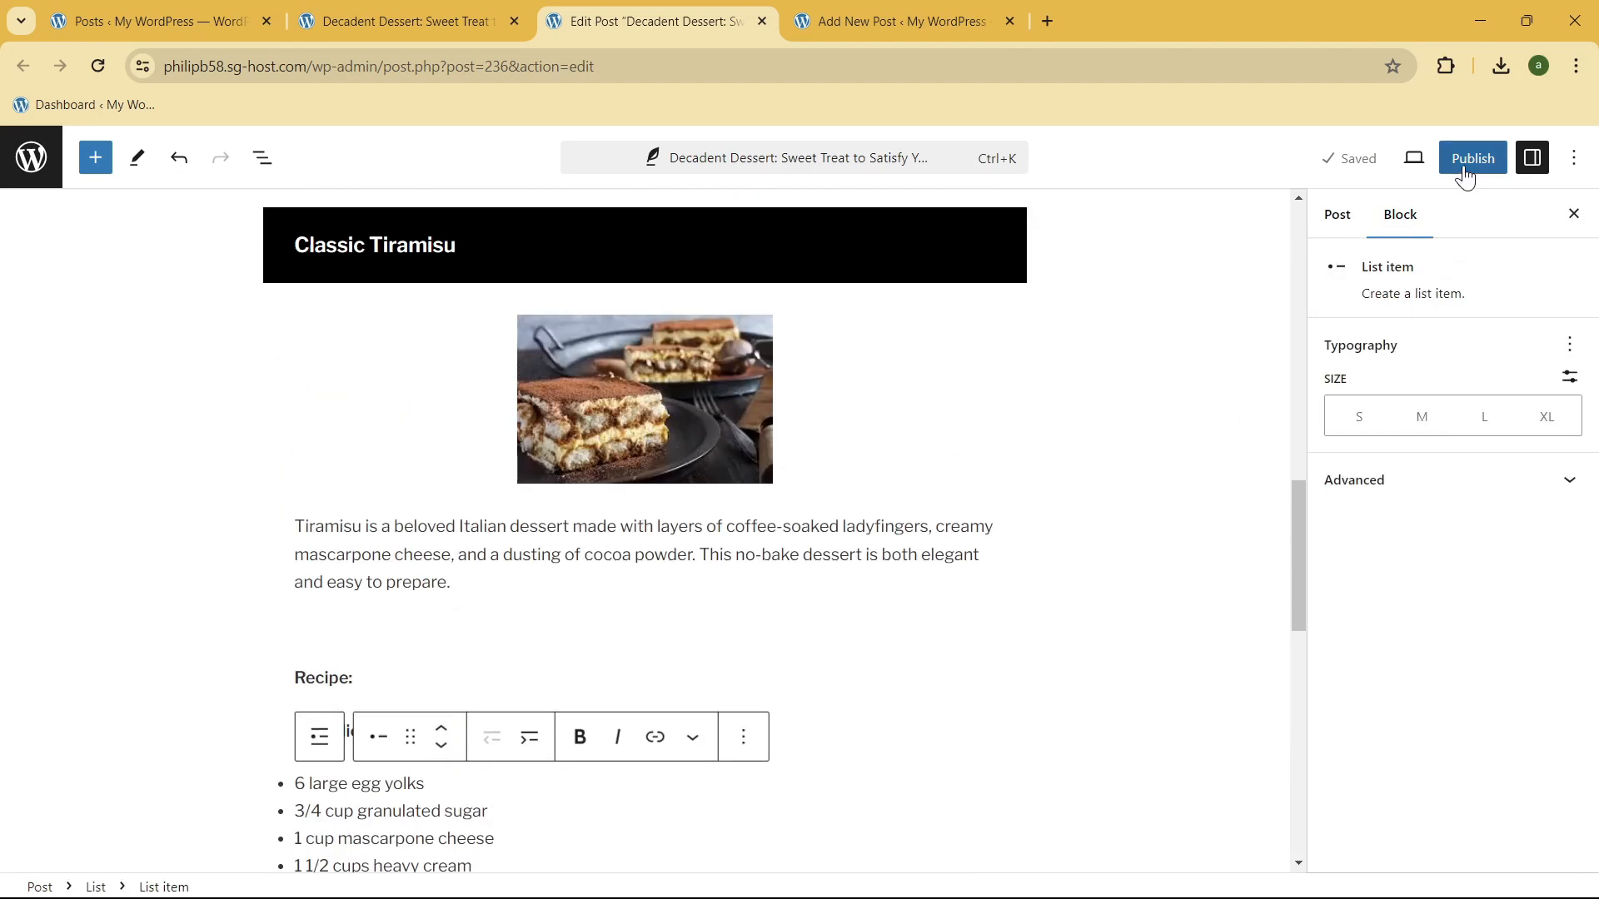
Step: Publish the Decadent Dessert post and view the live page
left_click(1464, 168)
left_click(1422, 160)
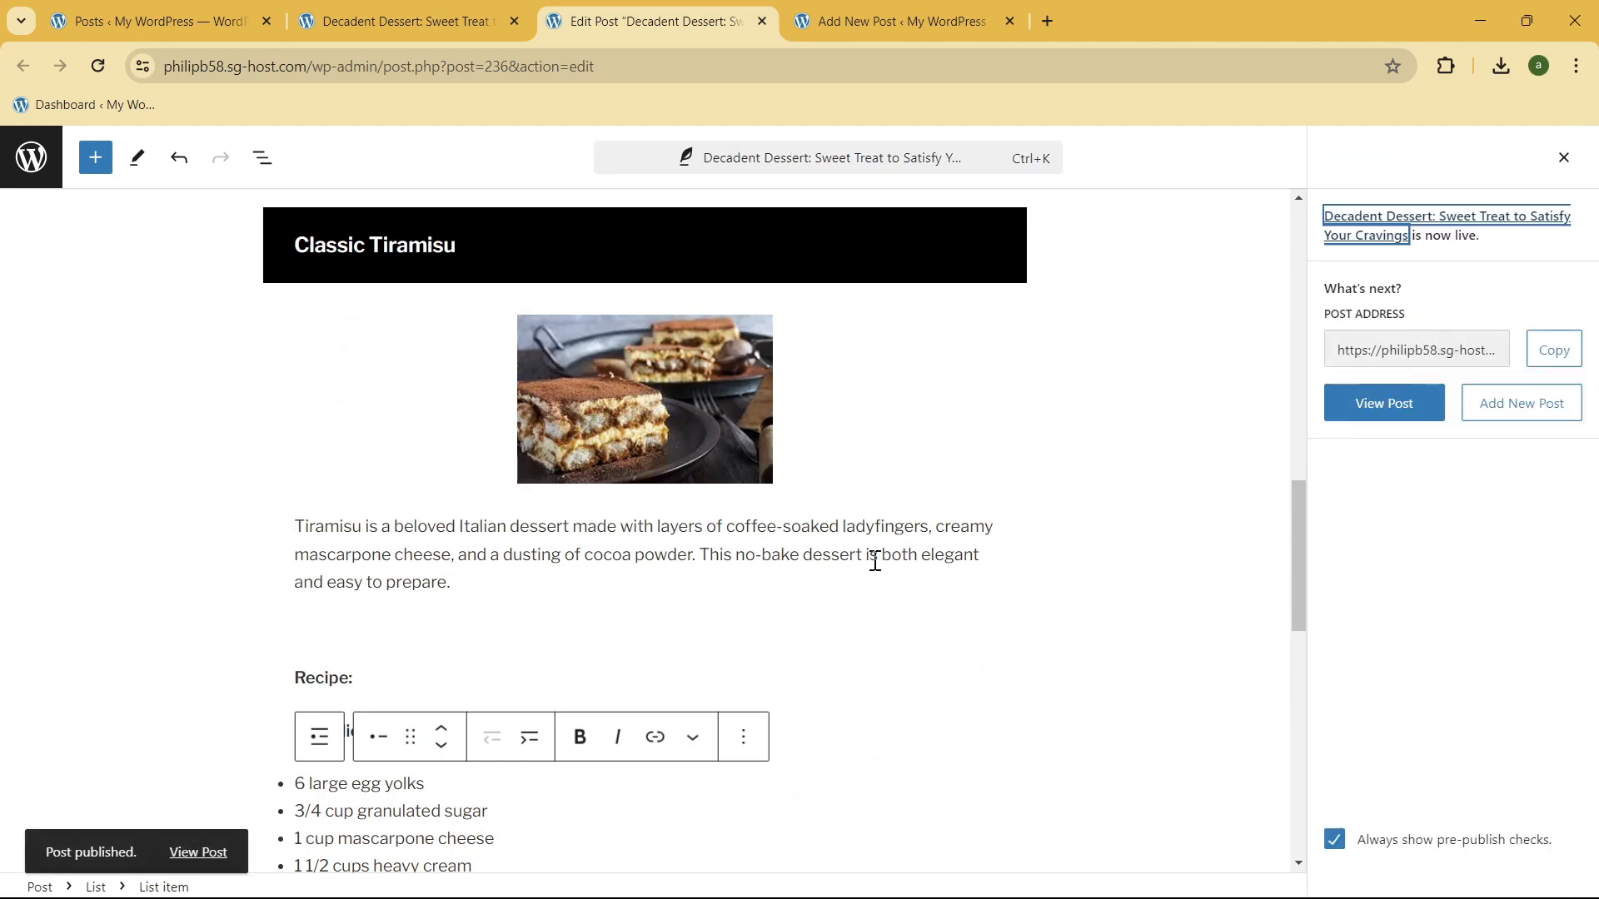
left_click(218, 849)
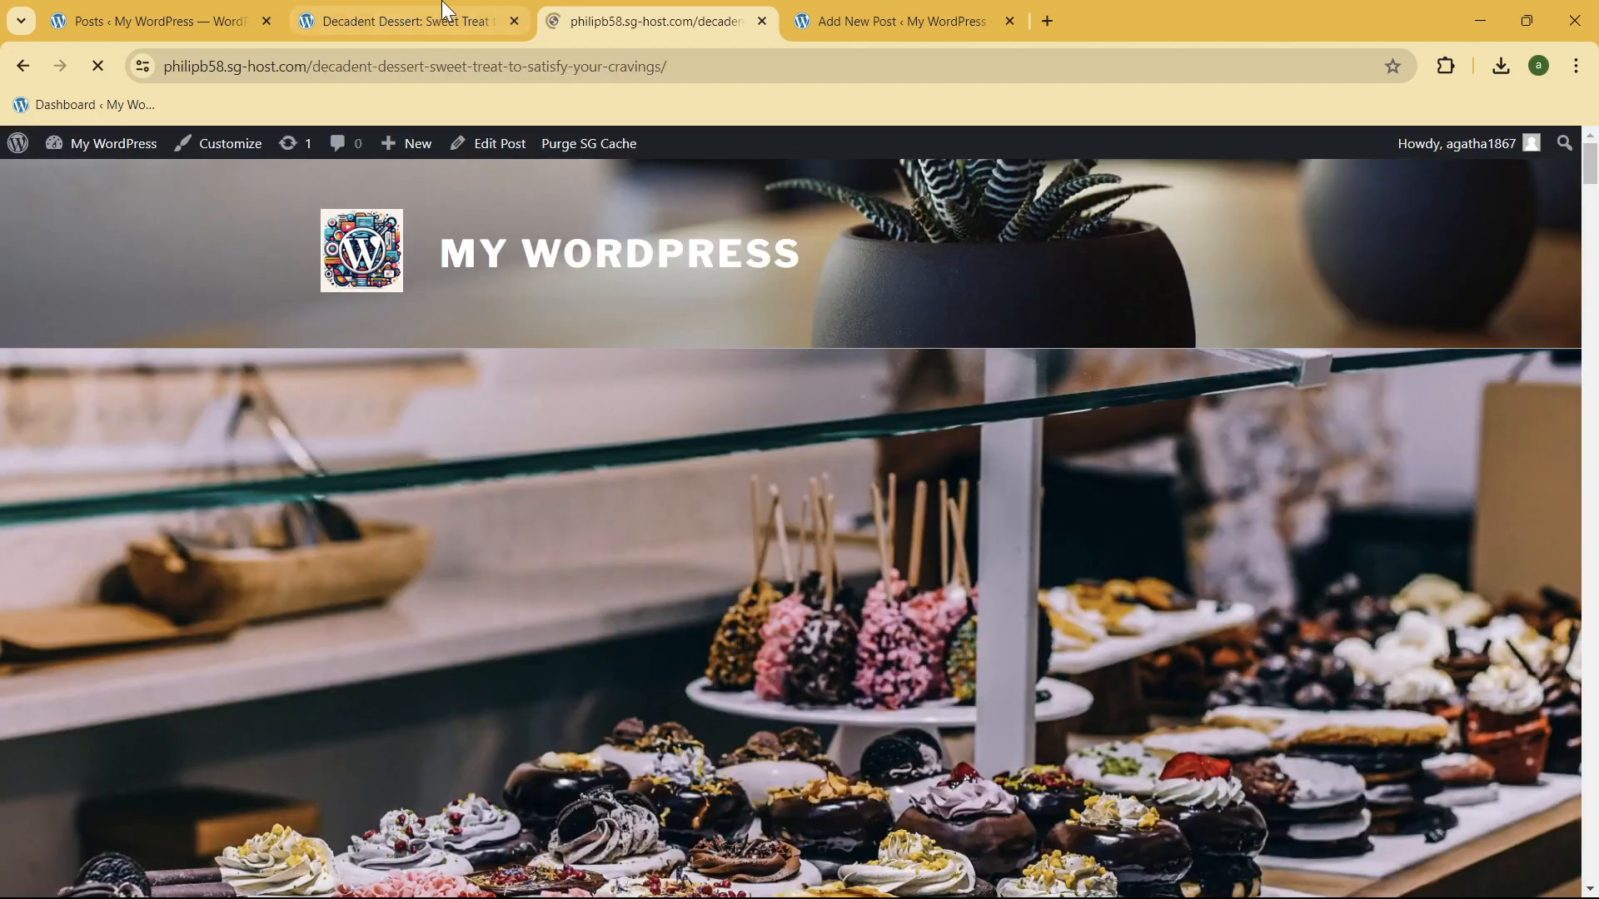
Step: Close the duplicate Decadent Dessert page and the unused Add New Post page, discarding its unsaved changes
middle_click(440, 7)
middle_click(632, 12)
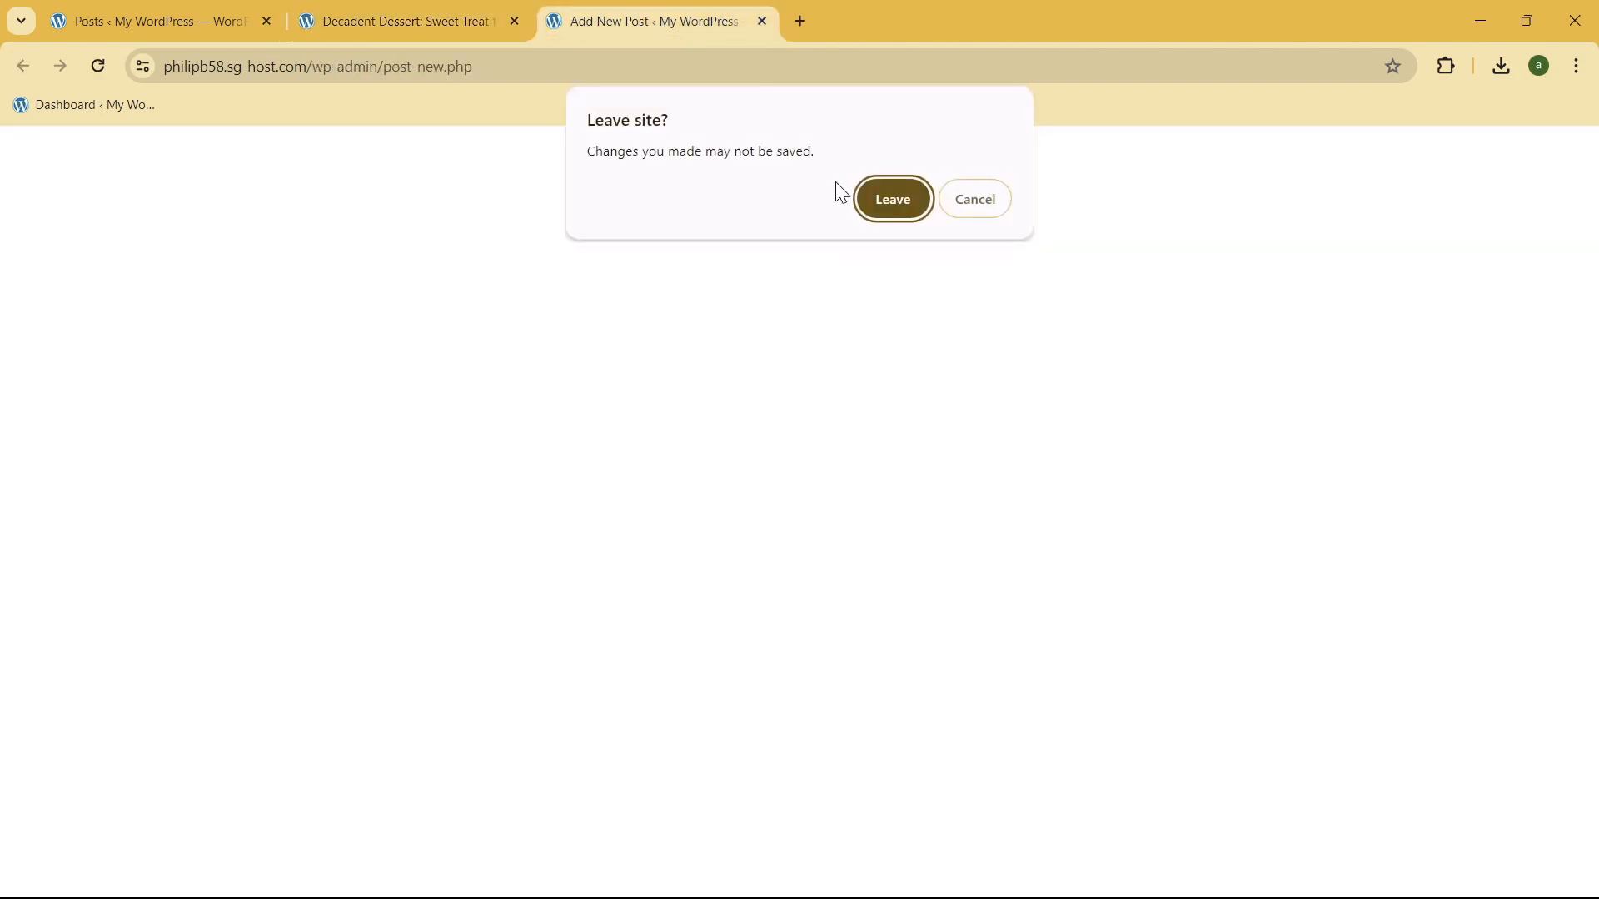
left_click(894, 200)
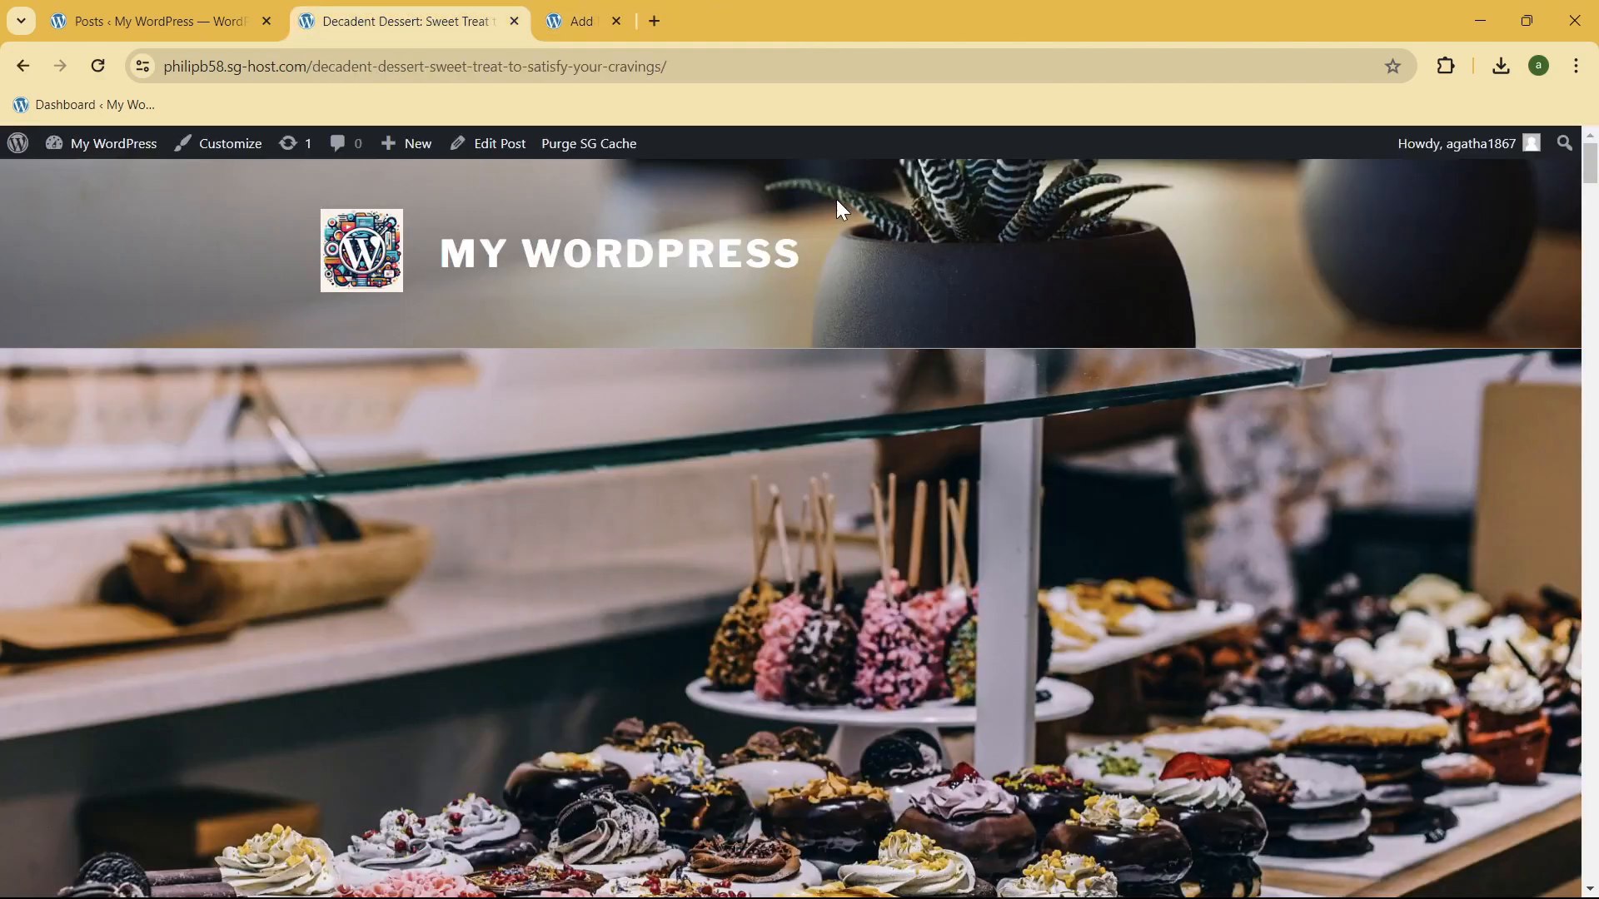
Step: Examine the published Decadent Dessert post from the featured image through the Chocolate Lava Cake and Classic Tiramisu recipes and back up to the title
scroll(521, 253, "down", 8)
scroll(543, 314, "down", 12)
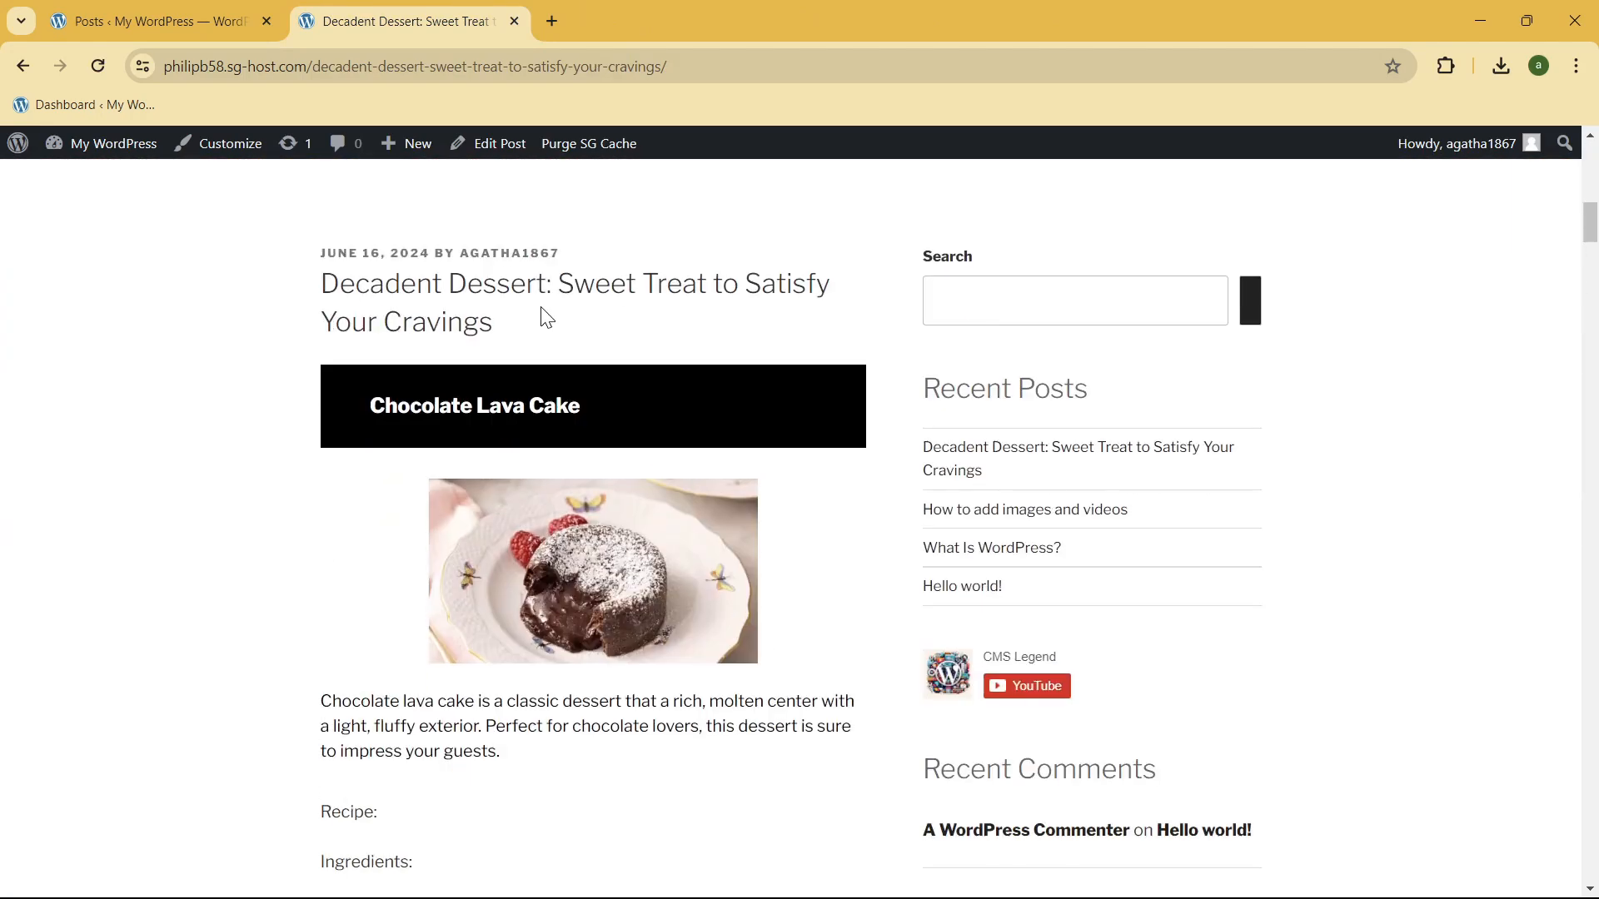
scroll(175, 450, "down", 12)
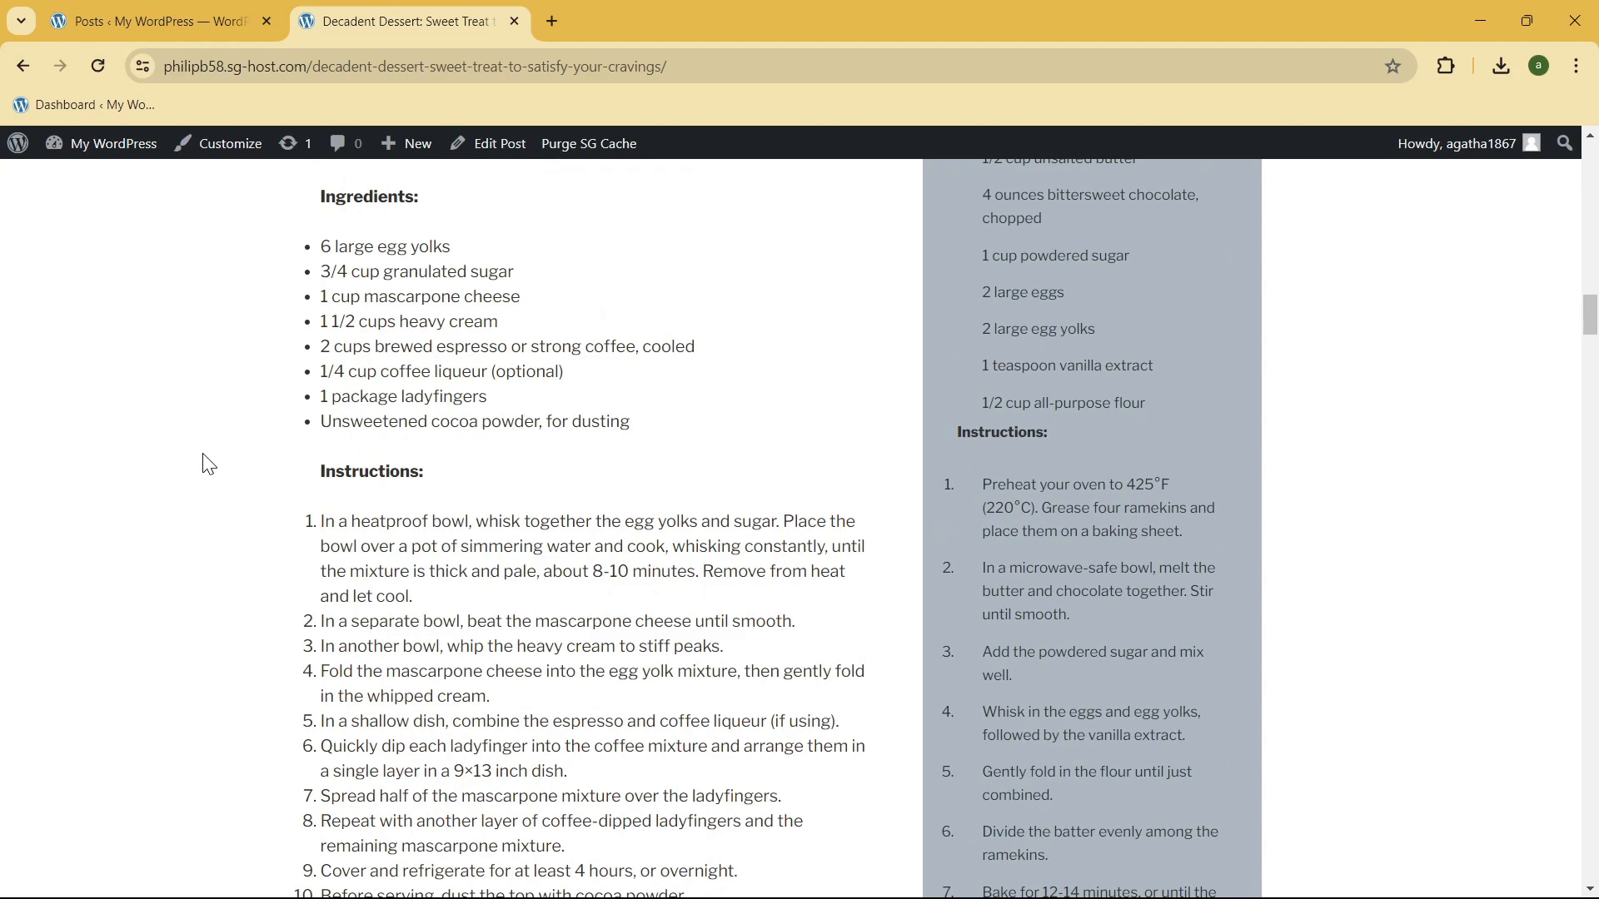
scroll(257, 413, "down", 5)
scroll(209, 475, "up", 6)
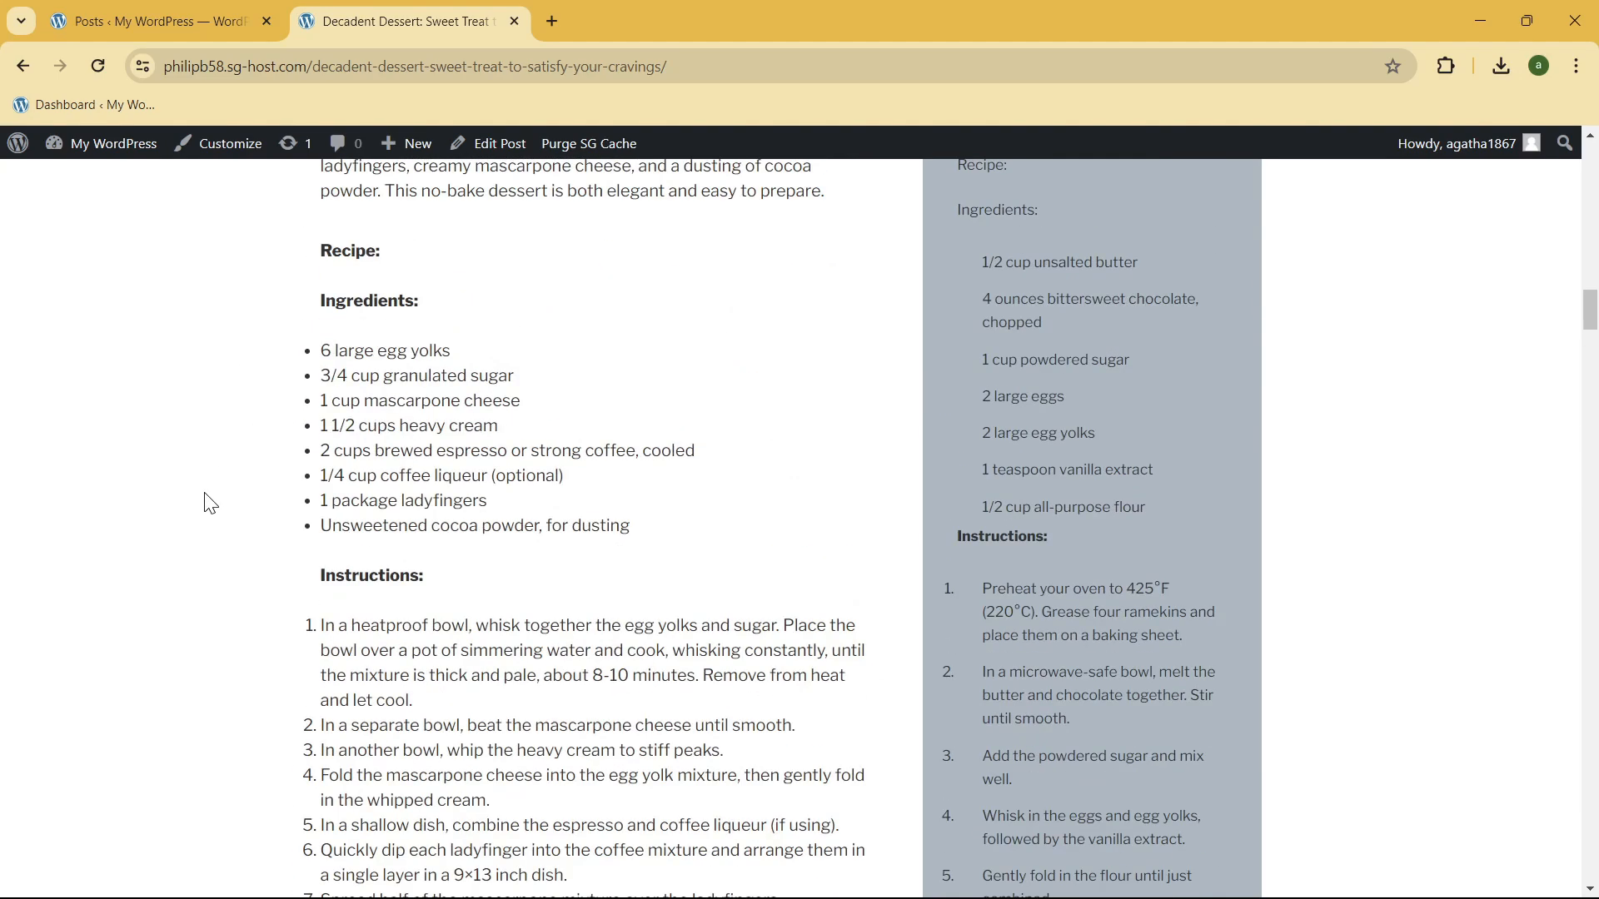
scroll(233, 583, "up", 16)
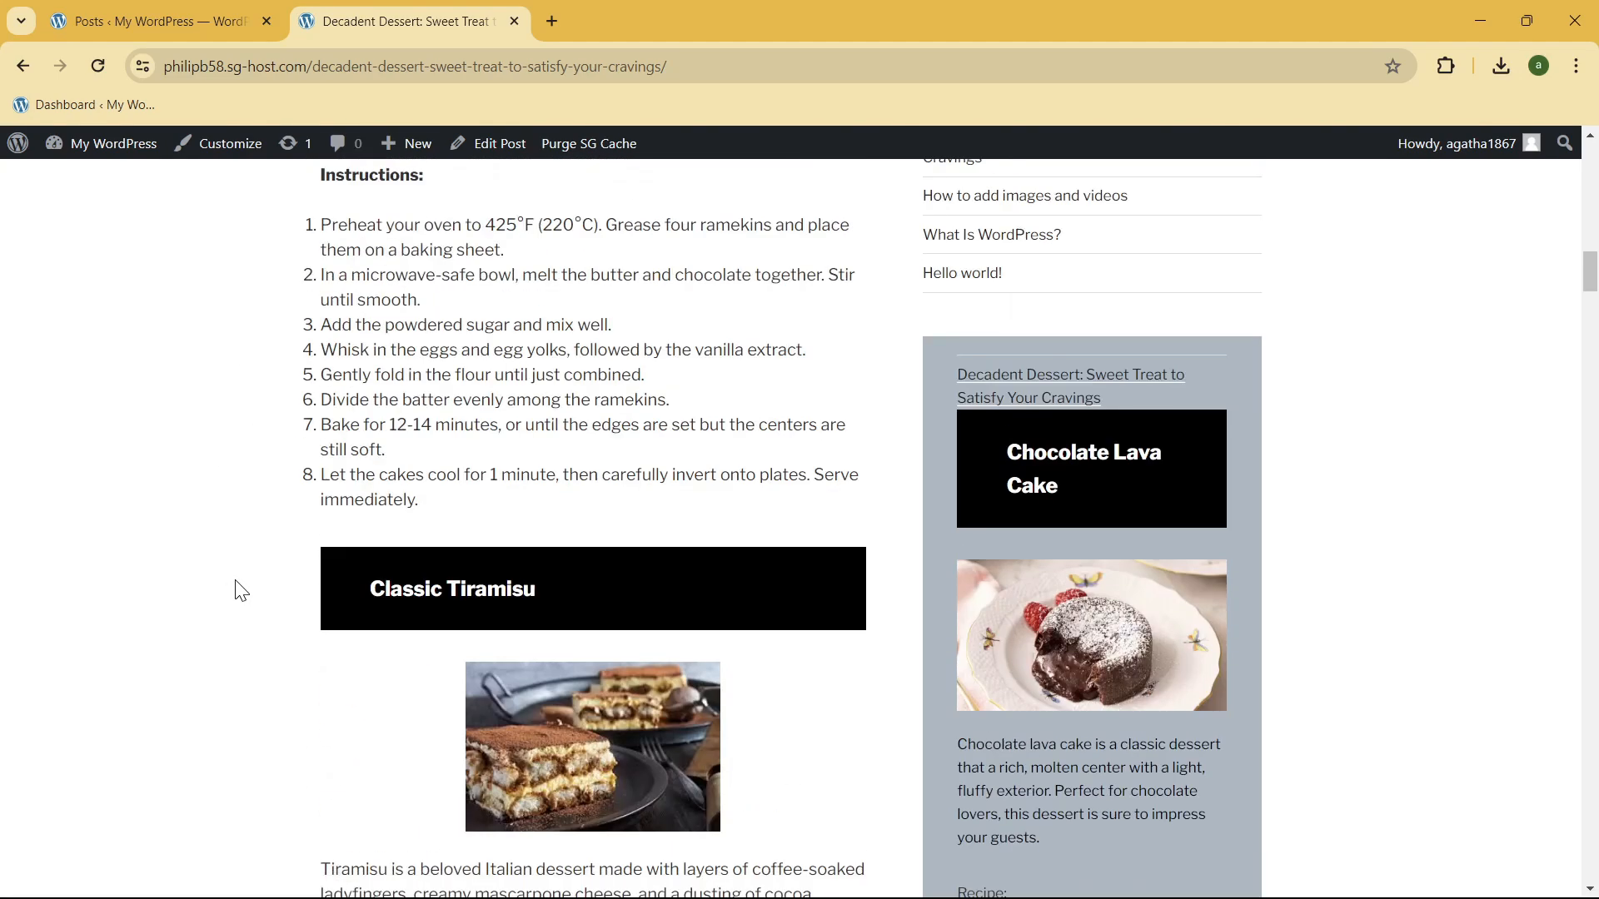
scroll(241, 590, "up", 3)
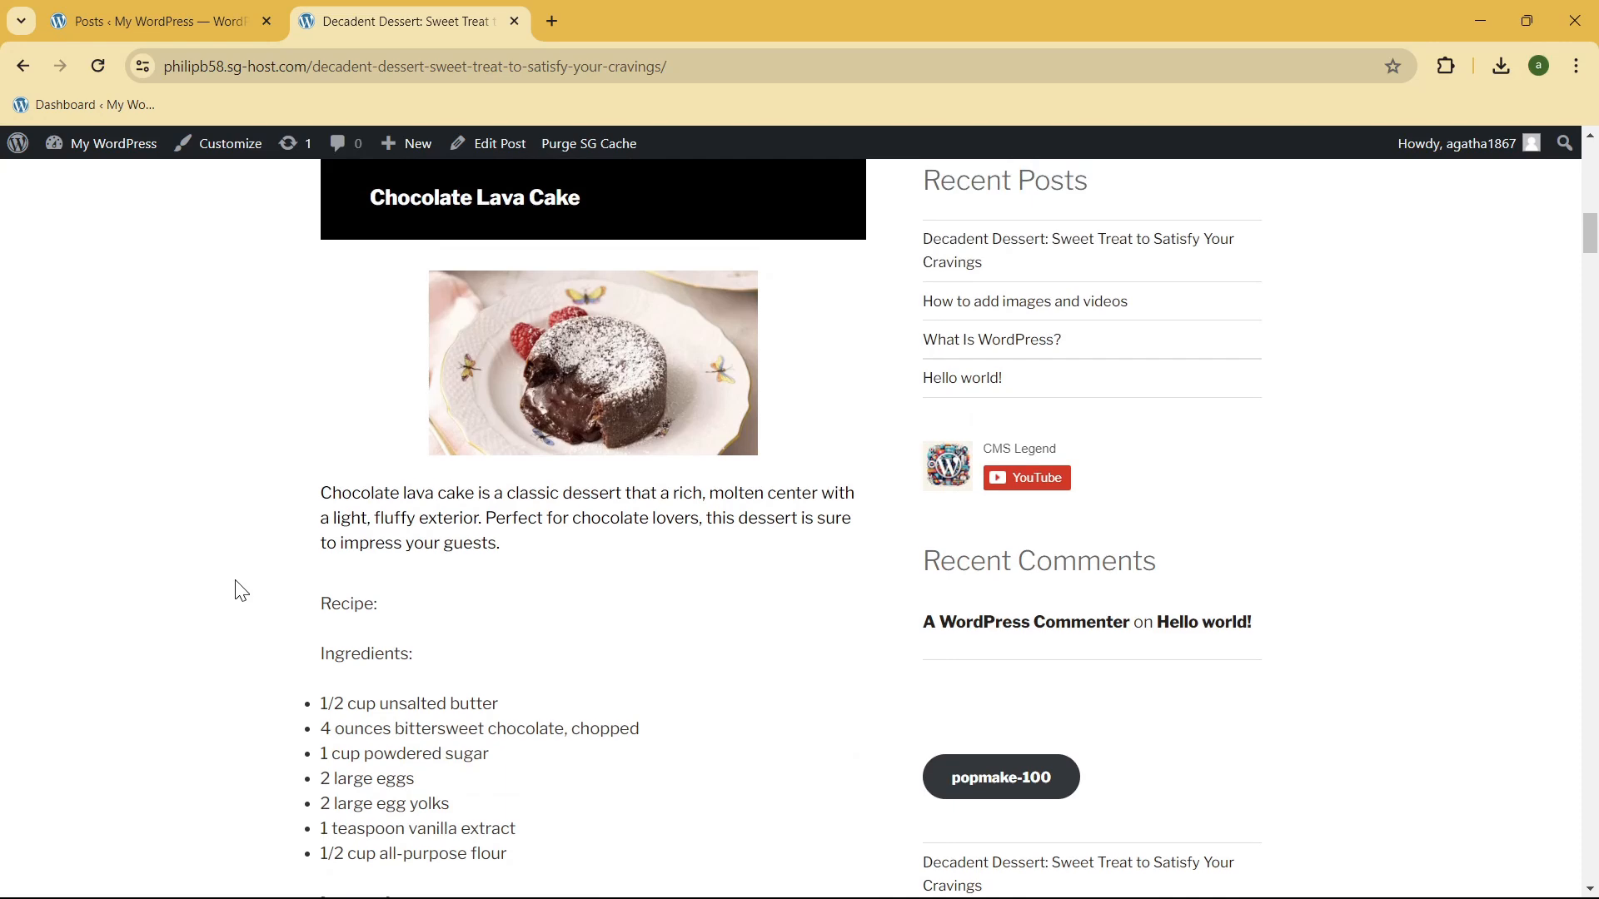
scroll(242, 589, "up", 1)
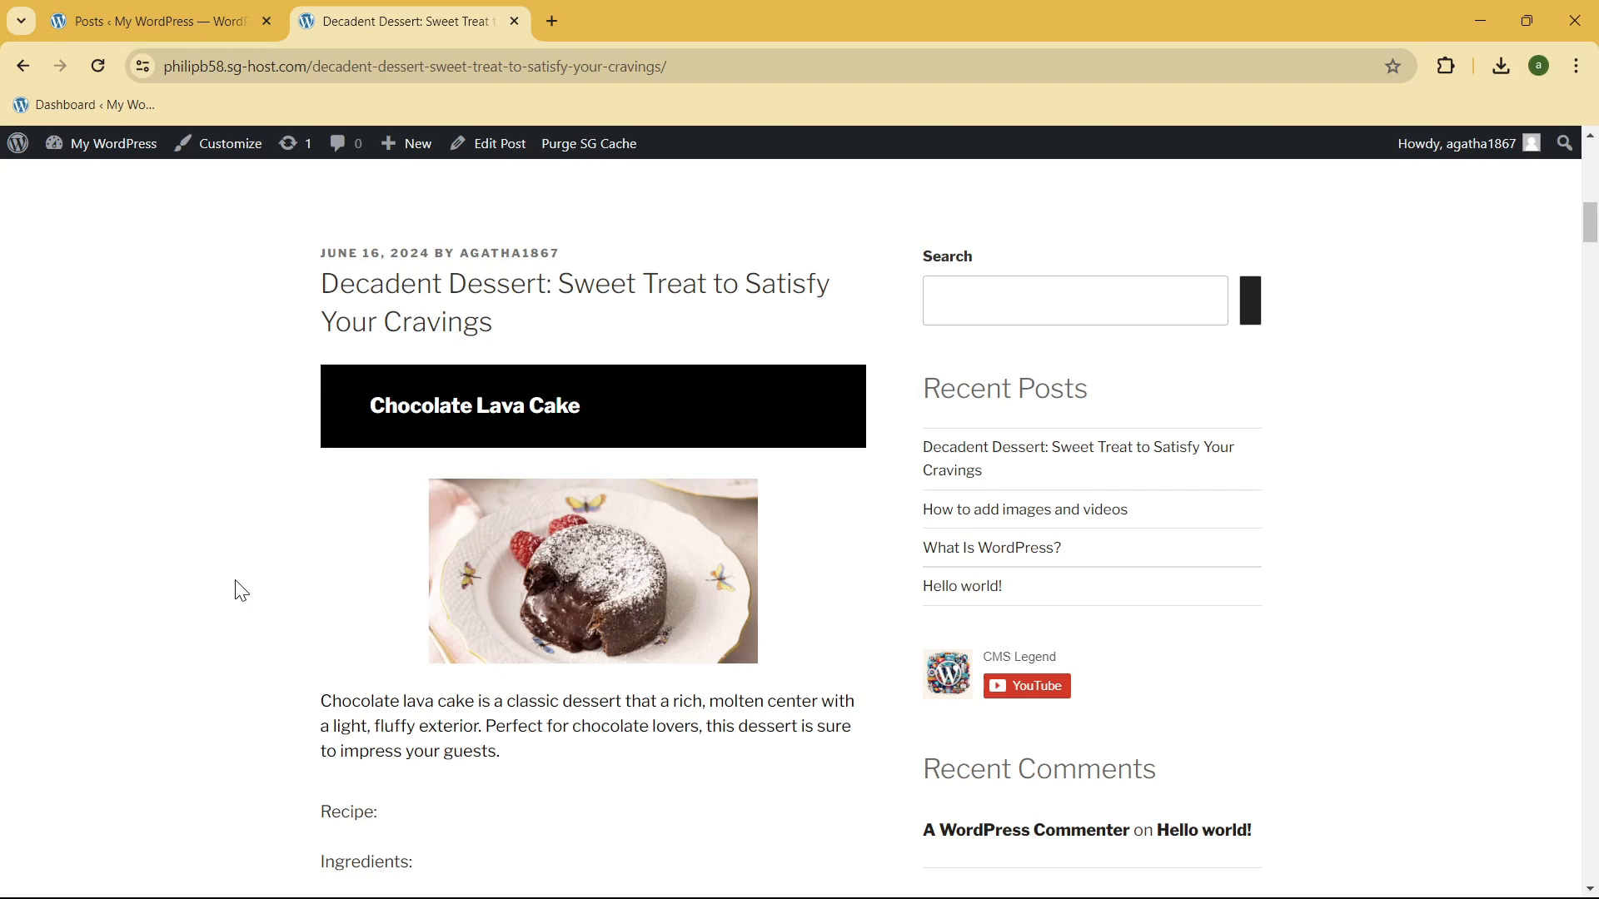
scroll(241, 590, "up", 2)
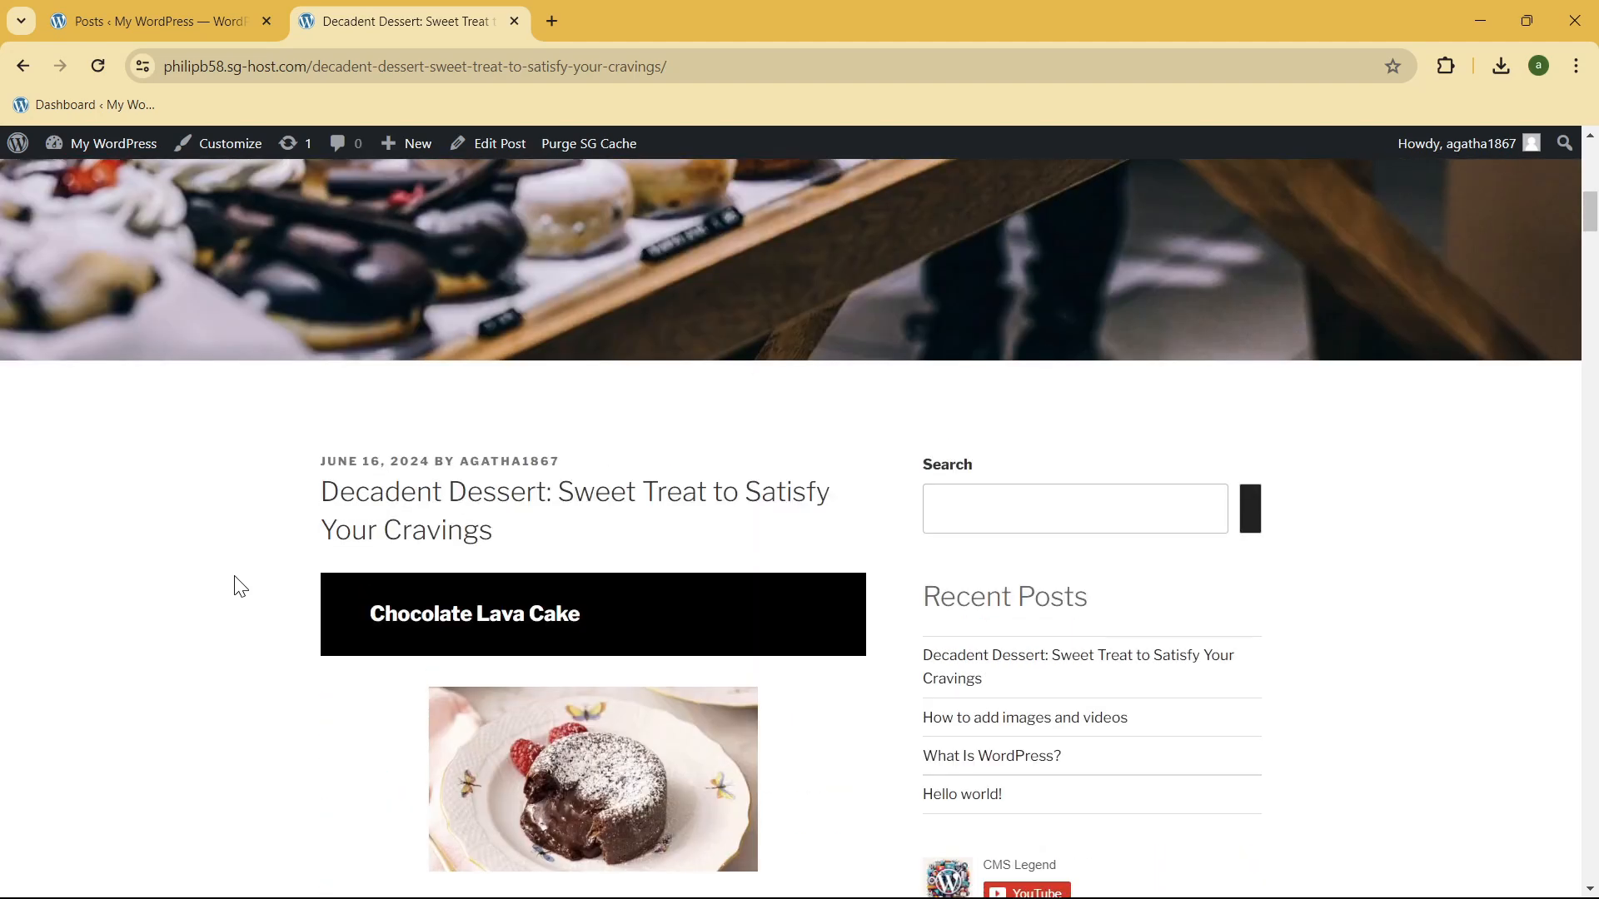